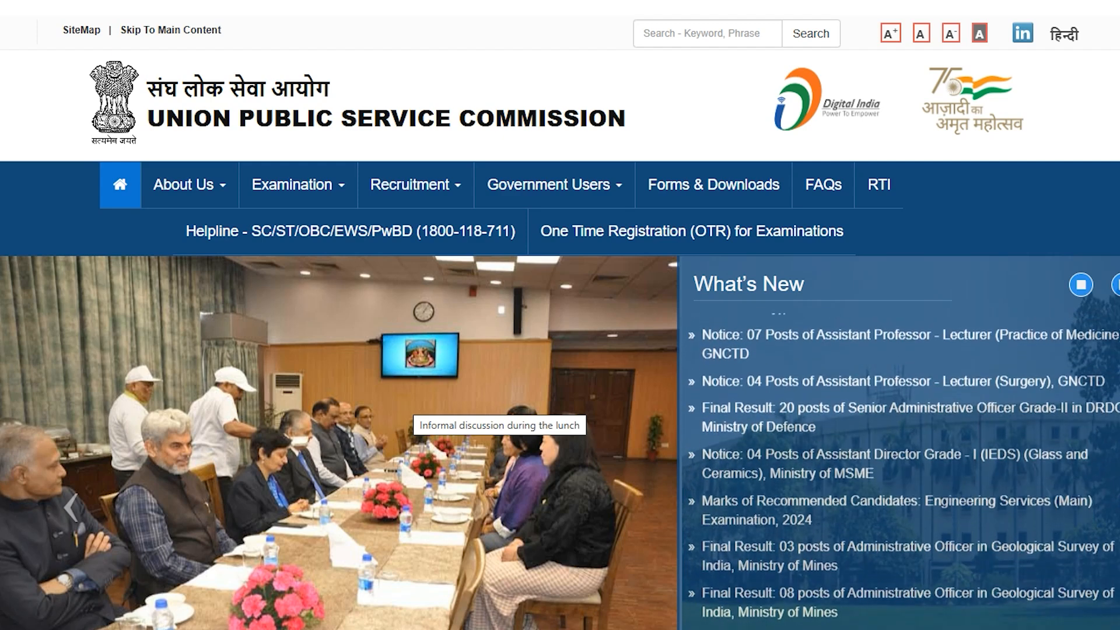
# Scroll through the CDS 1 article and highlight its 'UPSC CDS 1 Online Form 2025' heading.
pyautogui.scroll(-2, 408, 403)
pyautogui.scroll(-4, 560, 315)
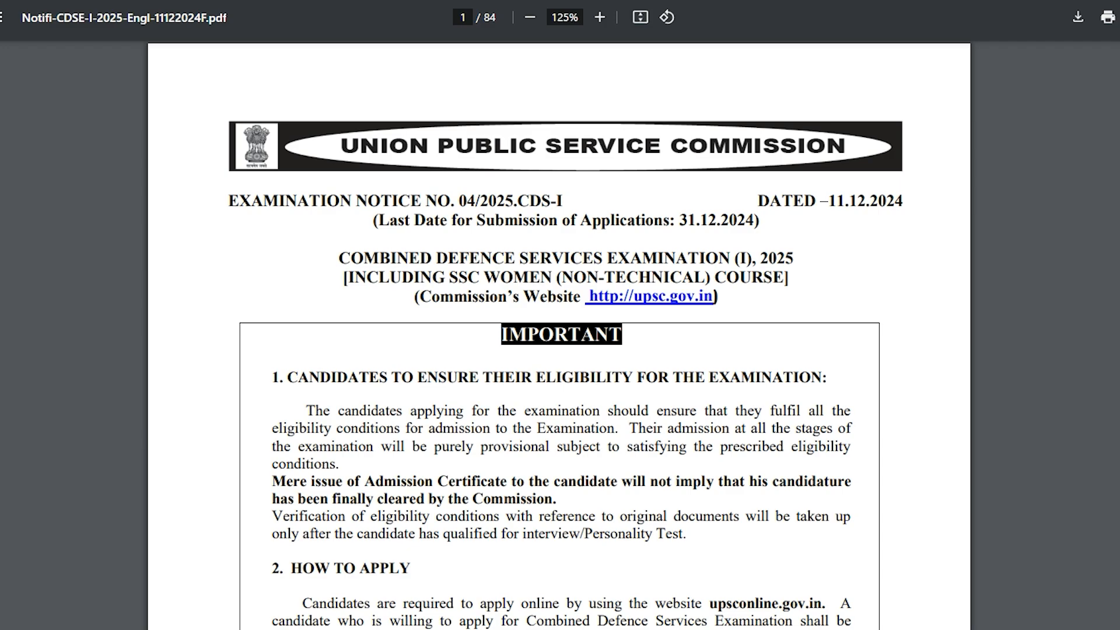
pyautogui.scroll(-15, 560, 315)
pyautogui.scroll(-8, 561, 315)
pyautogui.scroll(-16, 560, 315)
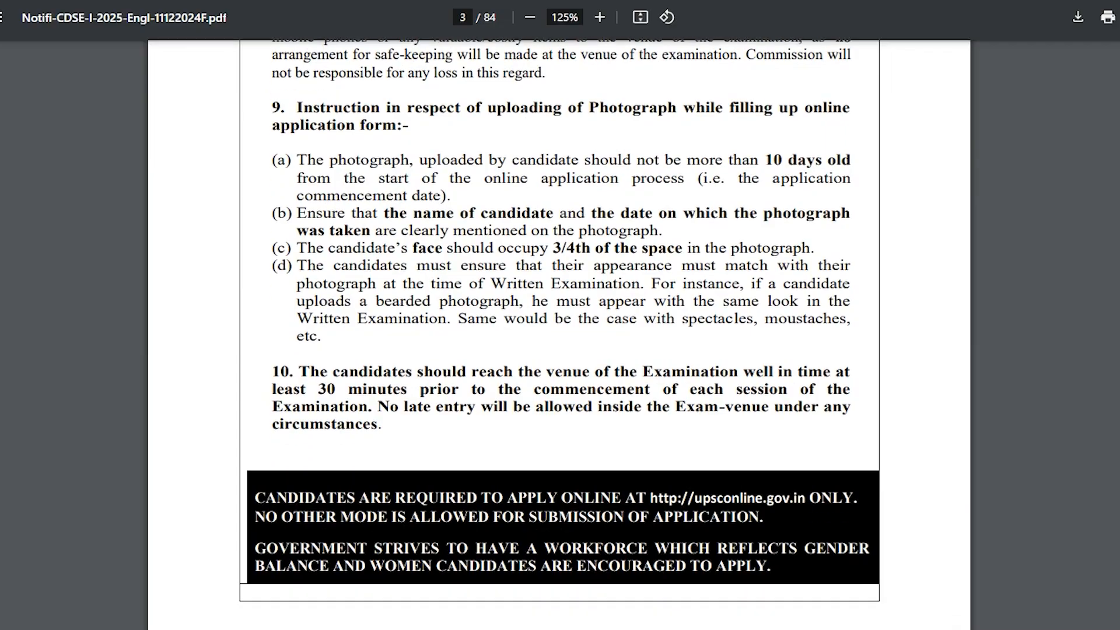
pyautogui.scroll(16, 560, 315)
pyautogui.scroll(6, 560, 315)
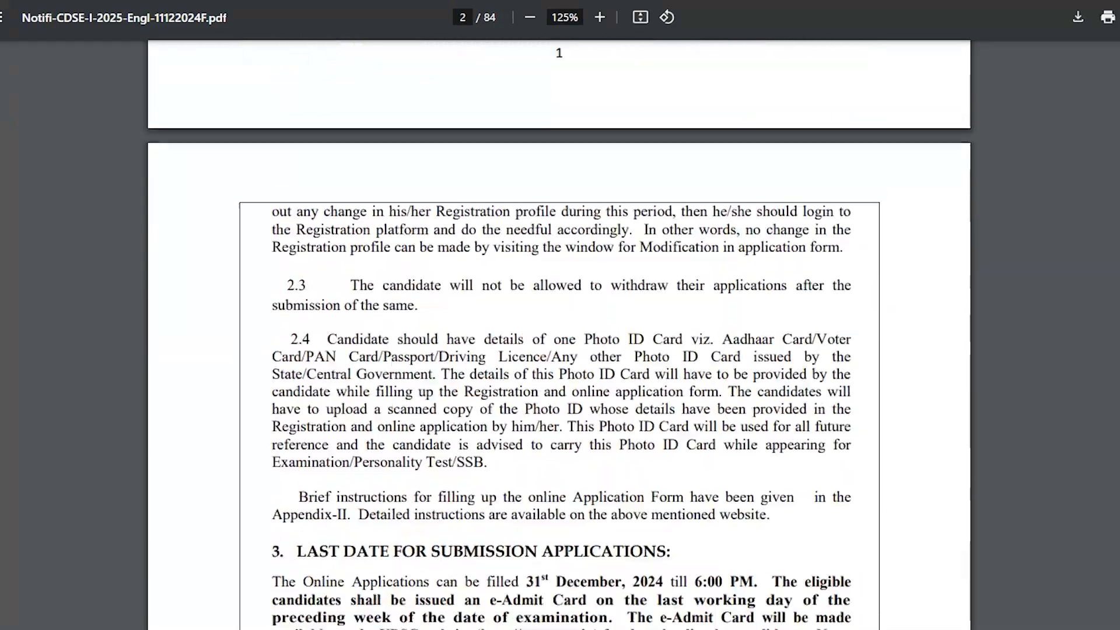
pyautogui.scroll(-18, 560, 315)
pyautogui.scroll(-12, 560, 315)
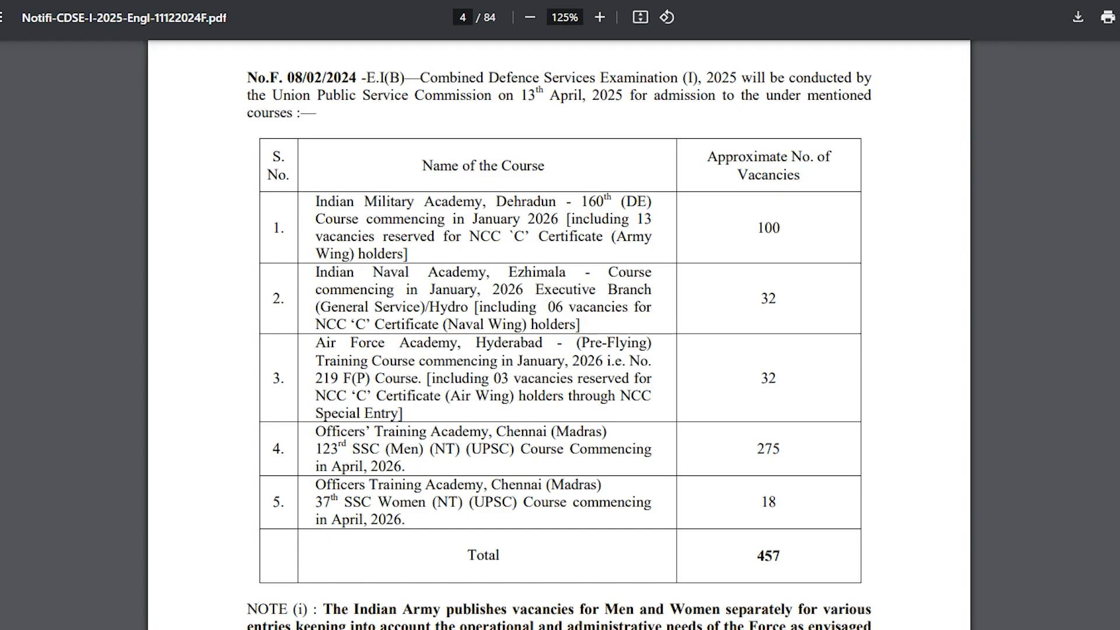
pyautogui.scroll(-20, 560, 315)
pyautogui.scroll(-20, 560, 315)
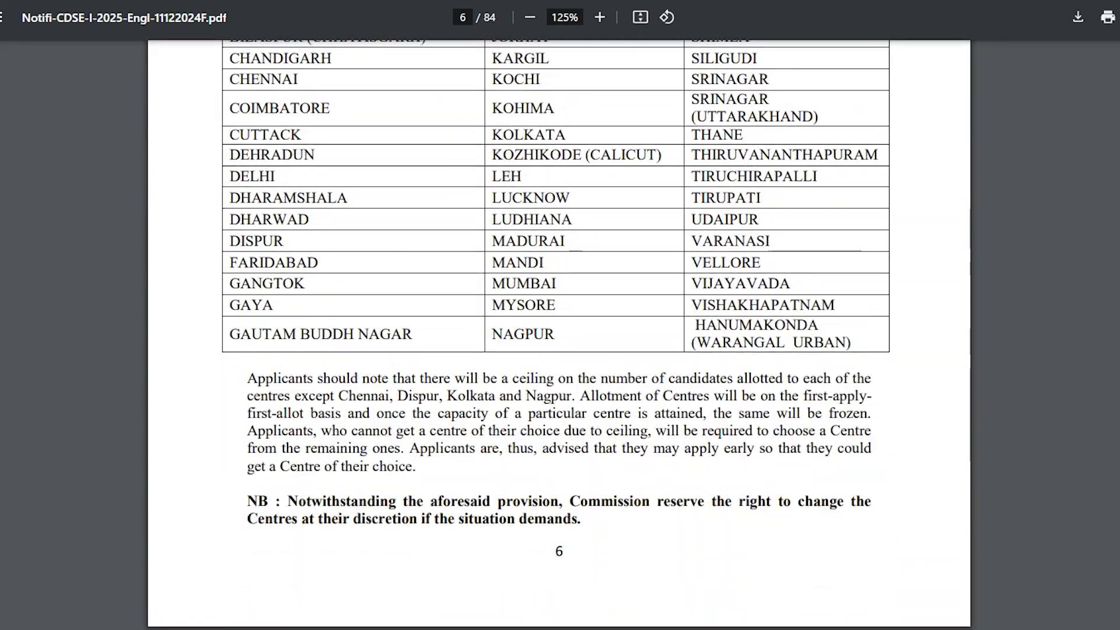
pyautogui.scroll(20, 560, 315)
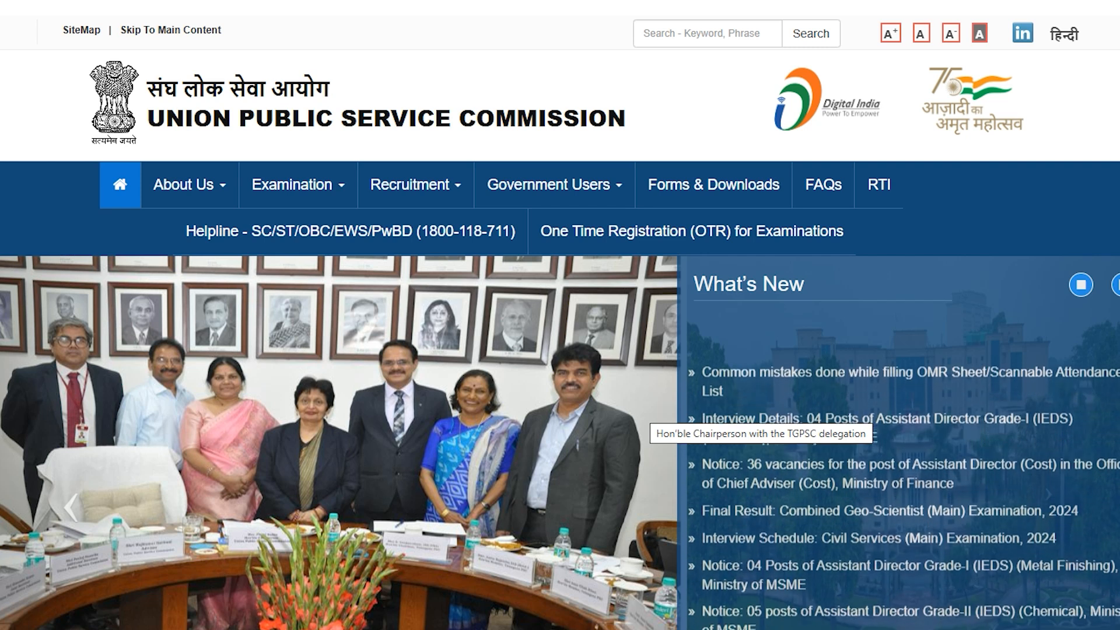
pyautogui.scroll(-3, 648, 415)
pyautogui.scroll(-5, 560, 315)
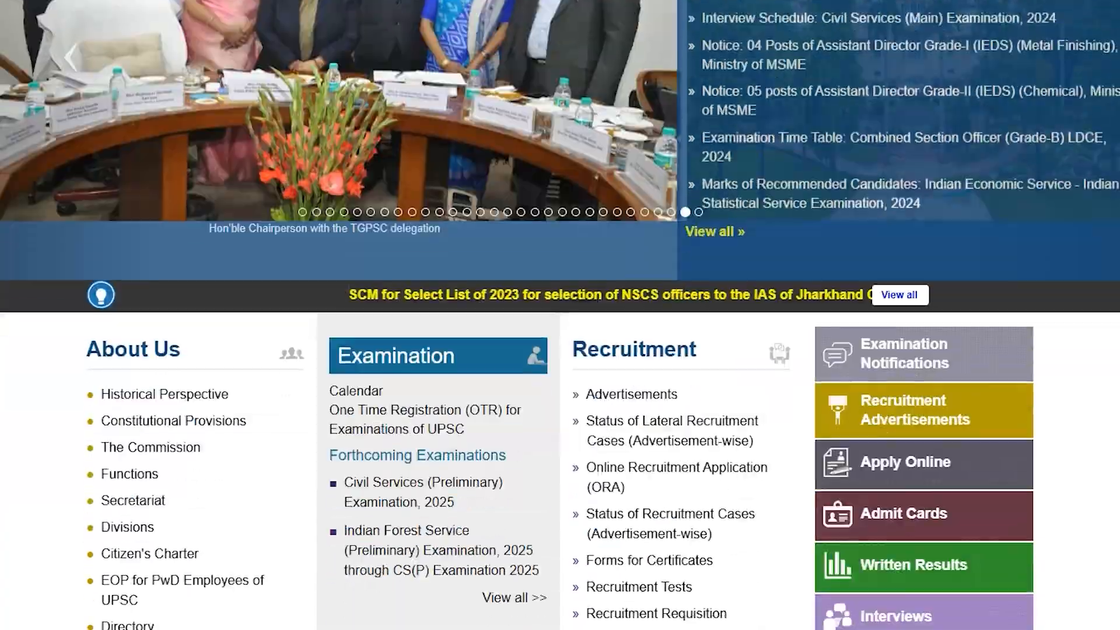
pyautogui.scroll(6, 560, 315)
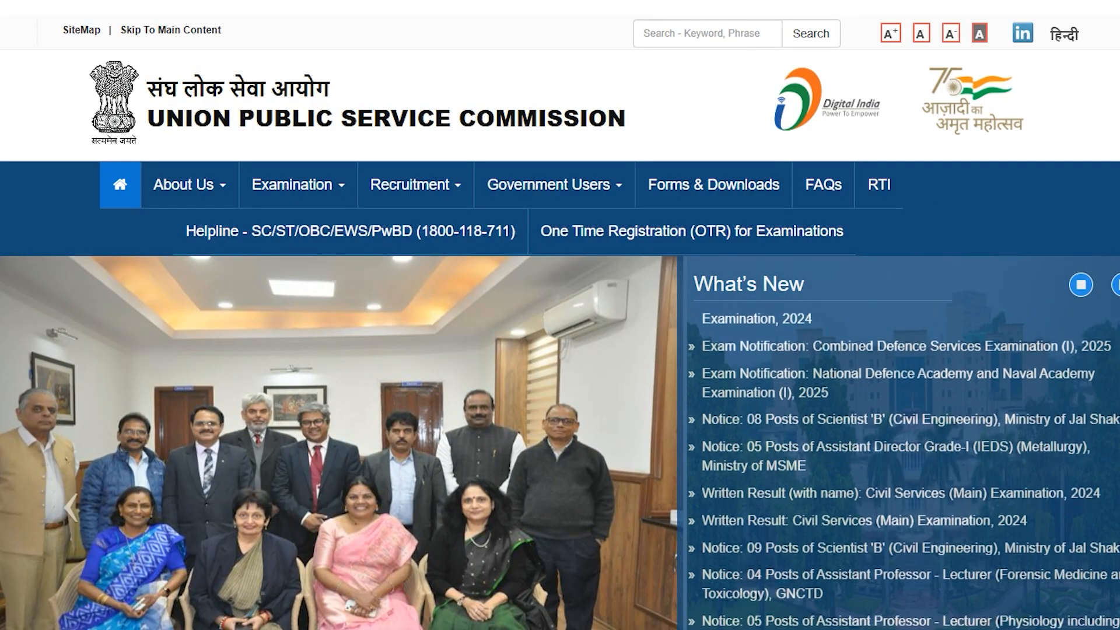
pyautogui.scroll(-14, 601, 230)
pyautogui.scroll(7, 600, 230)
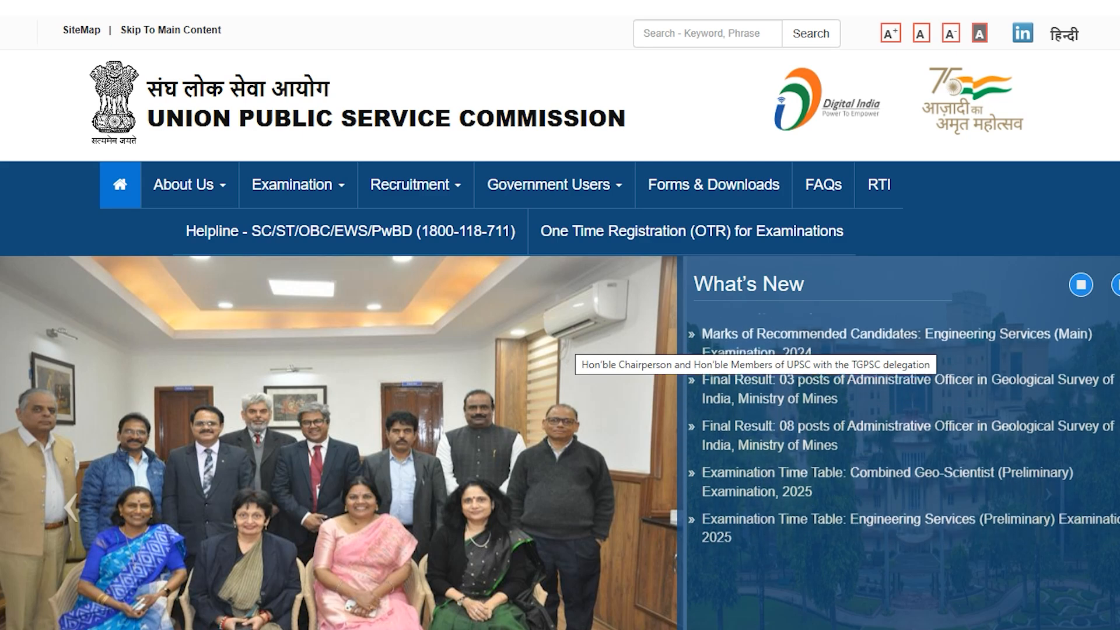
pyautogui.scroll(-10, 561, 315)
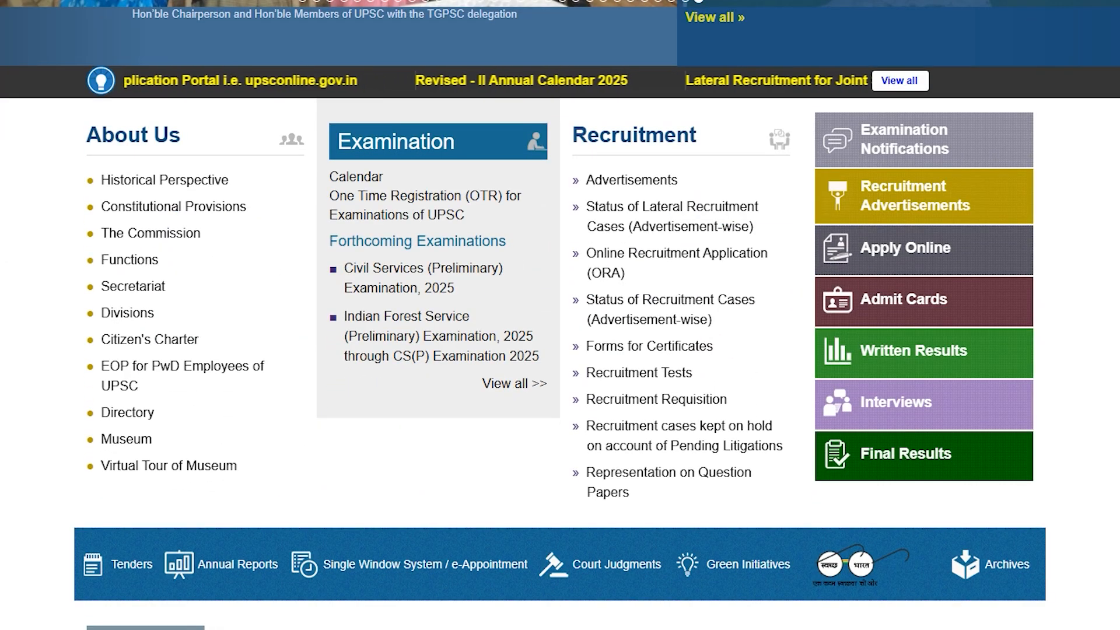
pyautogui.scroll(-7, 560, 315)
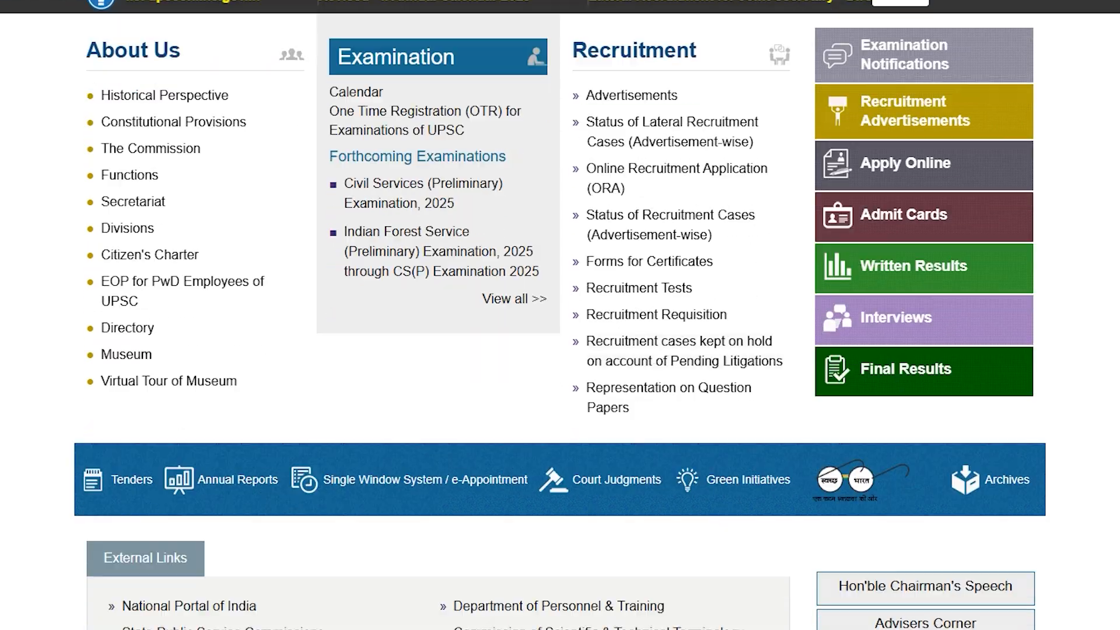
pyautogui.scroll(15, 560, 315)
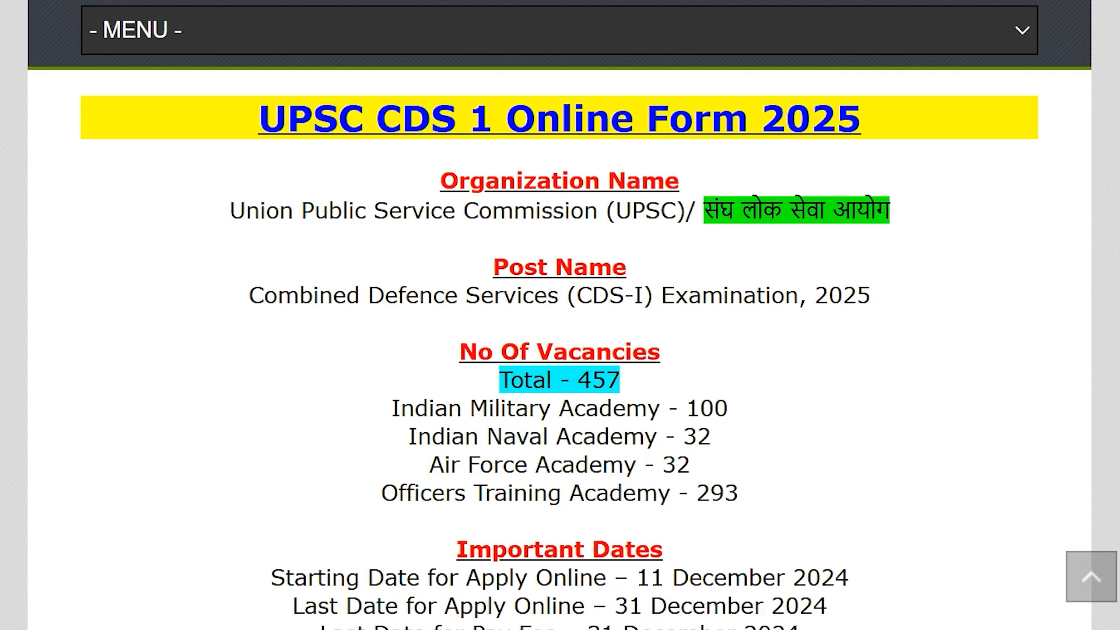
pyautogui.moveTo(178, 111); pyautogui.dragTo(863, 118)
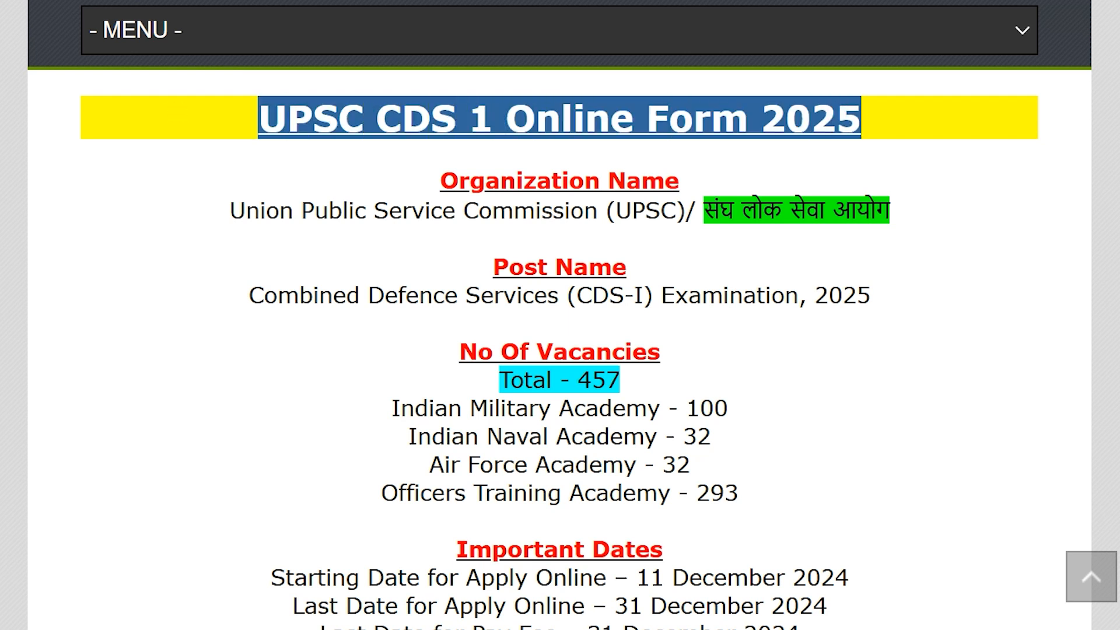
pyautogui.click(899, 157)
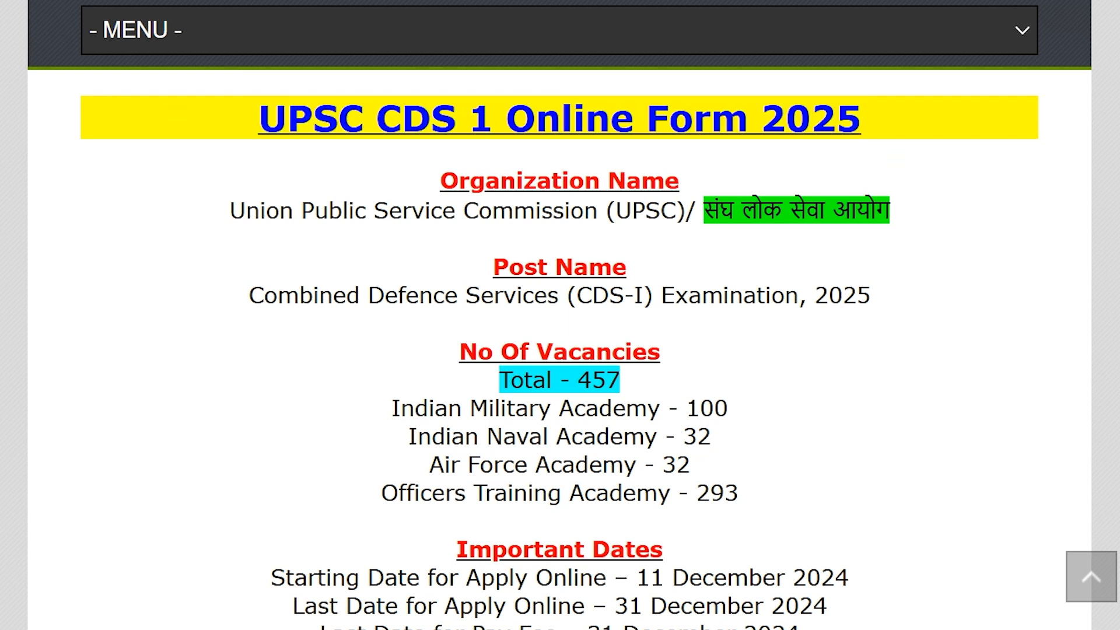
# Highlight the CDS 1 title, organisation name, post name and the Total - 457 vacancies.
pyautogui.scroll(18, 560, 350)
pyautogui.scroll(-2, 559, 350)
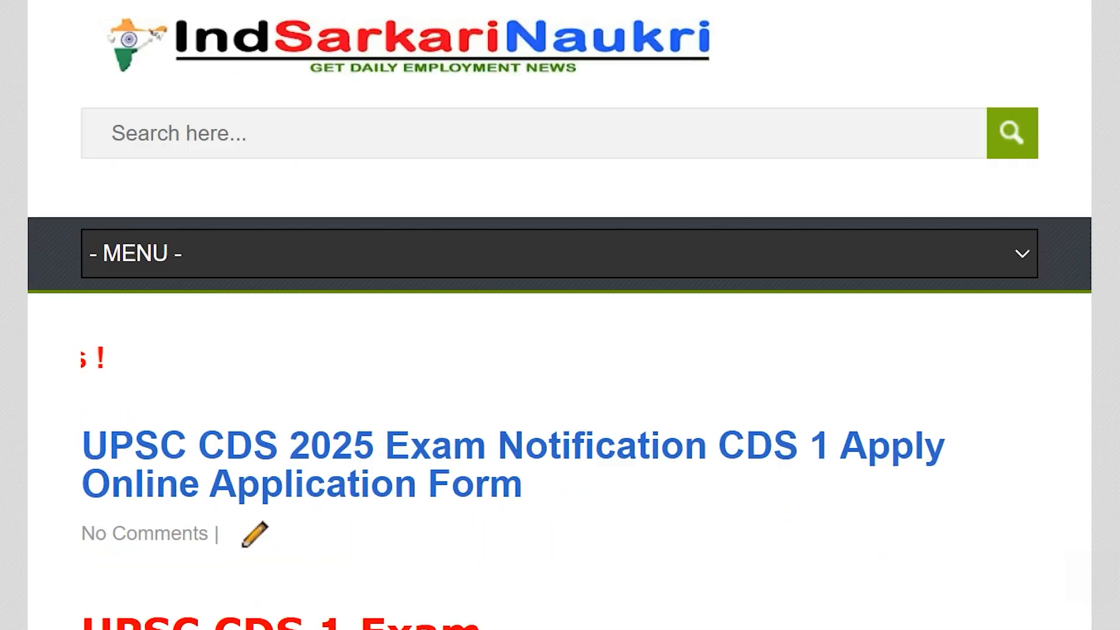
pyautogui.scroll(-16, 560, 351)
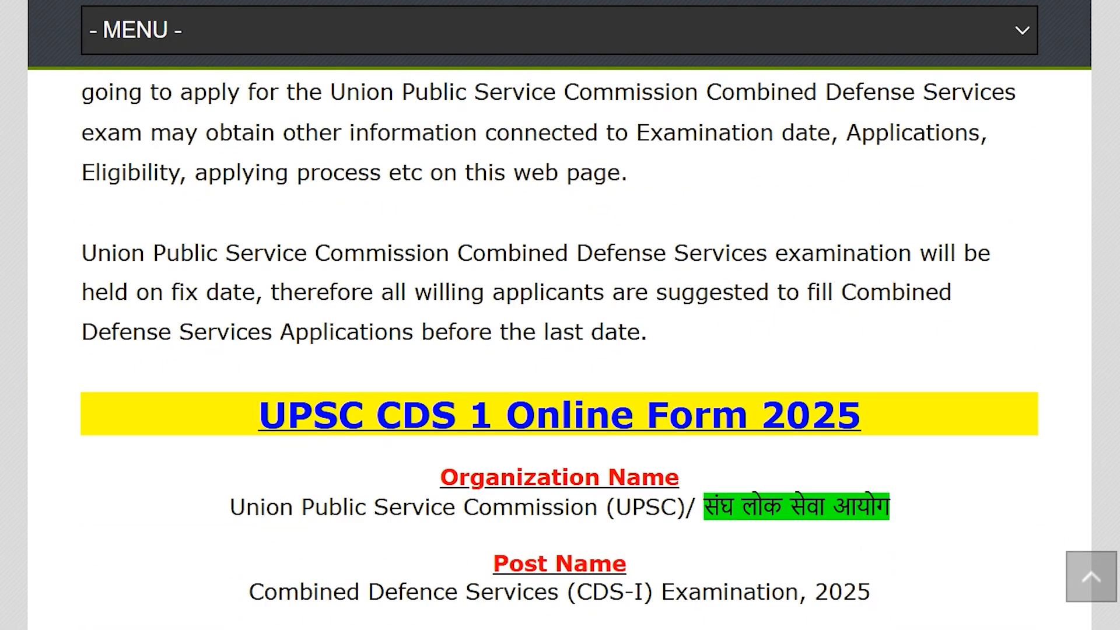
pyautogui.scroll(-1, 559, 350)
pyautogui.scroll(-1, 559, 351)
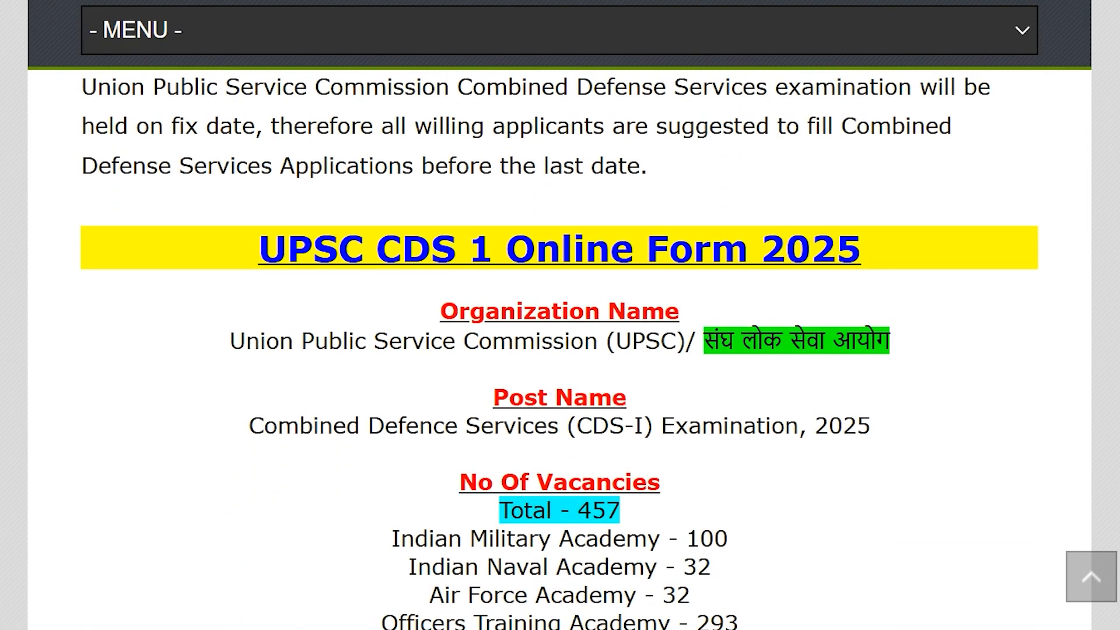
pyautogui.scroll(-1, 559, 350)
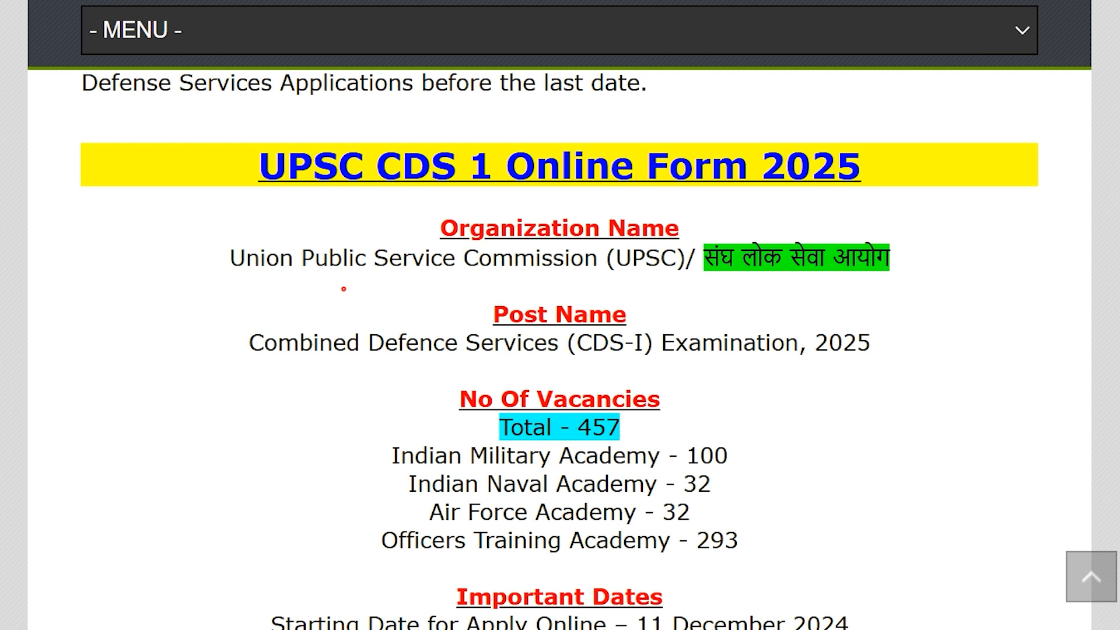
pyautogui.scroll(-1, 344, 289)
pyautogui.moveTo(175, 121); pyautogui.dragTo(861, 131)
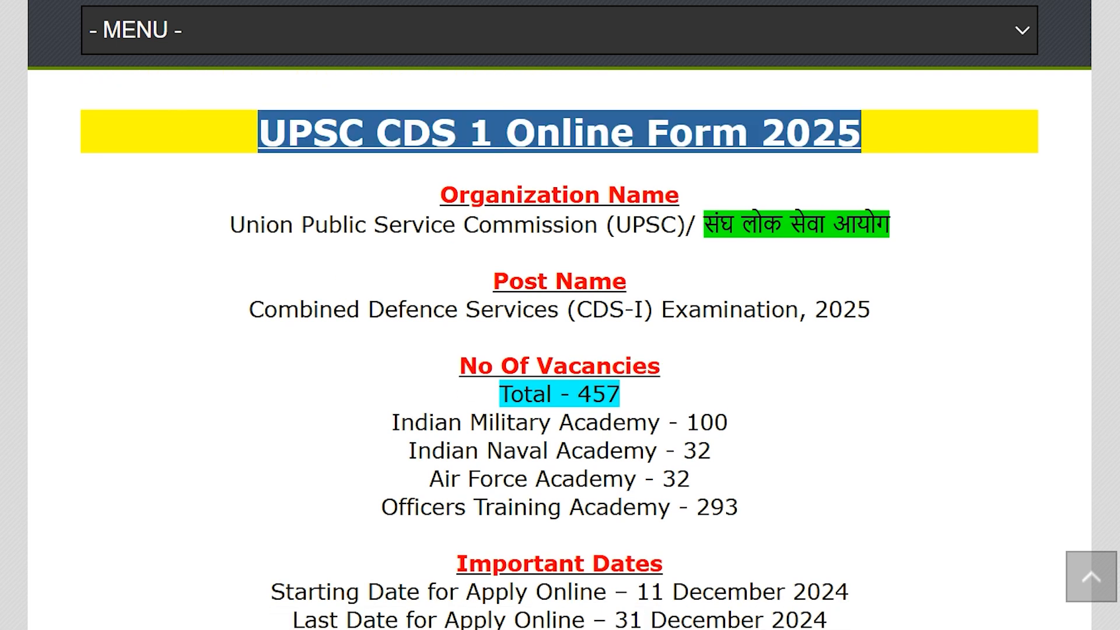
pyautogui.click(965, 184)
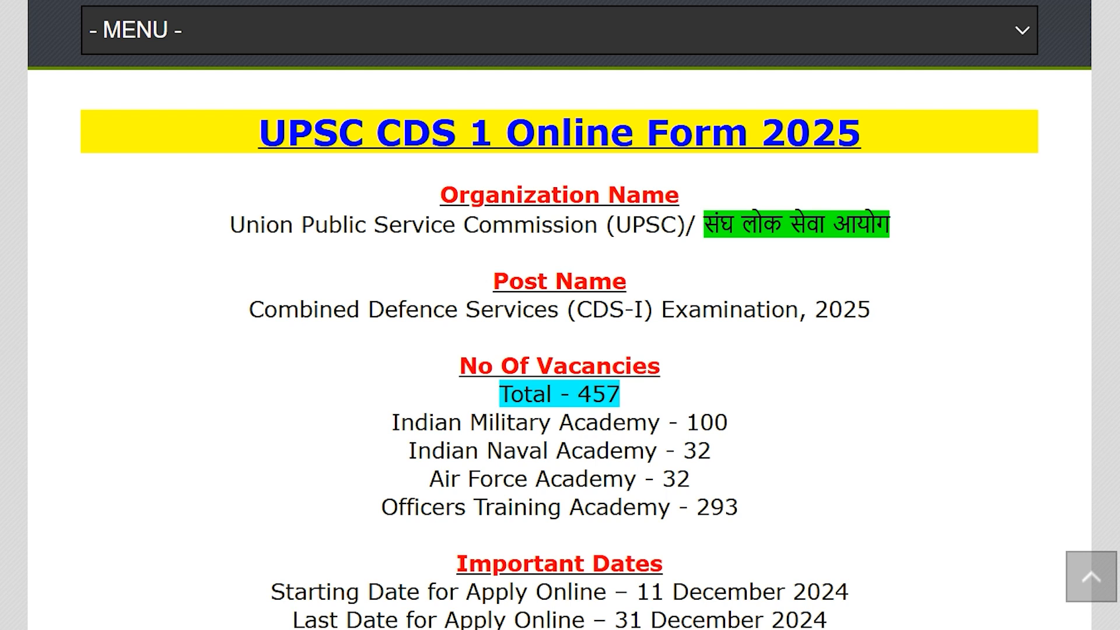
pyautogui.moveTo(405, 193); pyautogui.dragTo(889, 229)
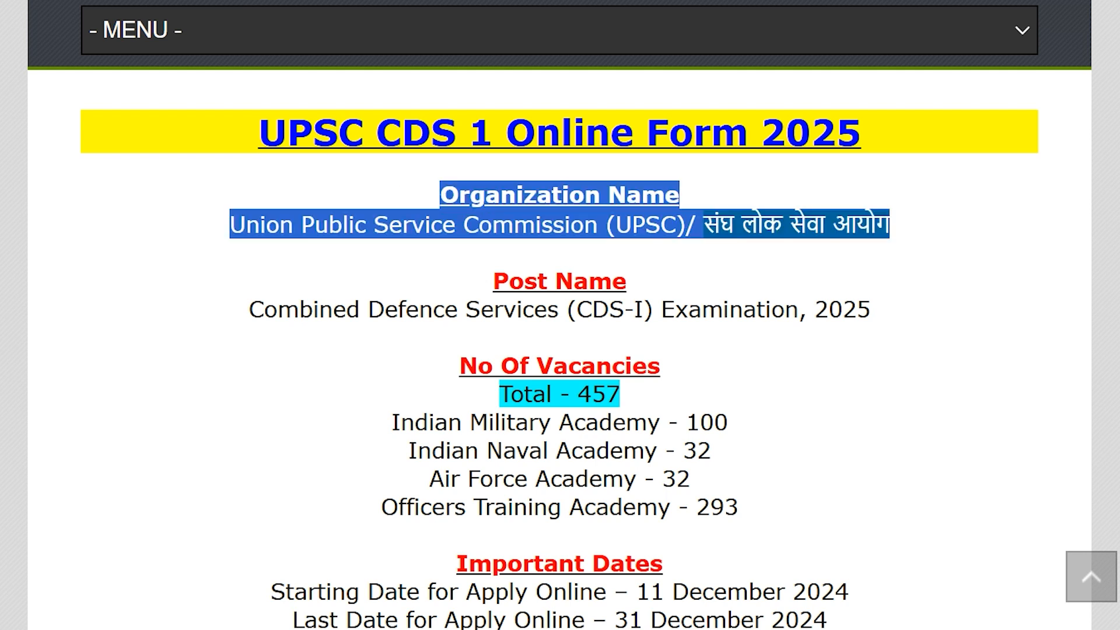
pyautogui.moveTo(453, 278); pyautogui.dragTo(872, 309)
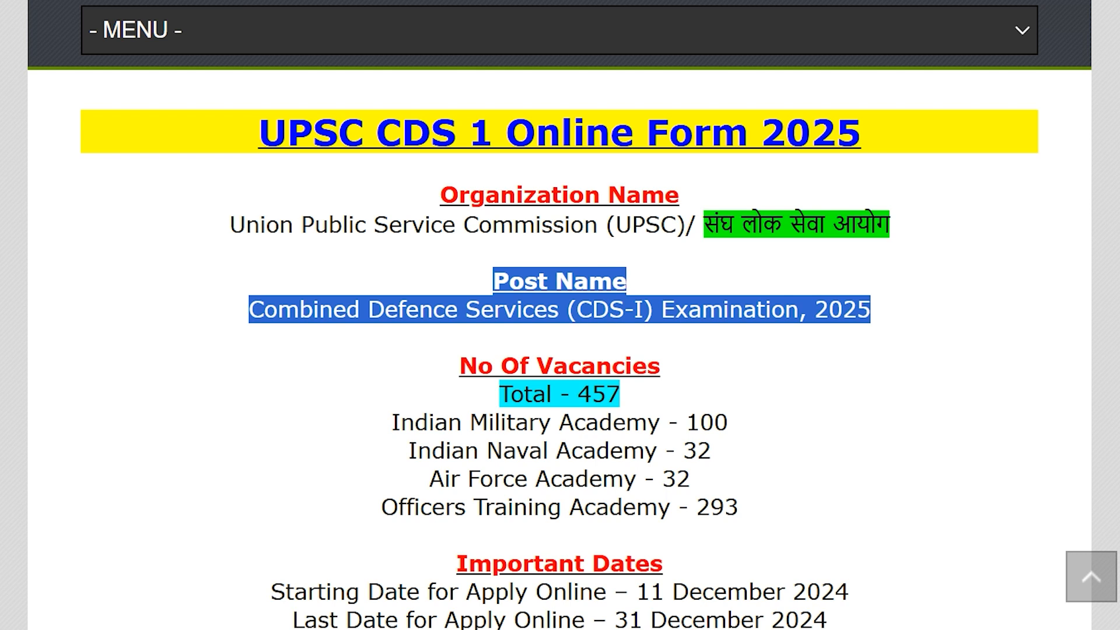
pyautogui.moveTo(422, 394); pyautogui.dragTo(621, 396)
# Highlight the four academy vacancy counts and the 11 and 31 December 2024 application dates.
pyautogui.scroll(-3, 560, 350)
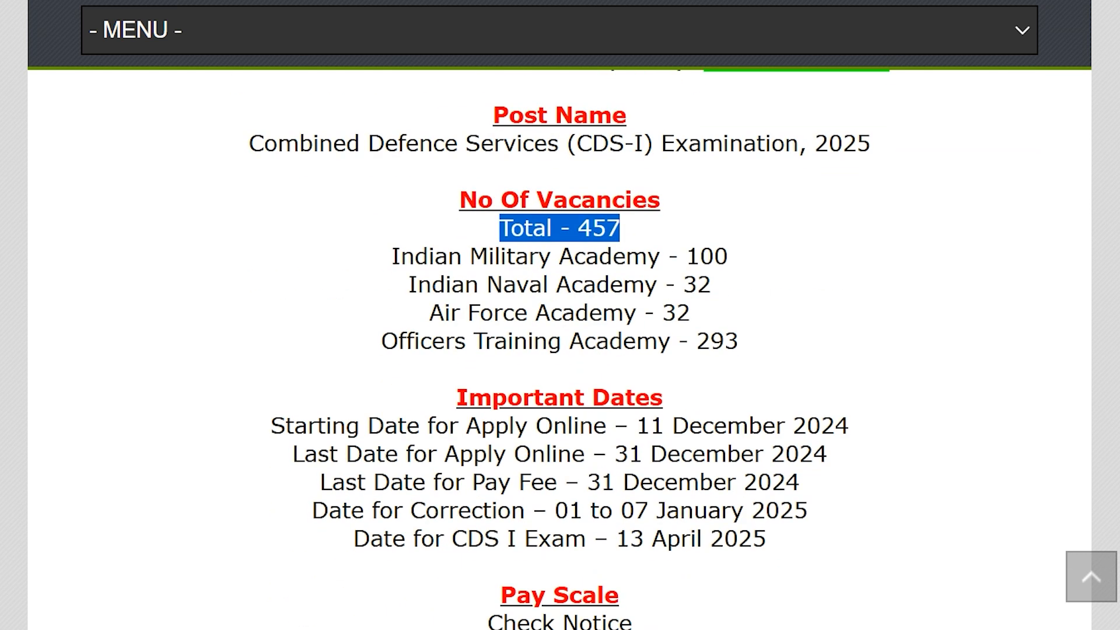
pyautogui.moveTo(380, 257); pyautogui.dragTo(739, 344)
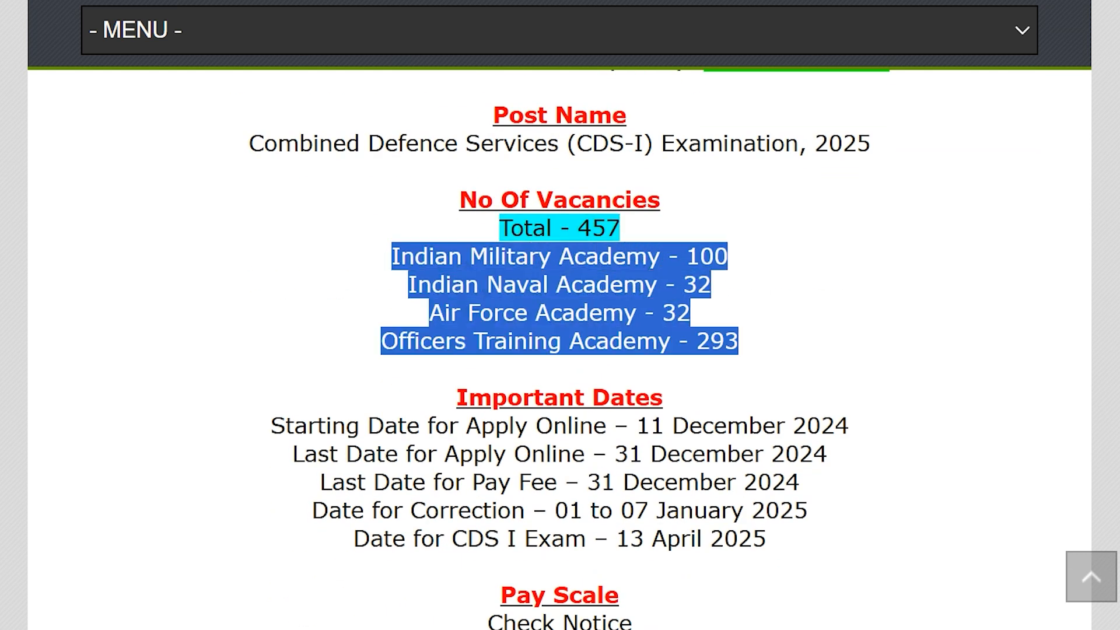
pyautogui.click(778, 346)
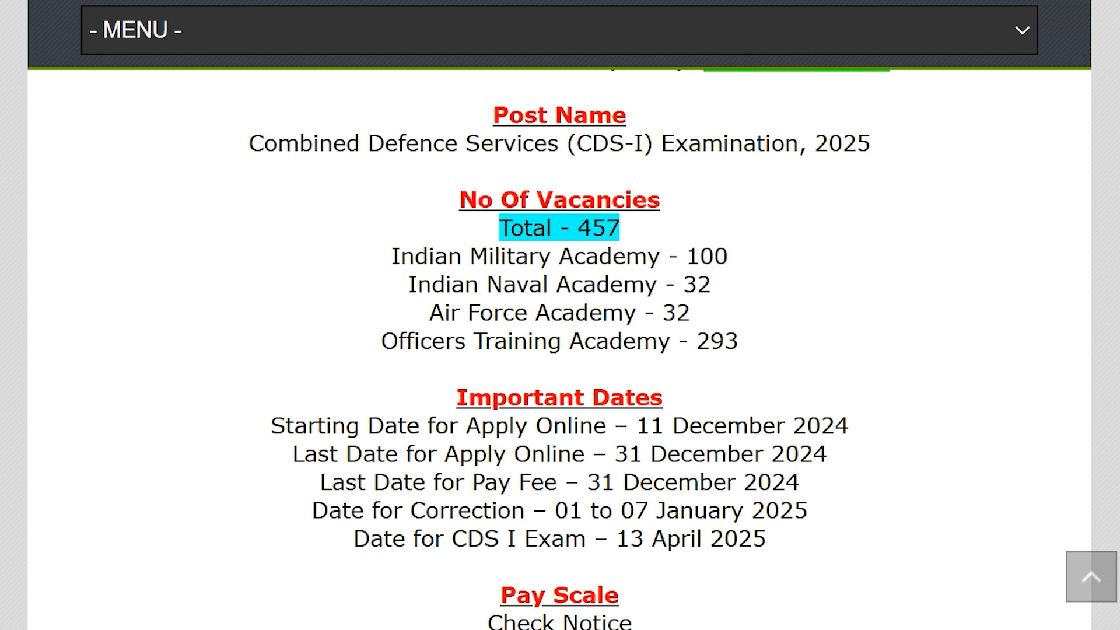
pyautogui.moveTo(633, 431); pyautogui.dragTo(835, 427)
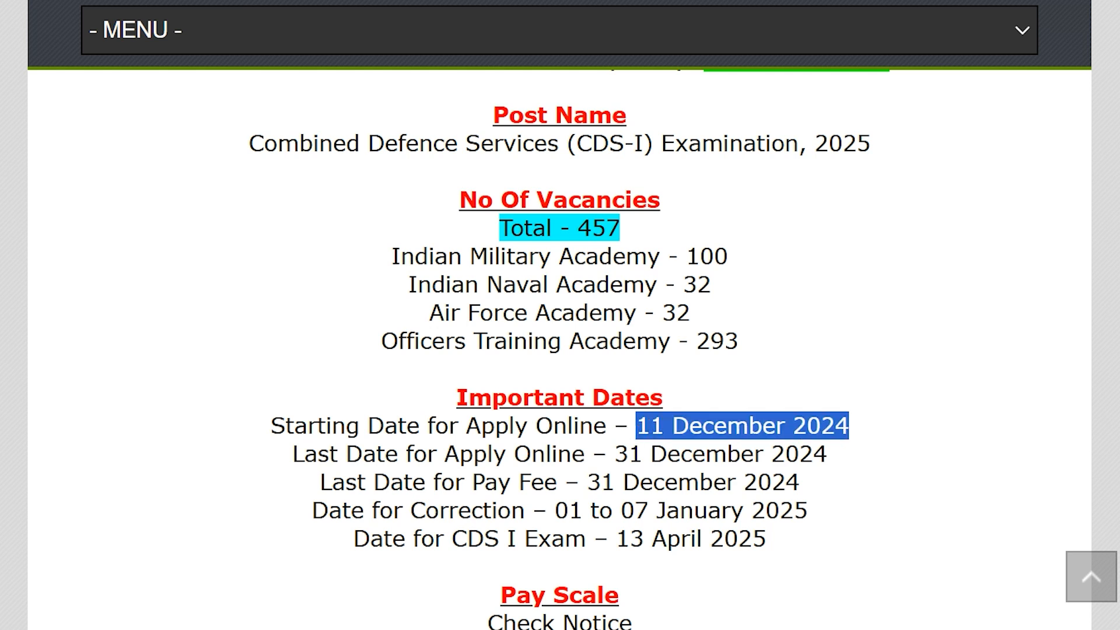
pyautogui.moveTo(610, 455); pyautogui.dragTo(828, 456)
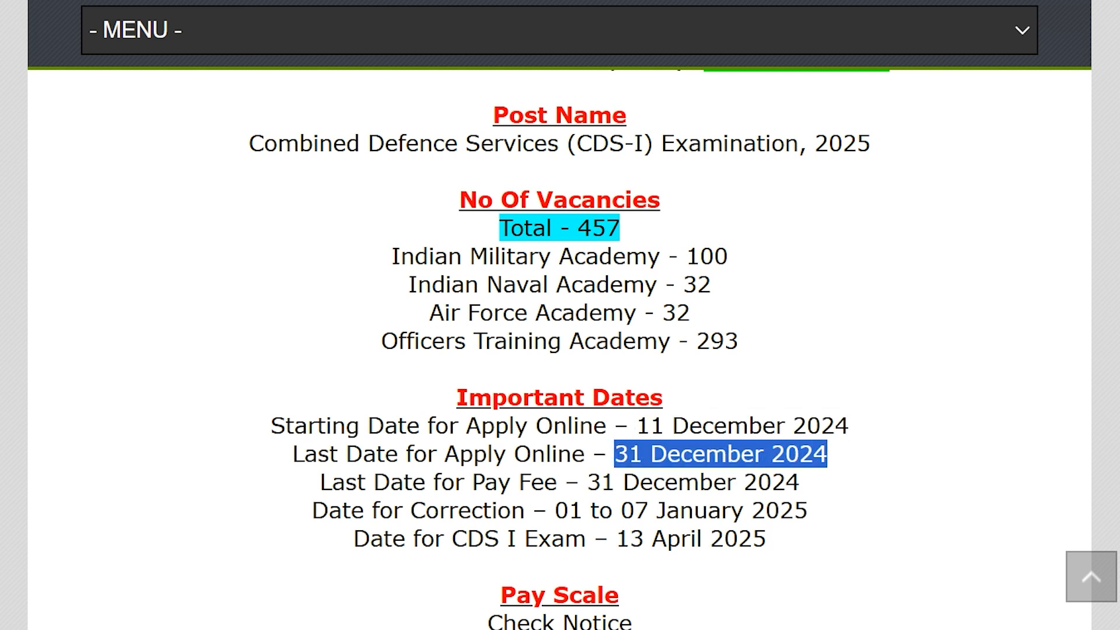
pyautogui.click(865, 401)
pyautogui.scroll(-3, 865, 401)
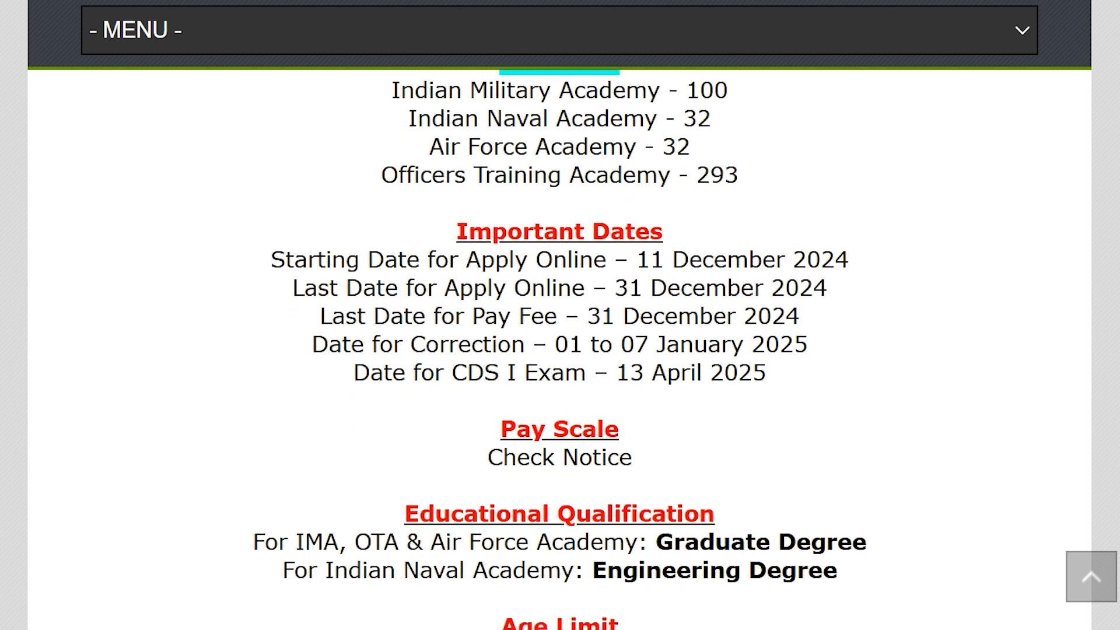
pyautogui.scroll(-3, 559, 350)
pyautogui.moveTo(399, 339); pyautogui.dragTo(715, 347)
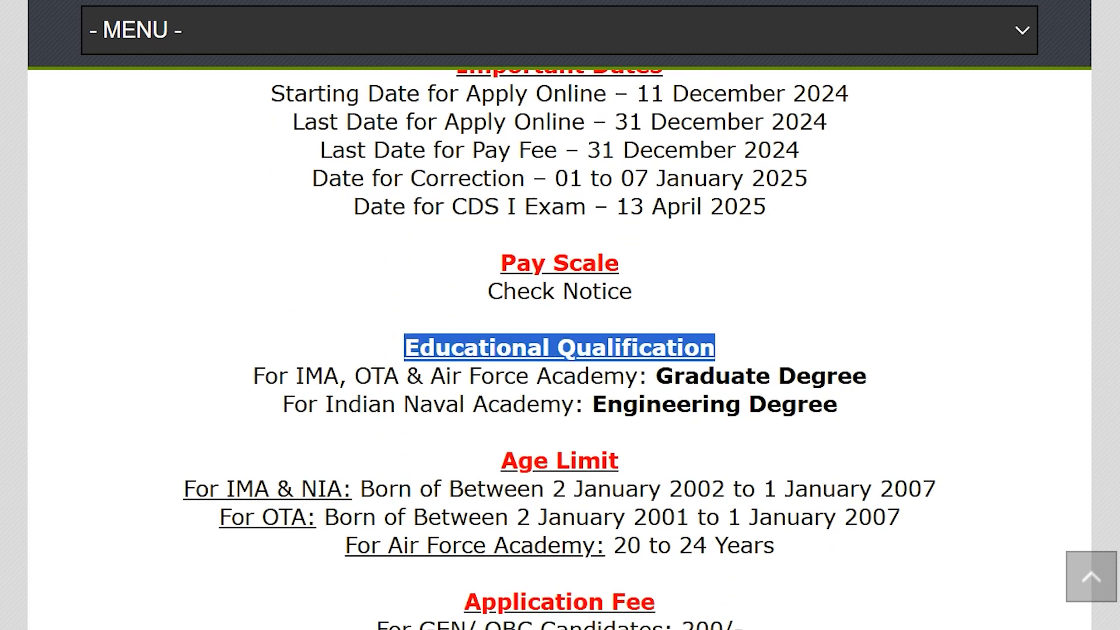
pyautogui.moveTo(253, 376); pyautogui.dragTo(866, 376)
pyautogui.moveTo(243, 376); pyautogui.dragTo(602, 375)
pyautogui.moveTo(266, 402); pyautogui.dragTo(837, 404)
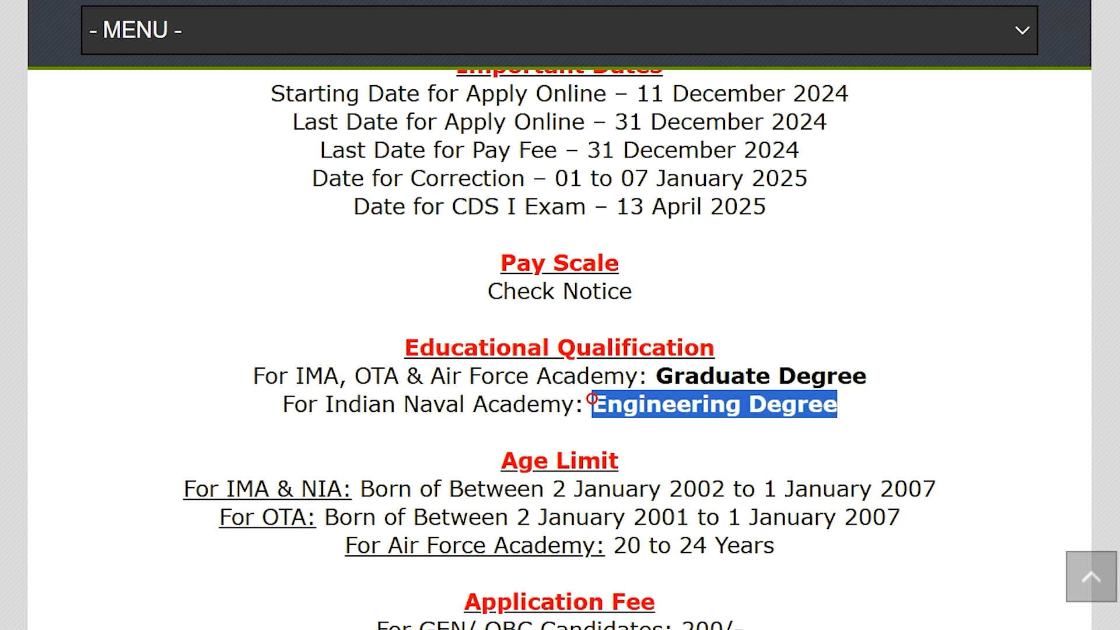
pyautogui.scroll(-1, 560, 350)
pyautogui.scroll(-2, 561, 350)
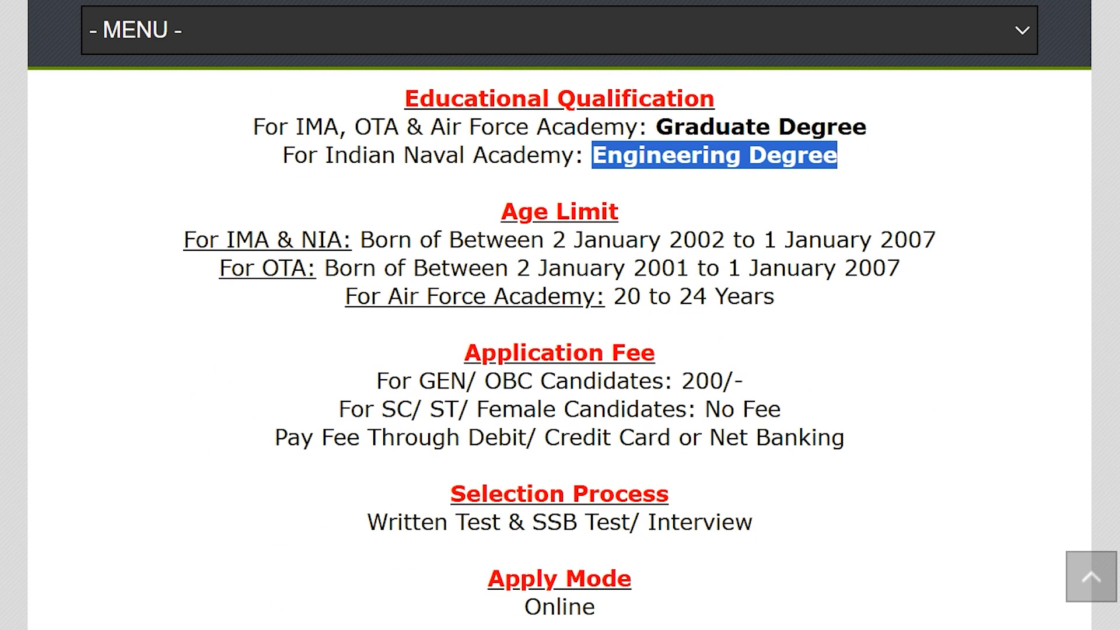
pyautogui.moveTo(175, 237); pyautogui.dragTo(317, 239)
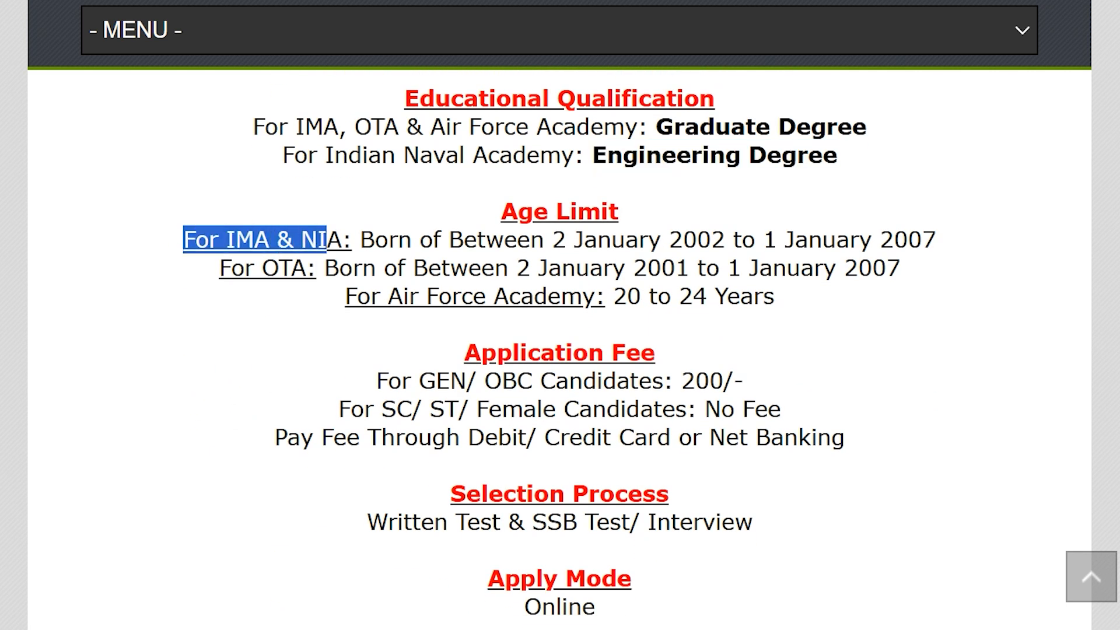
pyautogui.moveTo(552, 240); pyautogui.dragTo(936, 240)
pyautogui.click(764, 240)
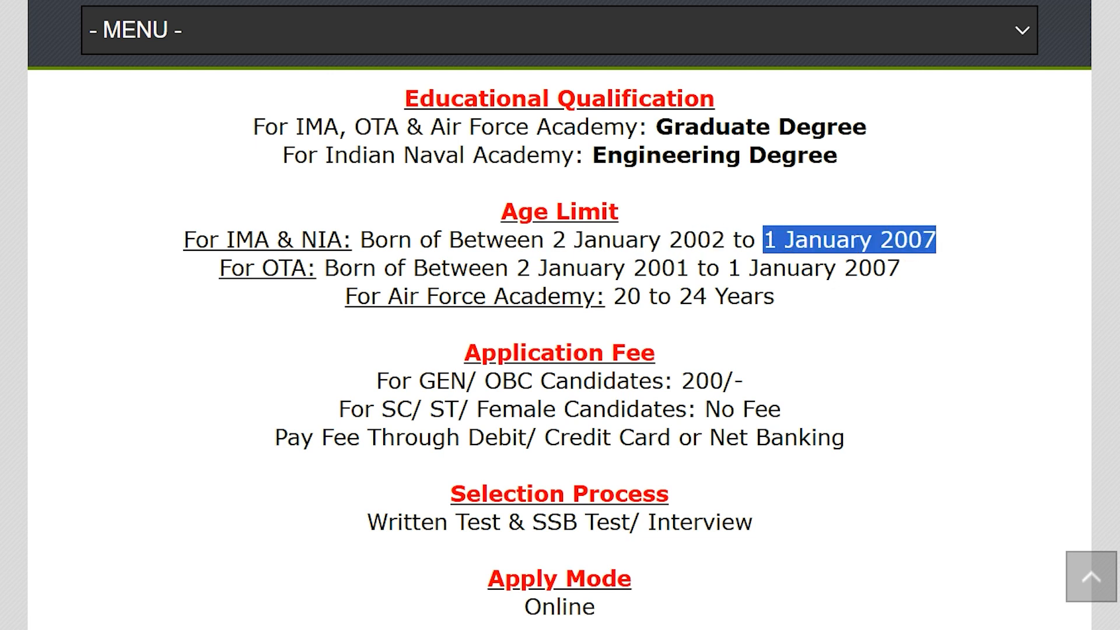
pyautogui.moveTo(232, 267); pyautogui.dragTo(275, 268)
pyautogui.moveTo(466, 268); pyautogui.dragTo(661, 268)
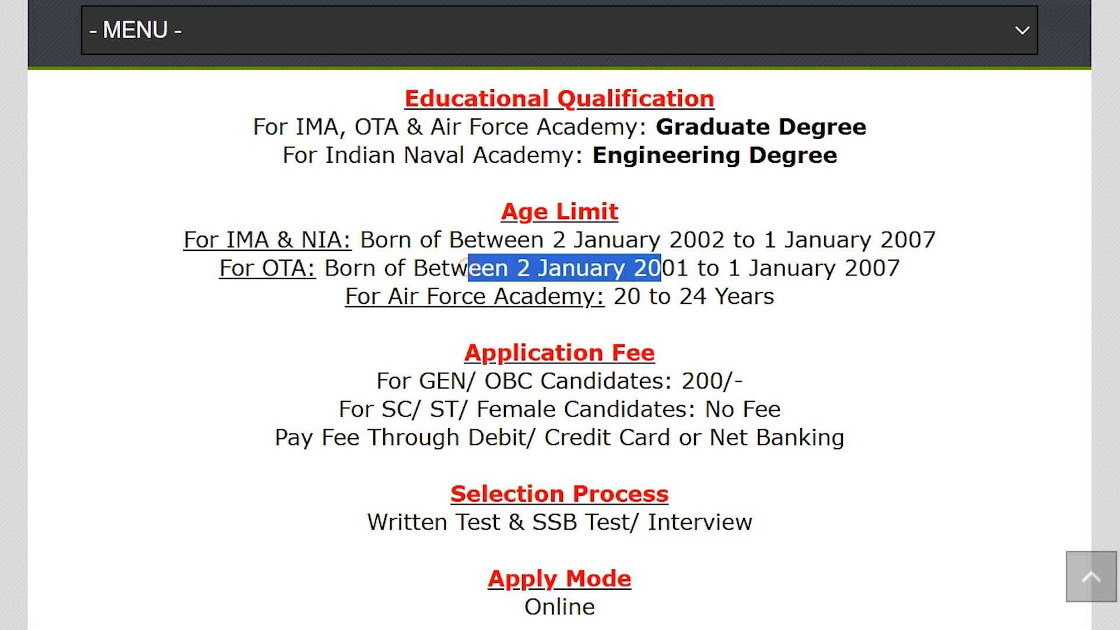
pyautogui.moveTo(739, 267); pyautogui.dragTo(886, 268)
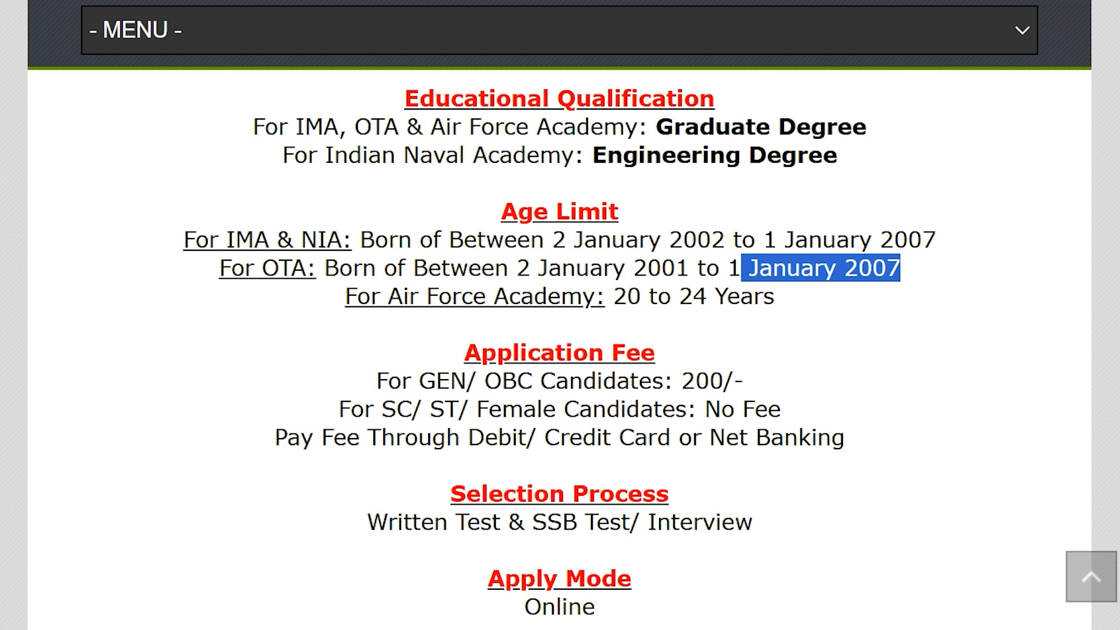
pyautogui.moveTo(321, 298); pyautogui.dragTo(534, 297)
pyautogui.moveTo(609, 296); pyautogui.dragTo(774, 296)
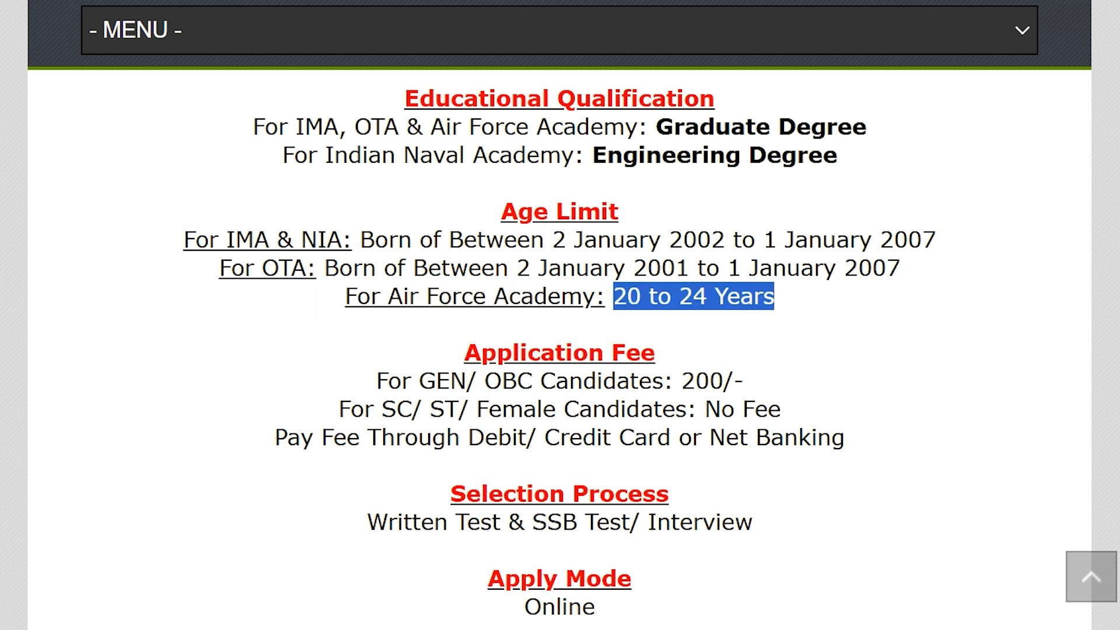
pyautogui.moveTo(310, 379); pyautogui.dragTo(743, 380)
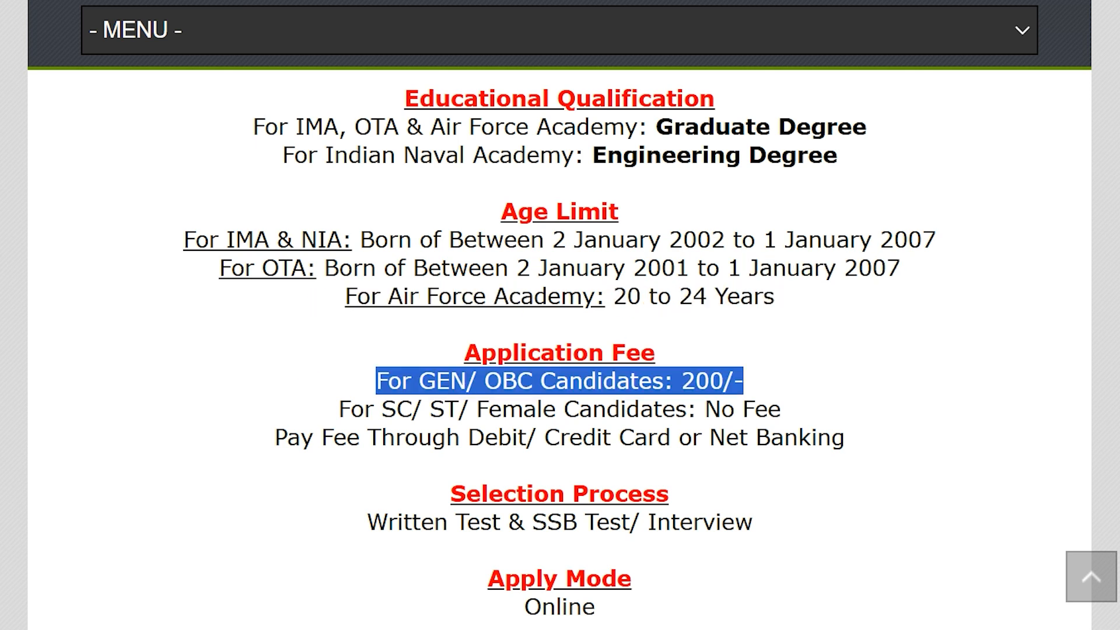
pyautogui.moveTo(300, 406); pyautogui.dragTo(780, 408)
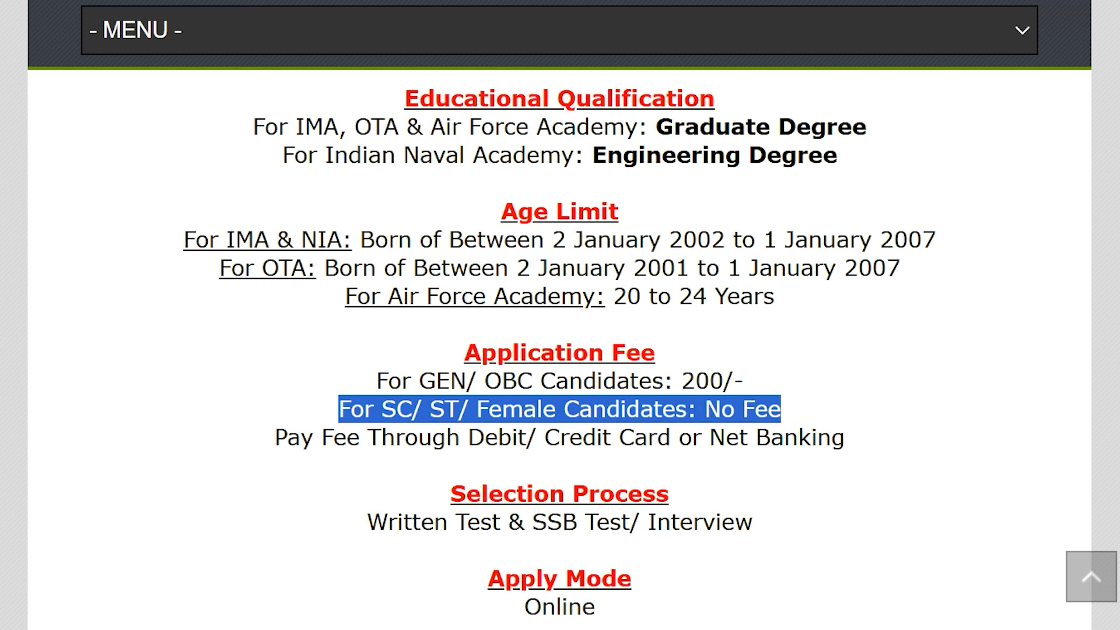
pyautogui.scroll(-3, 781, 408)
pyautogui.moveTo(456, 439); pyautogui.dragTo(595, 441)
pyautogui.moveTo(432, 535); pyautogui.dragTo(605, 528)
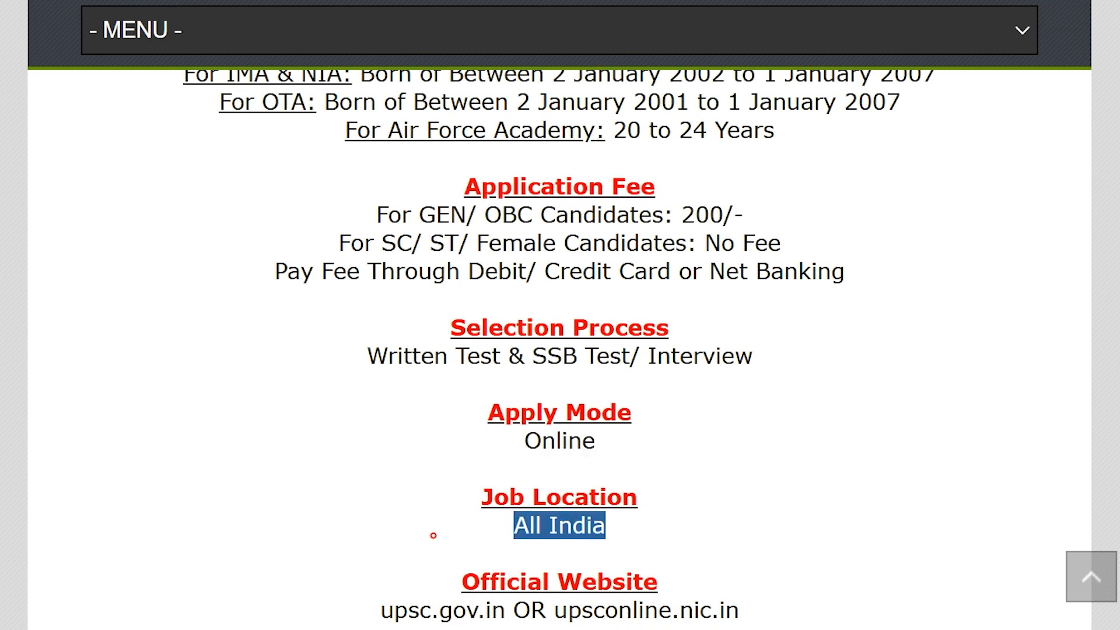
pyautogui.scroll(-3, 606, 528)
pyautogui.moveTo(548, 444); pyautogui.dragTo(740, 445)
pyautogui.click(797, 441)
pyautogui.moveTo(379, 523); pyautogui.dragTo(659, 532)
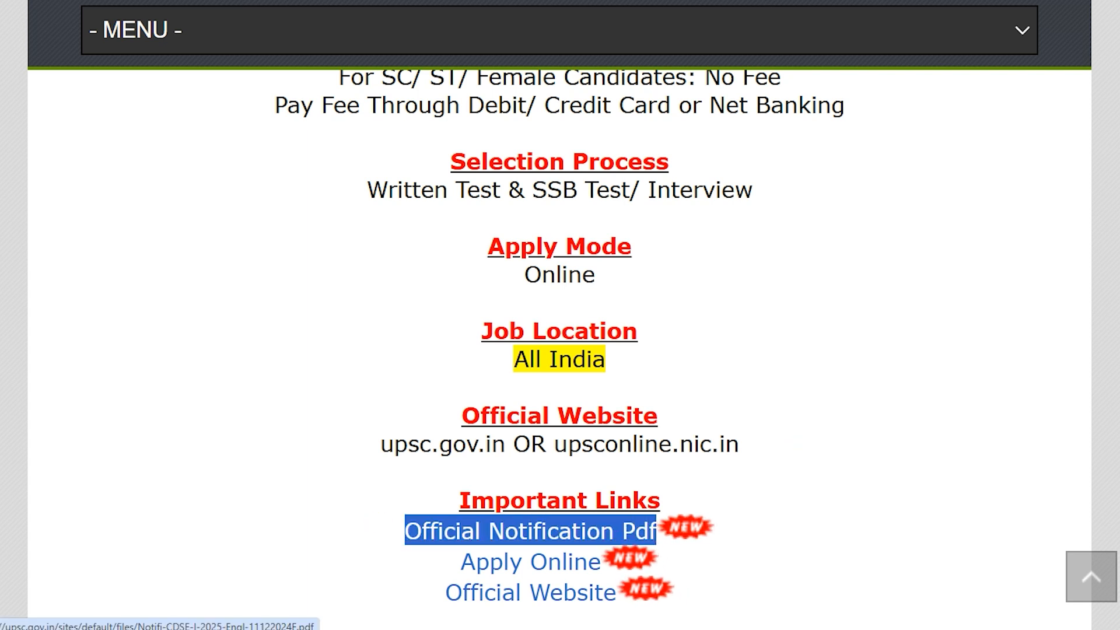
# Page through the CDS-I 2025 Examination Notice No. 04/2025 PDF, then return to page 1.
pyautogui.hotkey('ctrl', 'Tab')
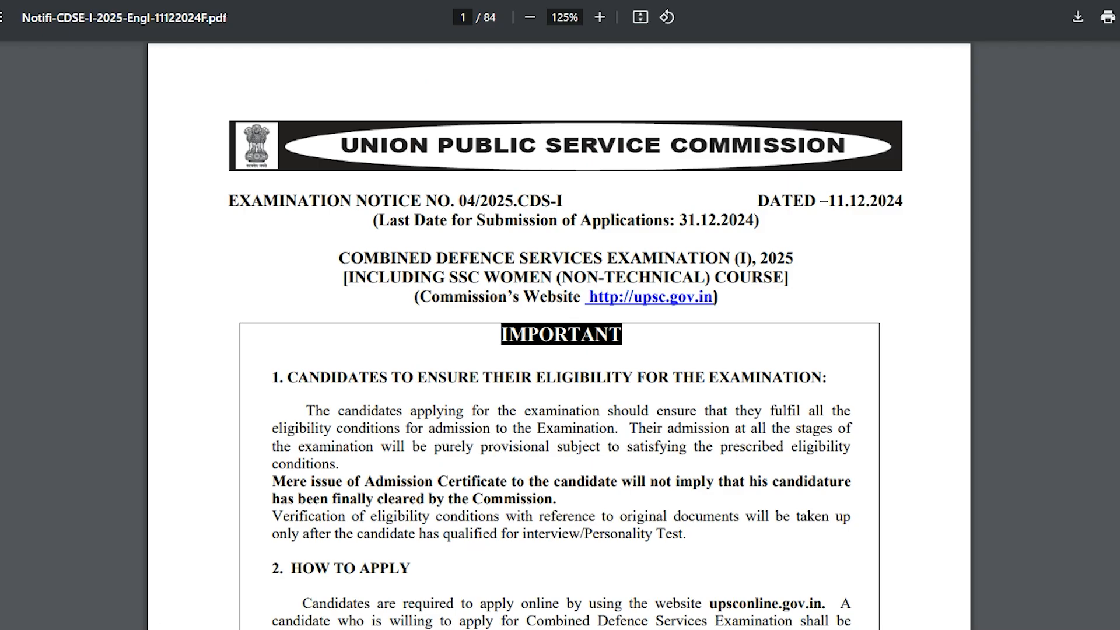
pyautogui.scroll(-20, 559, 335)
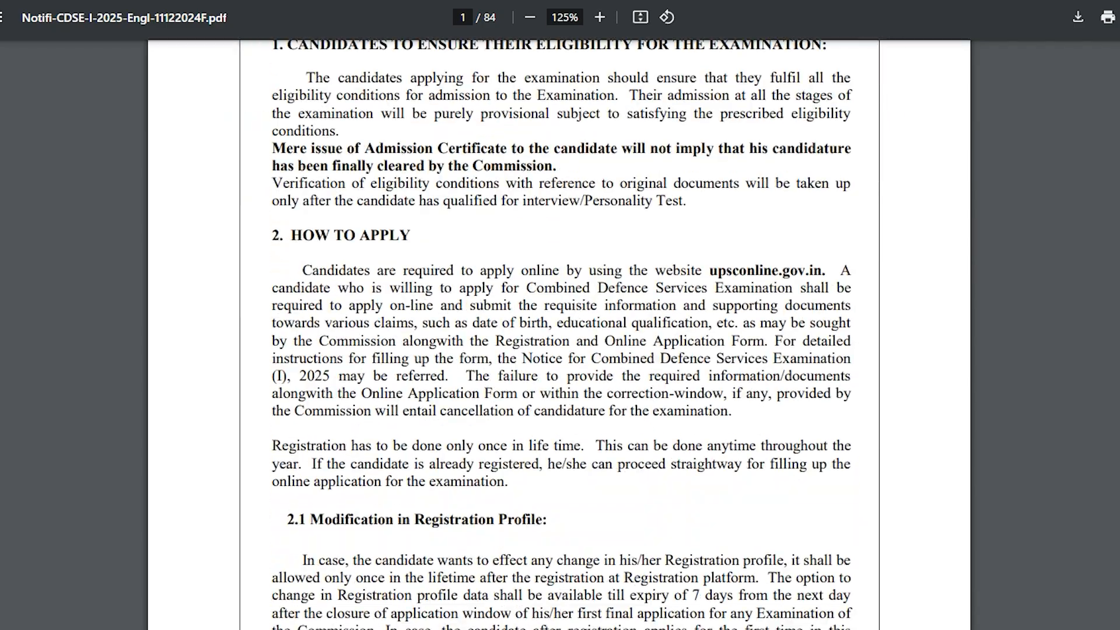
pyautogui.scroll(-20, 559, 334)
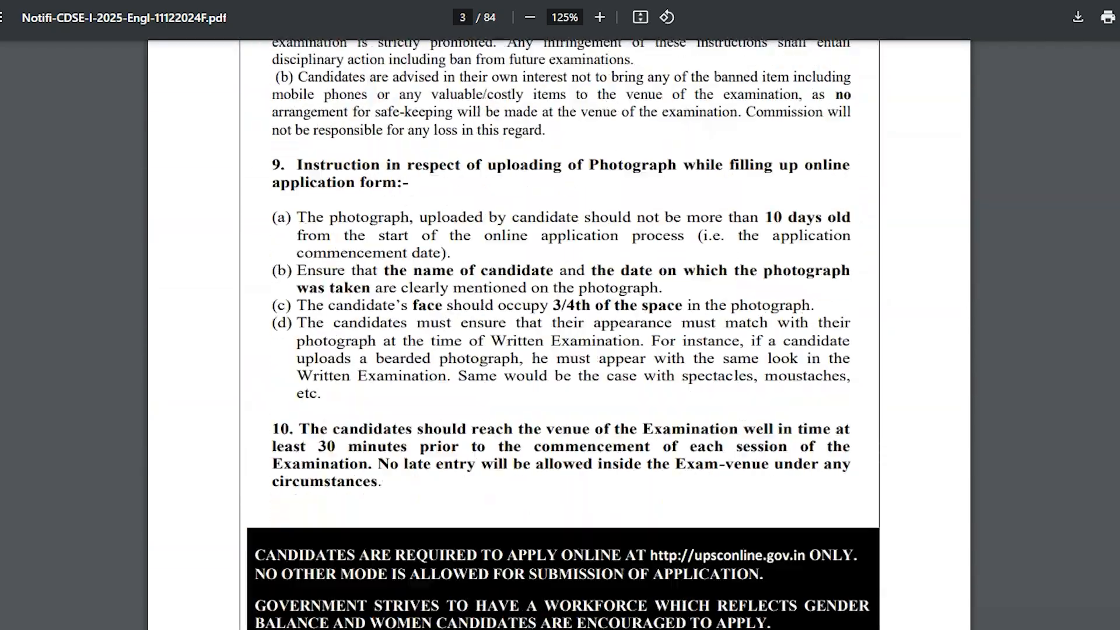
pyautogui.scroll(-20, 559, 335)
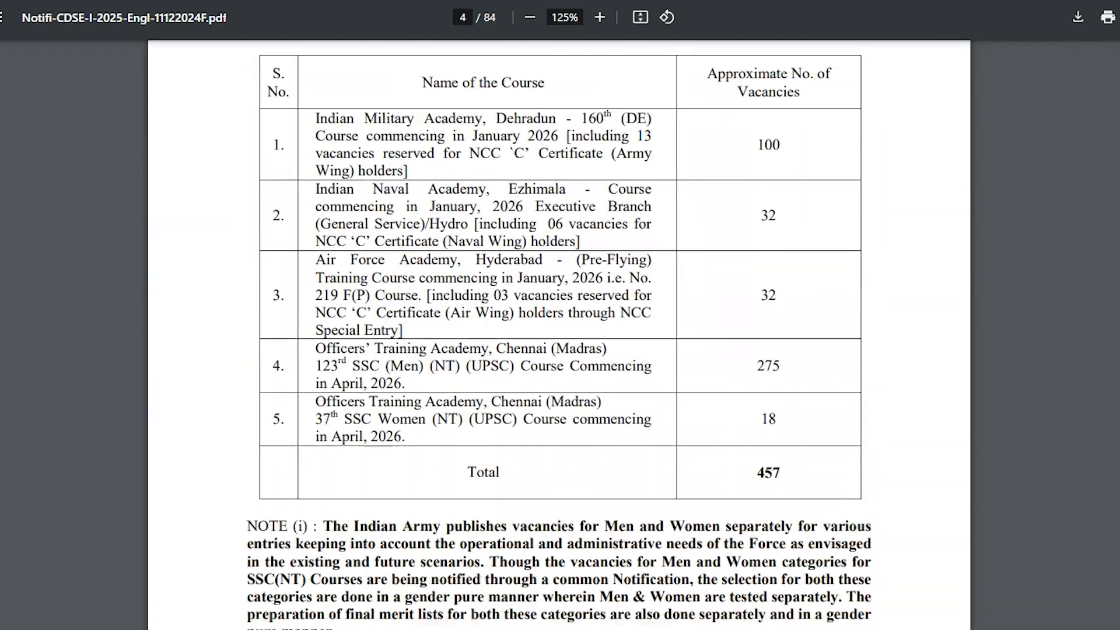
pyautogui.scroll(-8, 559, 335)
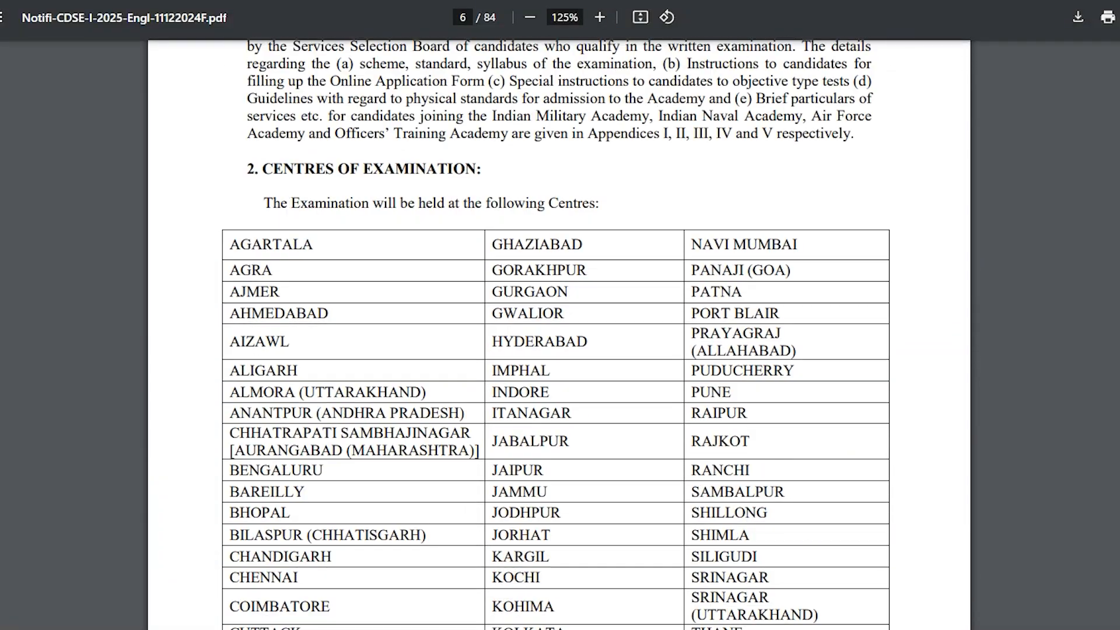
pyautogui.scroll(-18, 273, 155)
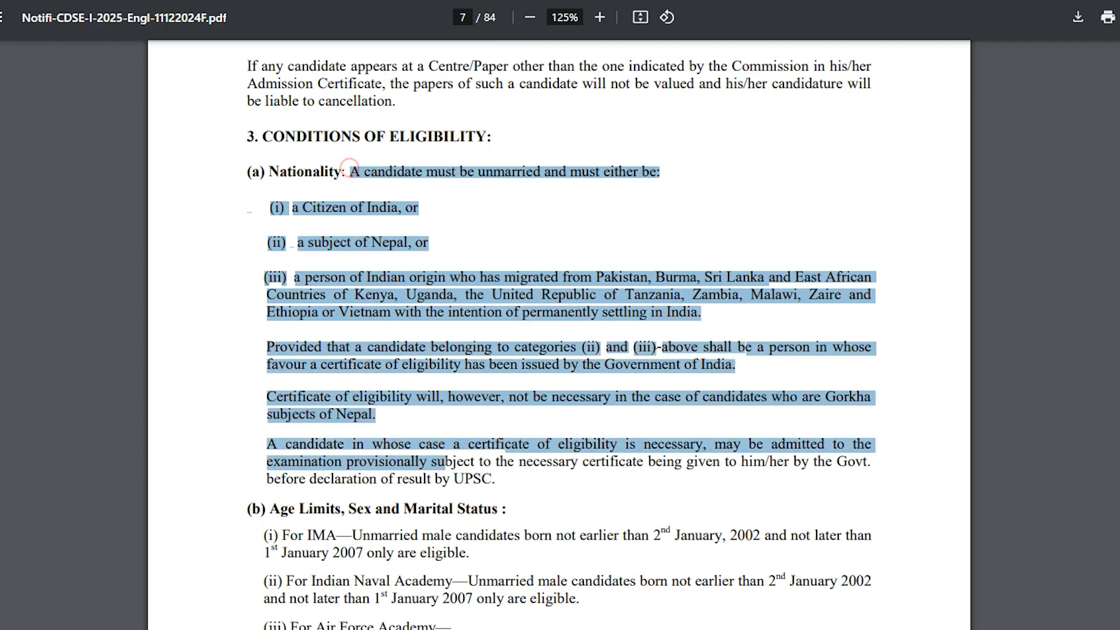
pyautogui.scroll(-20, 350, 164)
pyautogui.scroll(-20, 559, 335)
pyautogui.scroll(-20, 559, 335)
pyautogui.scroll(-20, 559, 335)
pyautogui.scroll(-20, 559, 335)
pyautogui.scroll(-20, 559, 335)
pyautogui.scroll(-20, 559, 335)
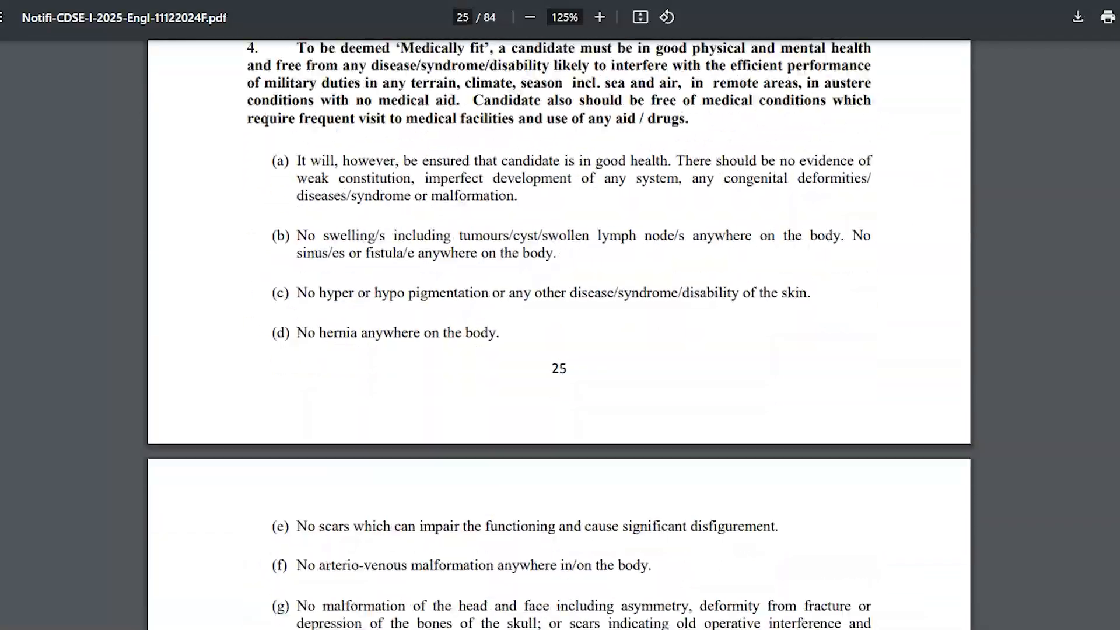
pyautogui.scroll(-20, 559, 335)
pyautogui.scroll(-20, 559, 335)
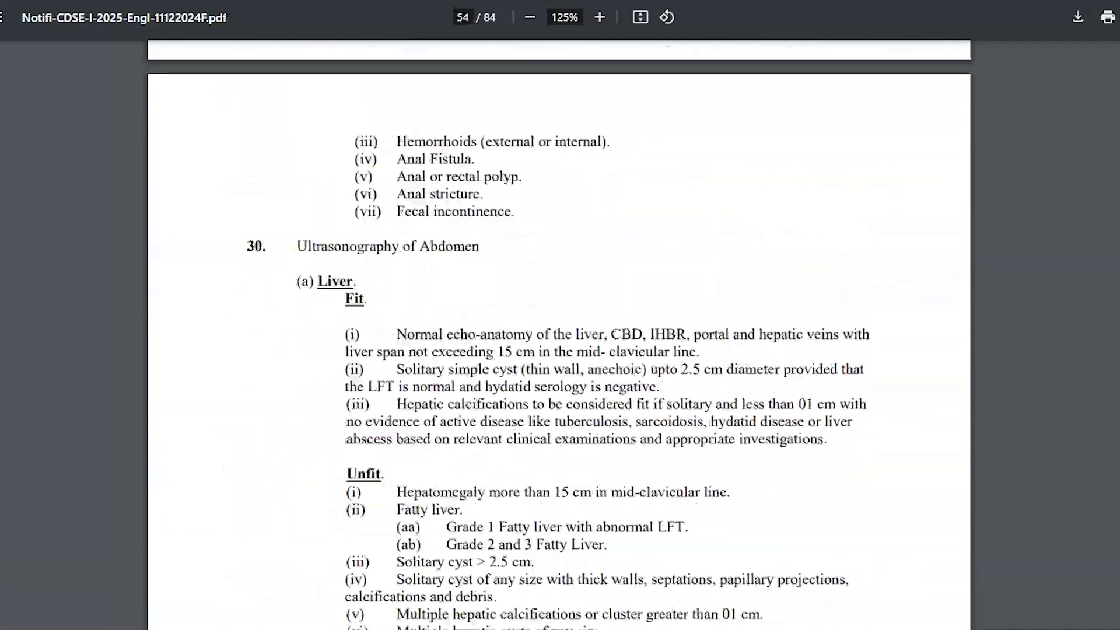
pyautogui.scroll(20, 559, 335)
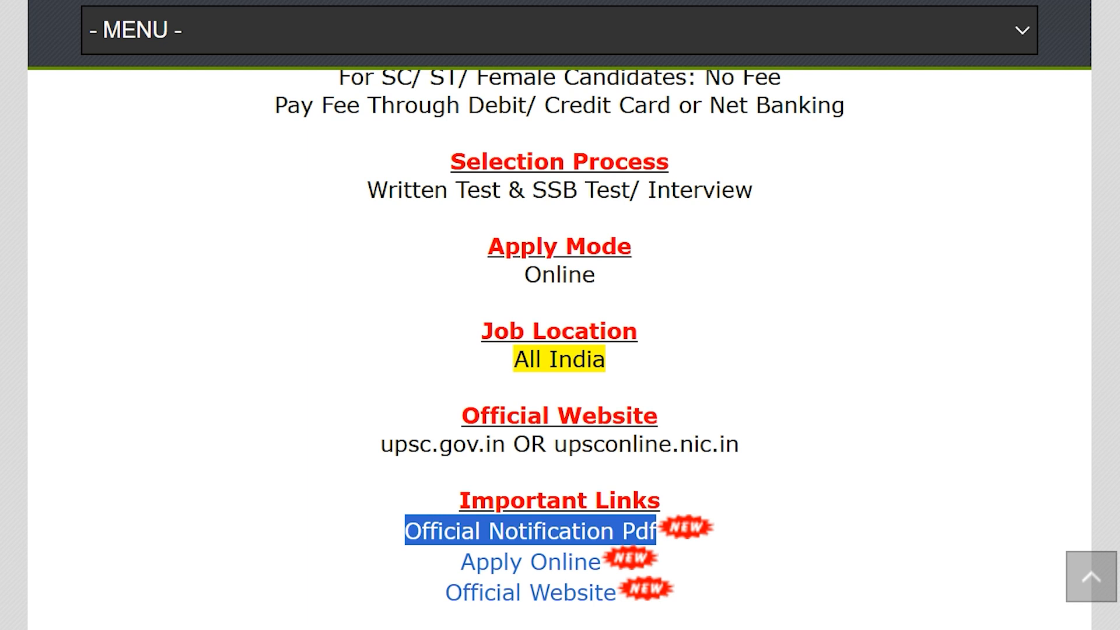
# Follow the Apply Online link to the UPSC One Time Registration login page.
pyautogui.moveTo(417, 574); pyautogui.dragTo(587, 564)
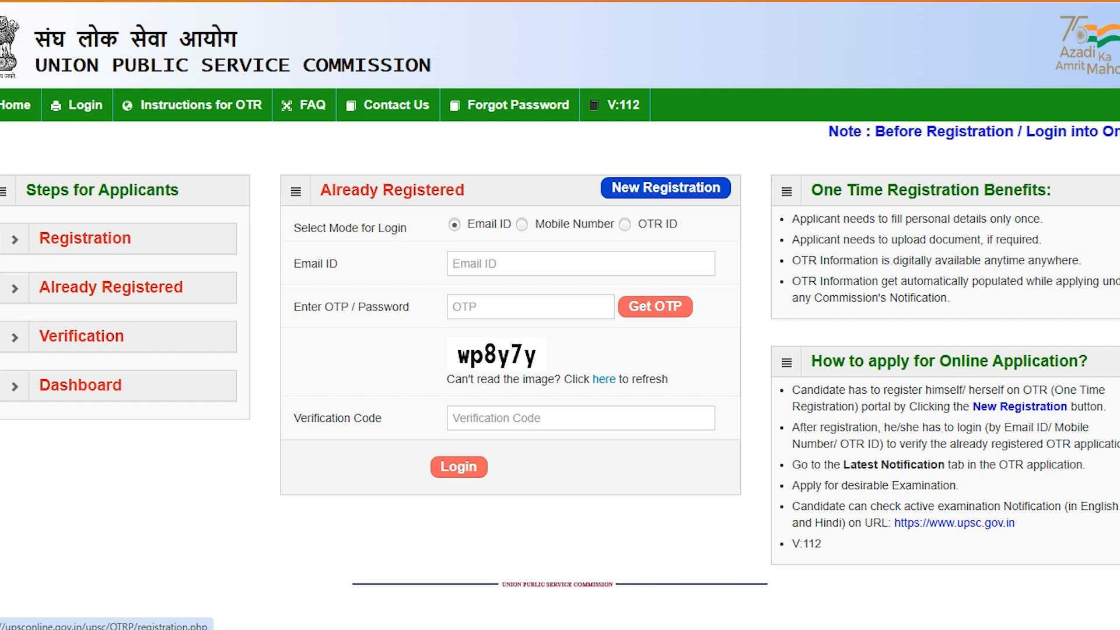
# Start a new registration and enter the candidate's Class X name, then repeat it for verification.
pyautogui.click(666, 187)
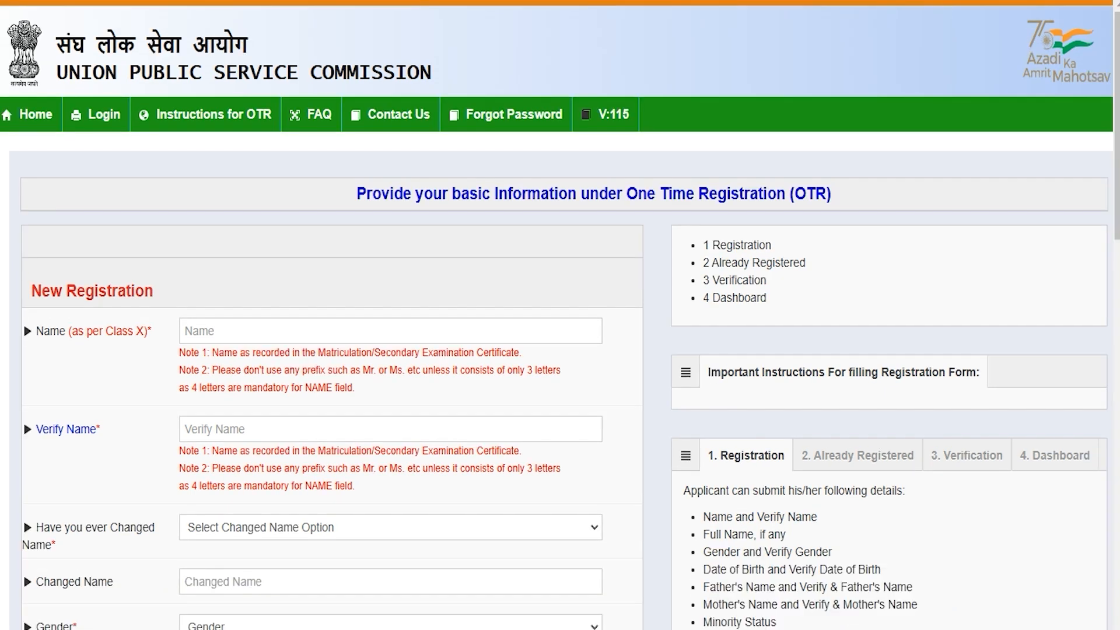
pyautogui.click(208, 329)
pyautogui.write('Amit')
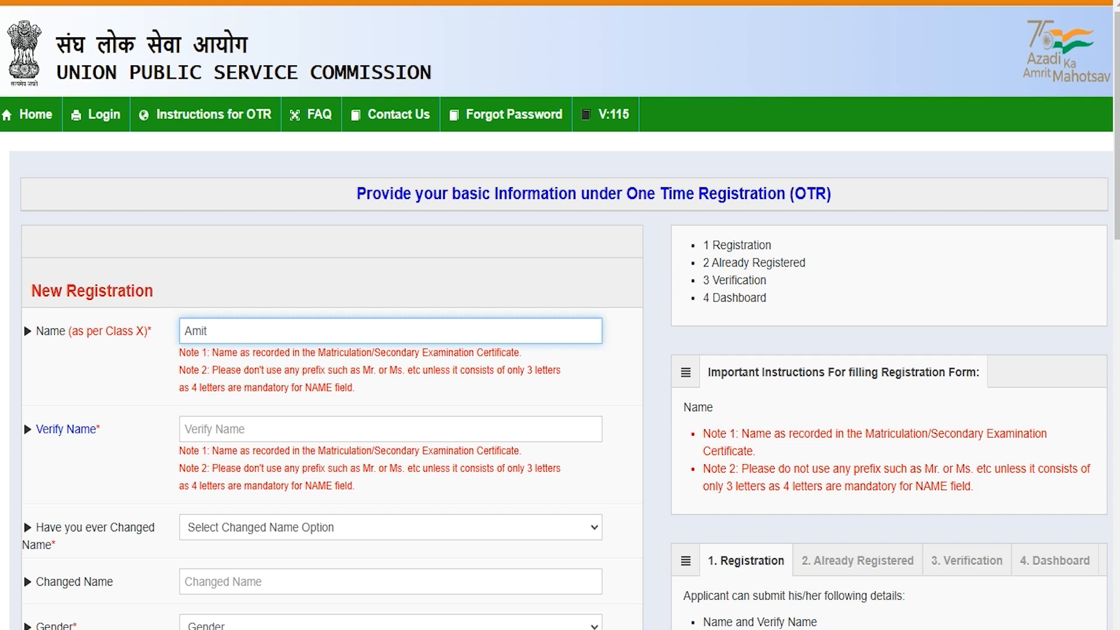
pyautogui.click(203, 438)
pyautogui.write('Amit')
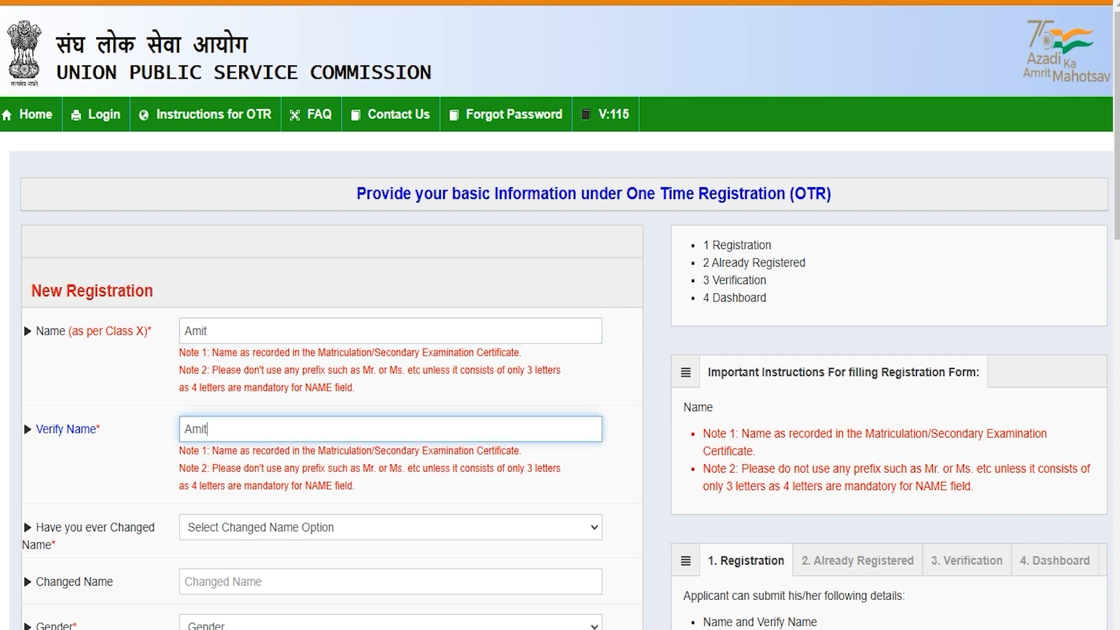
# Answer No to the name-change question and set and verify gender as Male.
pyautogui.scroll(-5, 560, 350)
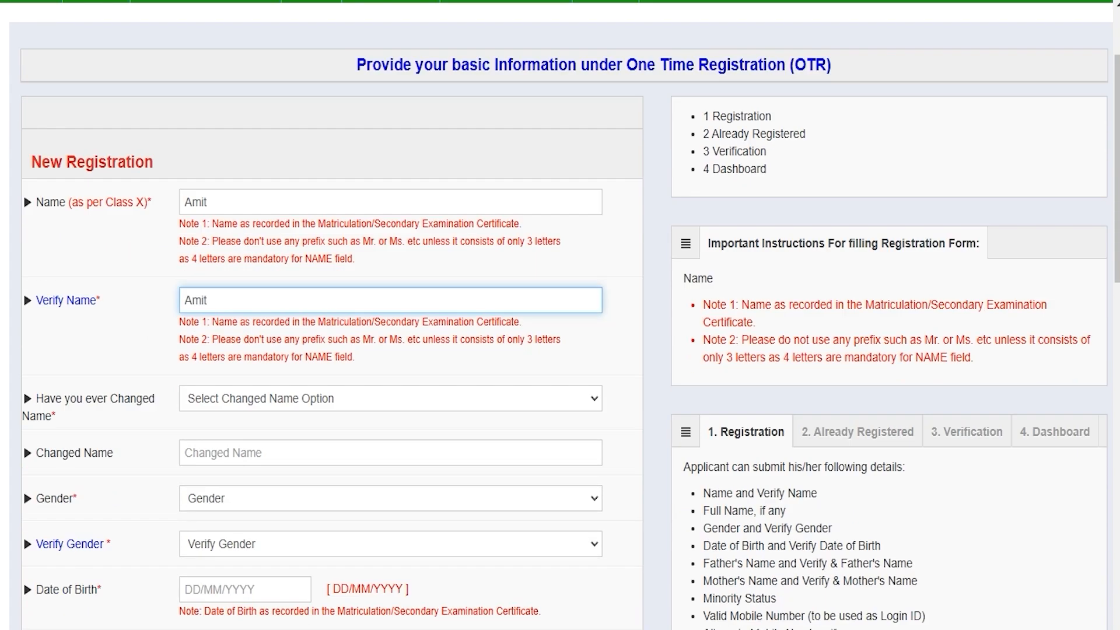
pyautogui.click(280, 259)
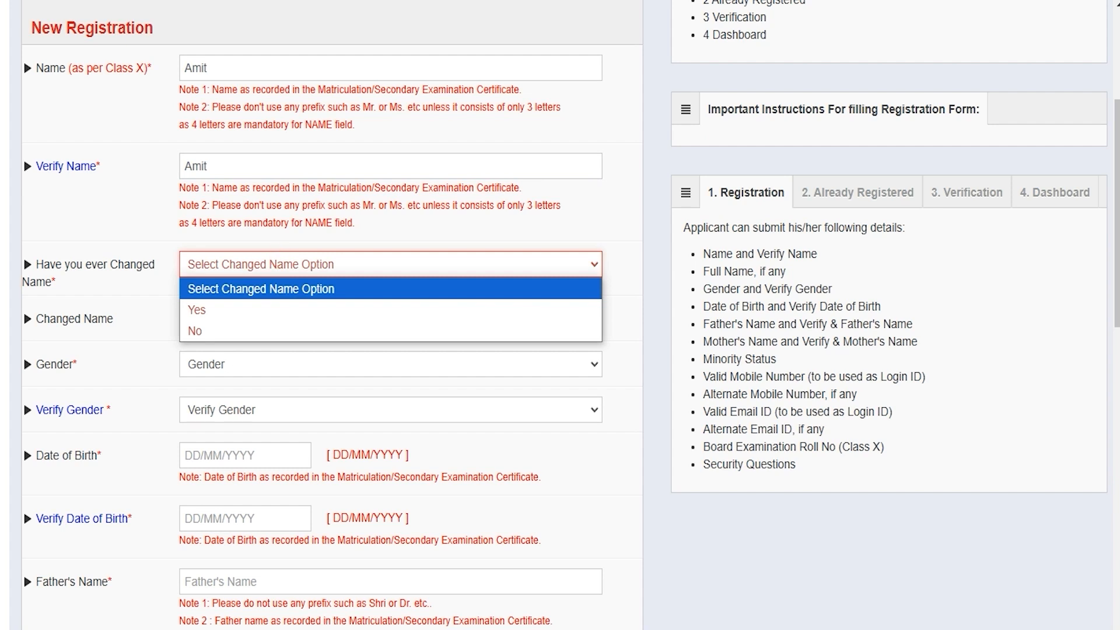
pyautogui.click(217, 309)
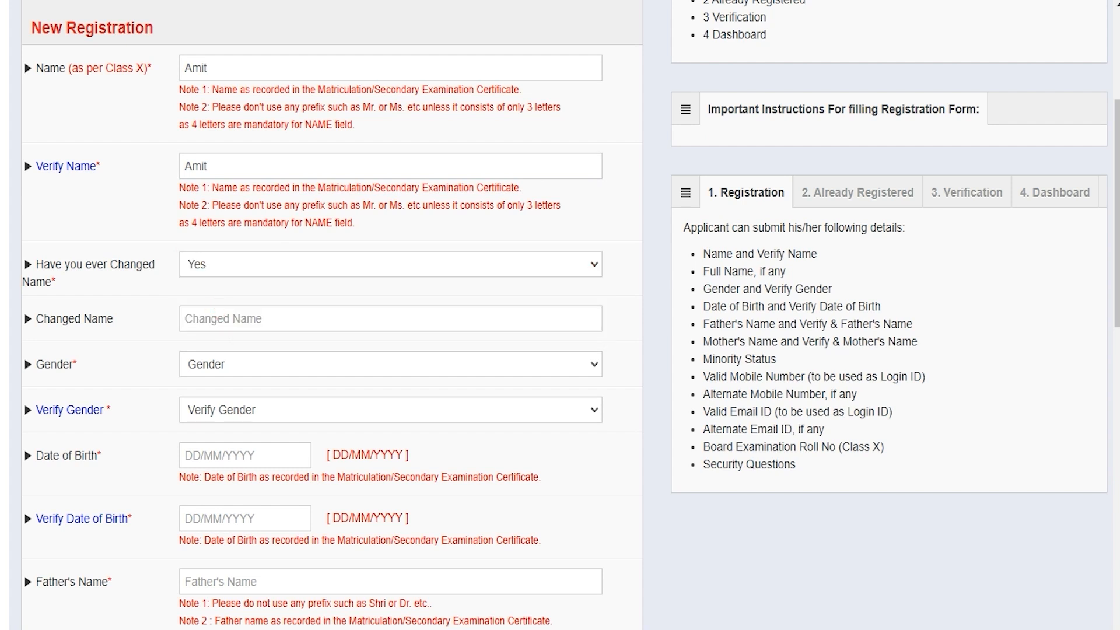
pyautogui.click(215, 317)
pyautogui.click(221, 269)
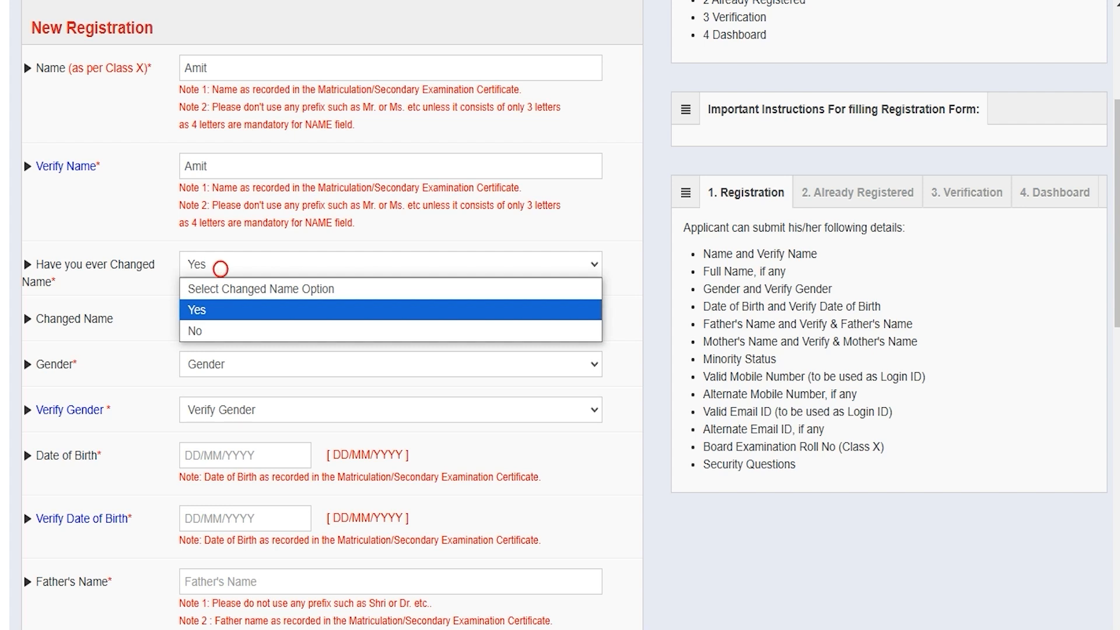
pyautogui.click(204, 331)
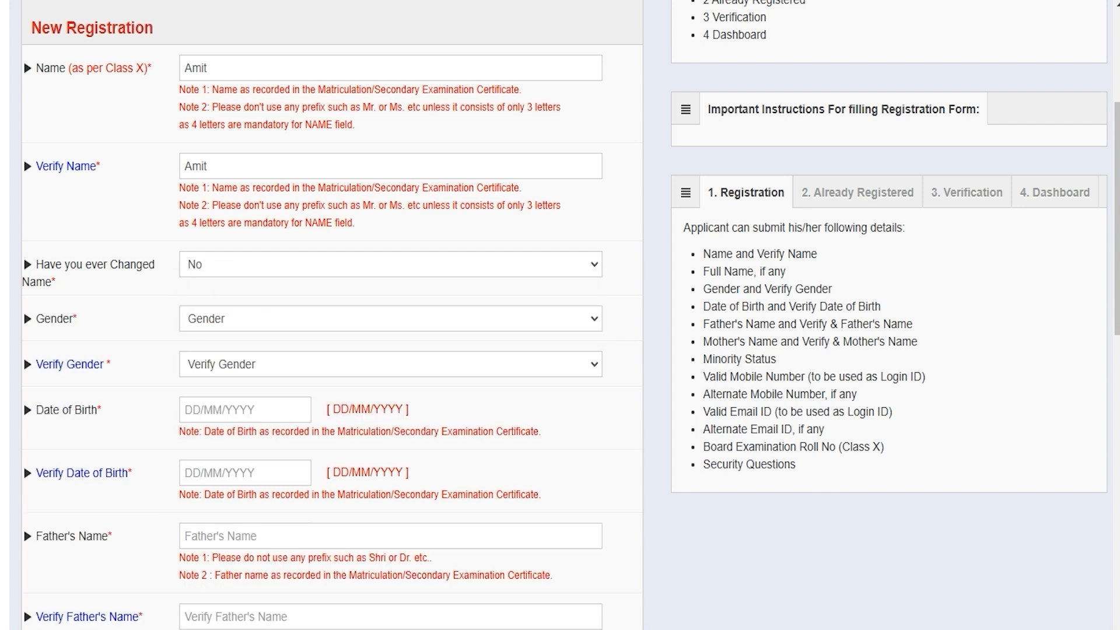
pyautogui.click(231, 318)
pyautogui.click(215, 362)
pyautogui.click(221, 365)
pyautogui.click(220, 408)
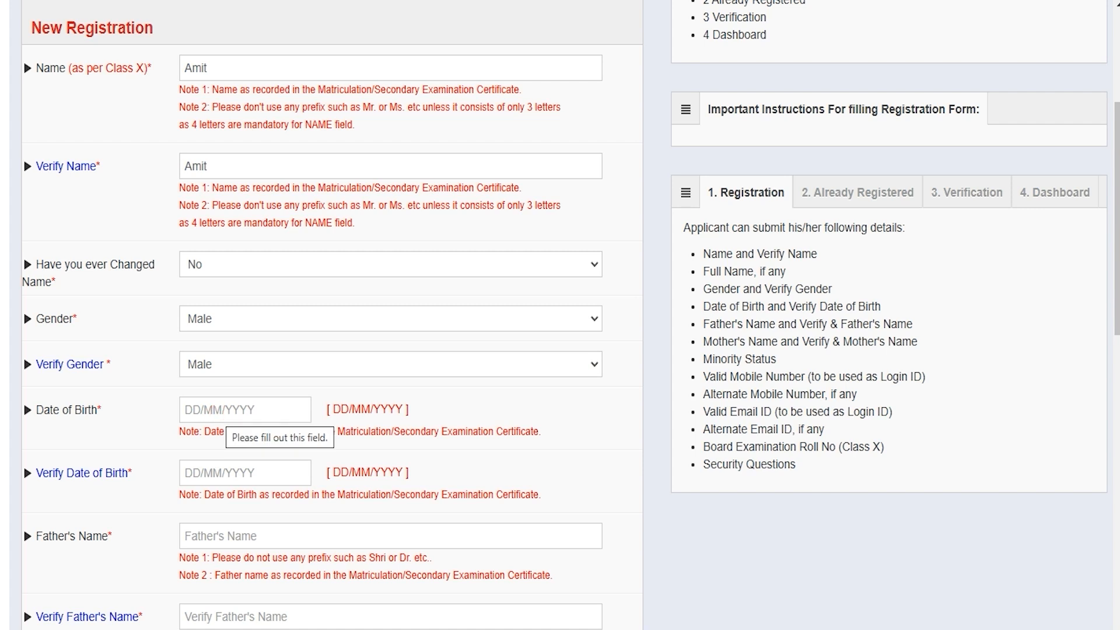
# Skip the date of birth pickers and enter the father's name.
pyautogui.click(222, 411)
pyautogui.click(326, 608)
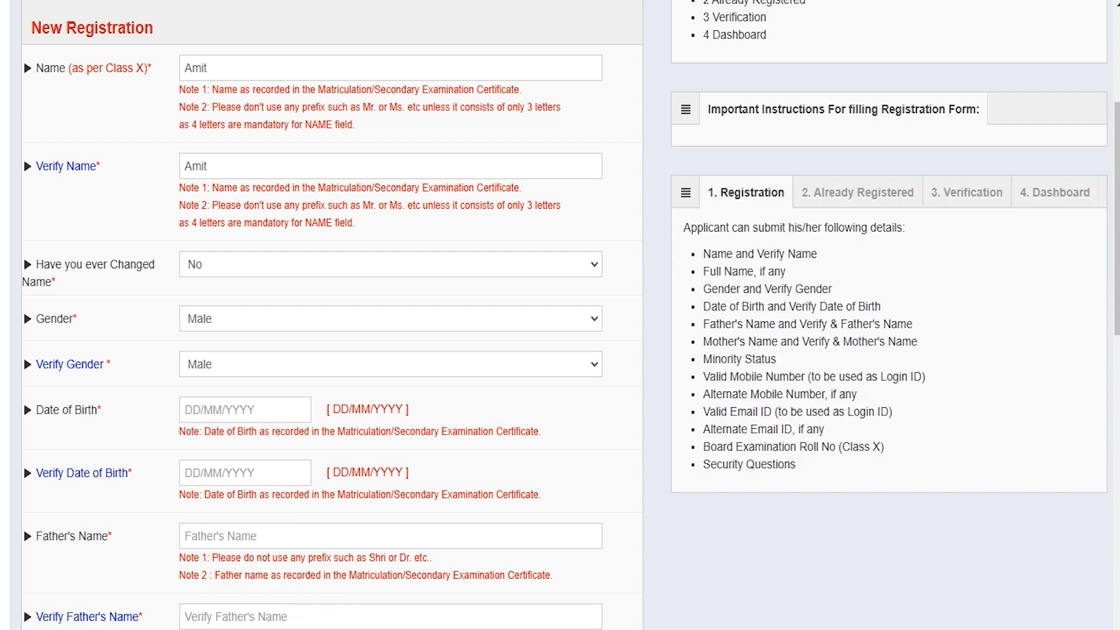
pyautogui.click(227, 472)
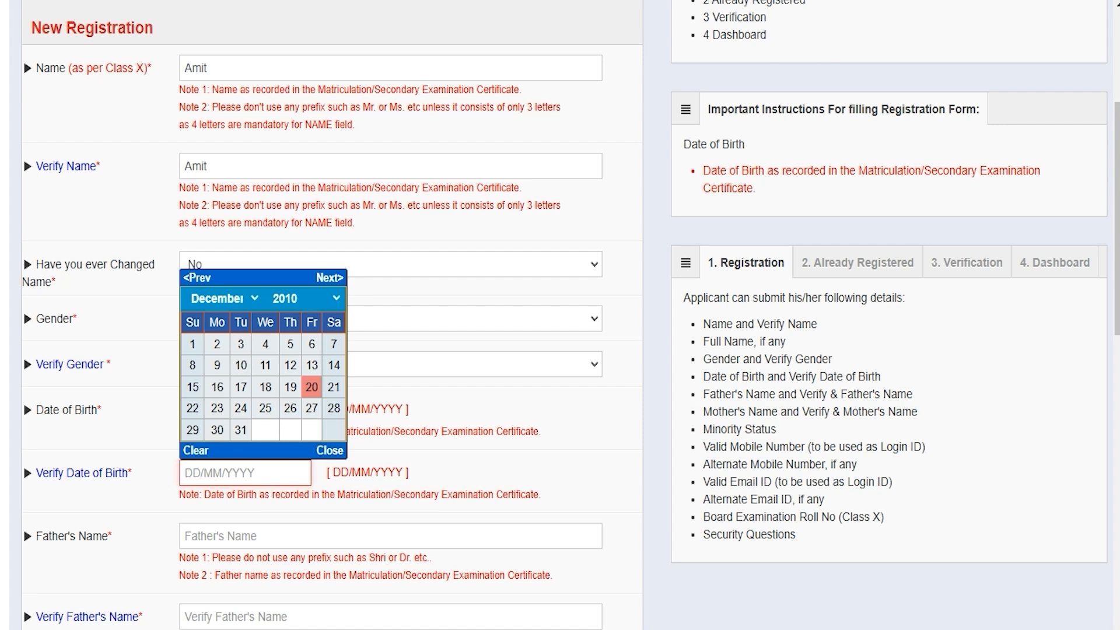
pyautogui.click(226, 534)
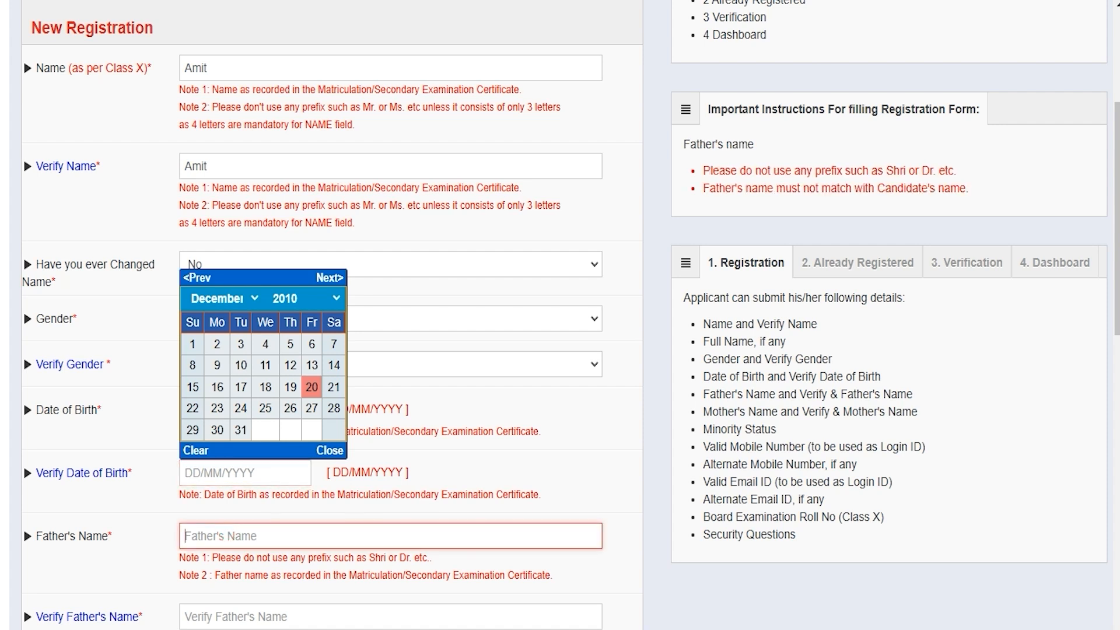
pyautogui.write('Rakesh')
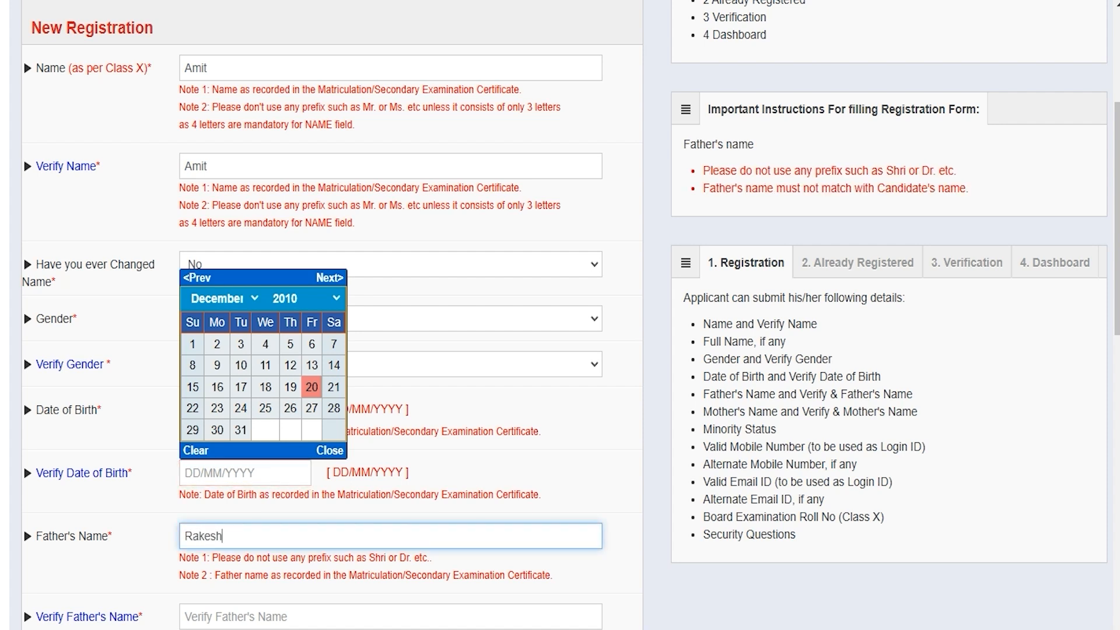
pyautogui.click(330, 450)
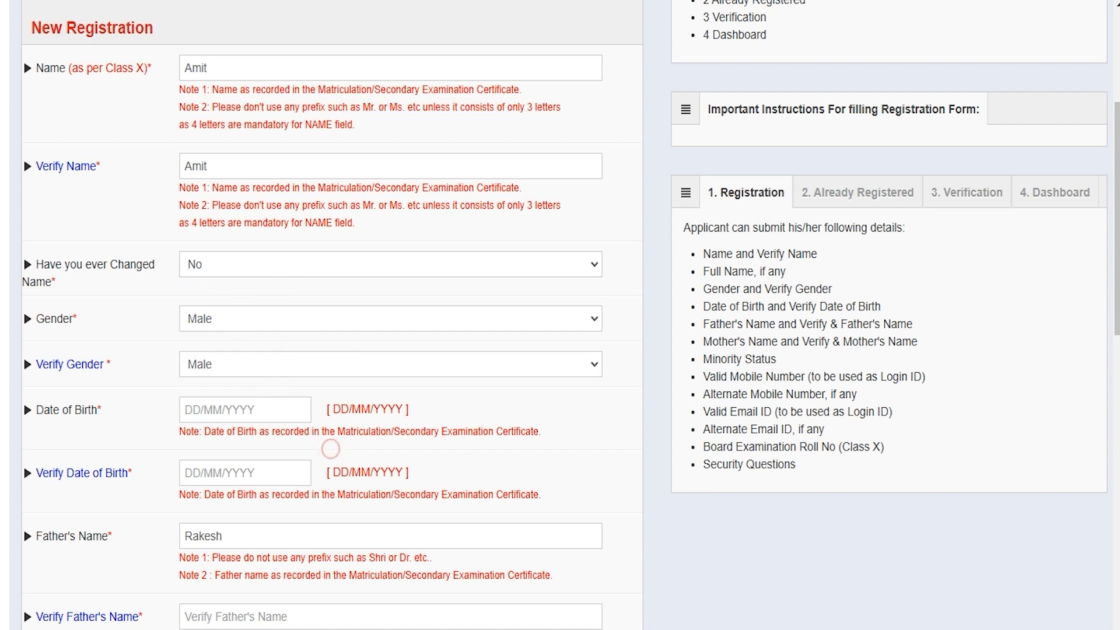
pyautogui.click(217, 615)
# Retype the father's name for verification and pass the mother's name fields.
pyautogui.write('Rakesh')
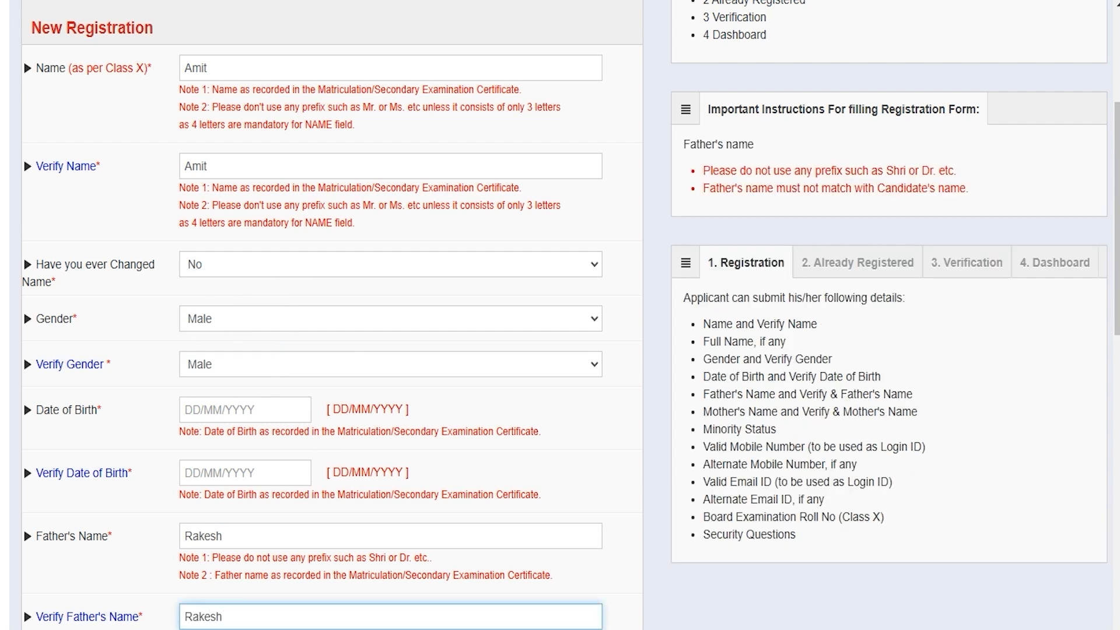
pyautogui.scroll(-6, 560, 315)
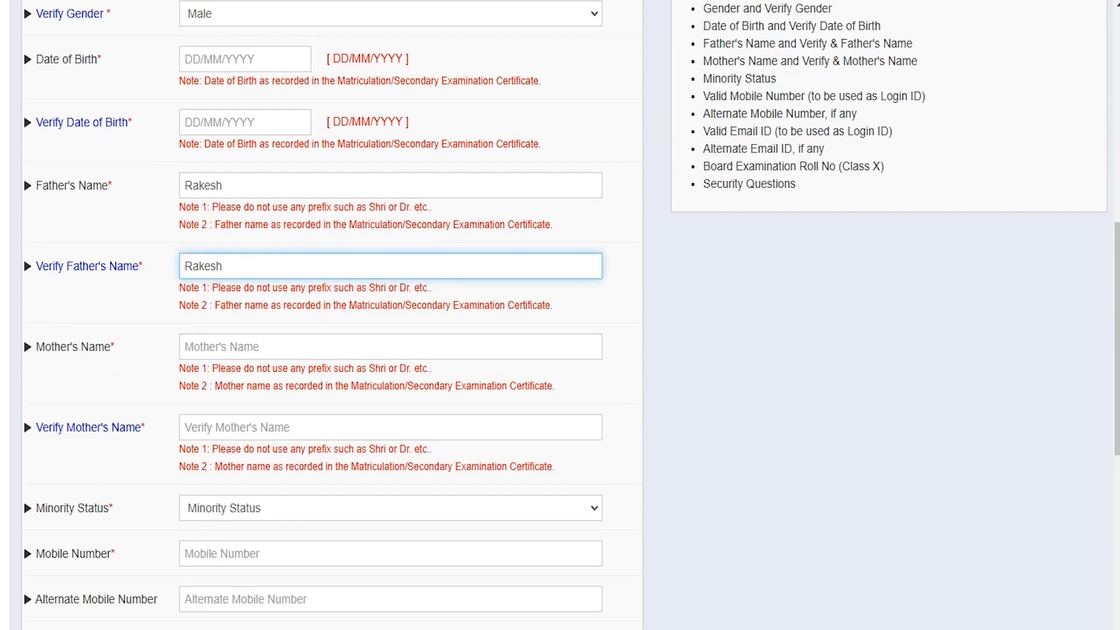
pyautogui.click(218, 347)
pyautogui.click(219, 427)
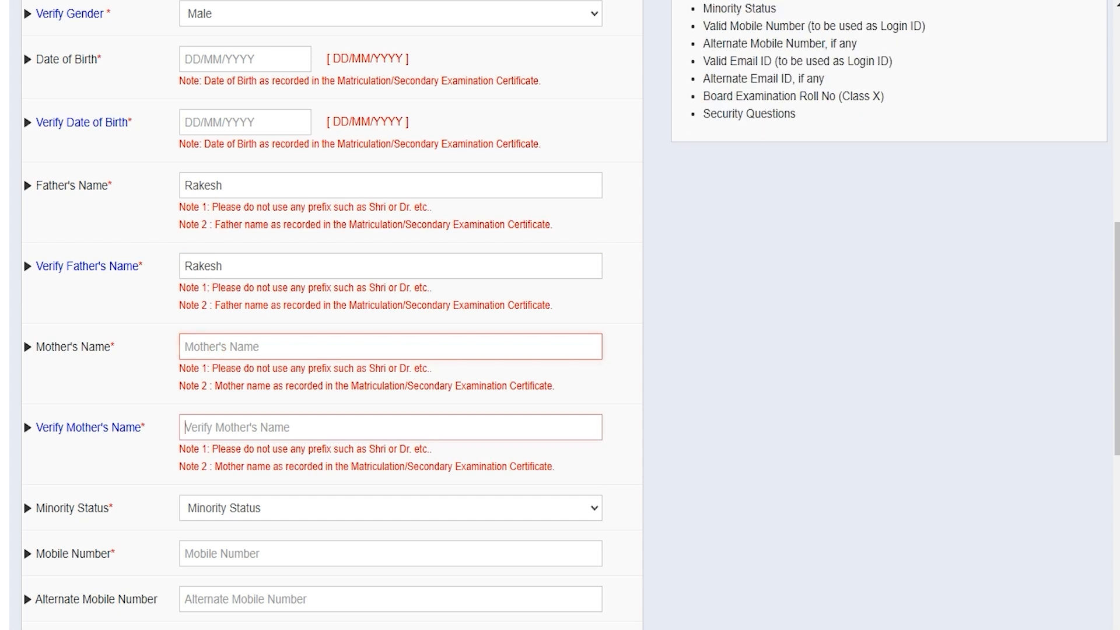
pyautogui.scroll(-1, 218, 427)
pyautogui.scroll(-2, 219, 427)
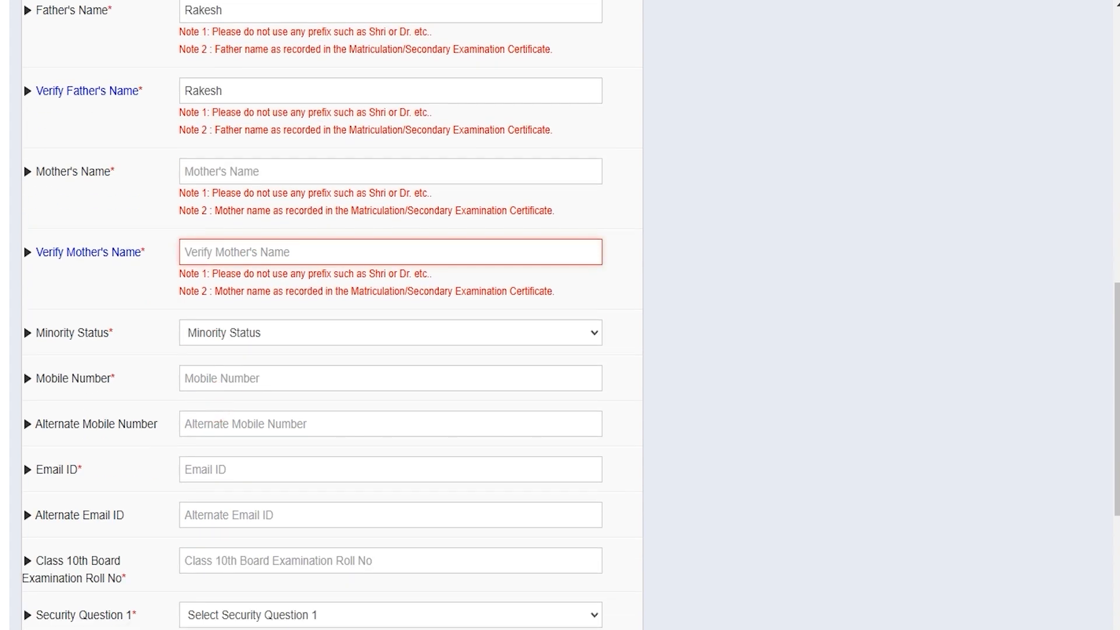
# Set Minority Status to No after briefly choosing Yes.
pyautogui.click(237, 331)
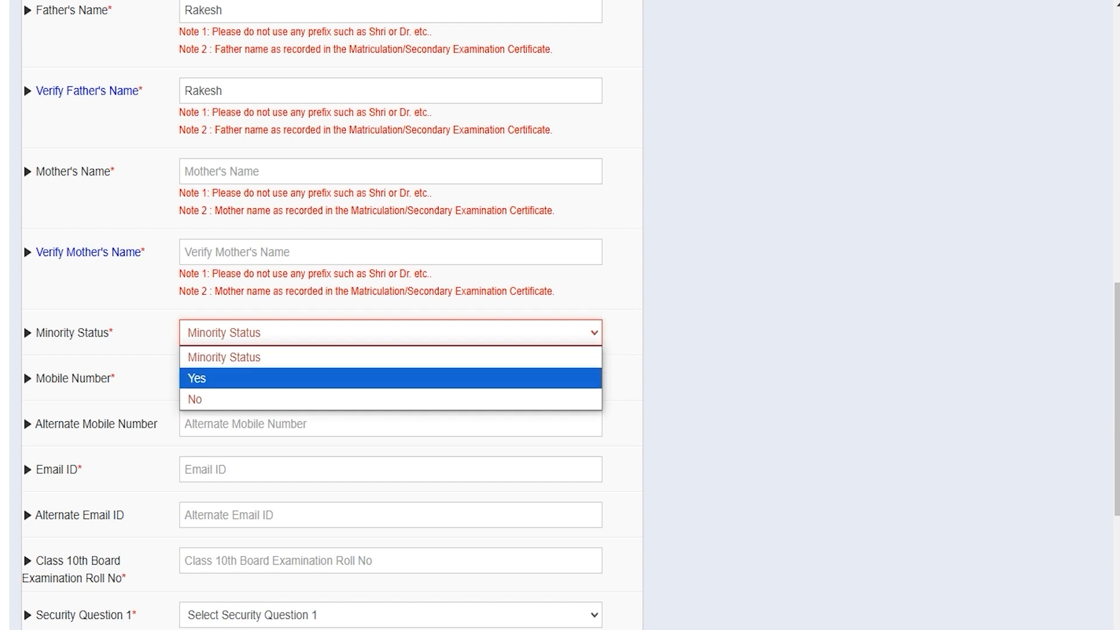
pyautogui.click(198, 378)
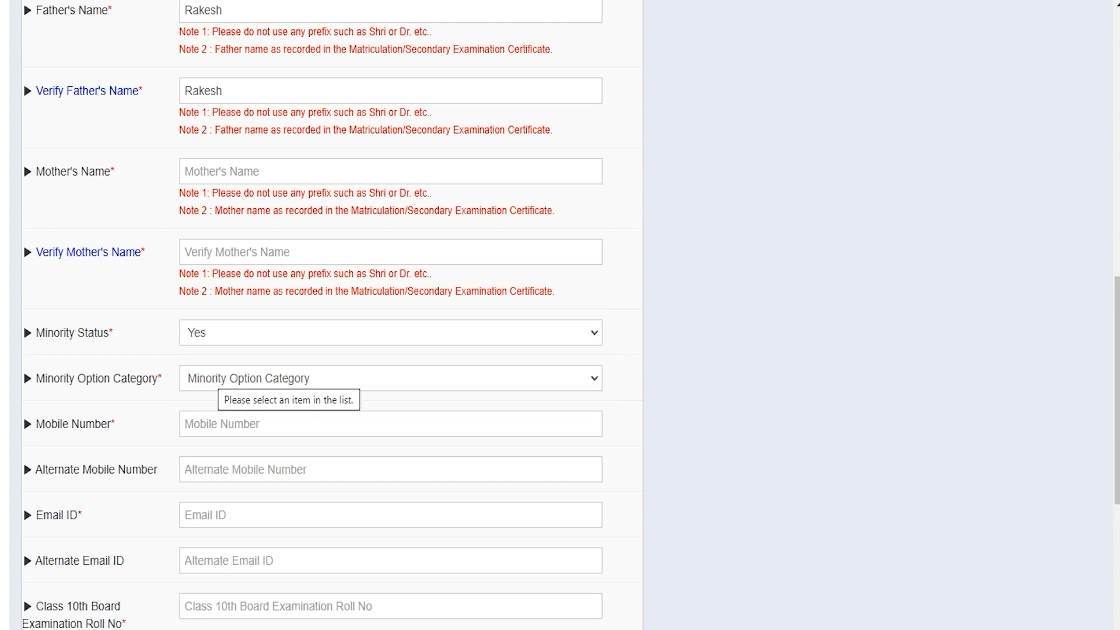
pyautogui.click(216, 377)
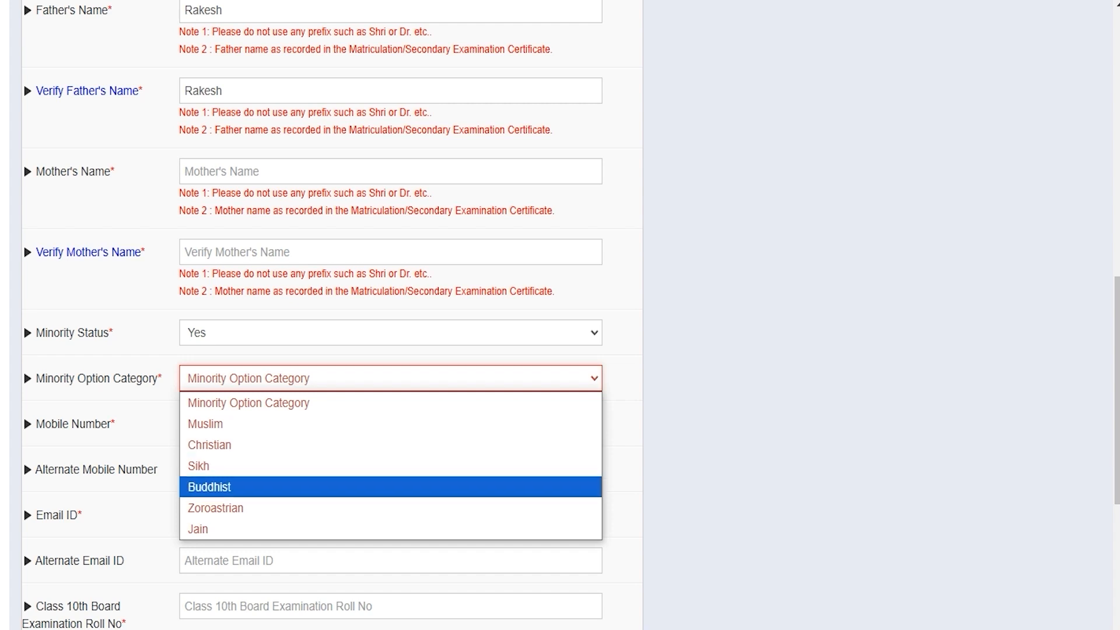
pyautogui.click(233, 326)
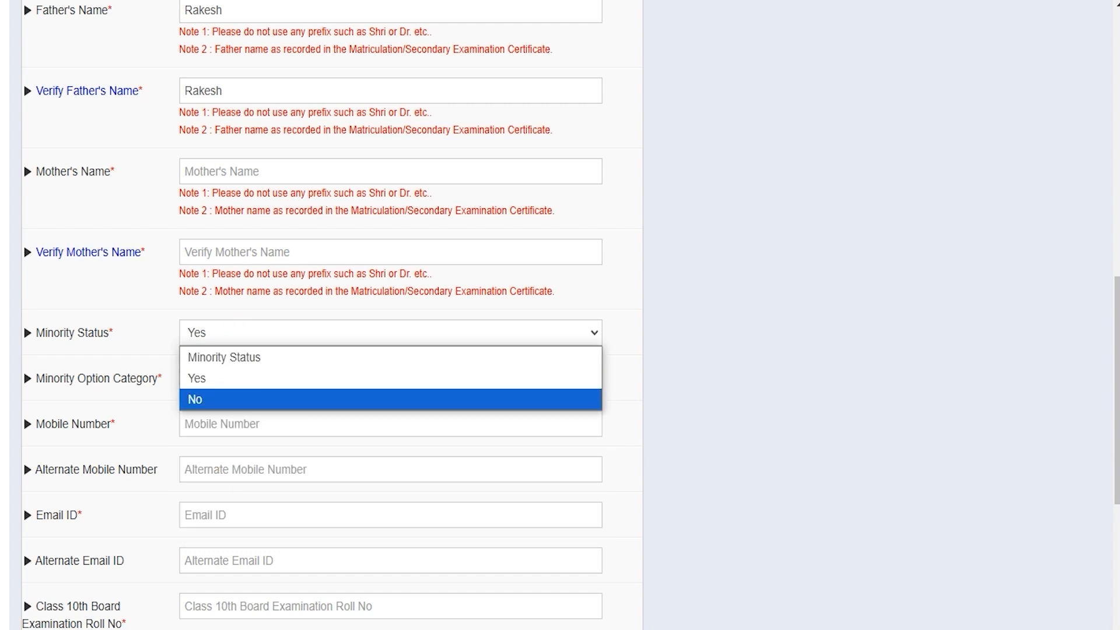
pyautogui.click(208, 400)
pyautogui.press('Tab')
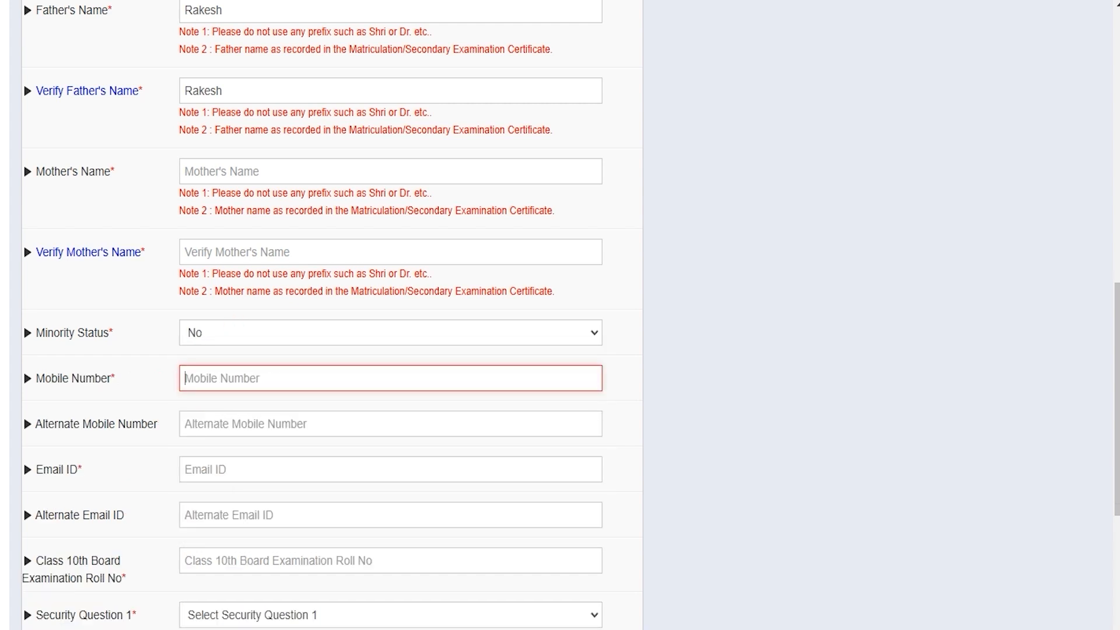
pyautogui.click(221, 380)
pyautogui.scroll(-2, 221, 382)
pyautogui.click(221, 381)
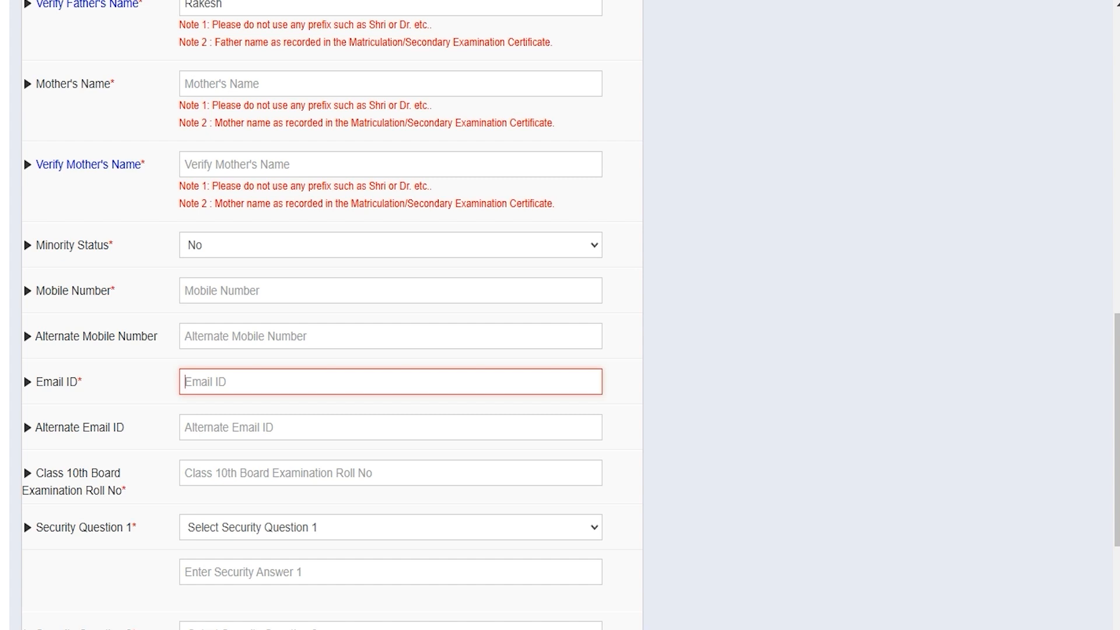
# Choose the childhood-name and favorite-author security questions, enter their answers and the captcha.
pyautogui.scroll(-3, 391, 315)
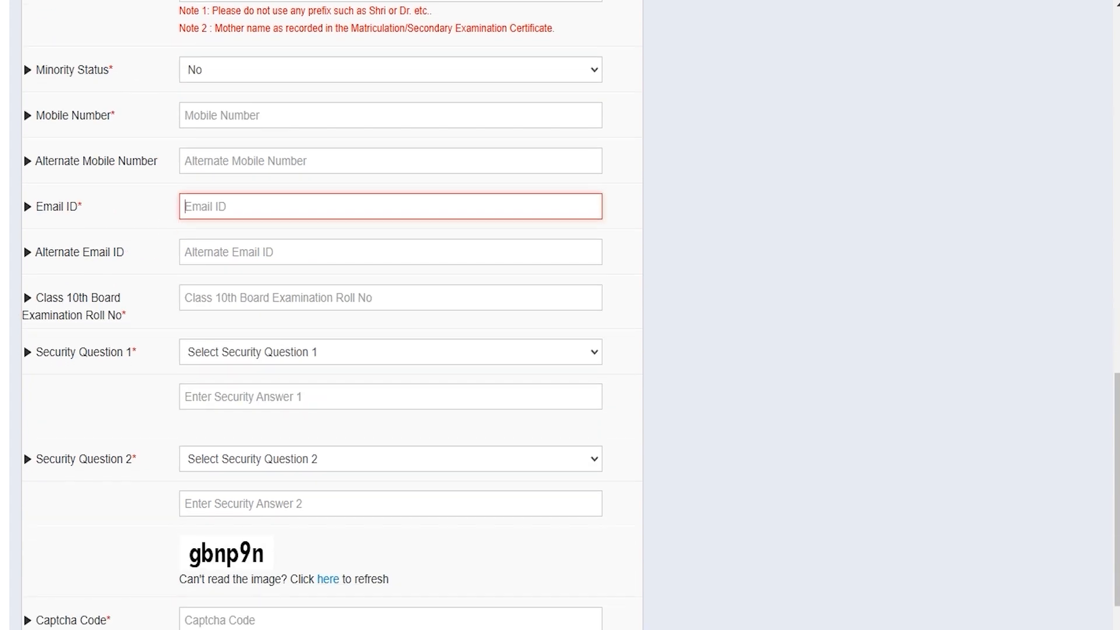
pyautogui.click(249, 294)
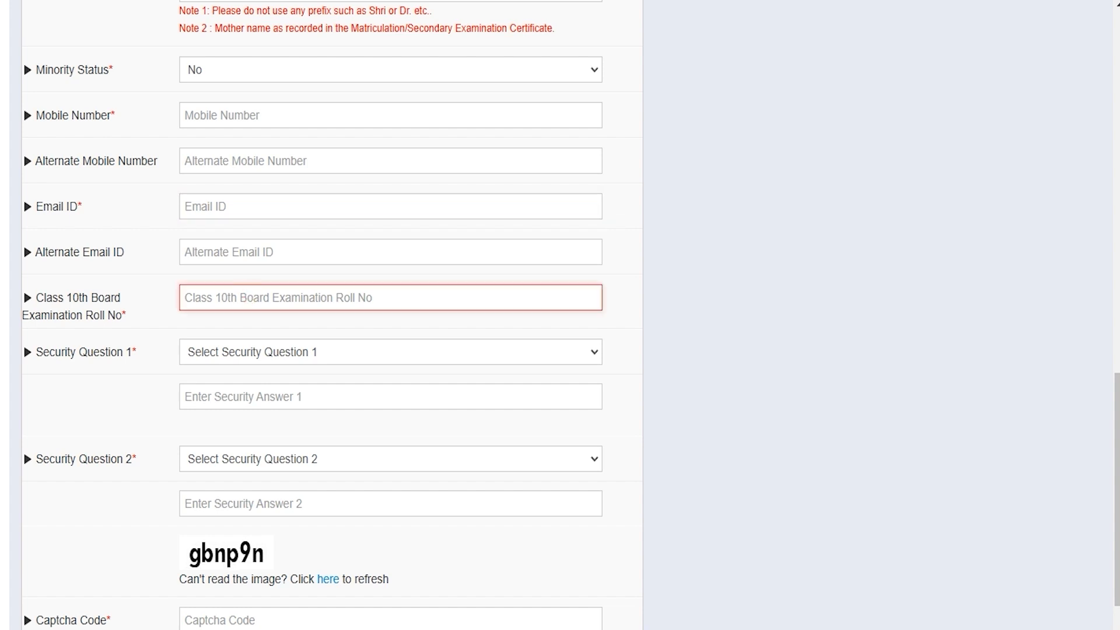
pyautogui.click(261, 352)
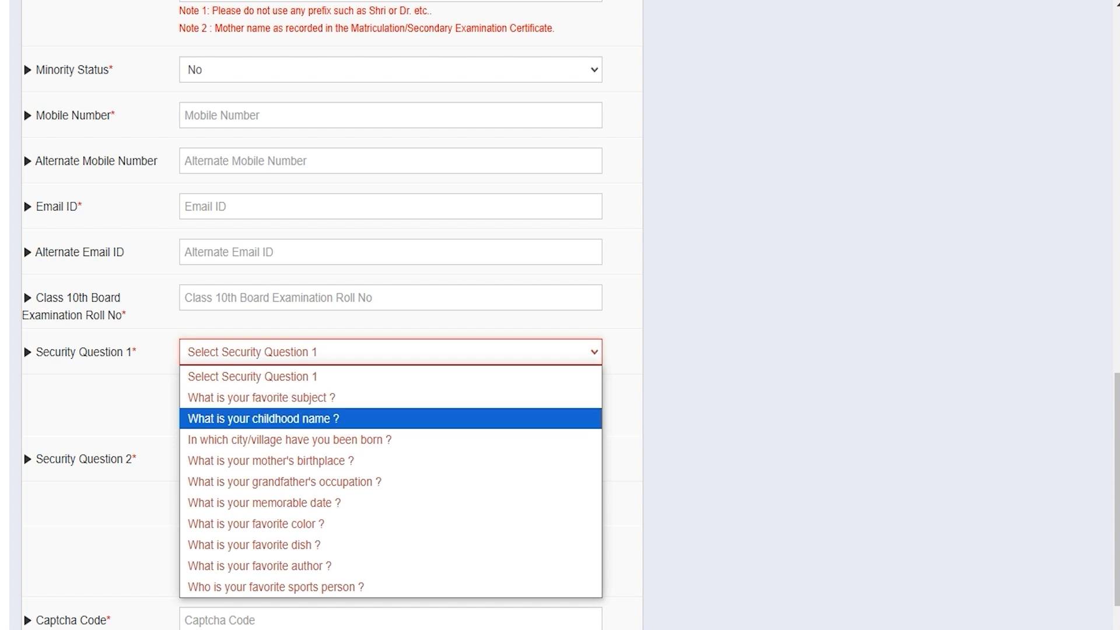
pyautogui.click(276, 418)
pyautogui.click(250, 396)
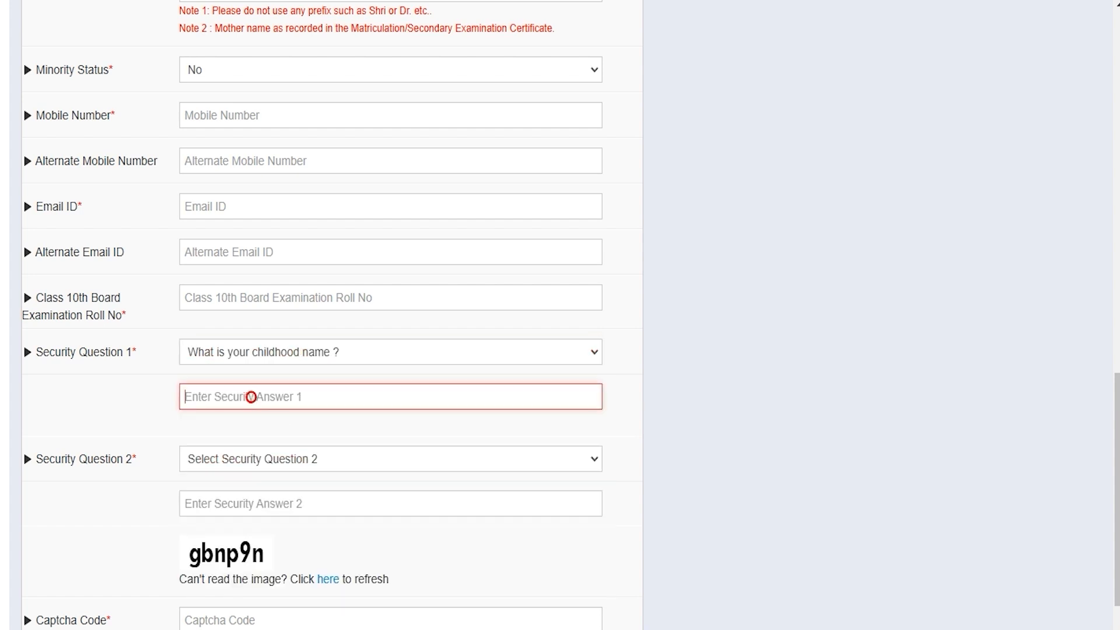
pyautogui.click(254, 461)
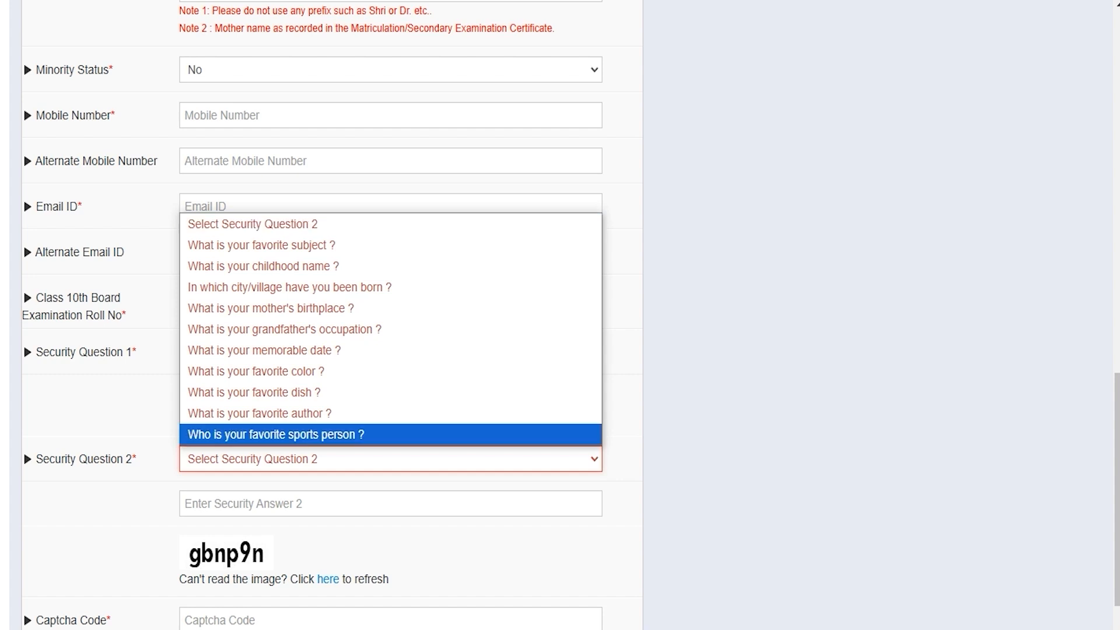
pyautogui.click(261, 414)
pyautogui.click(262, 503)
pyautogui.scroll(-3, 261, 503)
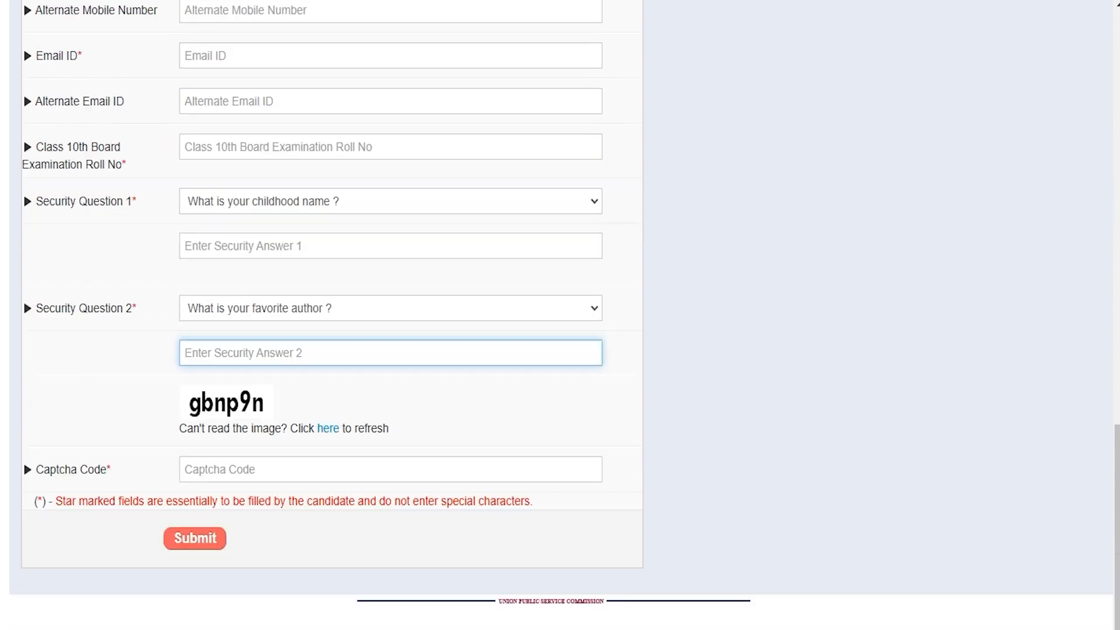
pyautogui.click(227, 466)
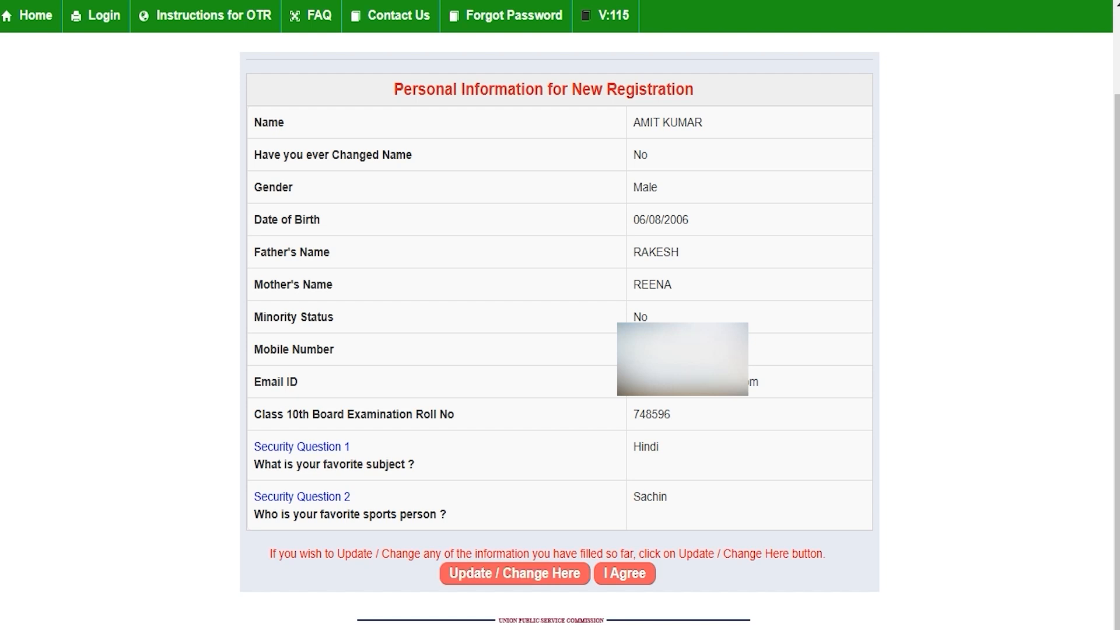
# Agree to the Personal Information summary to proceed to mobile and email OTP verification.
pyautogui.click(625, 573)
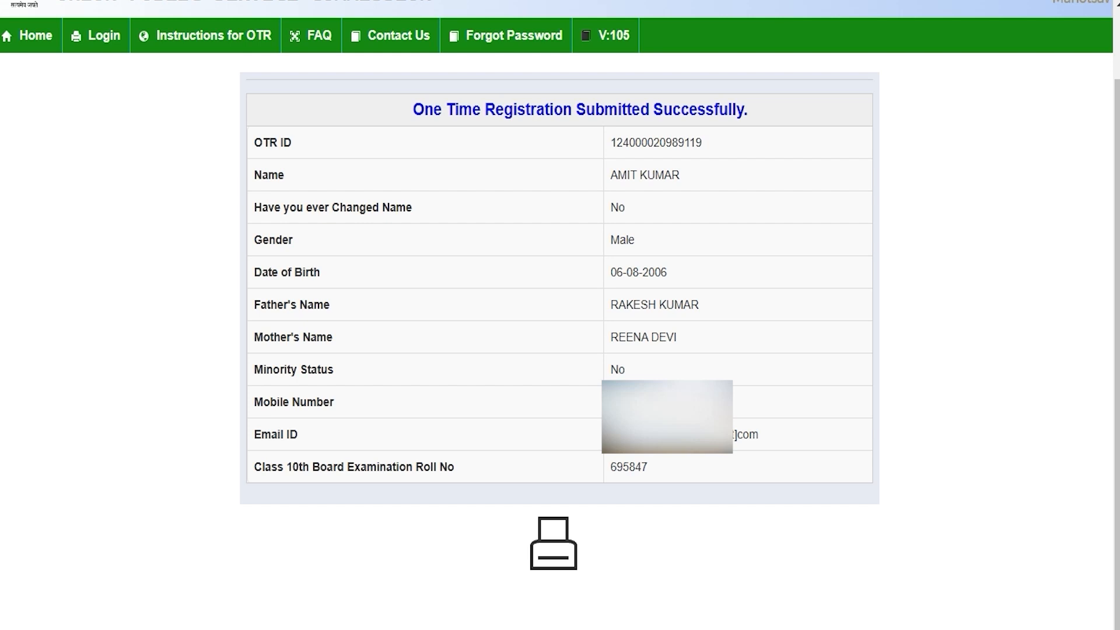
# Highlight the 'Submitted Successfully' message and select the assigned OTR ID to copy it.
pyautogui.moveTo(472, 109); pyautogui.dragTo(720, 109)
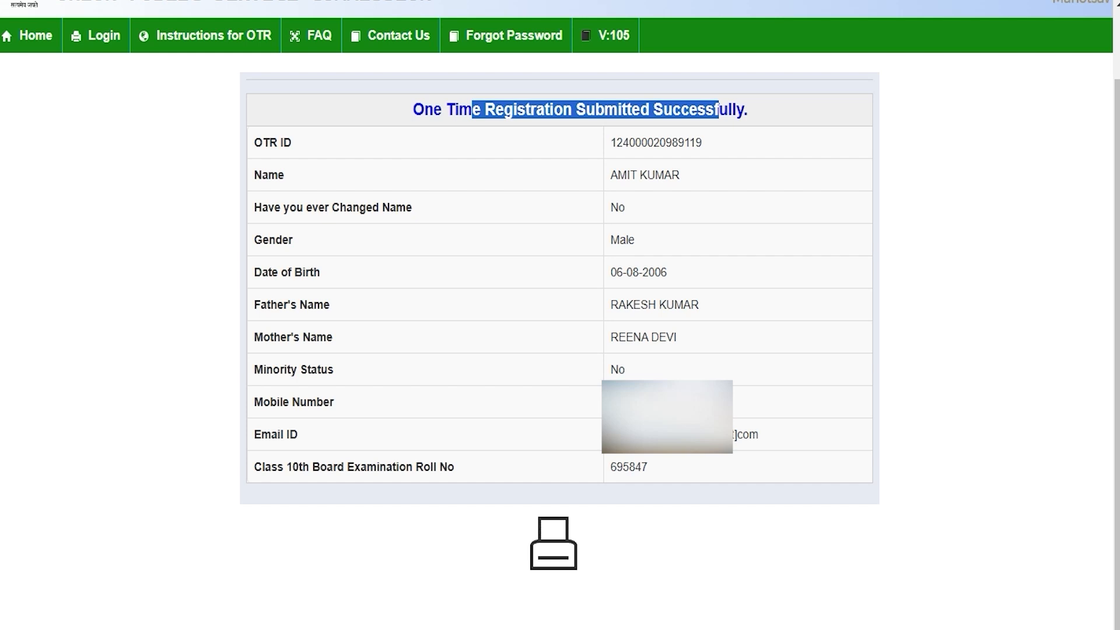
pyautogui.click(664, 255)
pyautogui.moveTo(611, 143); pyautogui.dragTo(702, 142)
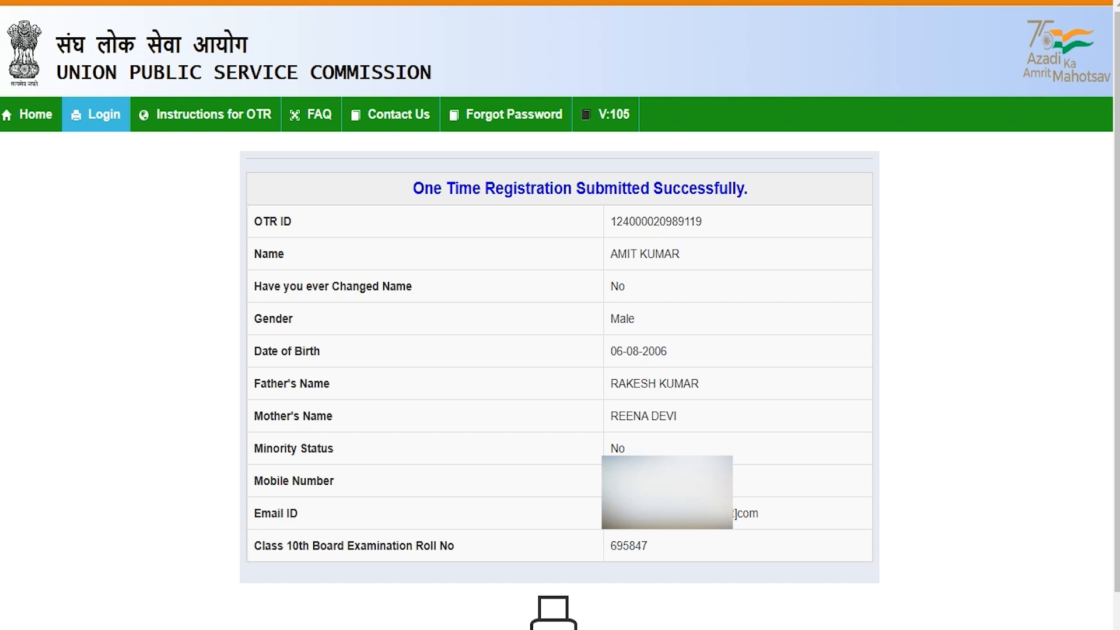
# Go to the login page and try the email ID login fields.
pyautogui.click(101, 114)
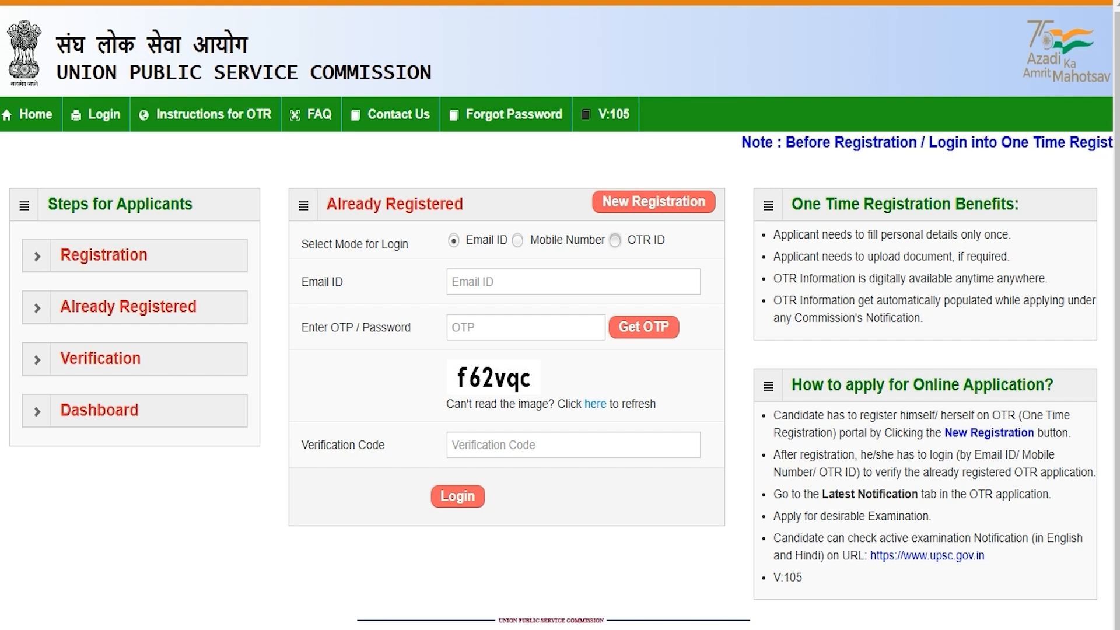
pyautogui.click(615, 241)
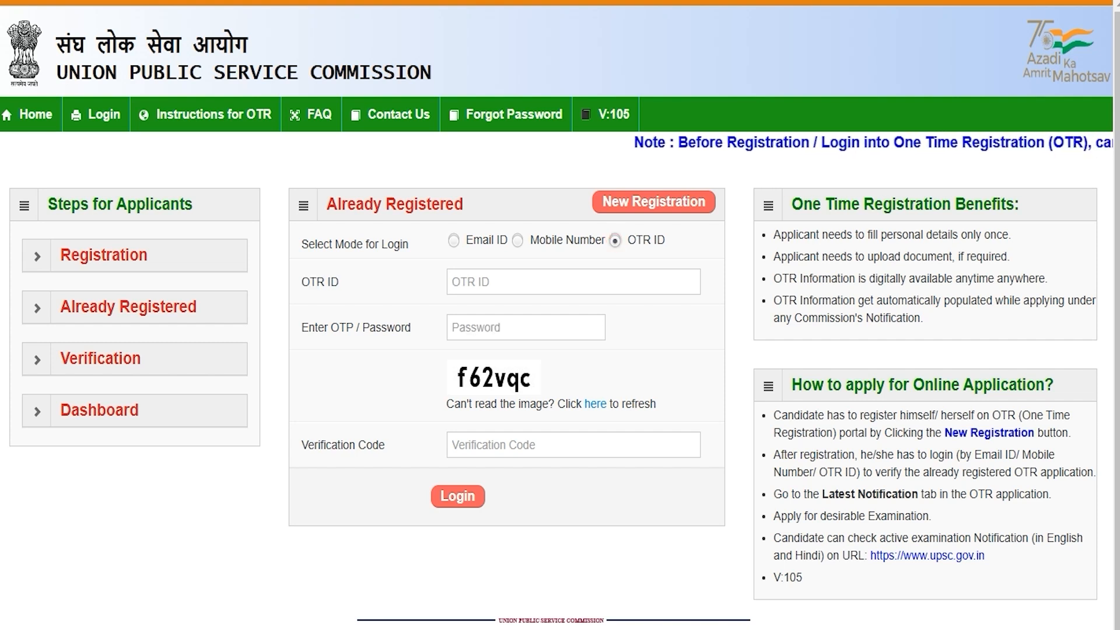
pyautogui.click(517, 240)
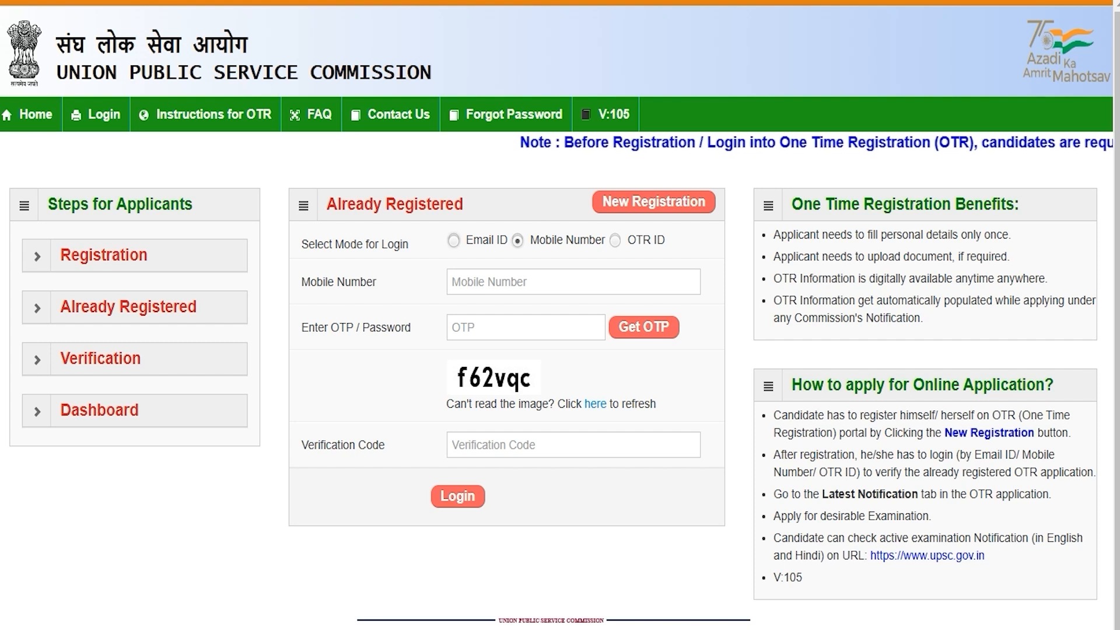
pyautogui.click(454, 240)
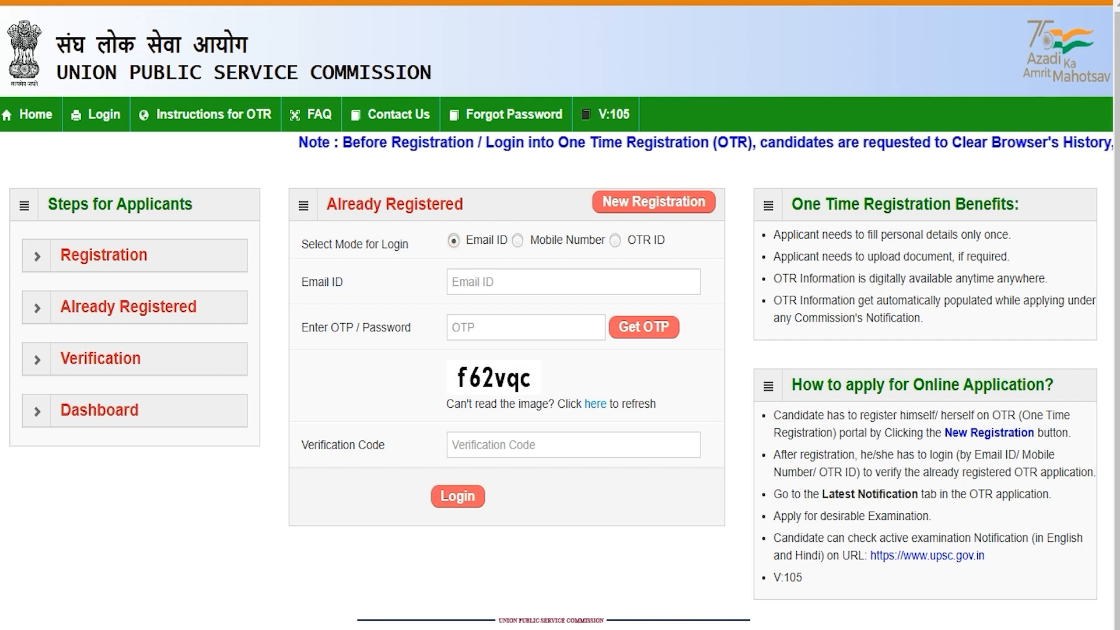
pyautogui.click(485, 283)
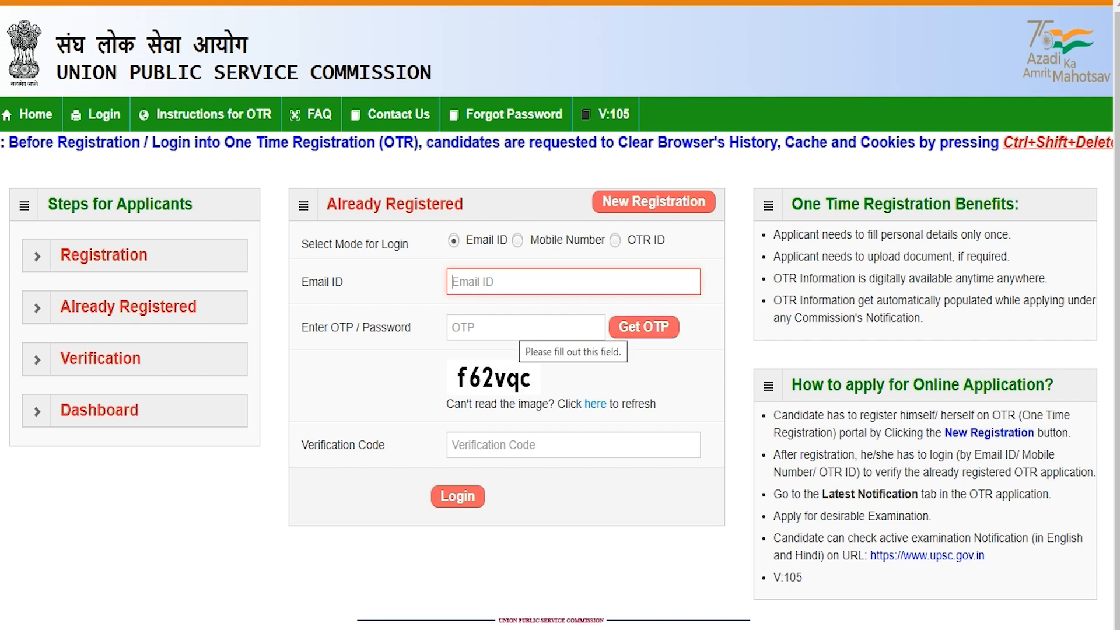
pyautogui.click(511, 328)
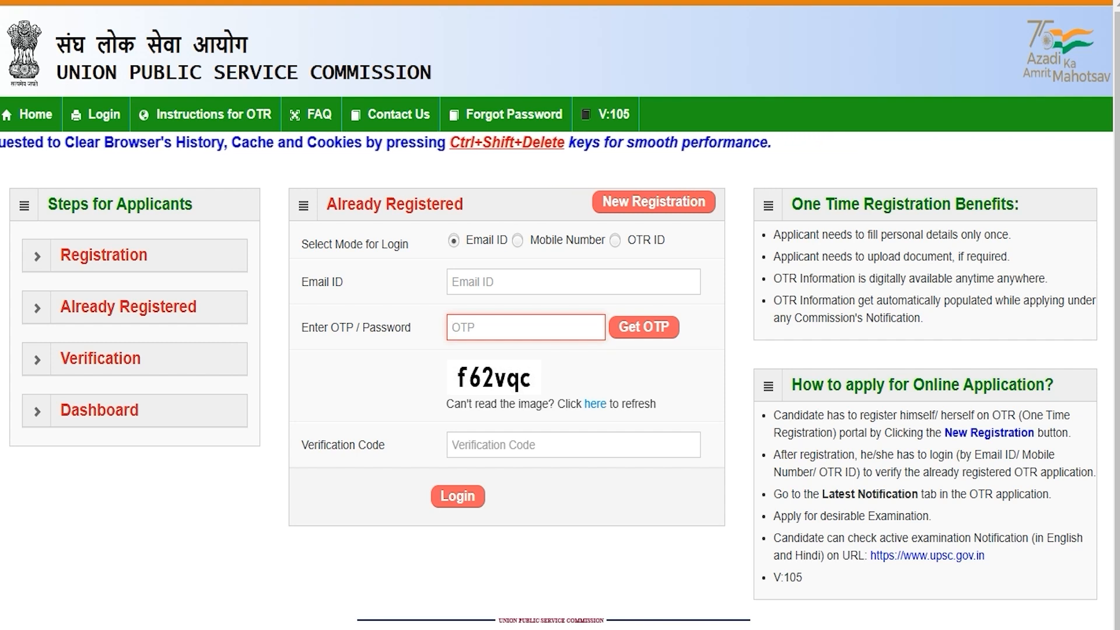
pyautogui.click(490, 443)
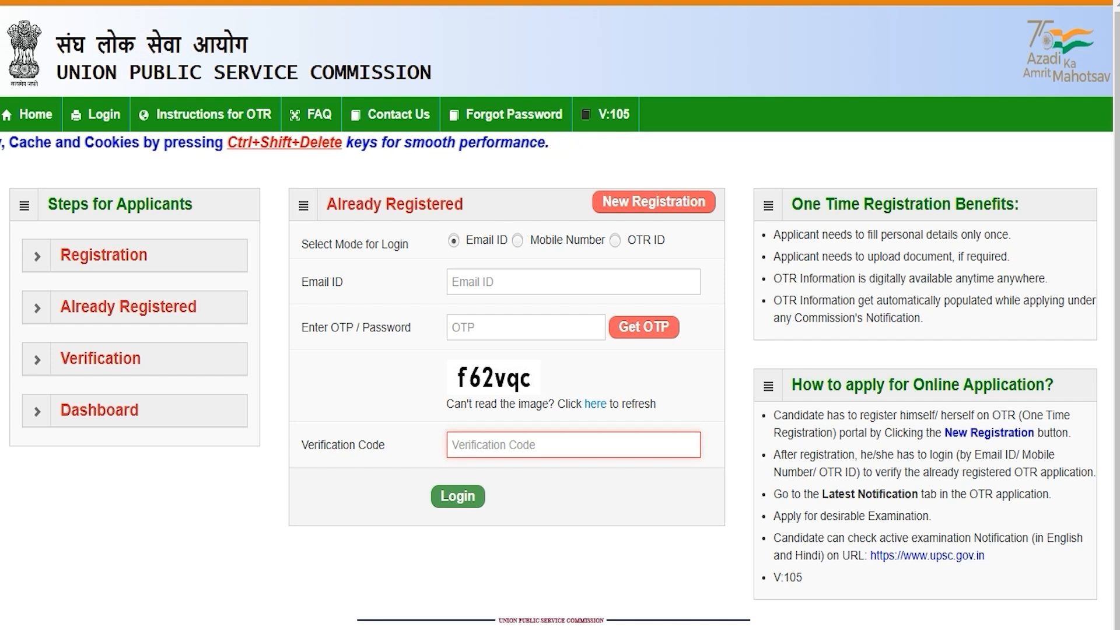
# Try the mobile-number login with its OTP and verification code fields.
pyautogui.click(517, 240)
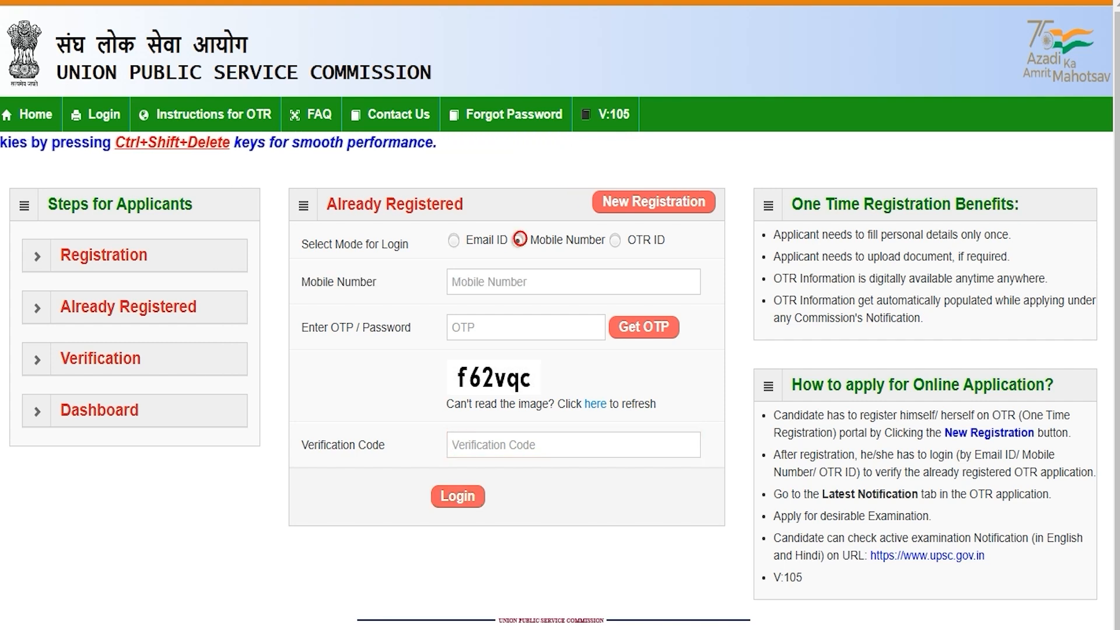
pyautogui.click(503, 285)
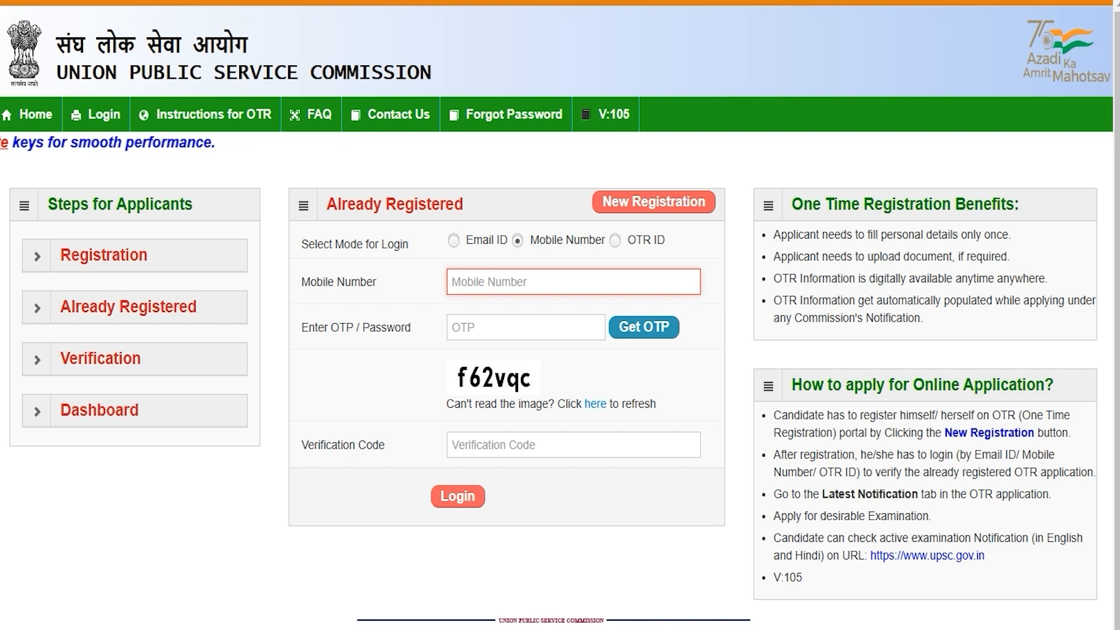
pyautogui.click(474, 320)
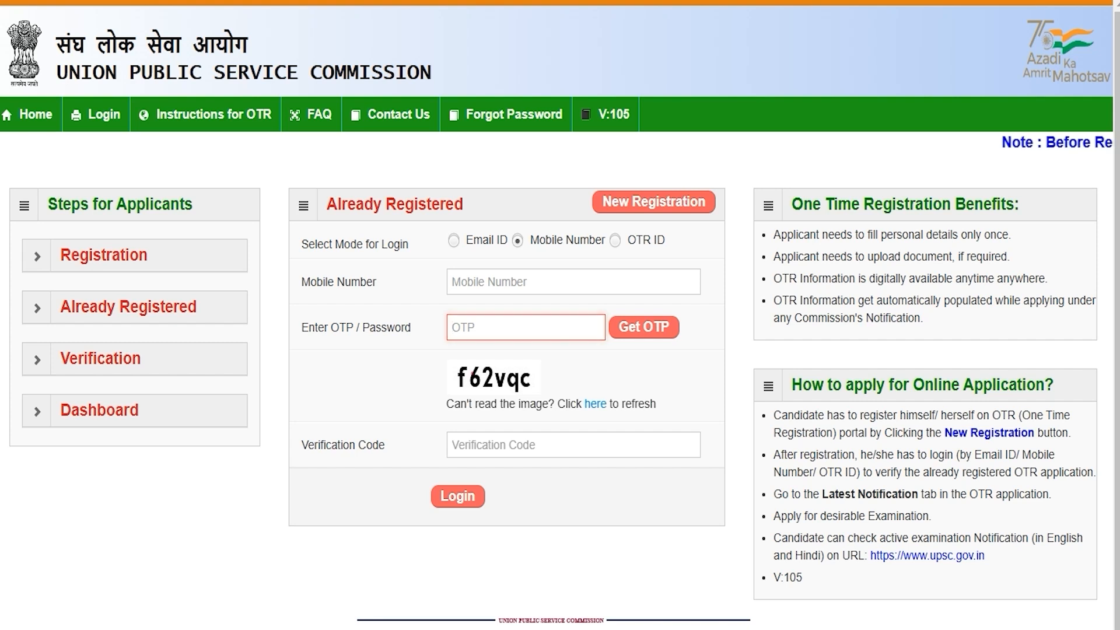
pyautogui.click(493, 446)
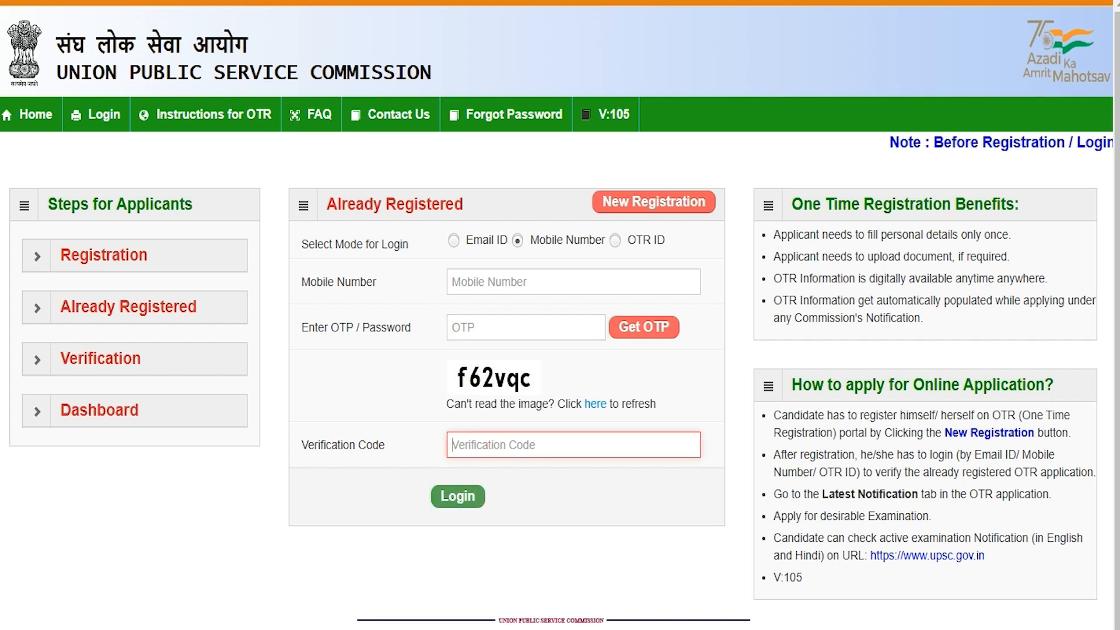
# Switch to OTR ID login and fill the OTR ID, password and verification code fields.
pyautogui.click(615, 240)
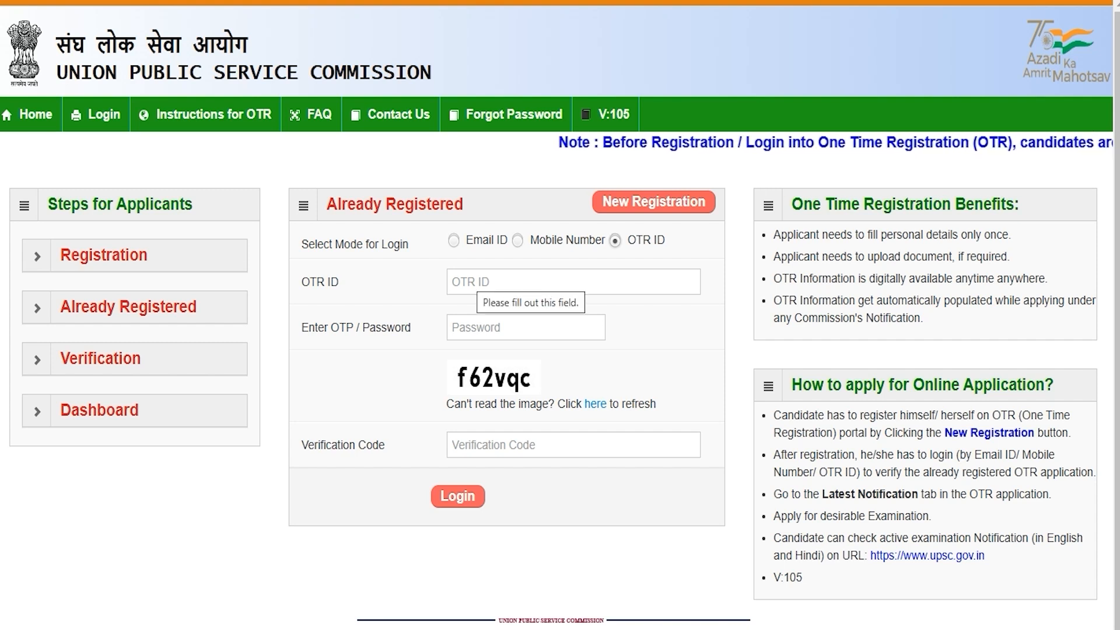
pyautogui.click(470, 280)
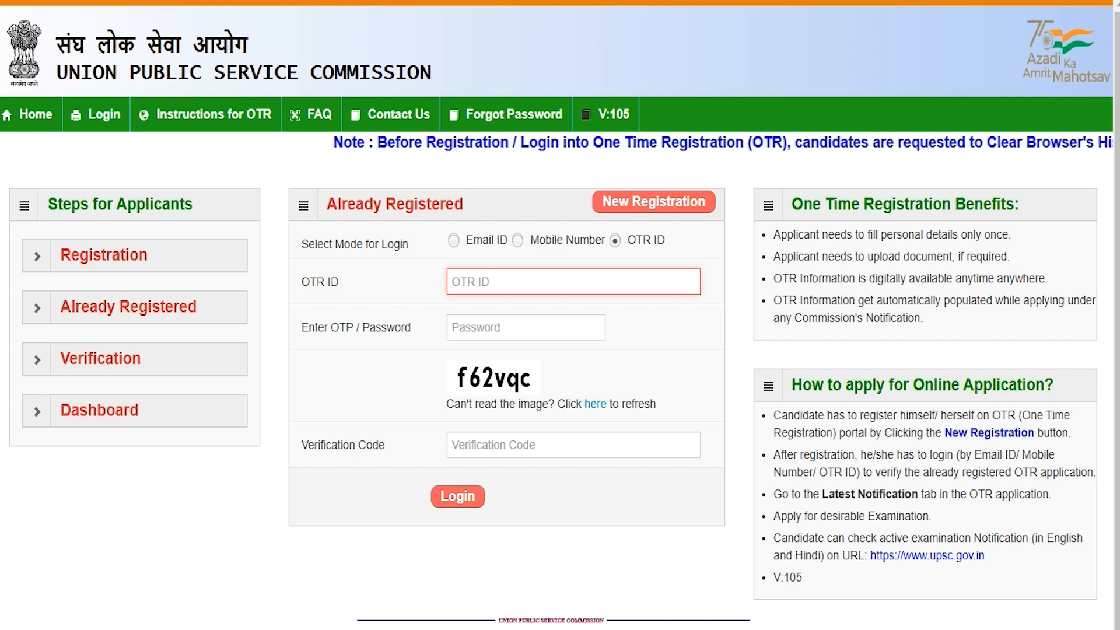
pyautogui.click(483, 328)
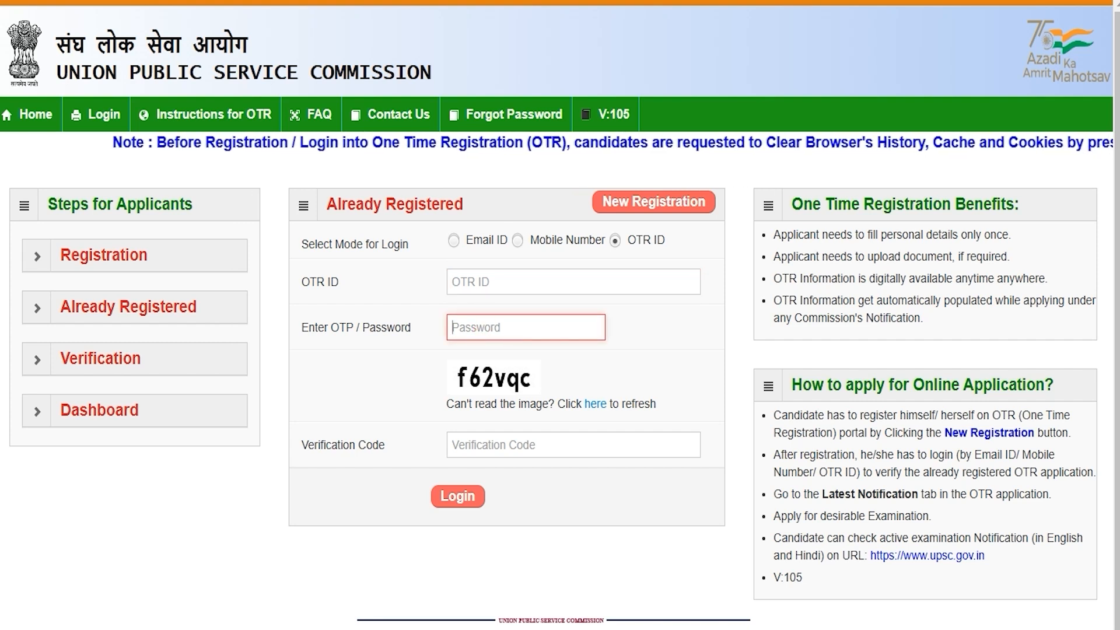
pyautogui.click(493, 446)
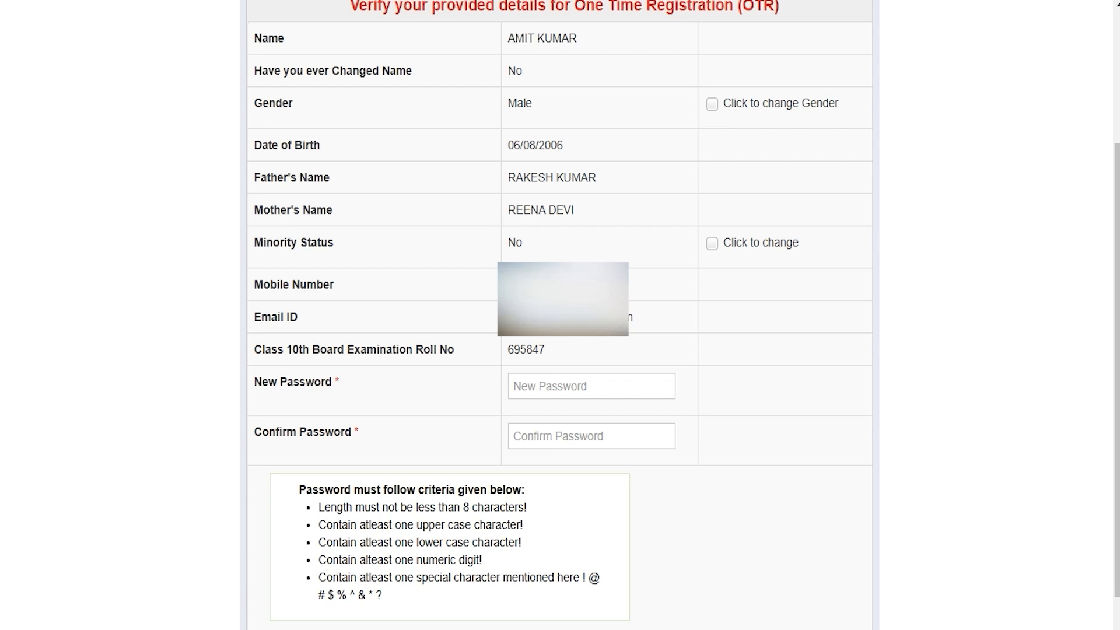
pyautogui.click(525, 387)
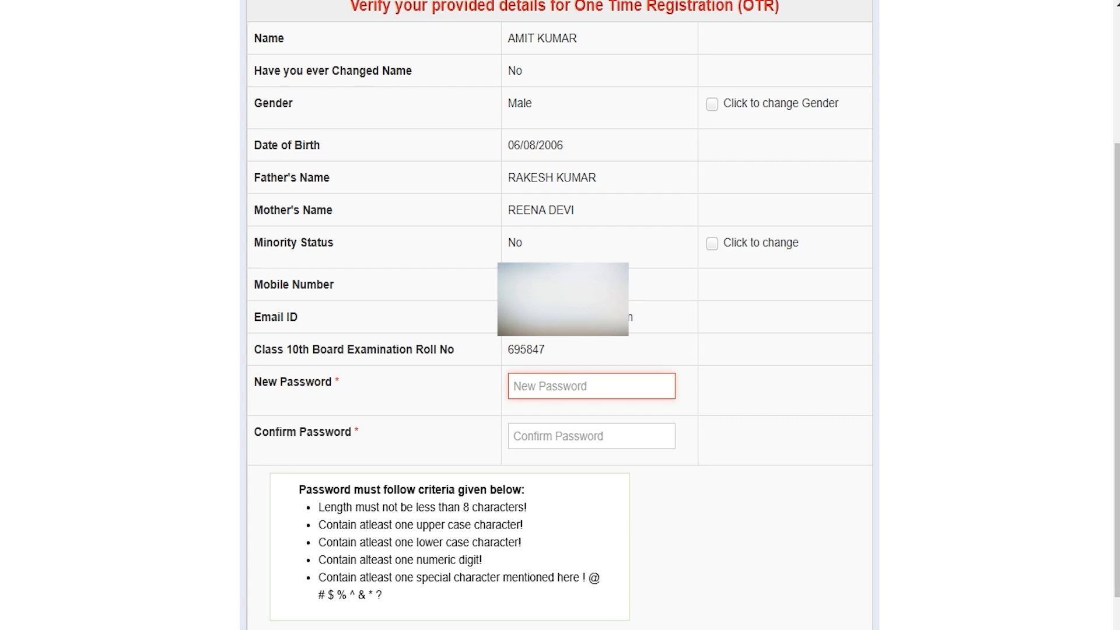
pyautogui.moveTo(464, 507); pyautogui.dragTo(508, 507)
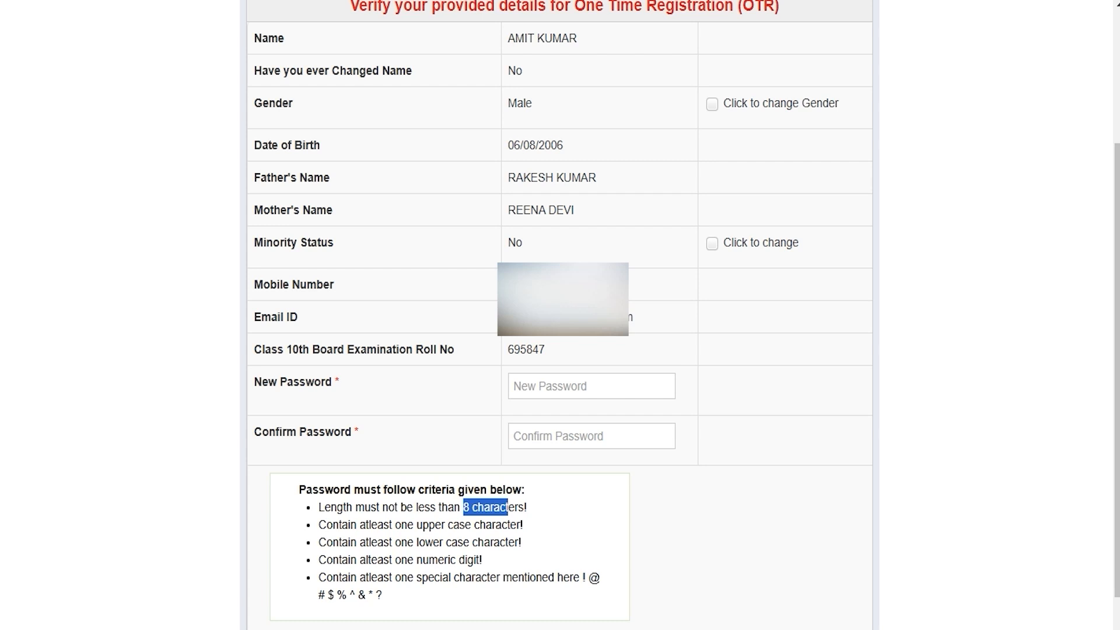
pyautogui.click(549, 390)
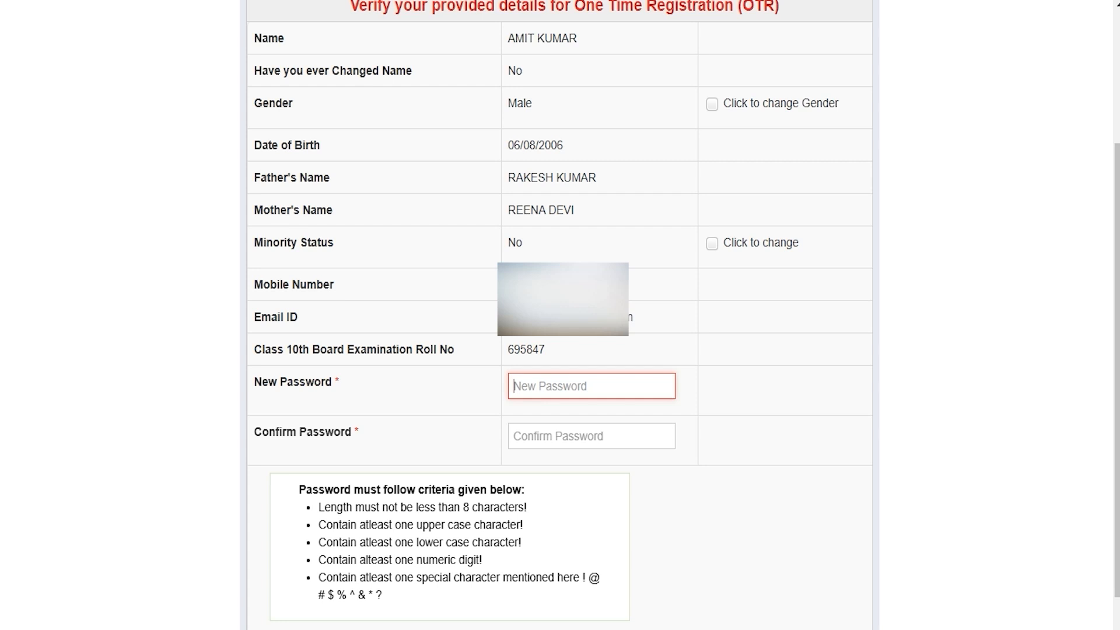
pyautogui.click(542, 434)
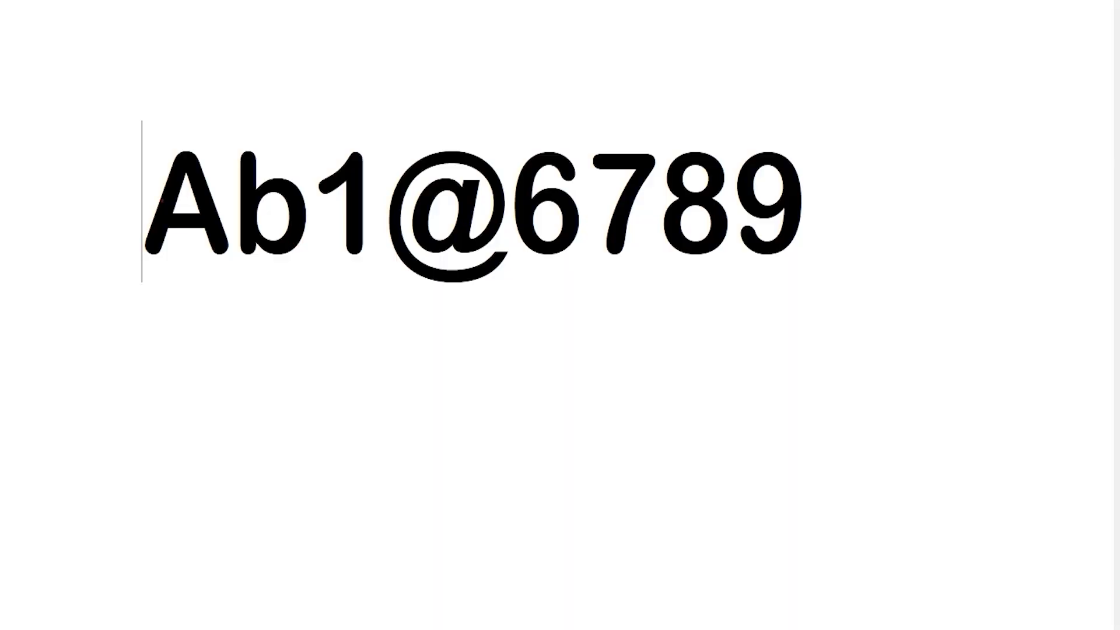
pyautogui.moveTo(143, 201); pyautogui.dragTo(808, 201)
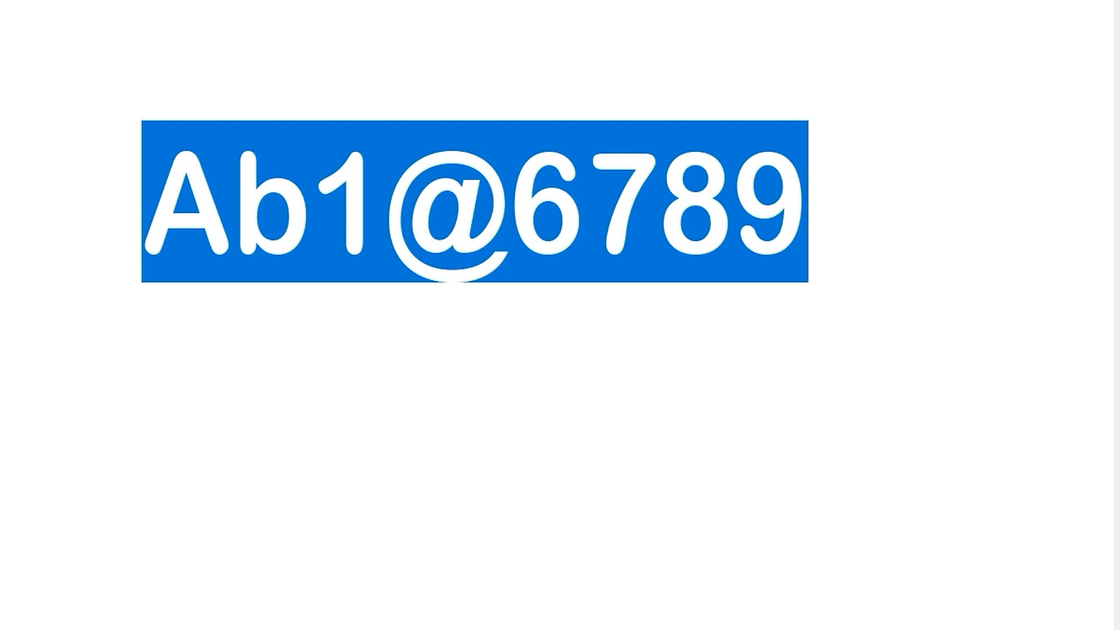
pyautogui.click(166, 215)
pyautogui.moveTo(159, 205); pyautogui.dragTo(383, 187)
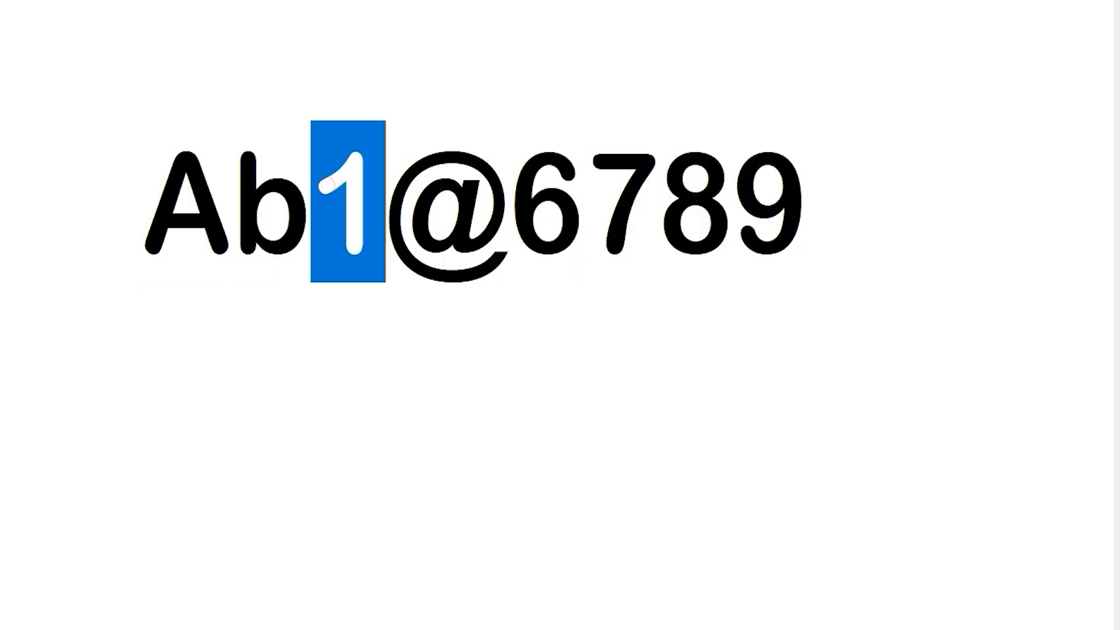
pyautogui.click(392, 193)
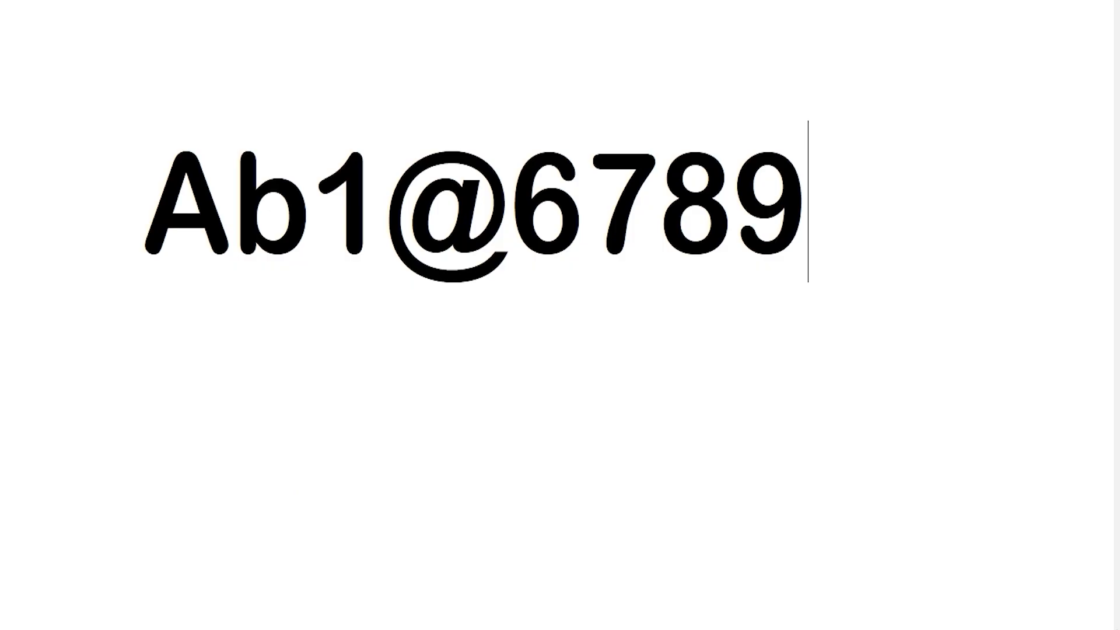
pyautogui.moveTo(821, 198); pyautogui.dragTo(143, 198)
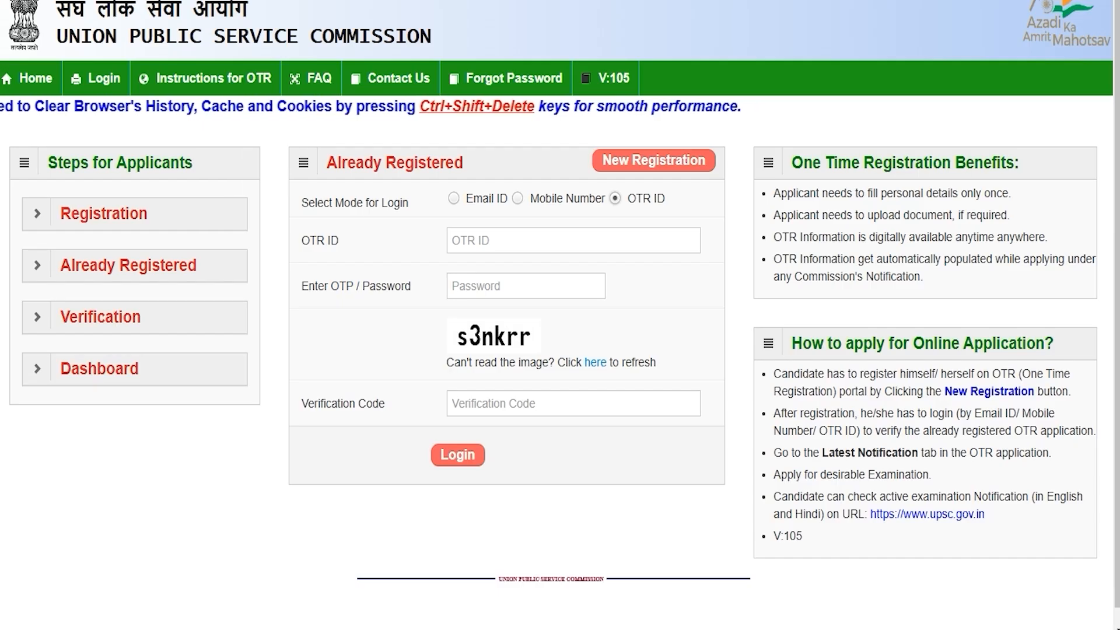
pyautogui.click(741, 383)
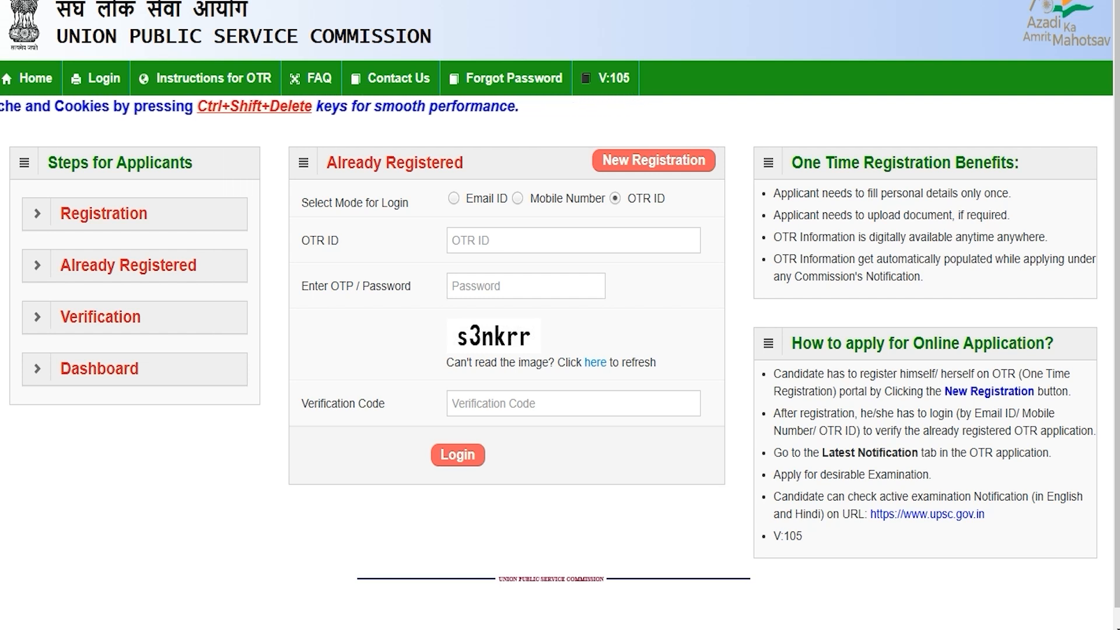
# Select OTR ID login and enter the OTR ID, password and verification code.
pyautogui.click(454, 199)
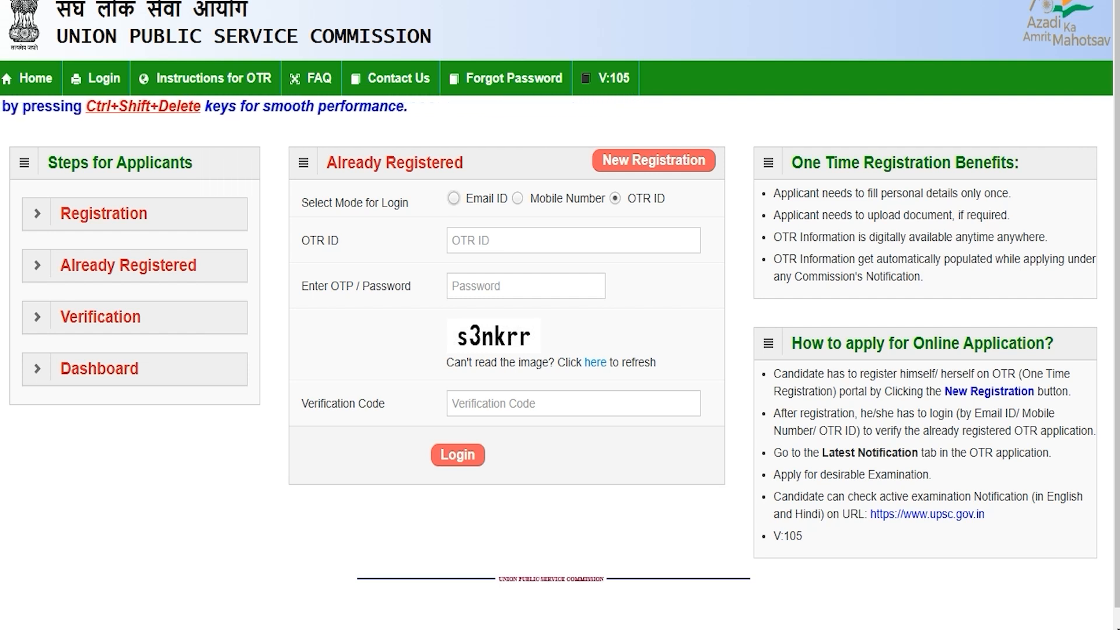
pyautogui.click(517, 198)
pyautogui.click(615, 198)
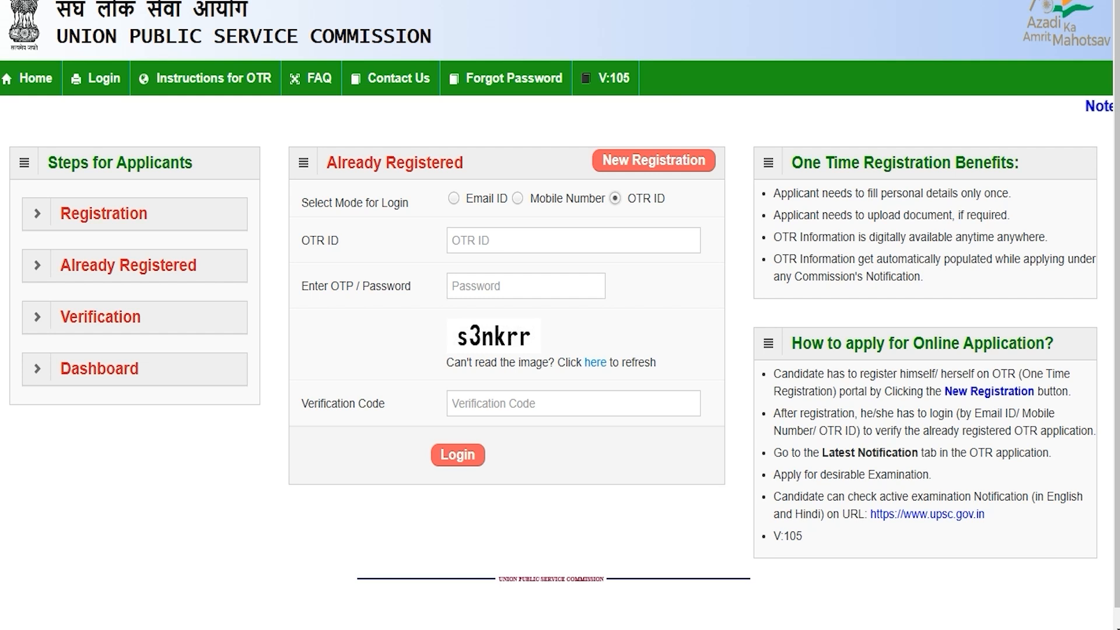
pyautogui.click(517, 238)
pyautogui.click(499, 284)
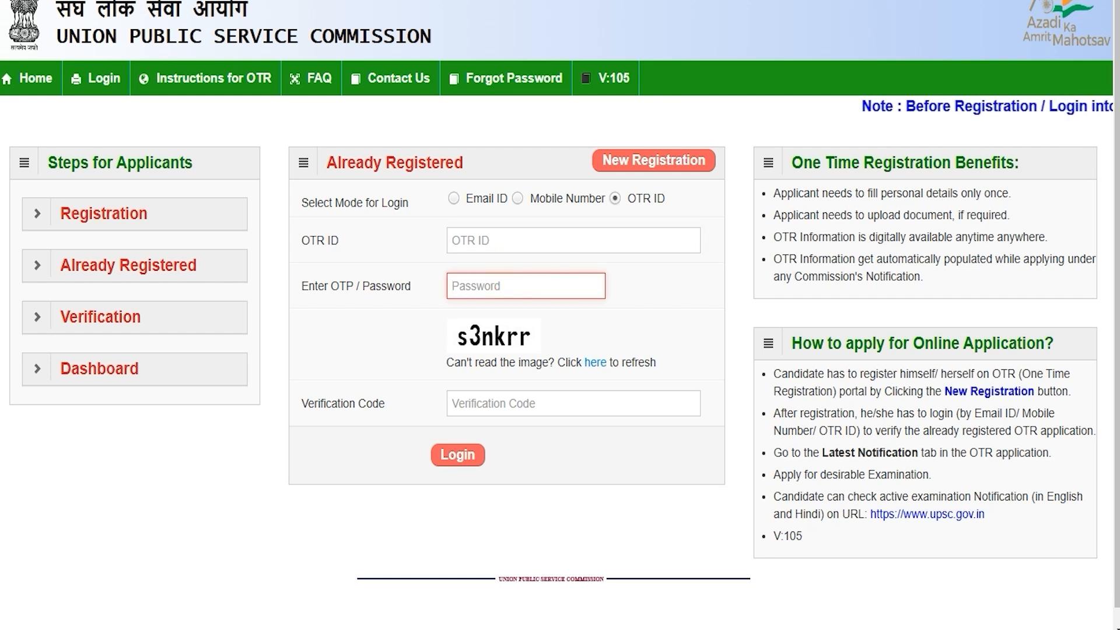
pyautogui.click(477, 405)
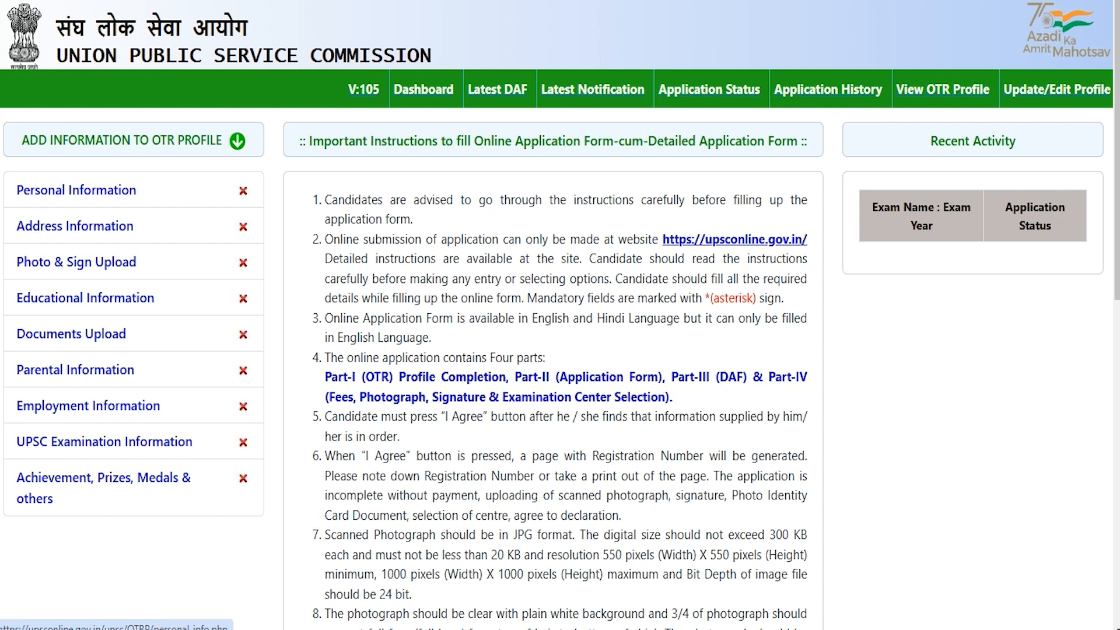
# Open the Personal Information form from the ADD INFORMATION TO OTR PROFILE menu.
pyautogui.click(99, 190)
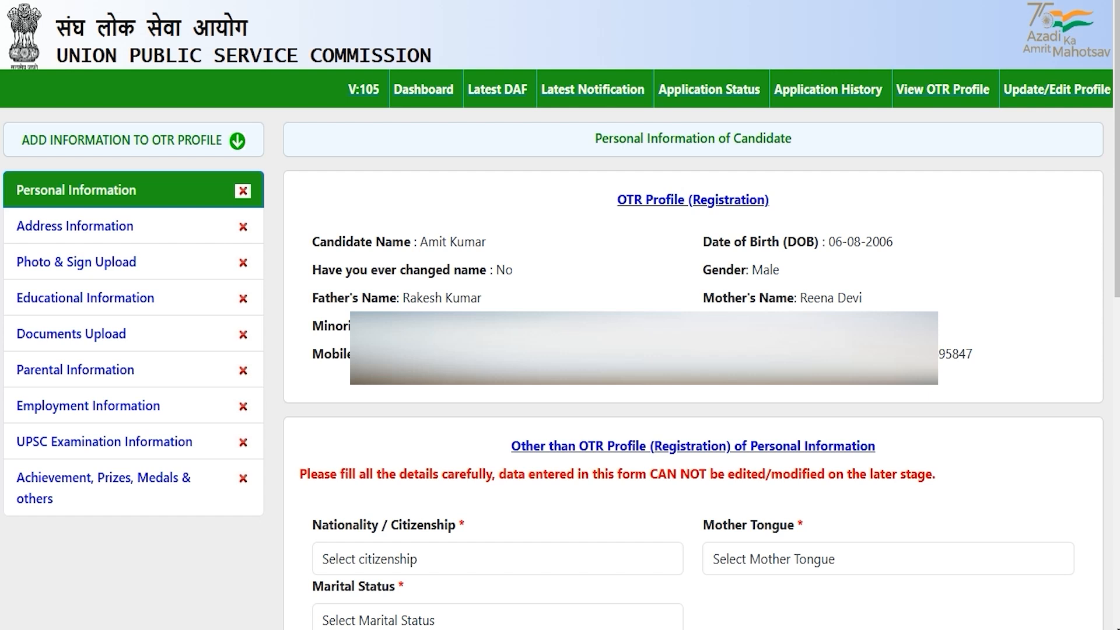
# Set citizenship to Citizen of India, mother tongue to HINDI and marital status to Unmarried.
pyautogui.click(476, 553)
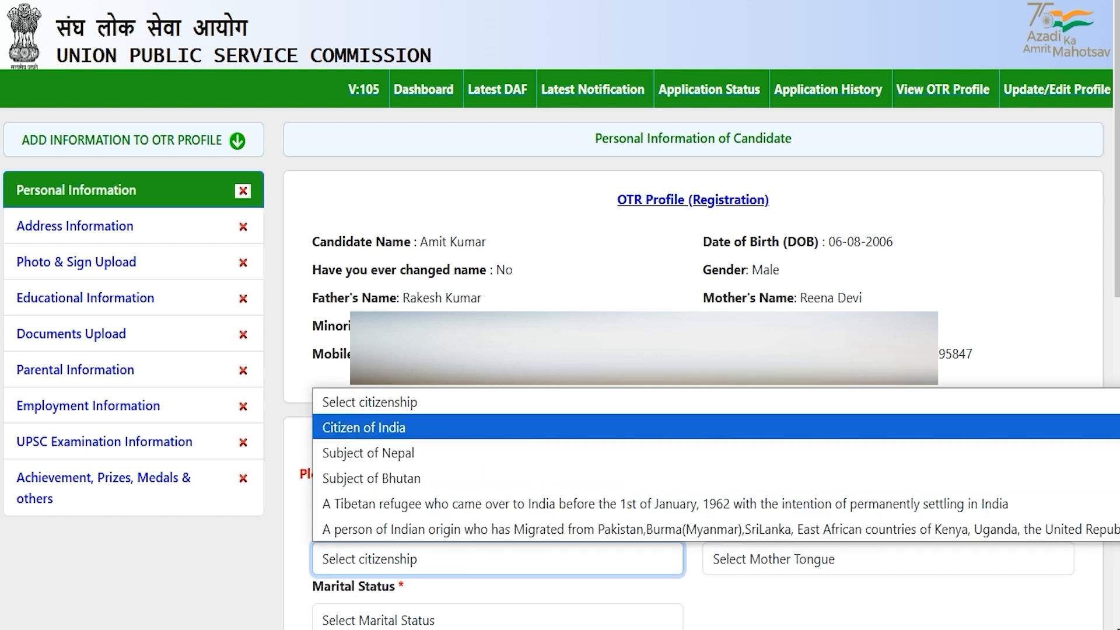
pyautogui.click(398, 427)
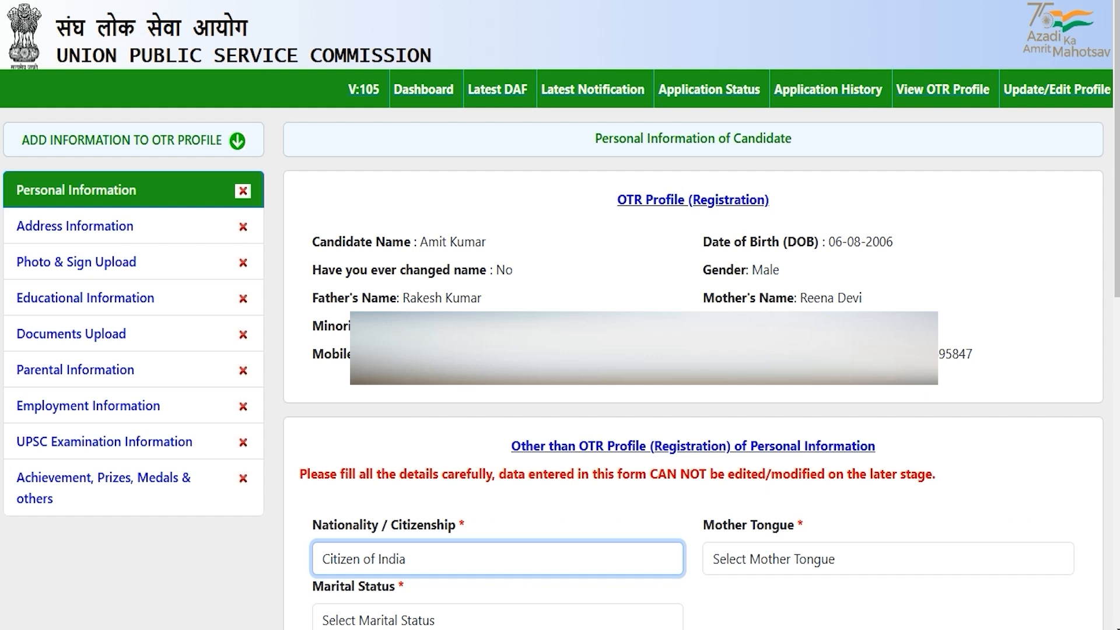
pyautogui.click(770, 559)
pyautogui.click(729, 224)
pyautogui.scroll(-9, 730, 224)
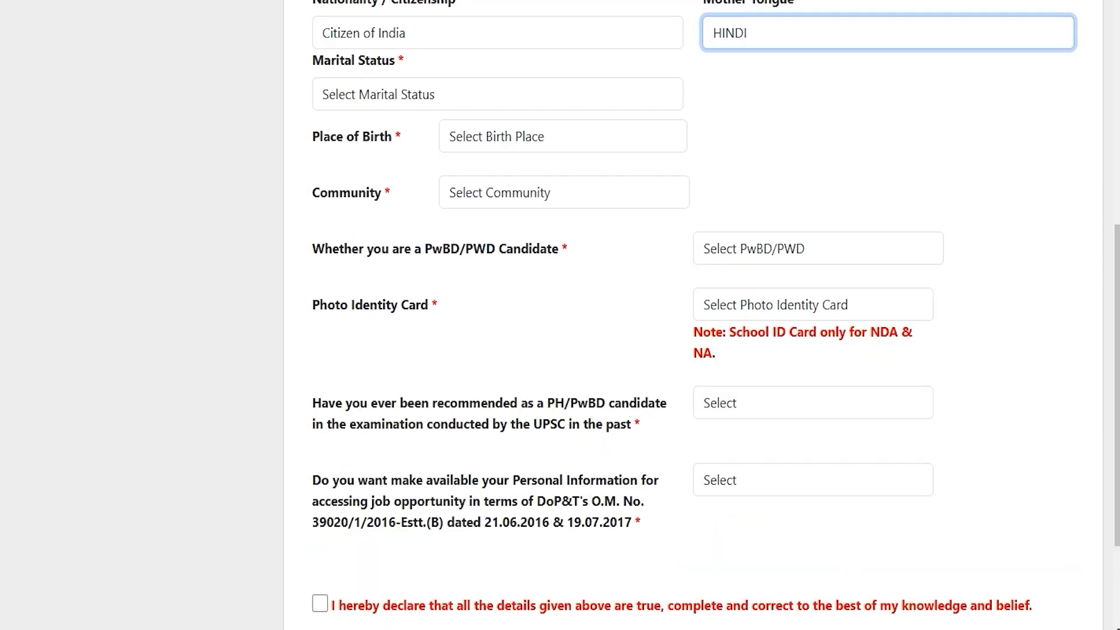
pyautogui.click(435, 93)
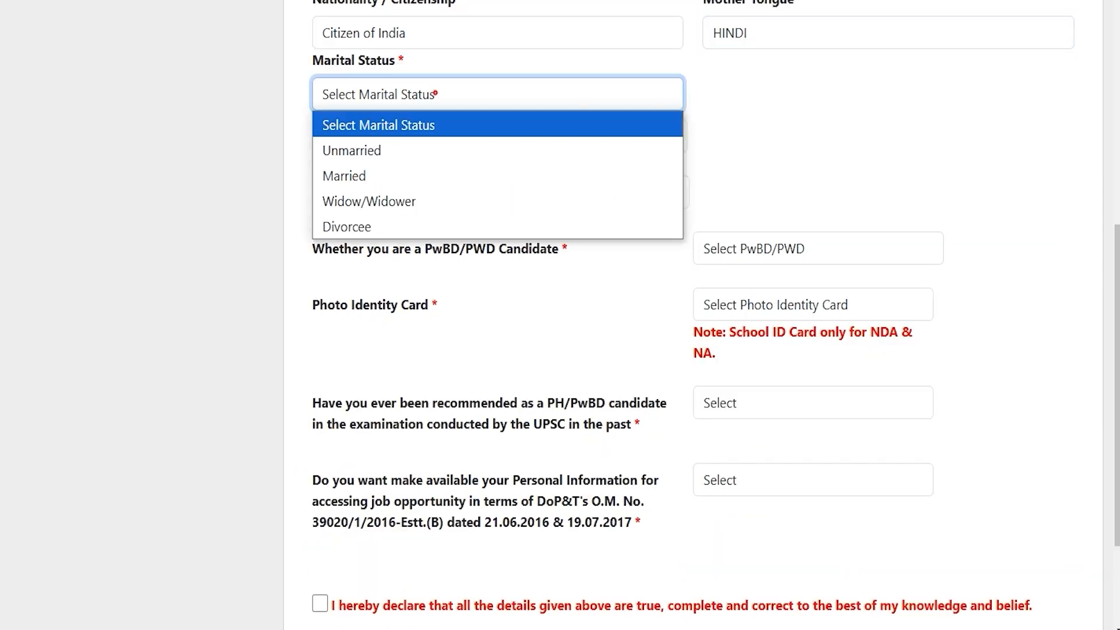
pyautogui.click(379, 147)
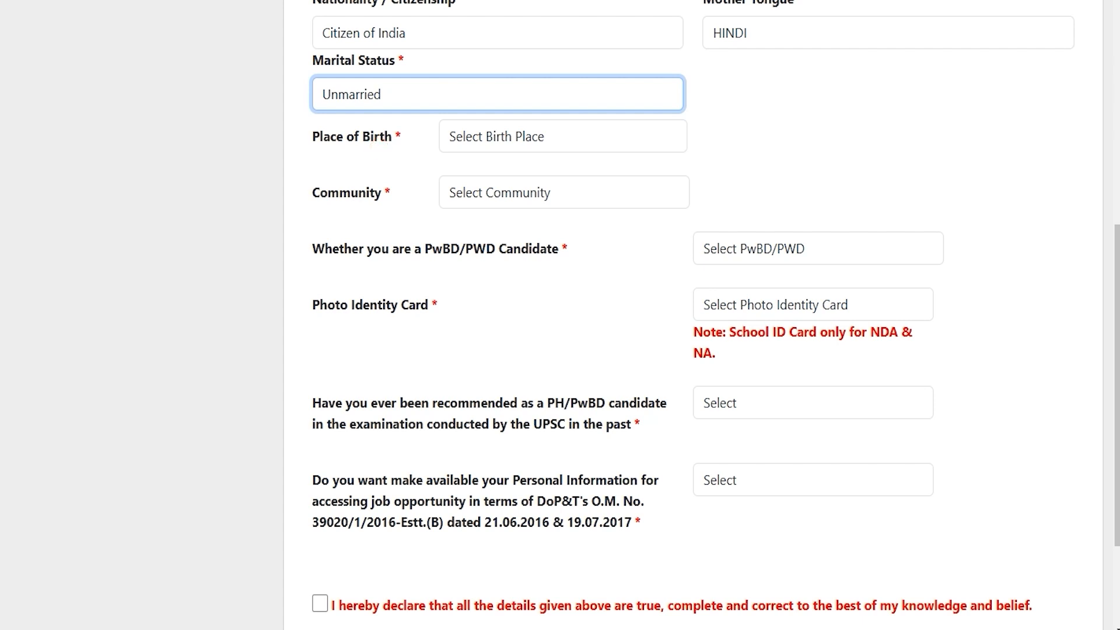
# Set place of birth to India and state/UT to Uttar Pradesh.
pyautogui.click(481, 138)
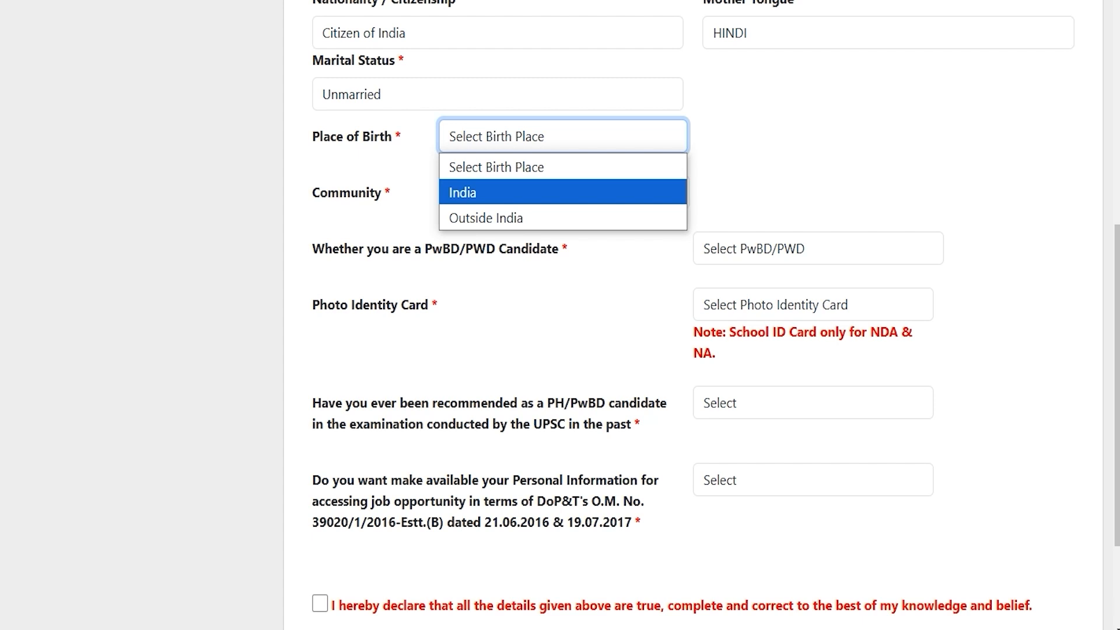
pyautogui.click(472, 192)
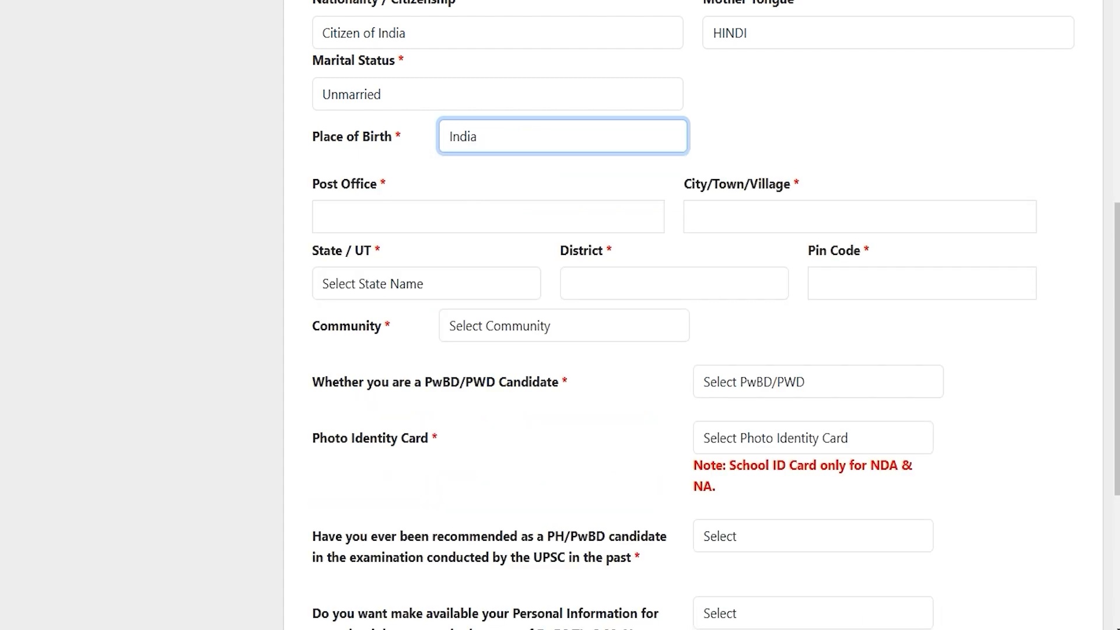
pyautogui.click(363, 216)
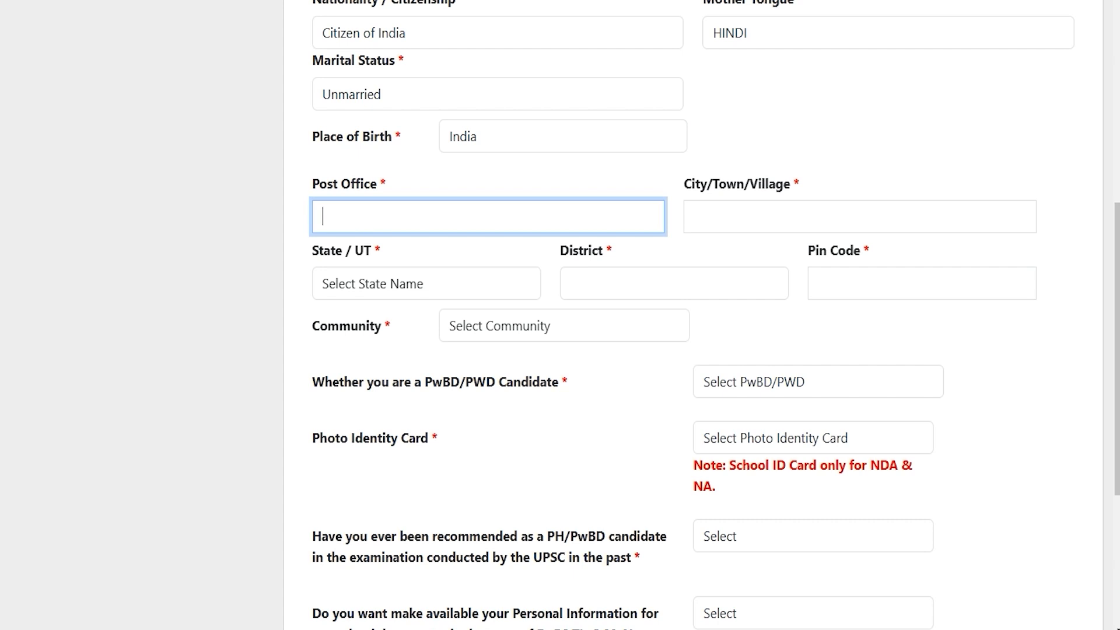
pyautogui.click(425, 282)
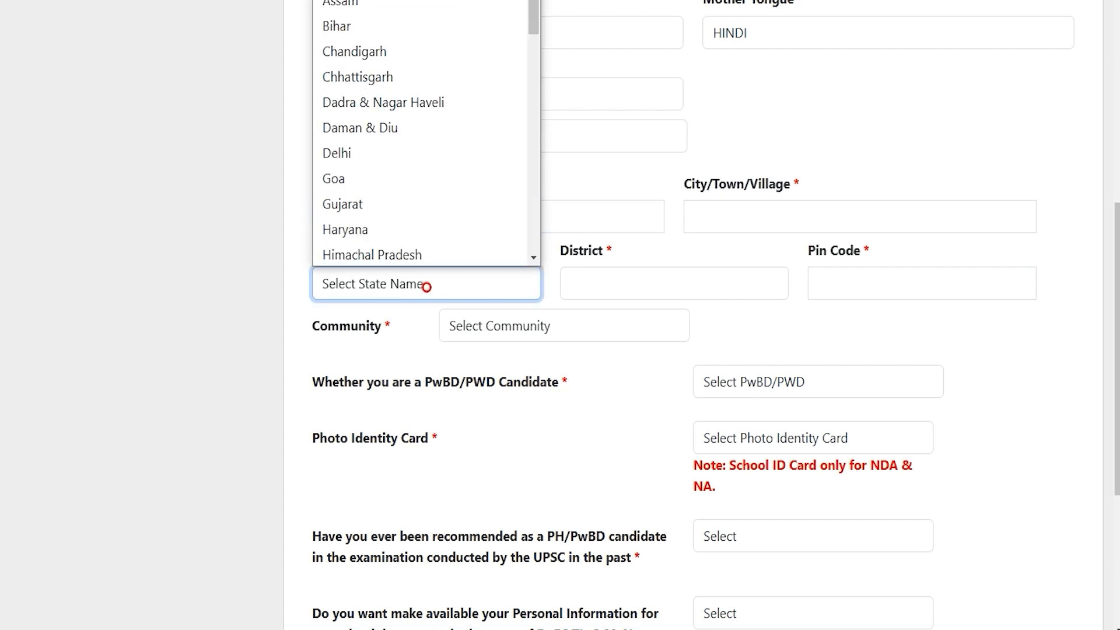
pyautogui.press('u')
pyautogui.press('Return')
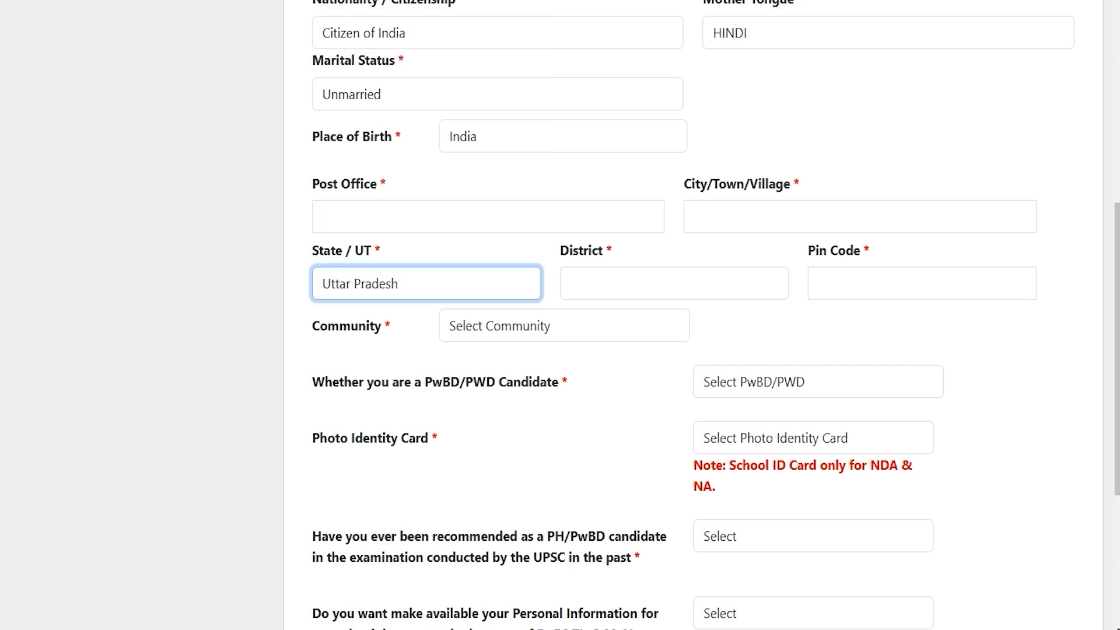
# Choose Saharanpur as the district and enter Pin Code 247001.
pyautogui.click(586, 286)
pyautogui.press('s')
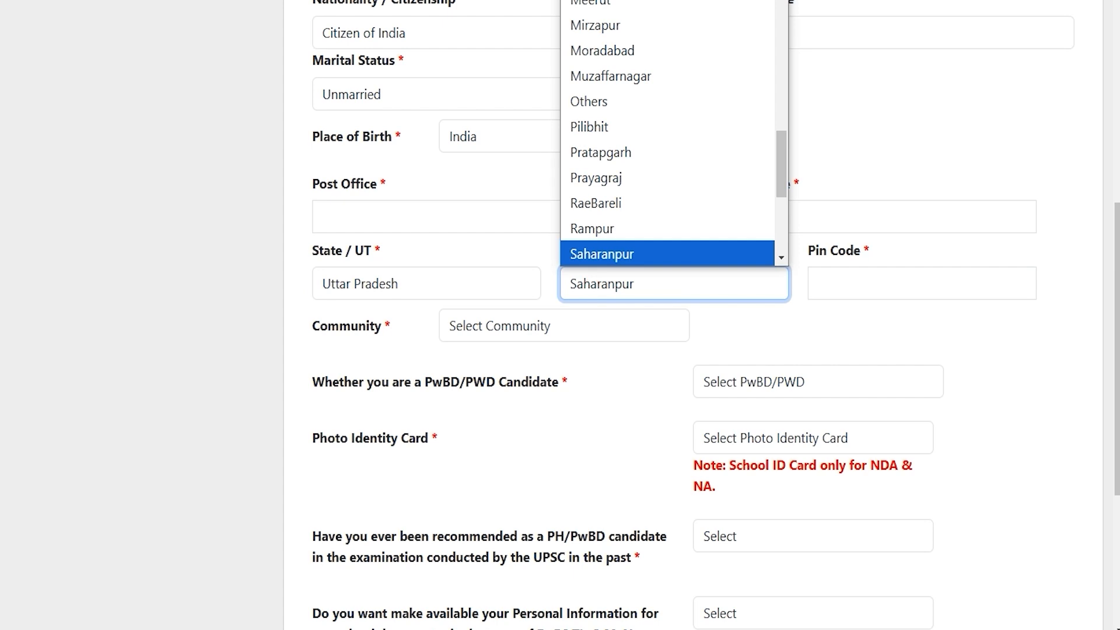
pyautogui.press('Return')
pyautogui.click(895, 284)
pyautogui.write('247001')
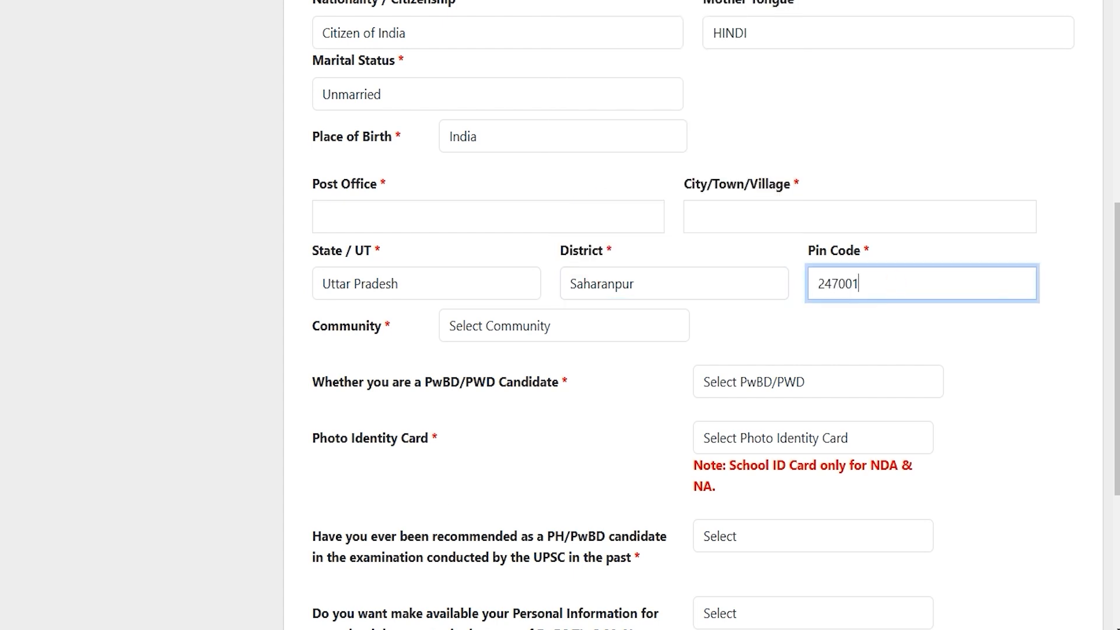
# Set the community to SC with Tehsildar as the certificate's issuing authority.
pyautogui.click(523, 327)
pyautogui.click(480, 381)
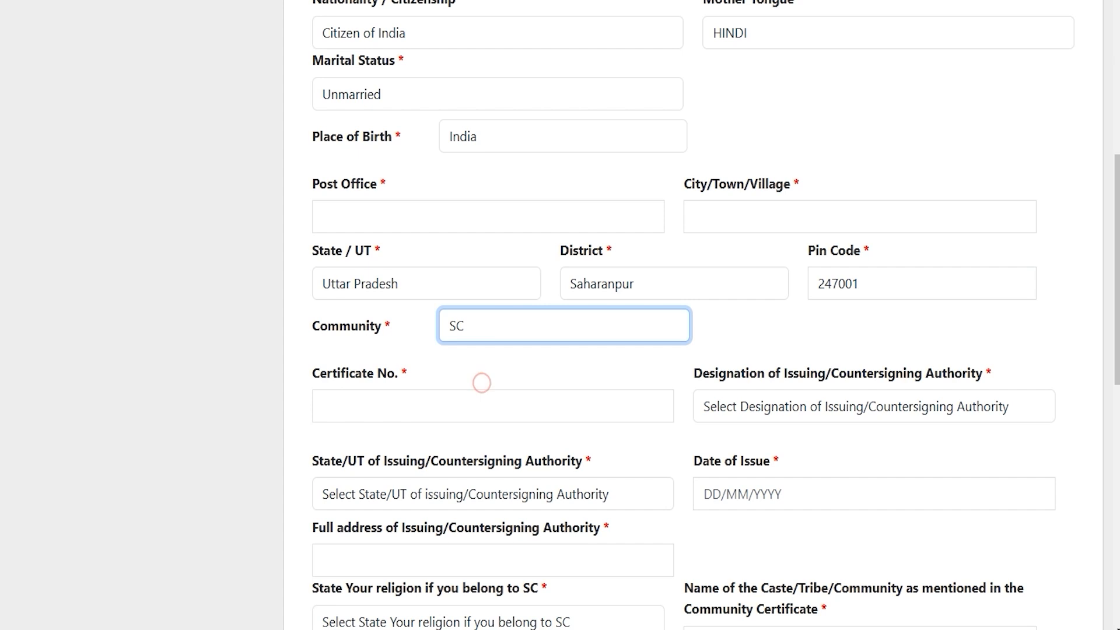
pyautogui.click(507, 327)
pyautogui.click(507, 333)
pyautogui.click(431, 407)
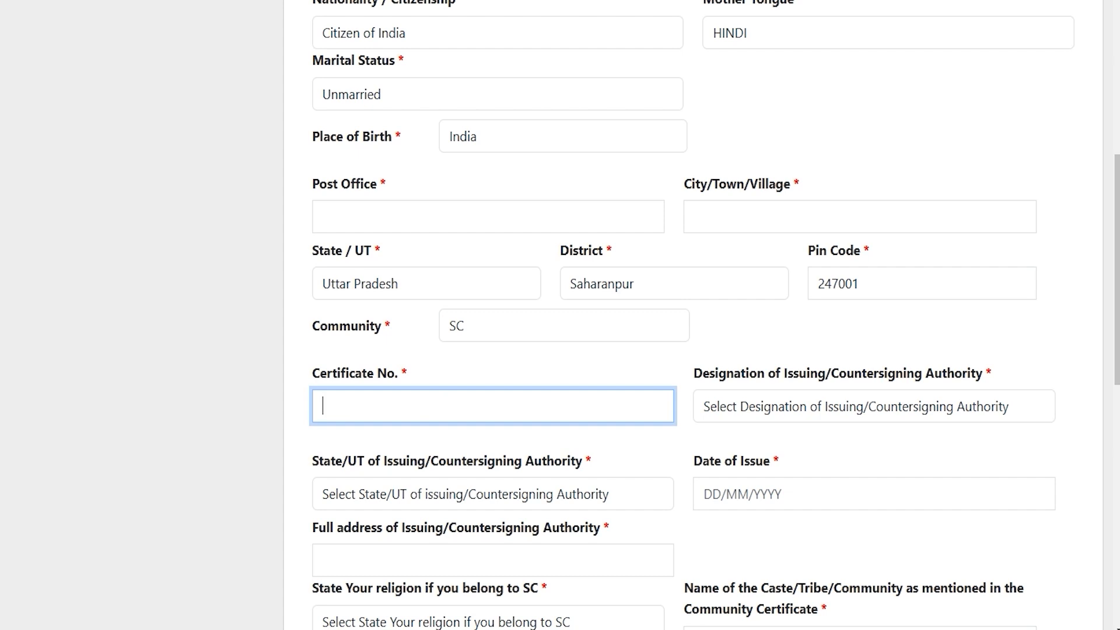
pyautogui.click(758, 408)
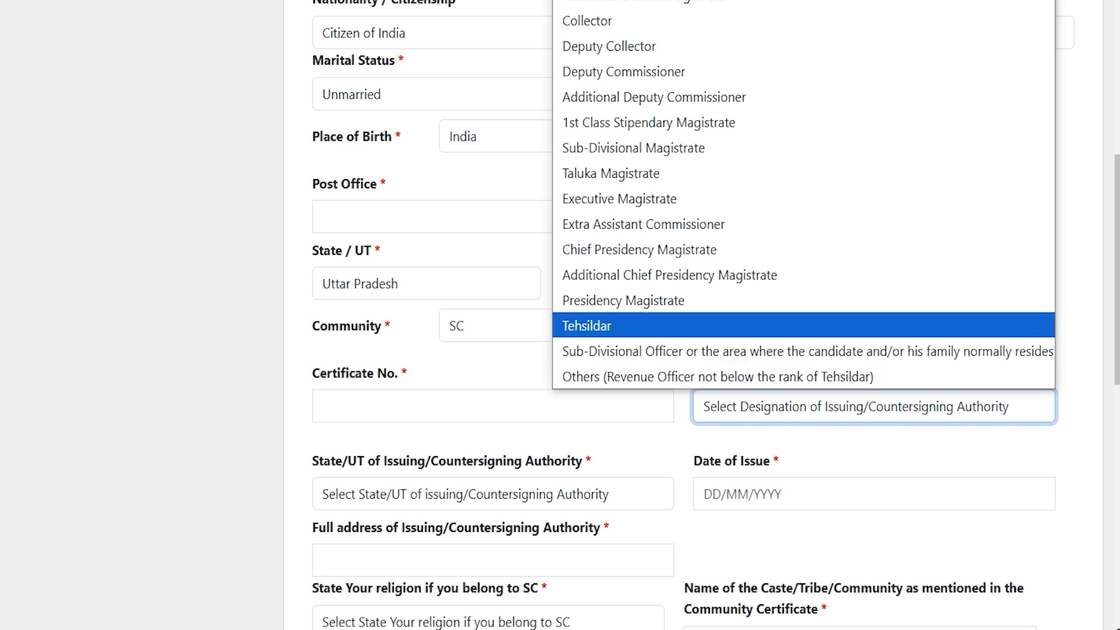
pyautogui.click(635, 324)
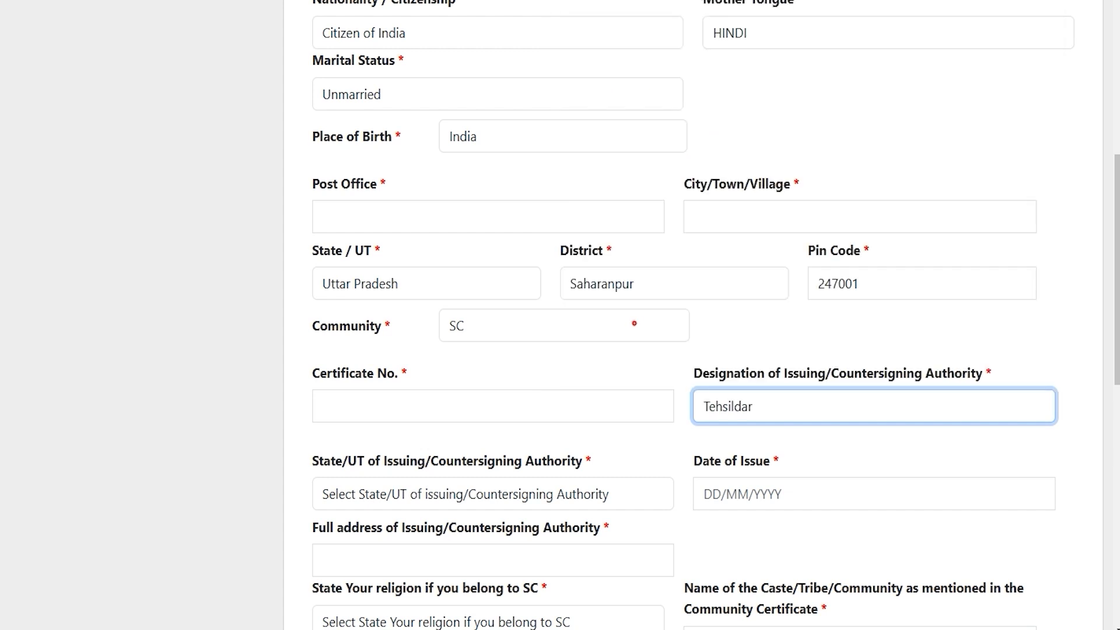
# Set the issuing authority's state to Uttar Pradesh and go to the issue date and address fields.
pyautogui.scroll(-3, 635, 324)
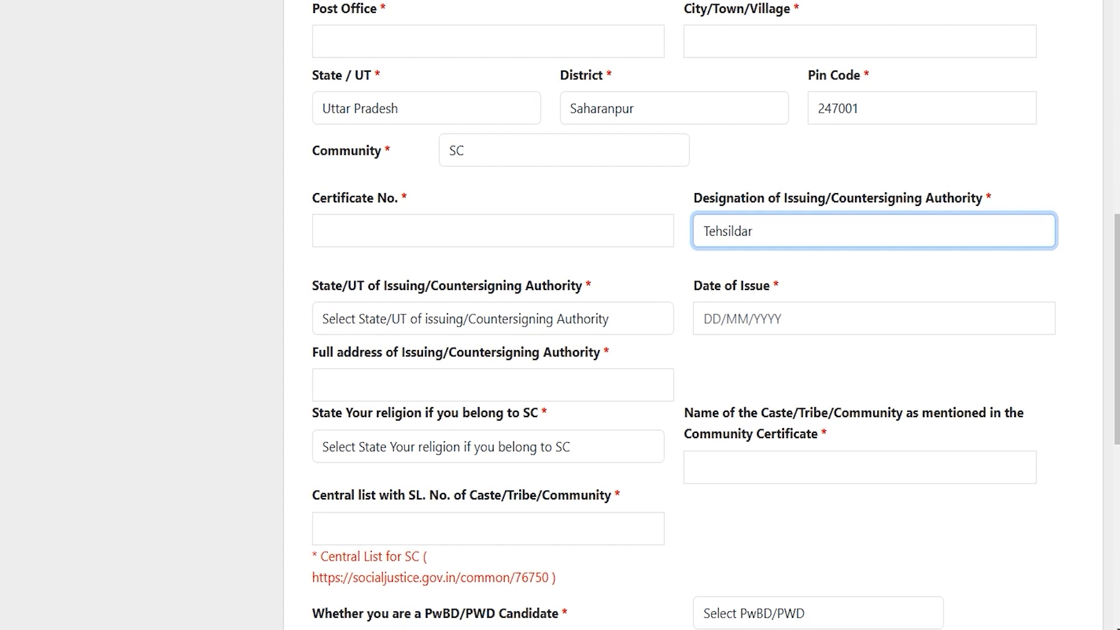
pyautogui.click(433, 320)
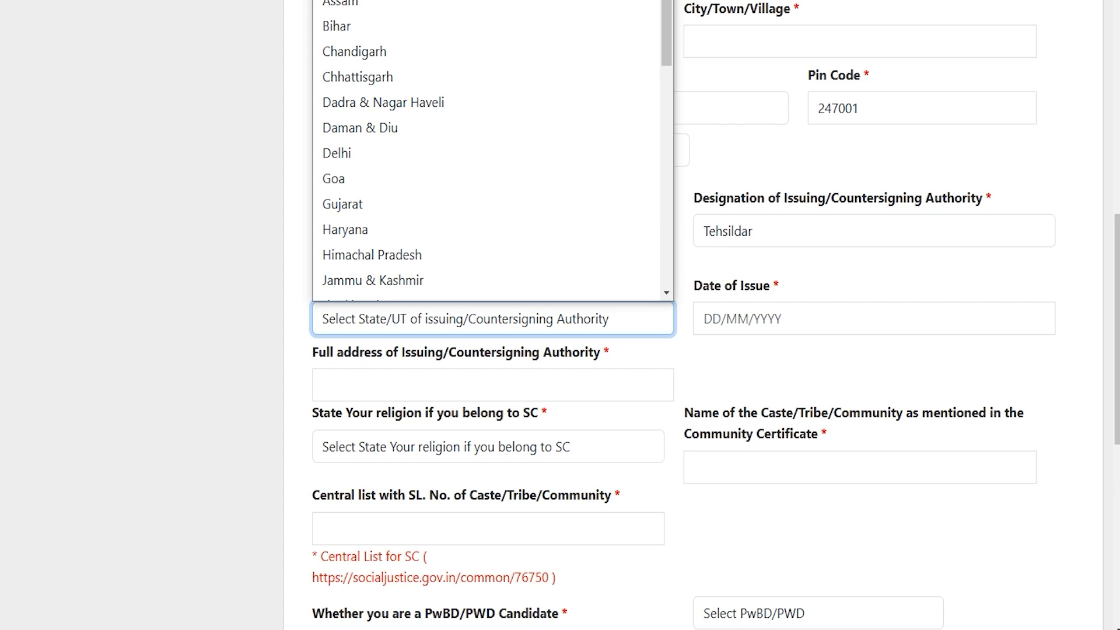
pyautogui.press('u')
pyautogui.press('Return')
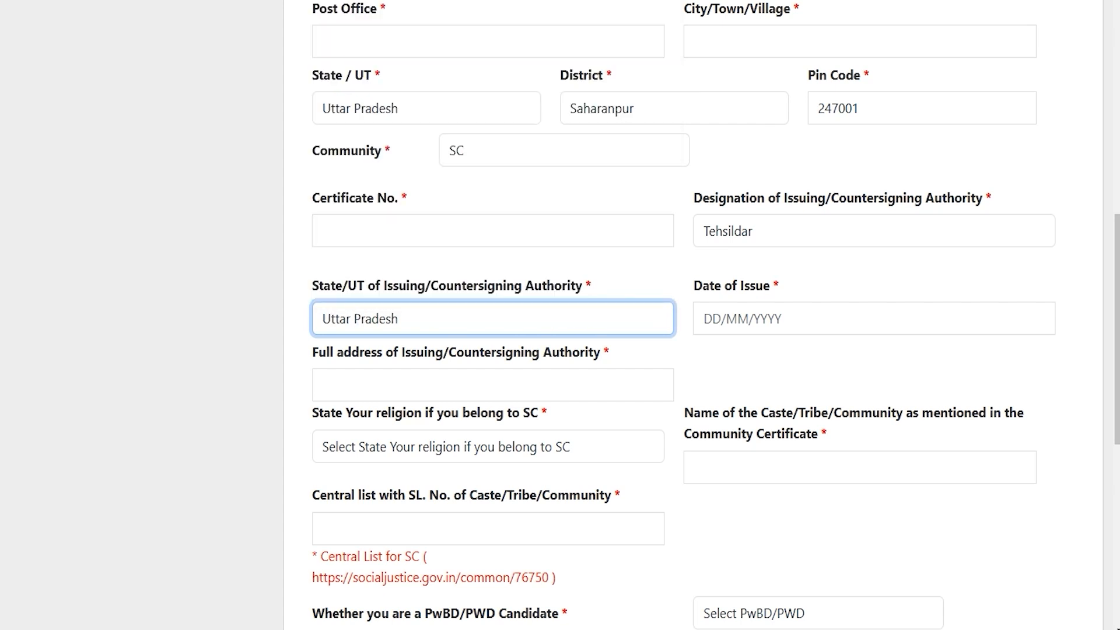
pyautogui.click(737, 325)
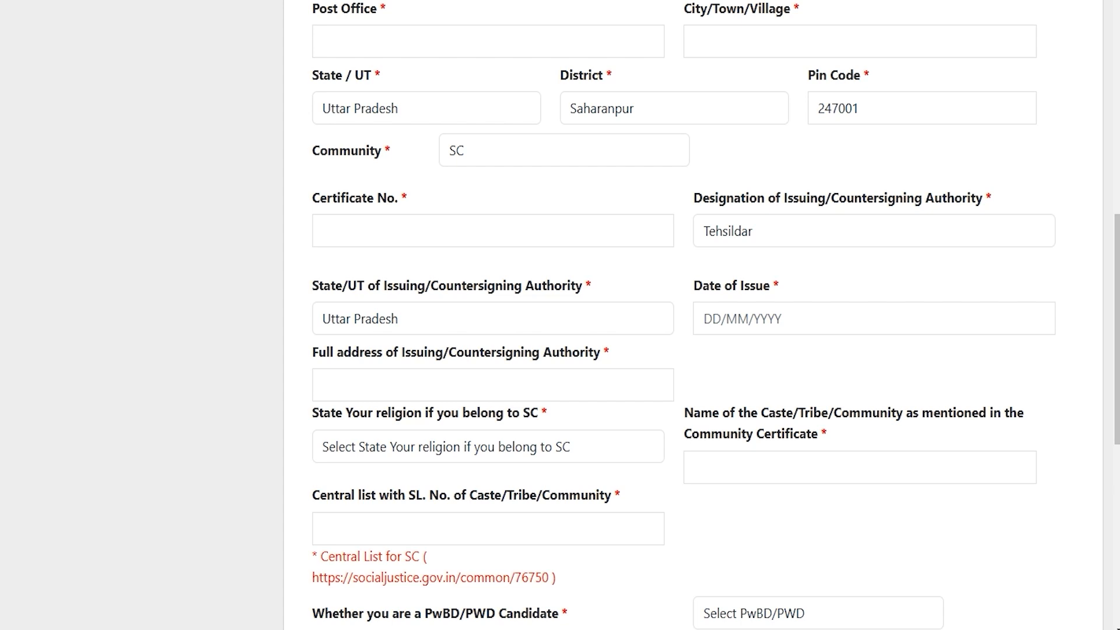
pyautogui.click(426, 379)
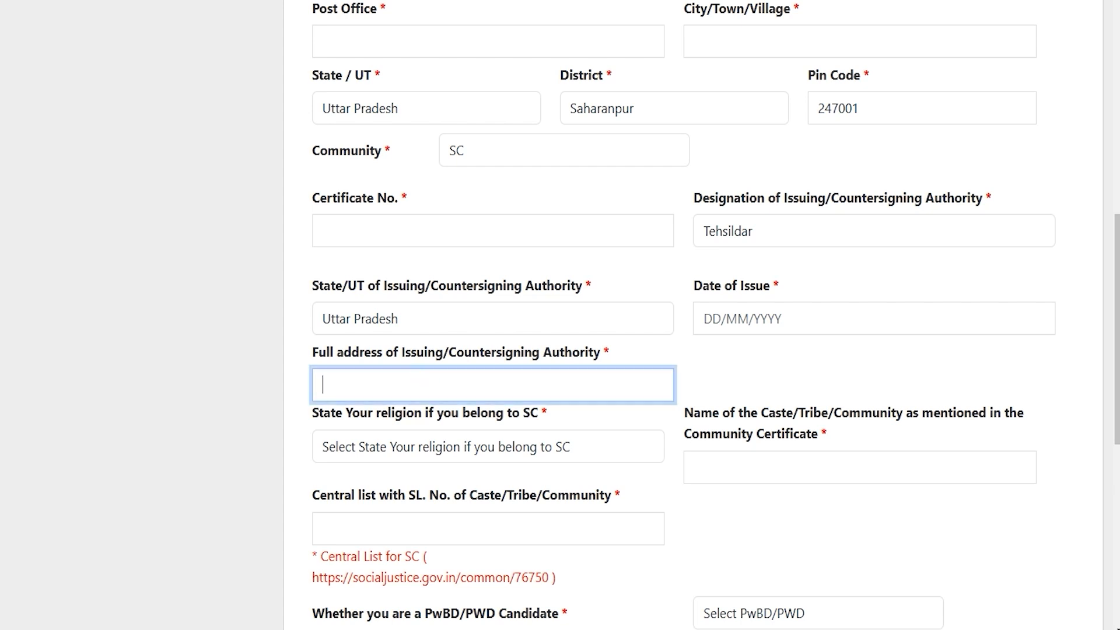
pyautogui.click(536, 383)
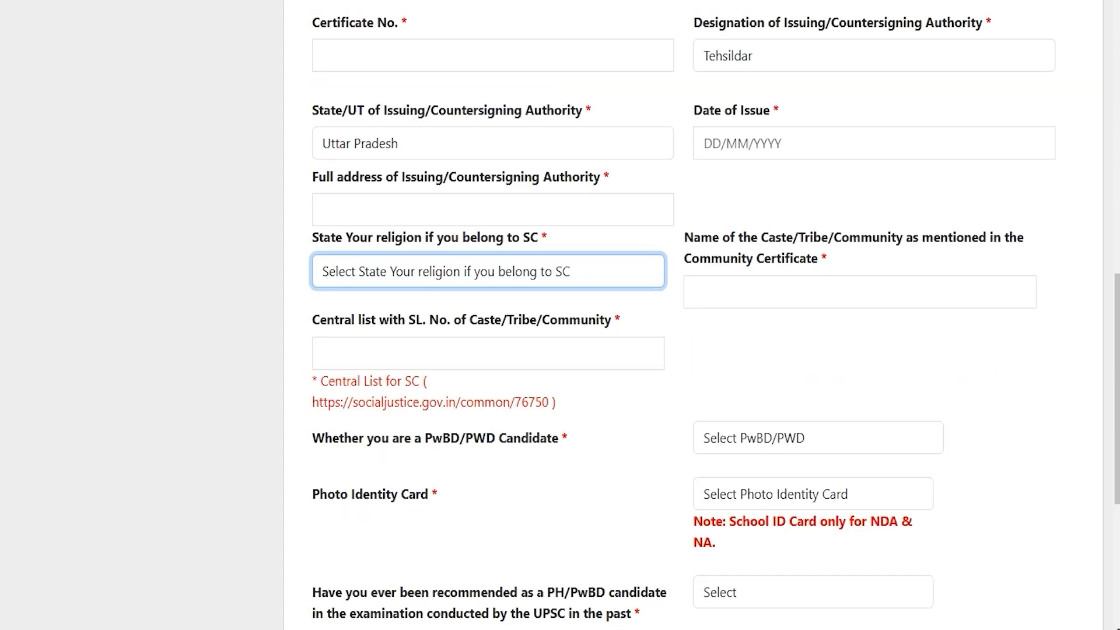
# Choose Hindu as the religion and move through the caste and Central list fields.
pyautogui.click(426, 274)
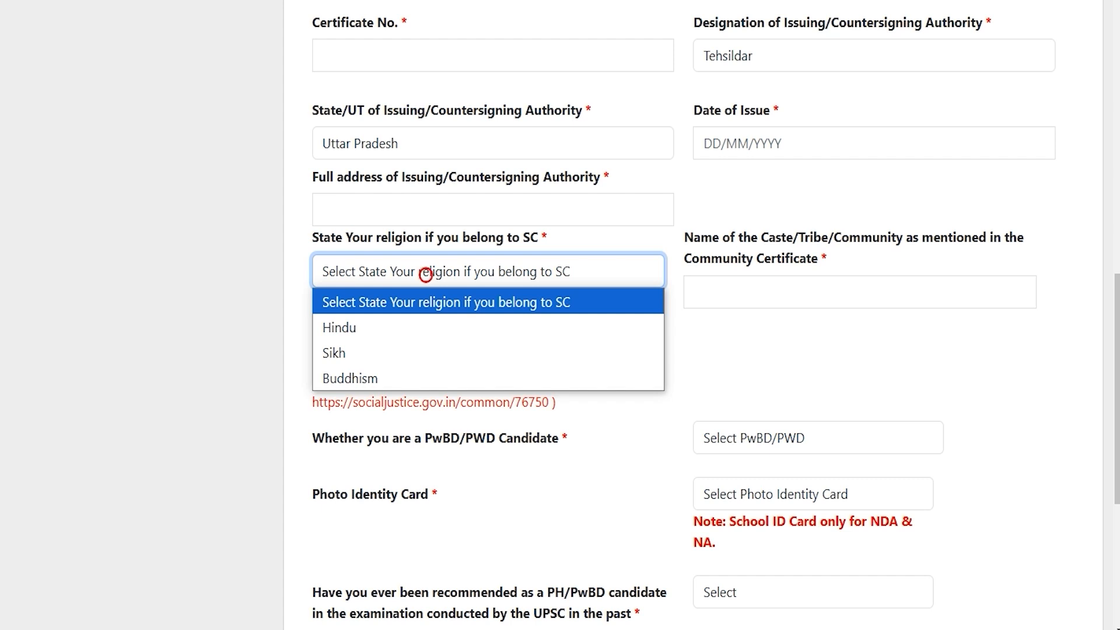
pyautogui.click(394, 332)
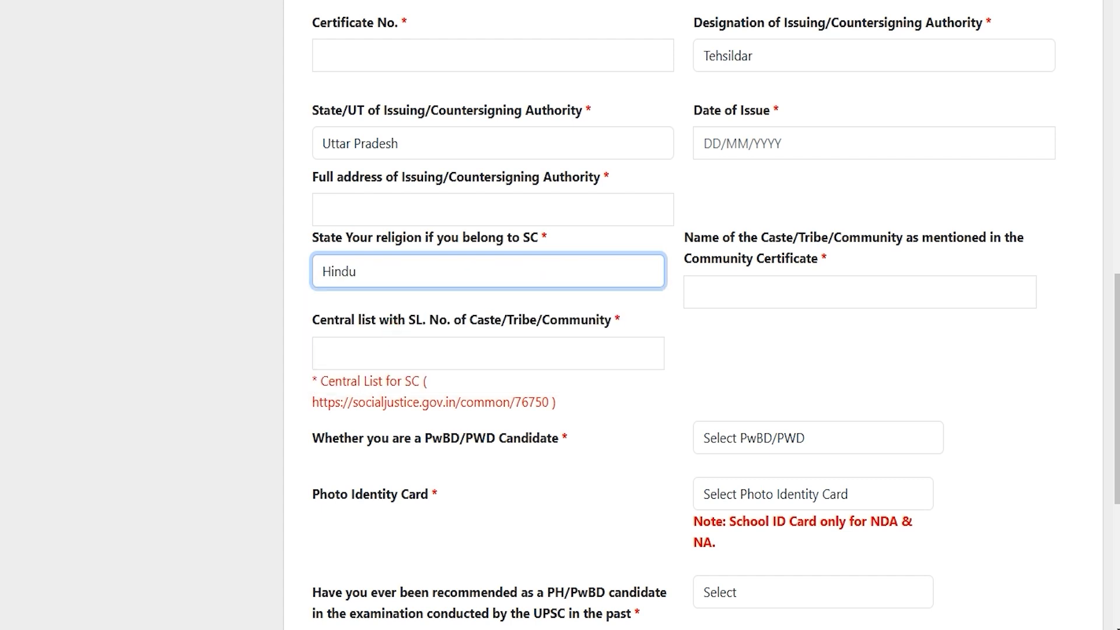
pyautogui.click(829, 298)
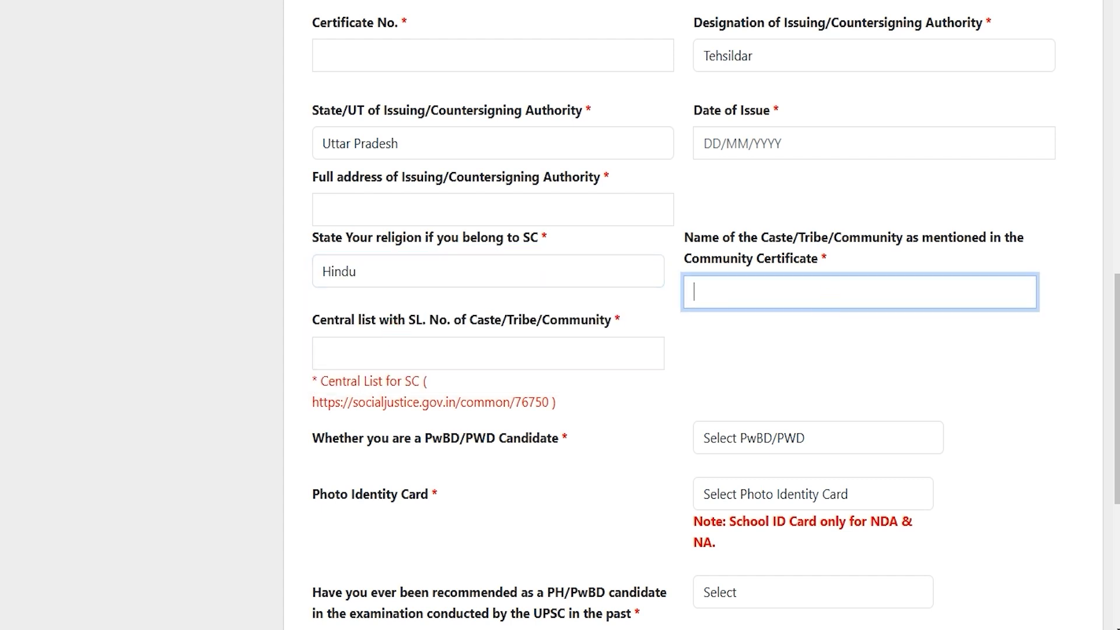
pyautogui.moveTo(320, 320); pyautogui.dragTo(400, 320)
pyautogui.click(415, 355)
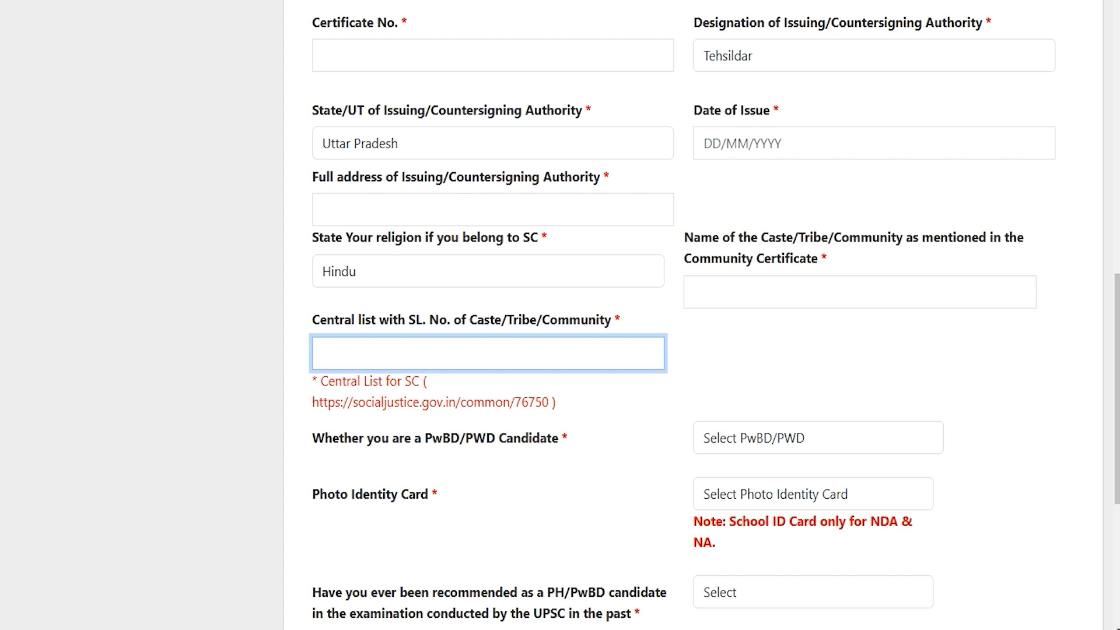
pyautogui.scroll(-3, 560, 315)
# Answer No to the PwBD/PWD candidate question, after trying Yes and the 40% disability options.
pyautogui.moveTo(345, 263); pyautogui.dragTo(495, 262)
pyautogui.click(750, 261)
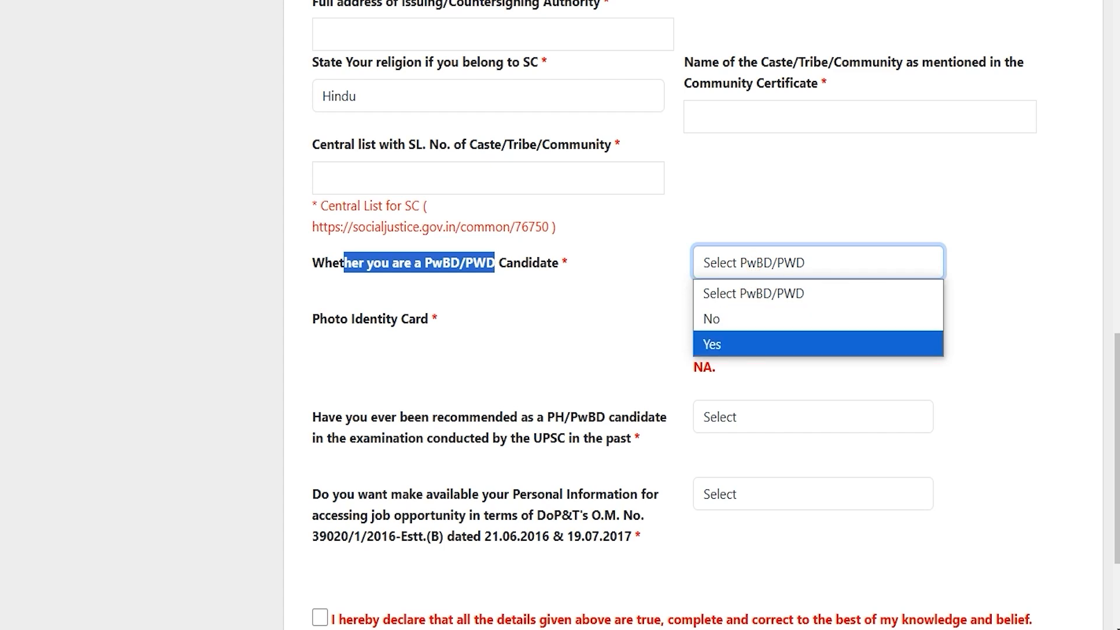
pyautogui.click(729, 347)
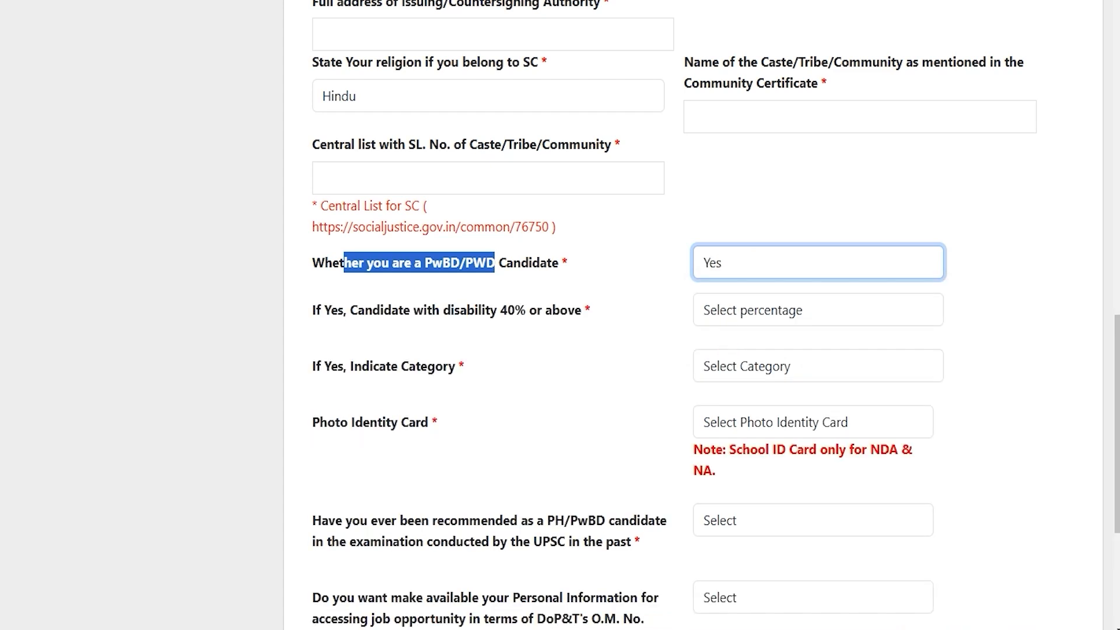
pyautogui.click(741, 309)
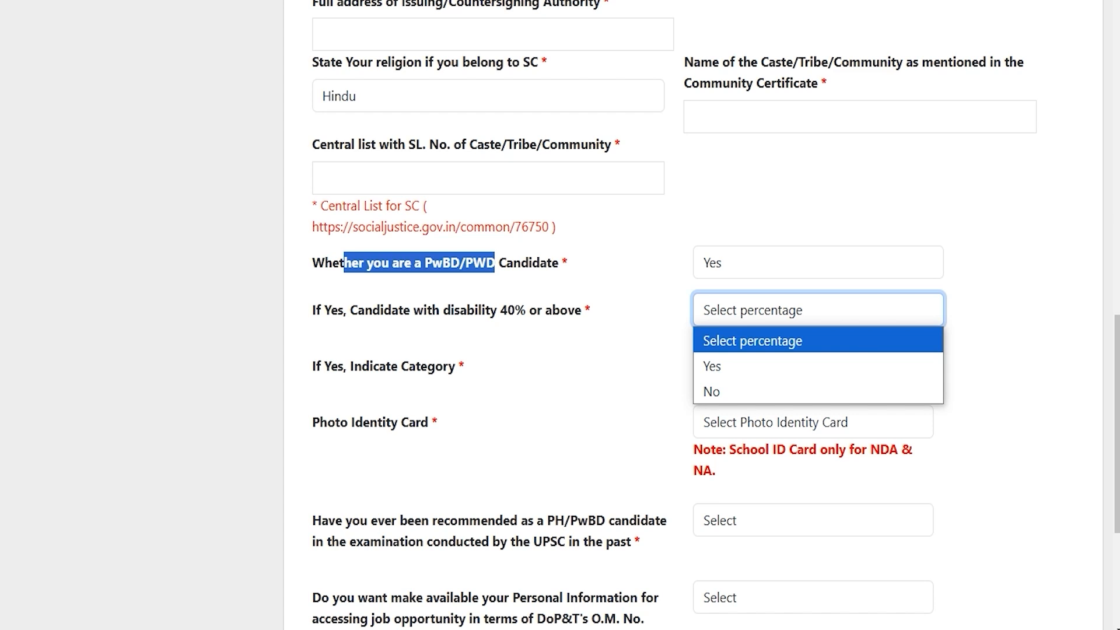
pyautogui.click(717, 366)
pyautogui.click(721, 311)
pyautogui.click(722, 388)
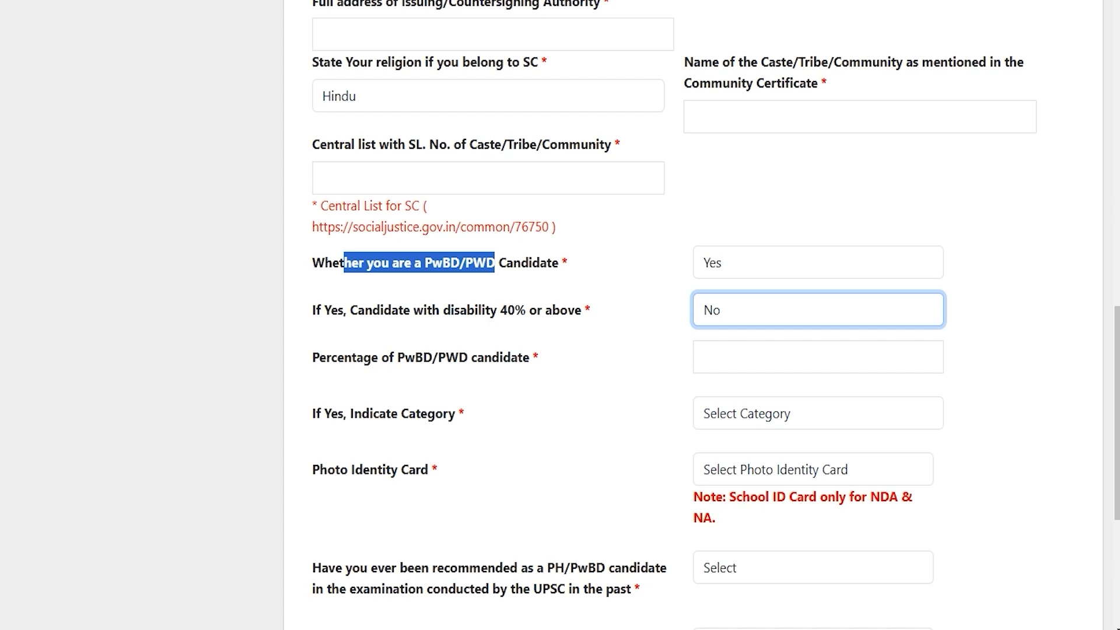
pyautogui.click(721, 261)
pyautogui.click(722, 318)
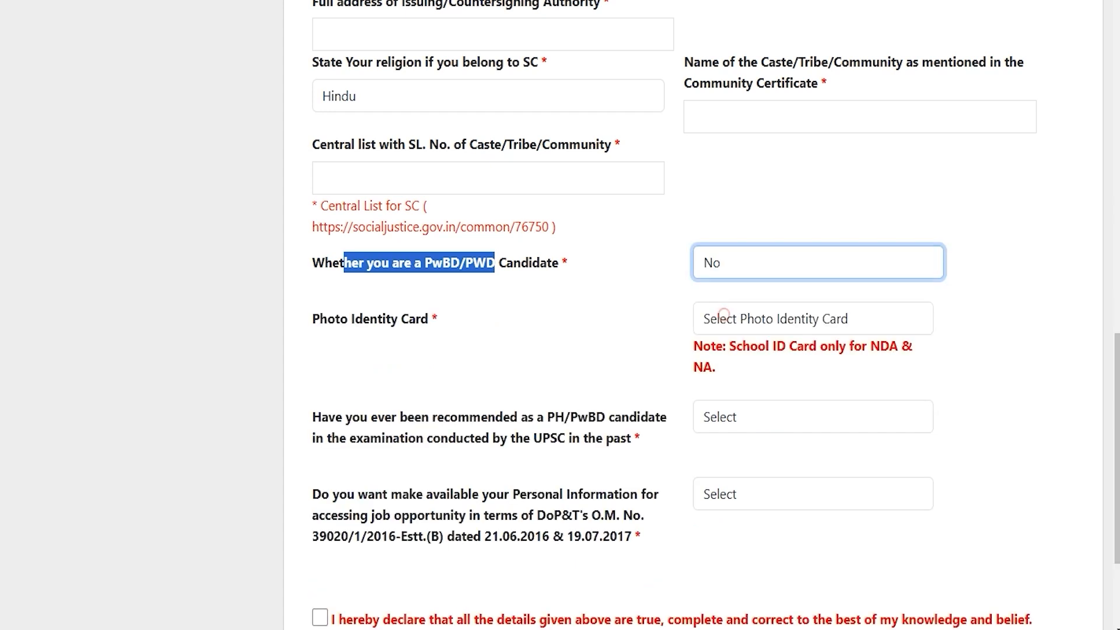
# Choose Voter ID as the photo identity card and enter its card number.
pyautogui.moveTo(319, 319); pyautogui.dragTo(416, 319)
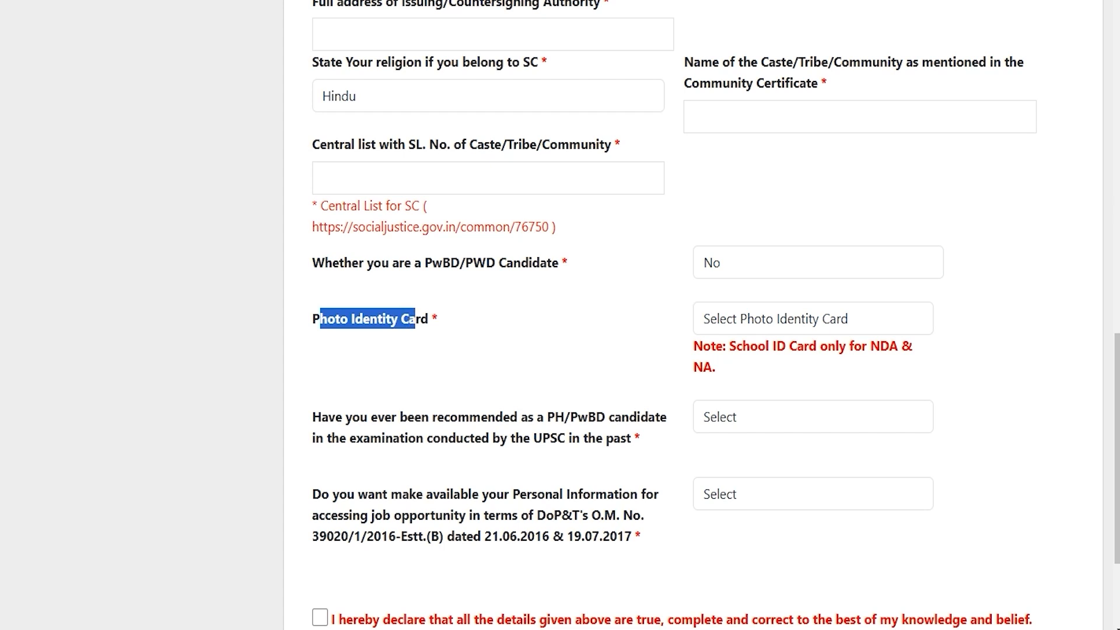
pyautogui.click(762, 319)
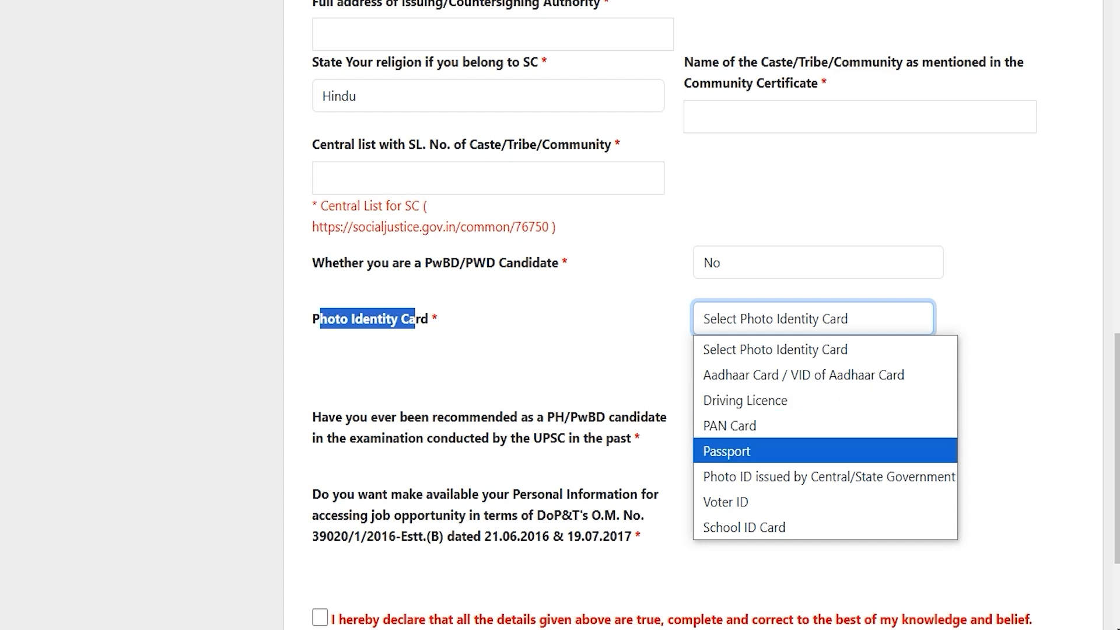
pyautogui.click(731, 500)
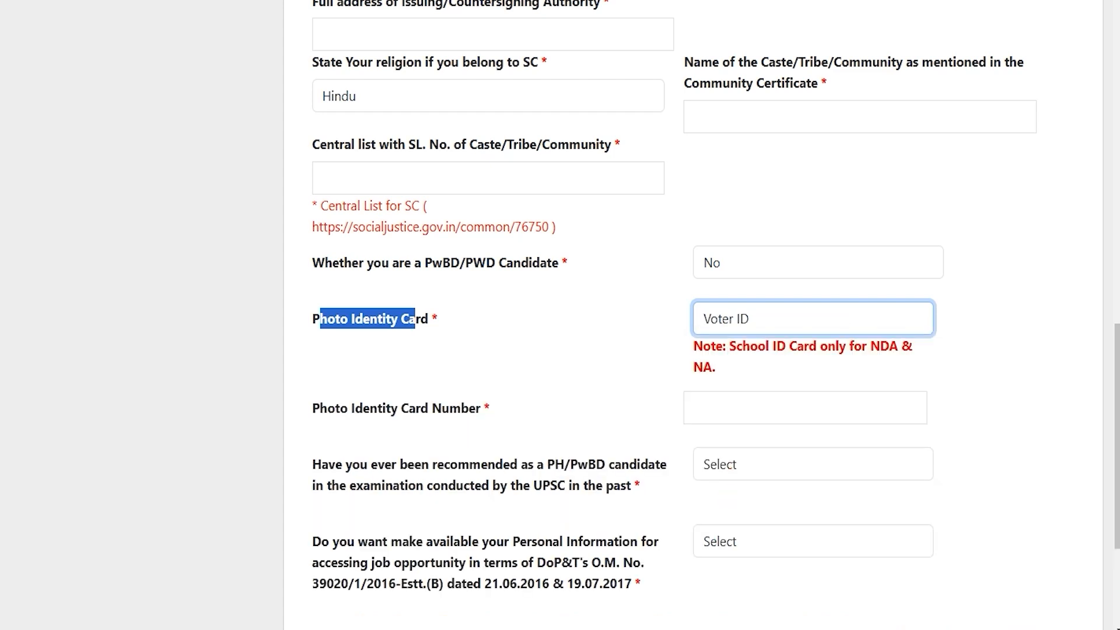
pyautogui.click(742, 407)
pyautogui.scroll(-3, 752, 366)
pyautogui.click(752, 366)
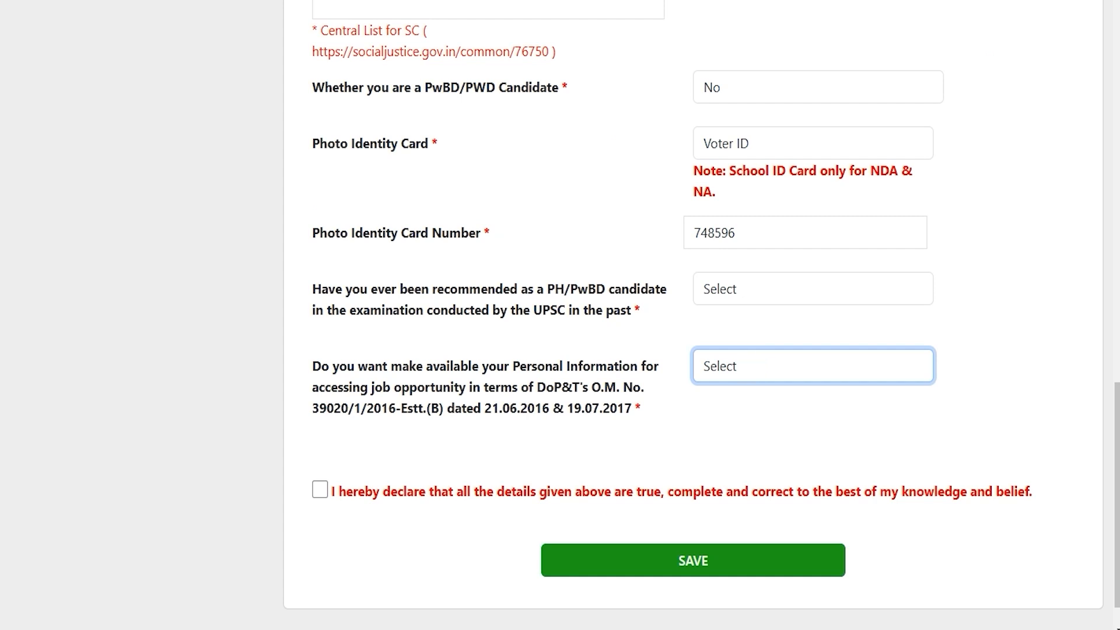
# Answer No to the past PH/PwBD recommendation question.
pyautogui.moveTo(385, 288); pyautogui.dragTo(648, 288)
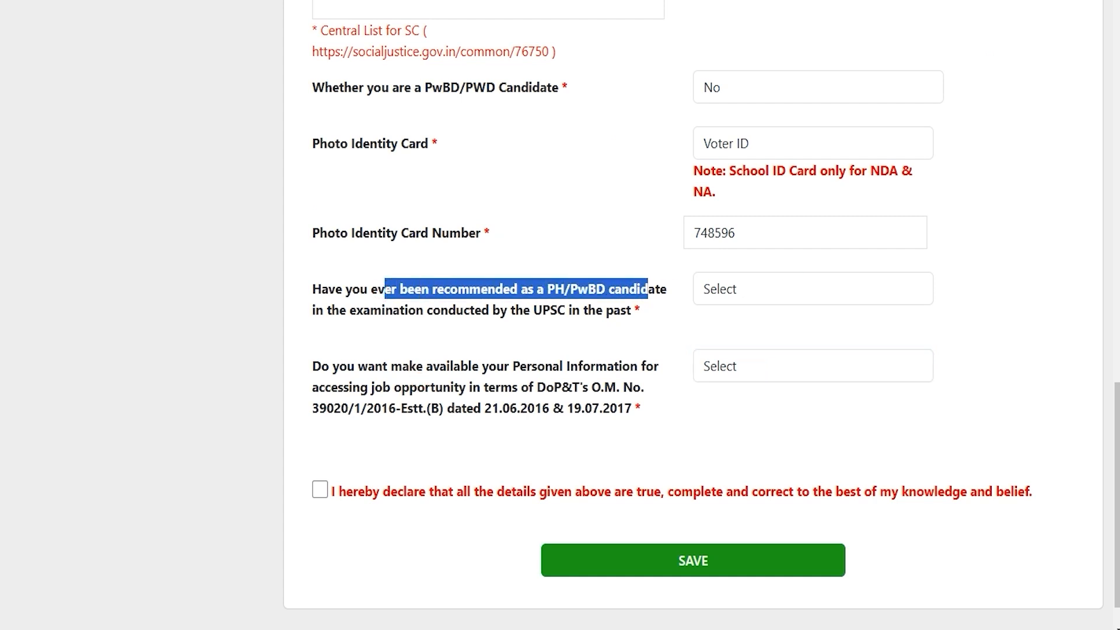
pyautogui.moveTo(409, 310); pyautogui.dragTo(482, 309)
pyautogui.click(730, 287)
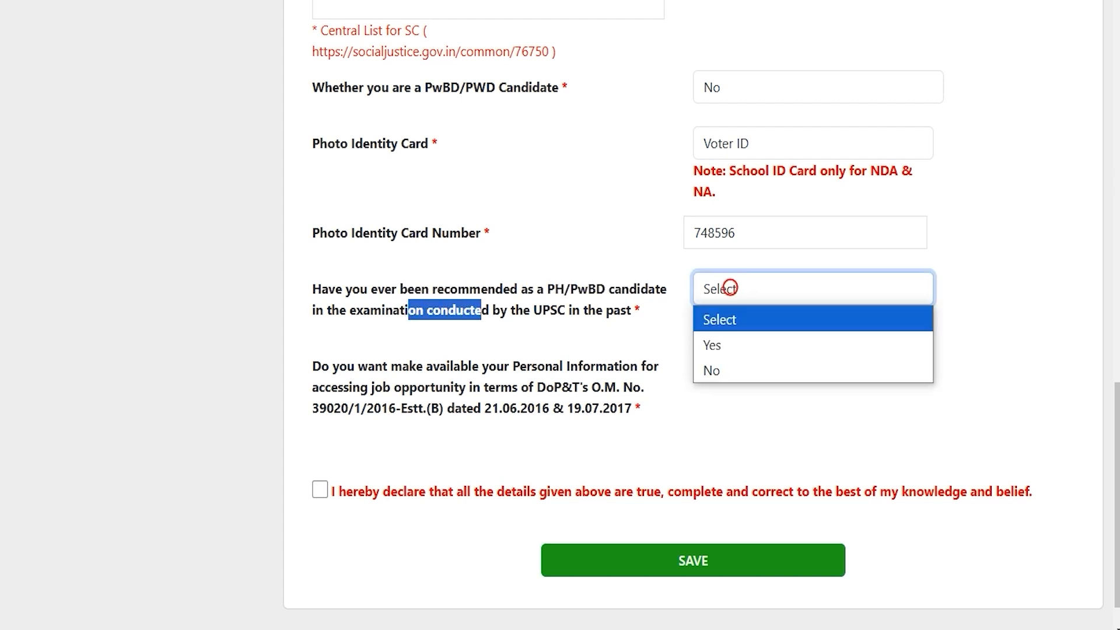
pyautogui.click(727, 344)
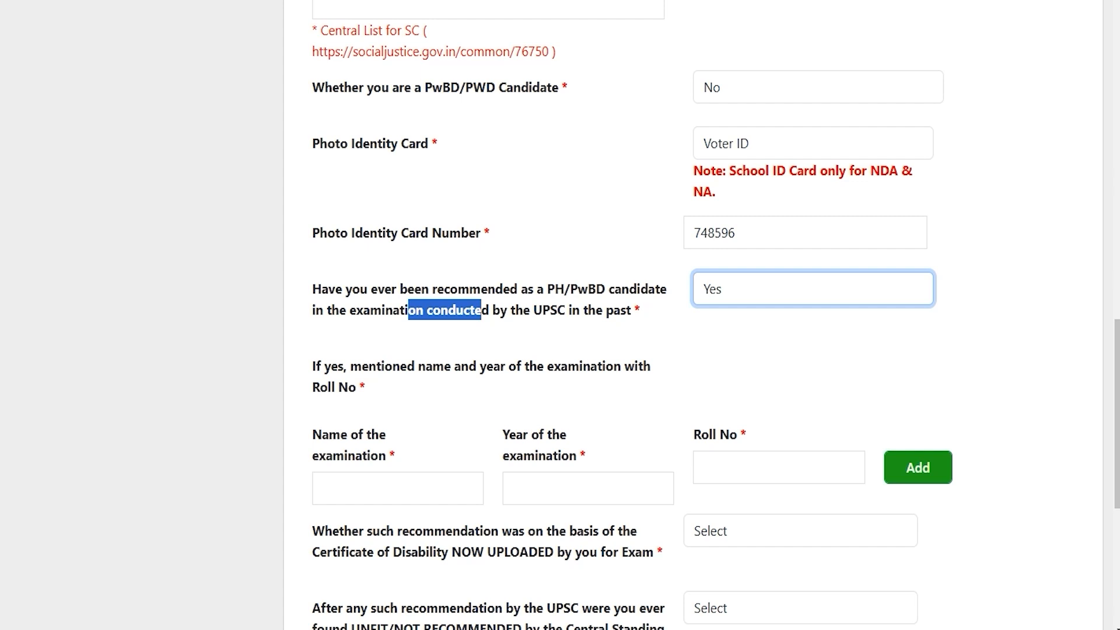
pyautogui.click(363, 476)
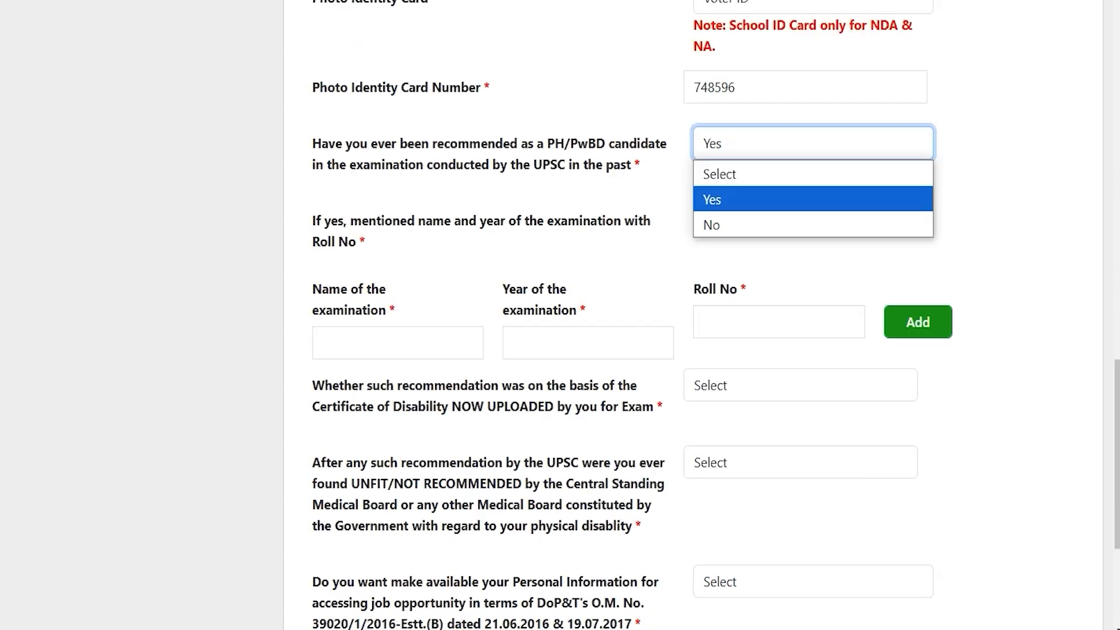
pyautogui.click(733, 137)
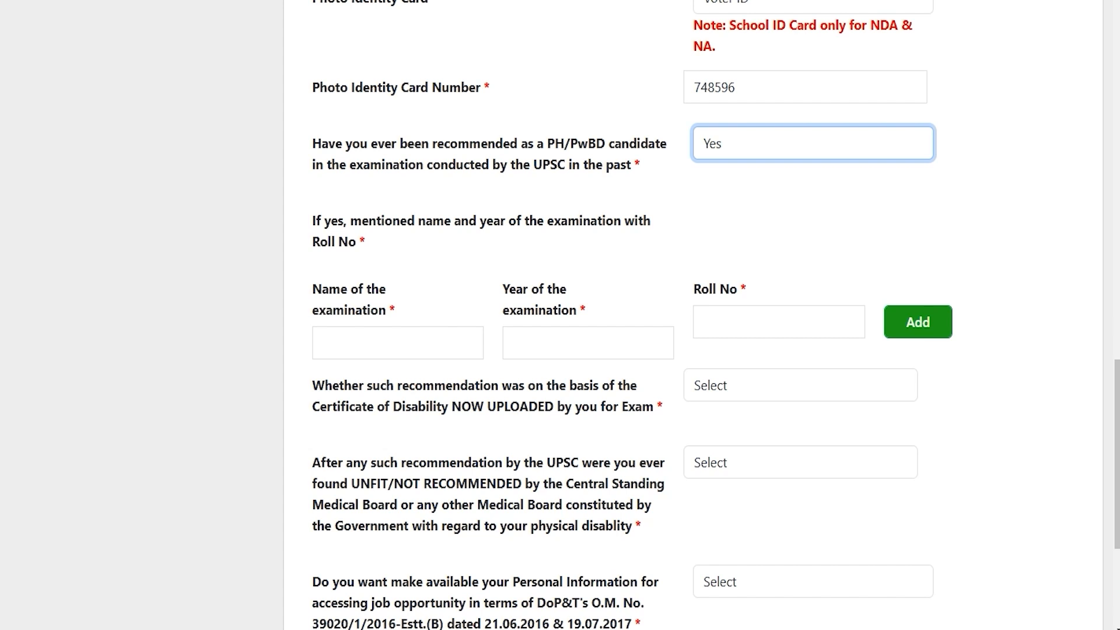
pyautogui.click(734, 137)
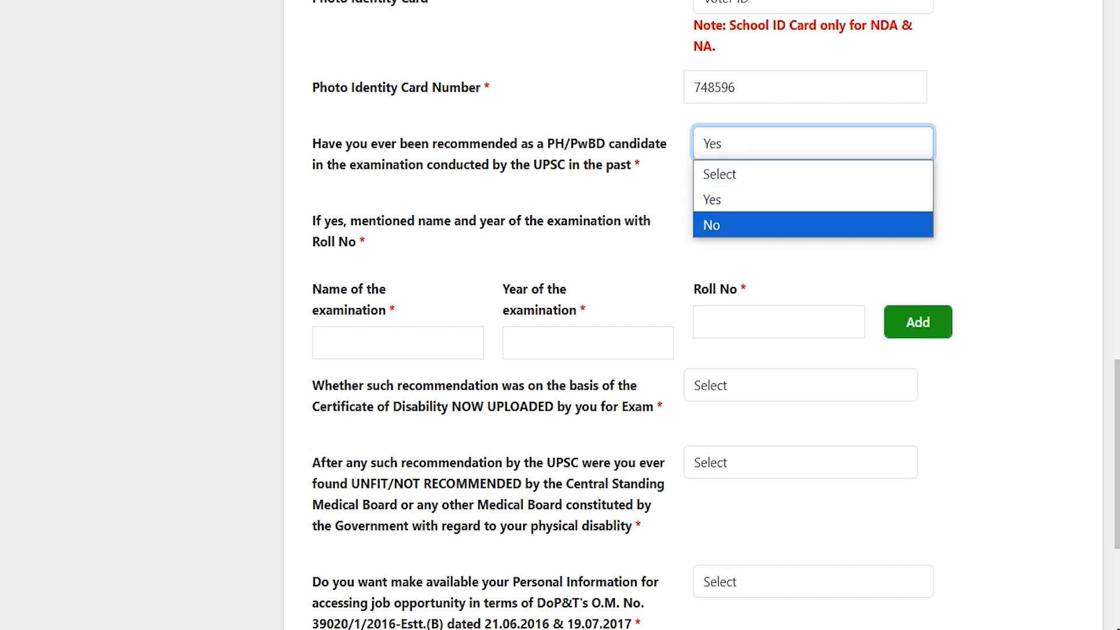
pyautogui.click(718, 222)
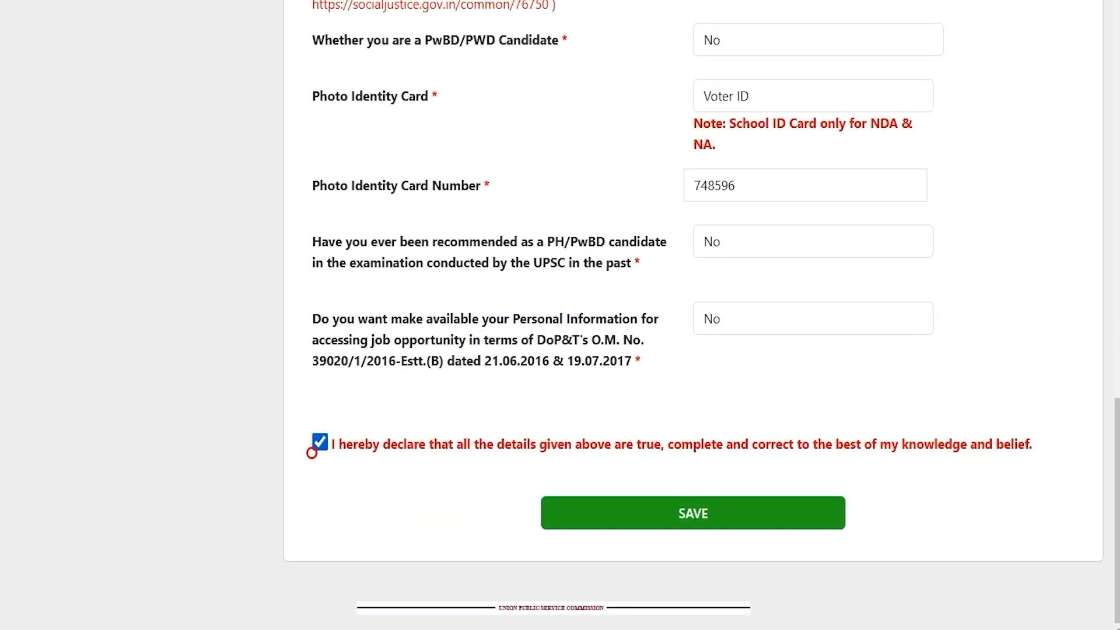
# Answer Yes to sharing personal information, accept the declaration, and save the form.
pyautogui.click(321, 442)
pyautogui.click(448, 356)
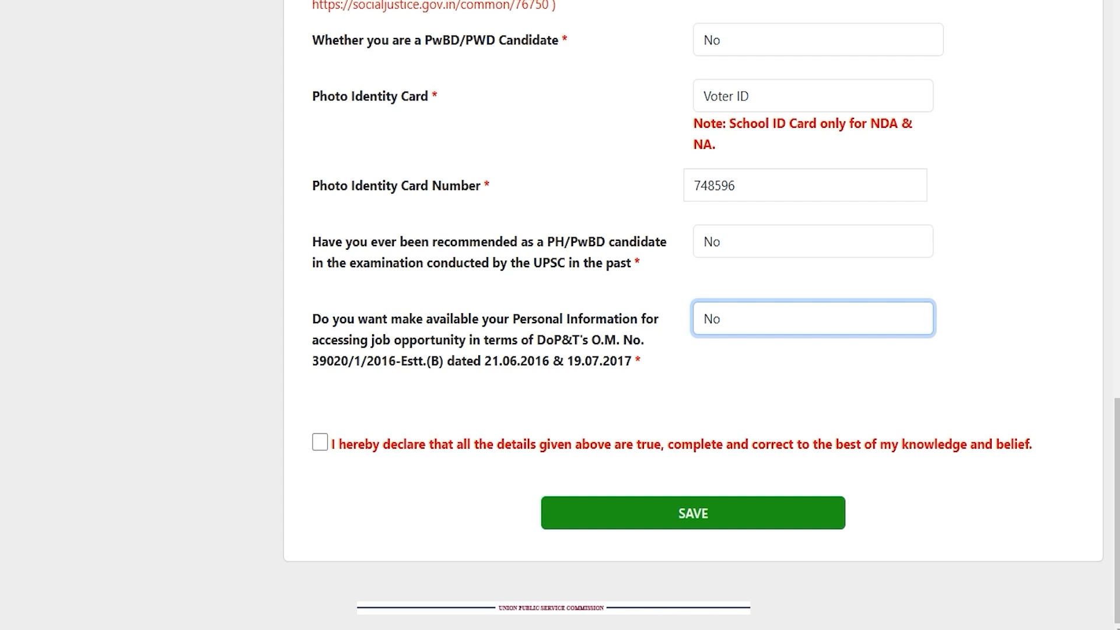
pyautogui.moveTo(329, 319); pyautogui.dragTo(591, 319)
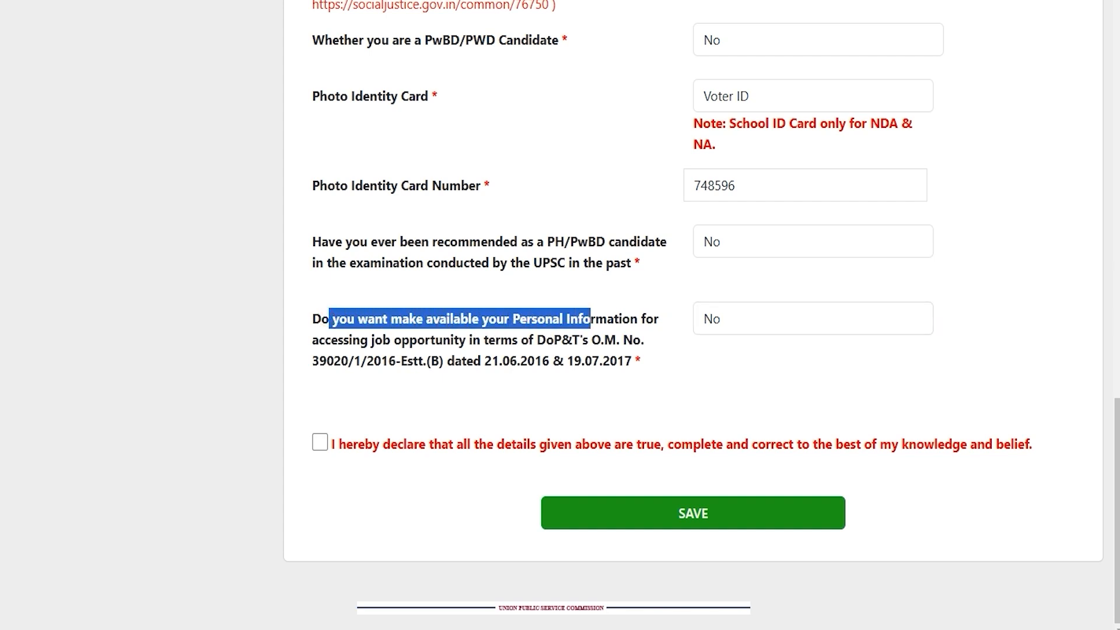
pyautogui.click(754, 328)
pyautogui.click(721, 368)
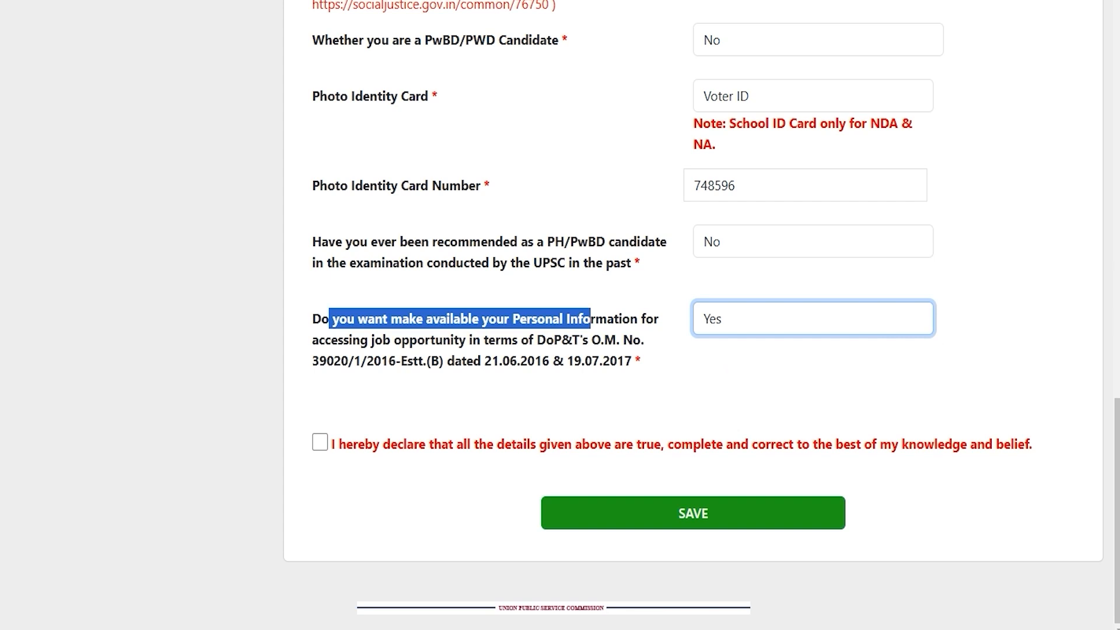
pyautogui.click(505, 379)
pyautogui.click(319, 441)
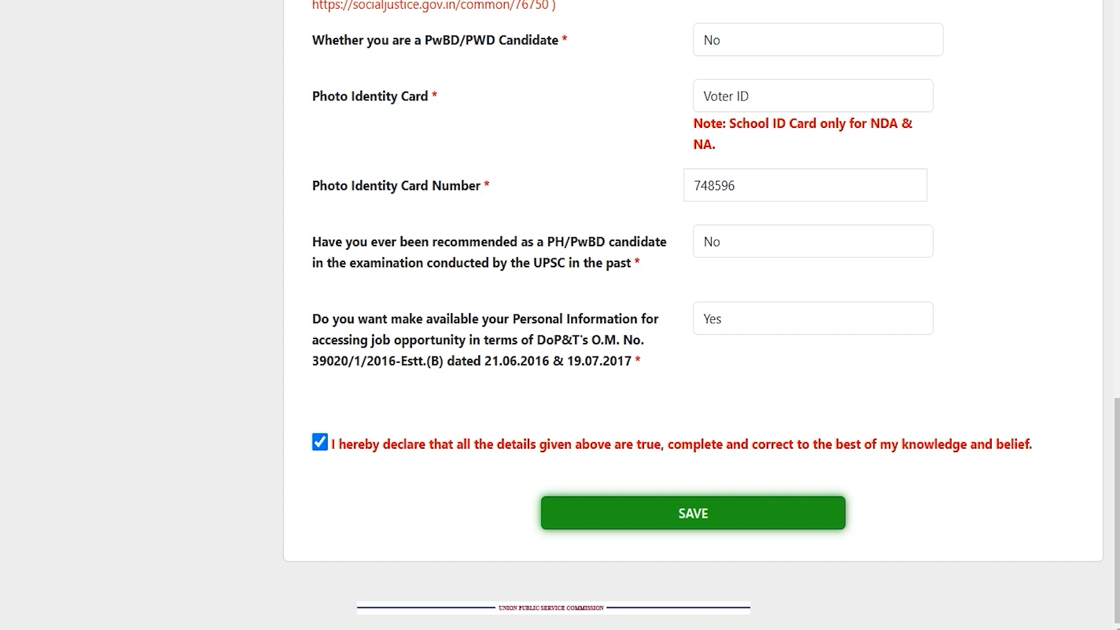
pyautogui.click(693, 513)
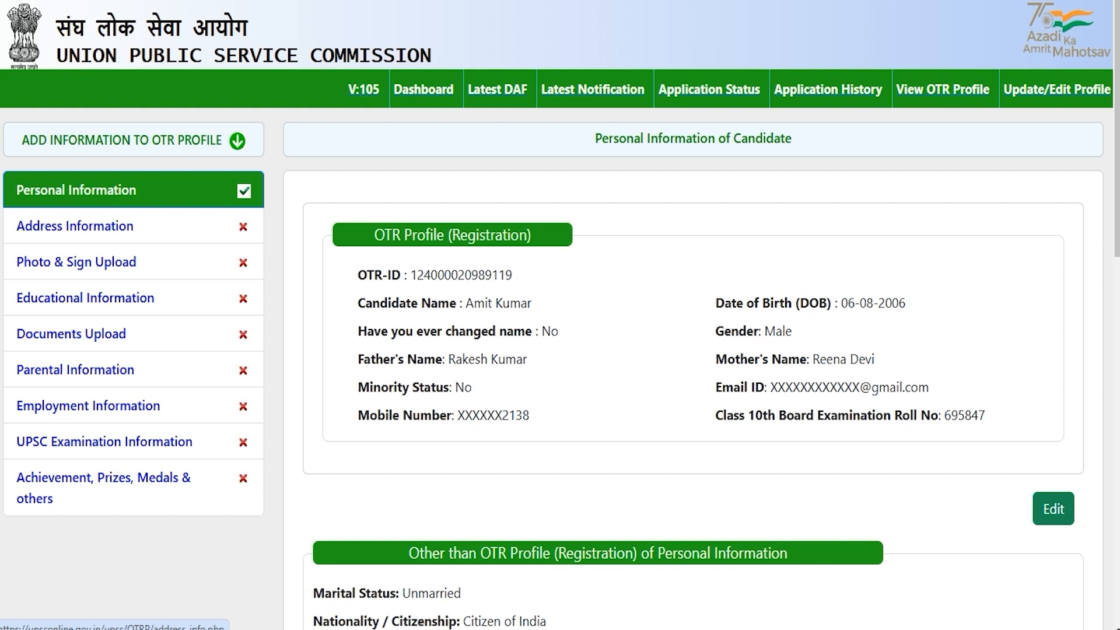
# Open the Address Information section and scroll through its form.
pyautogui.click(53, 226)
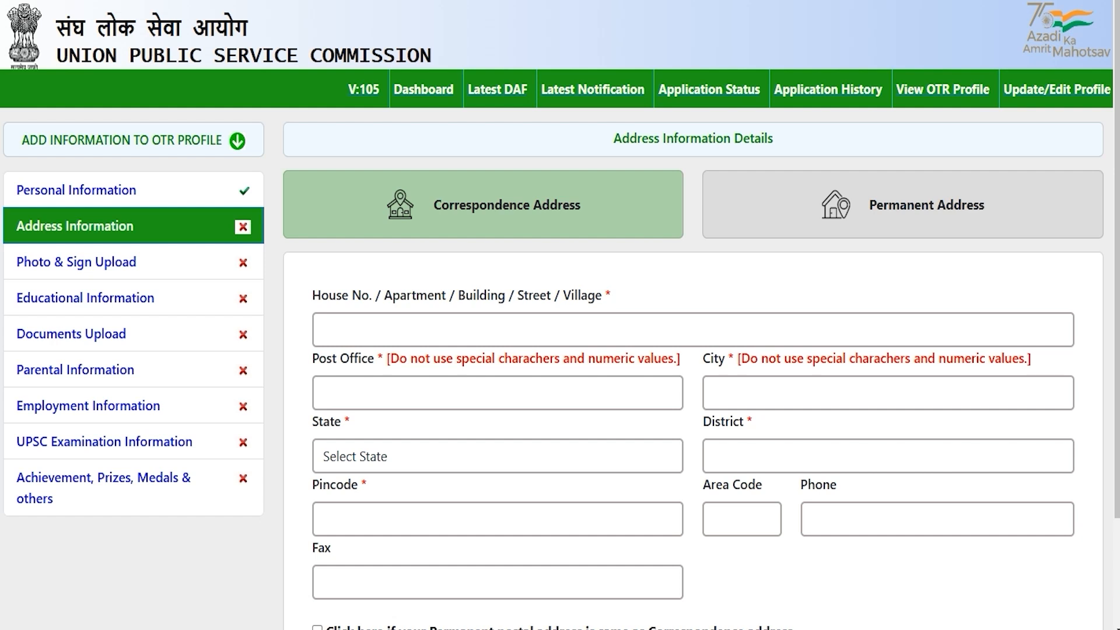
pyautogui.scroll(-2, 560, 315)
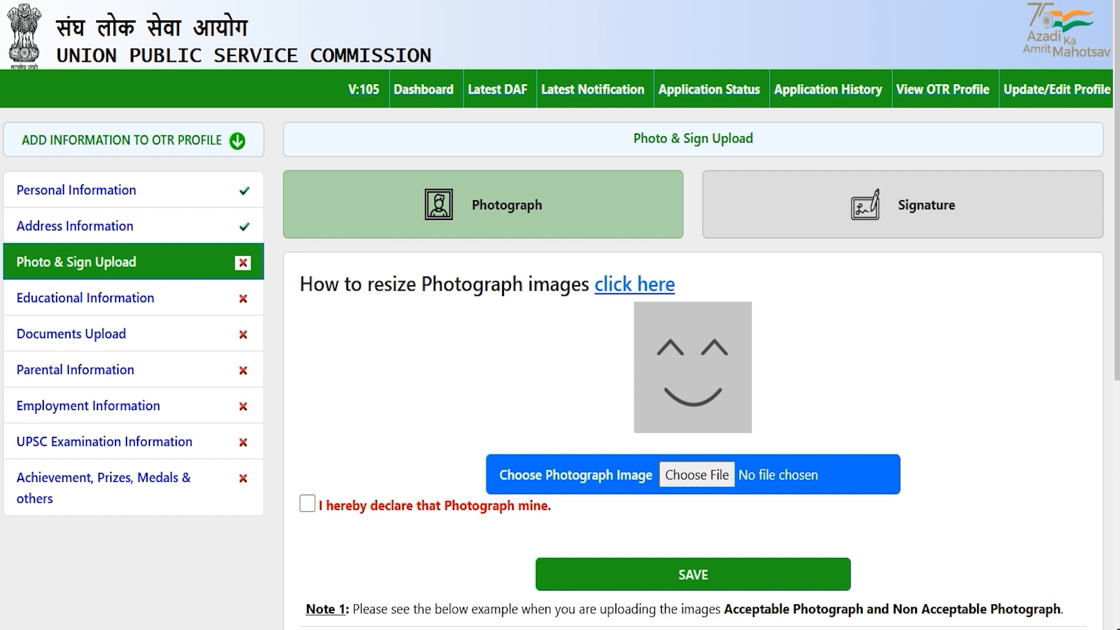
# Review the photograph upload notes, including the dimension limits in Note 3.
pyautogui.scroll(-6, 560, 315)
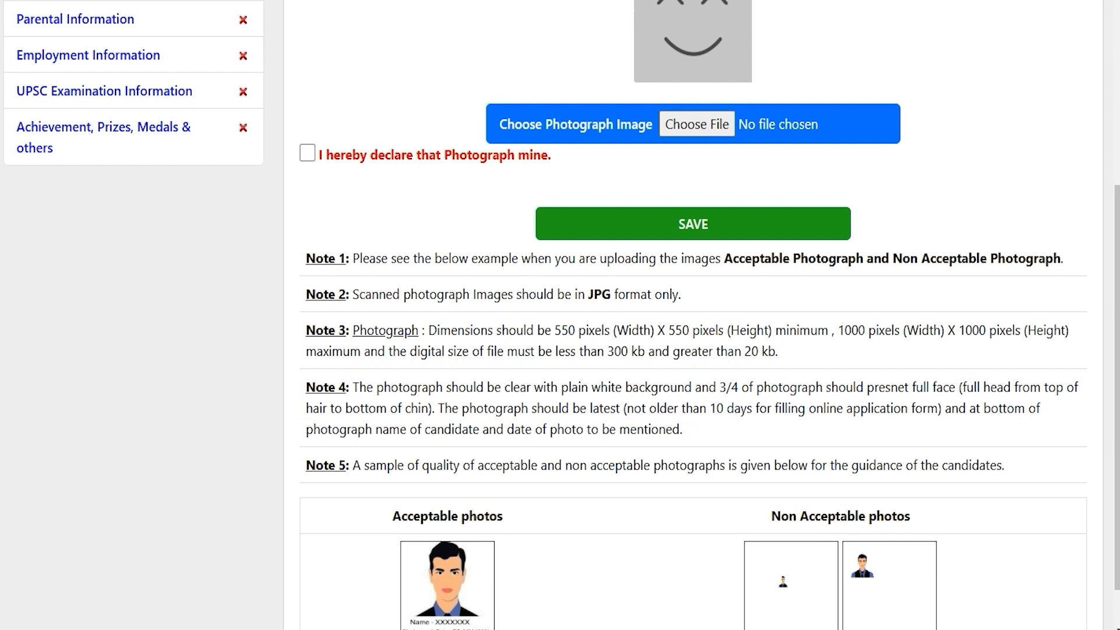
pyautogui.moveTo(555, 330); pyautogui.dragTo(941, 331)
pyautogui.scroll(-1, 940, 330)
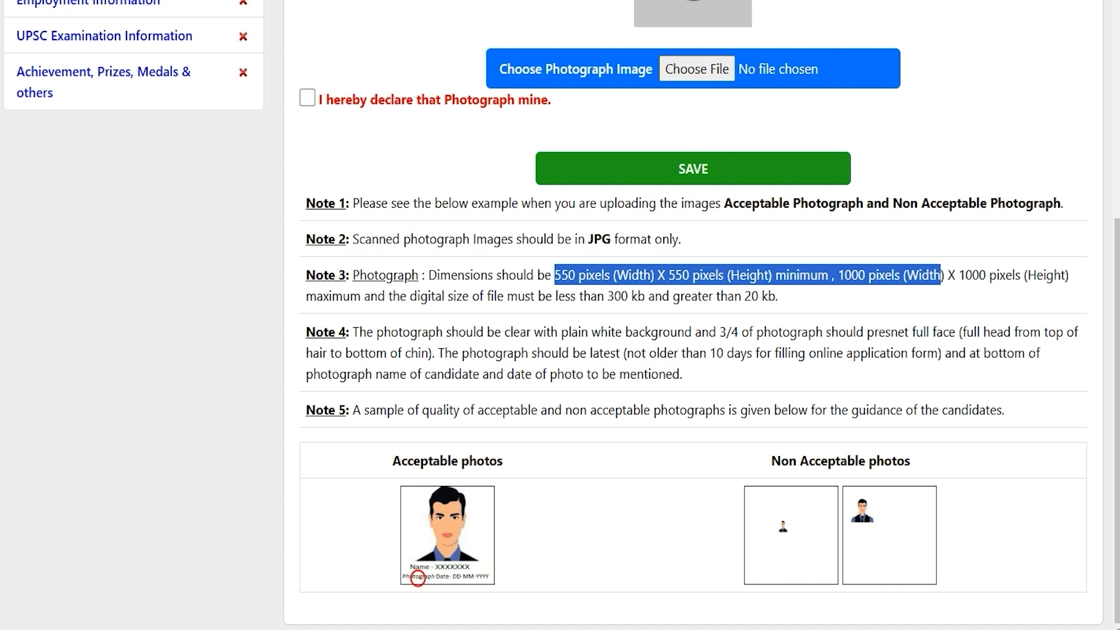
pyautogui.click(462, 576)
pyautogui.click(472, 577)
pyautogui.click(695, 356)
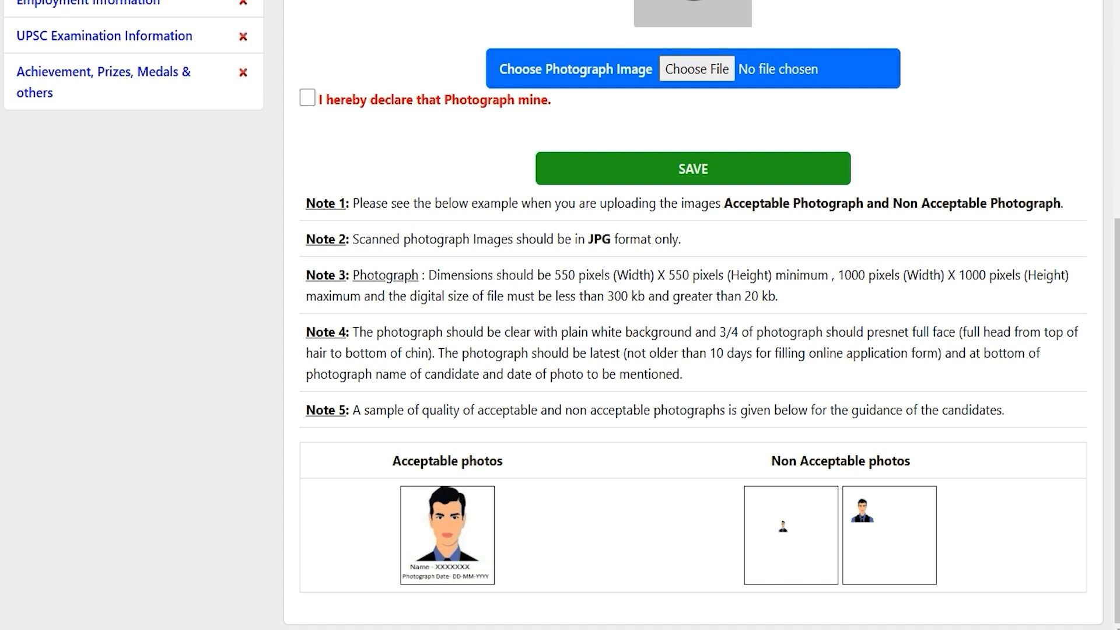
pyautogui.scroll(6, 560, 315)
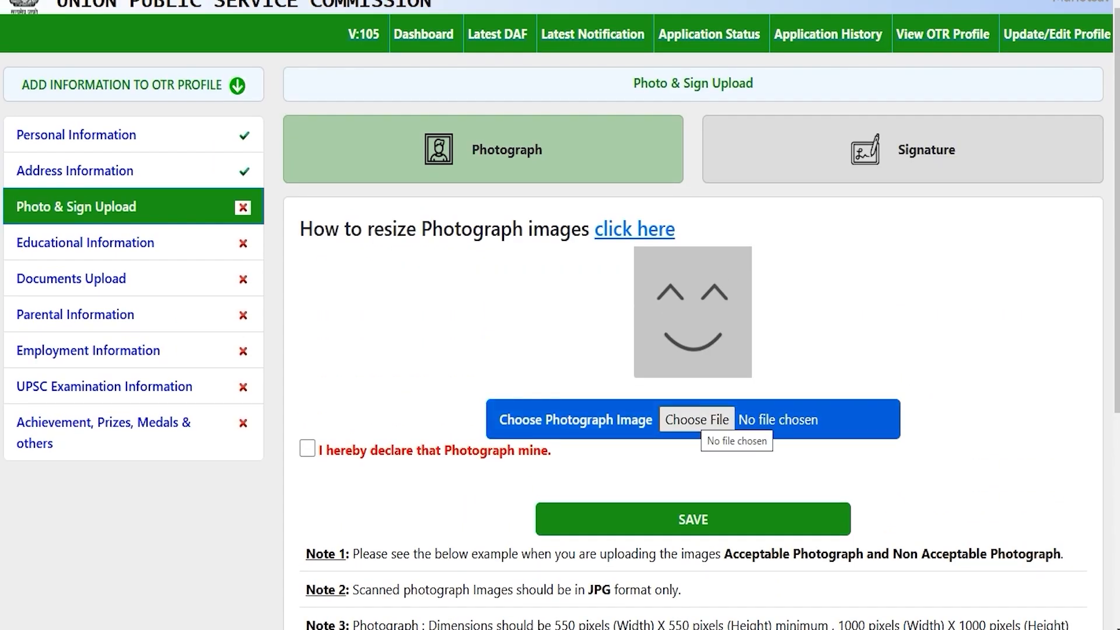
# Cancel the photograph file chooser and open the How to resize Photograph images guide.
pyautogui.click(697, 420)
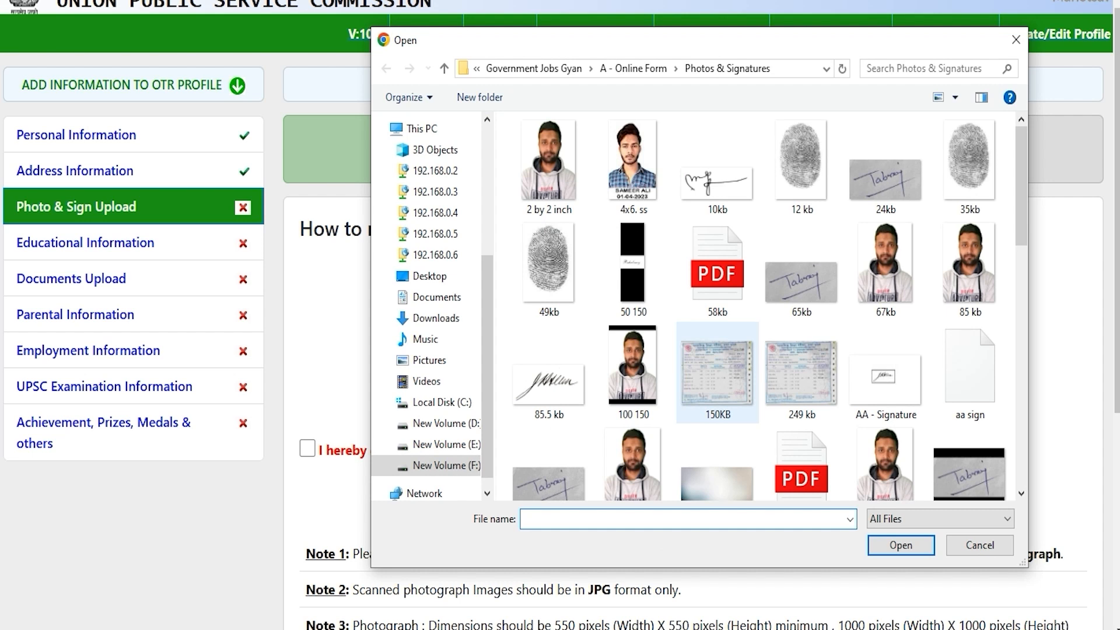
pyautogui.click(990, 546)
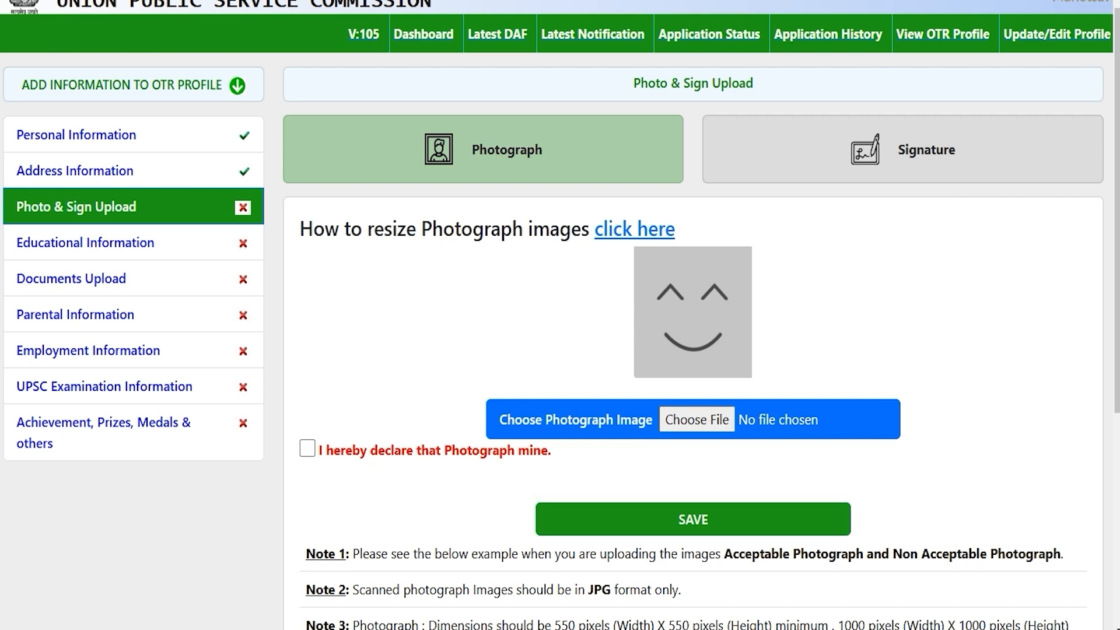
pyautogui.moveTo(325, 229); pyautogui.dragTo(560, 229)
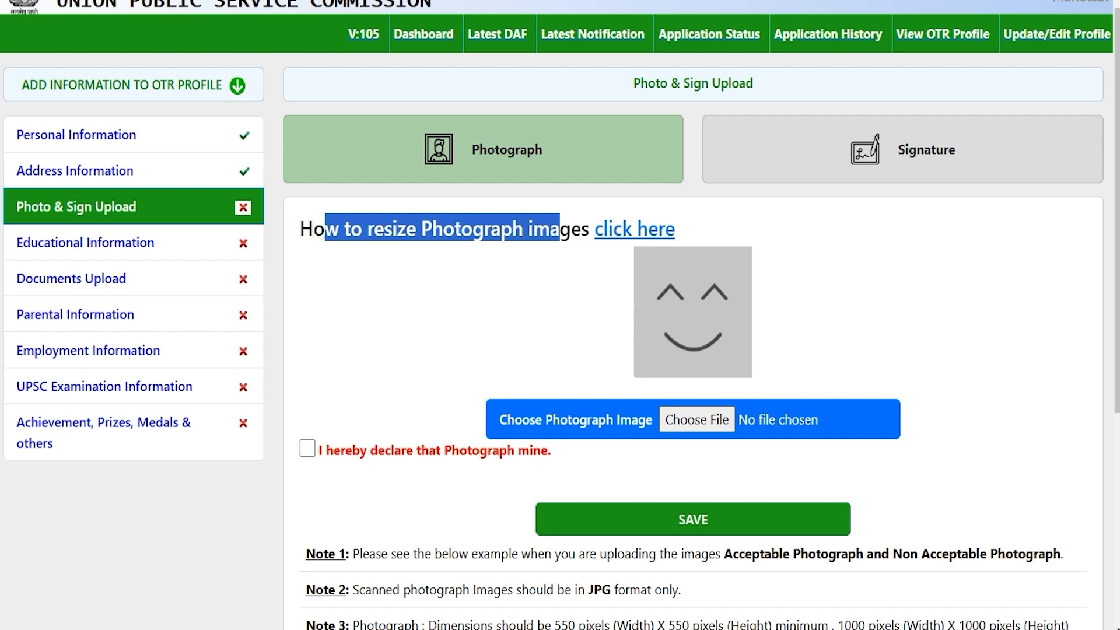
pyautogui.click(623, 233)
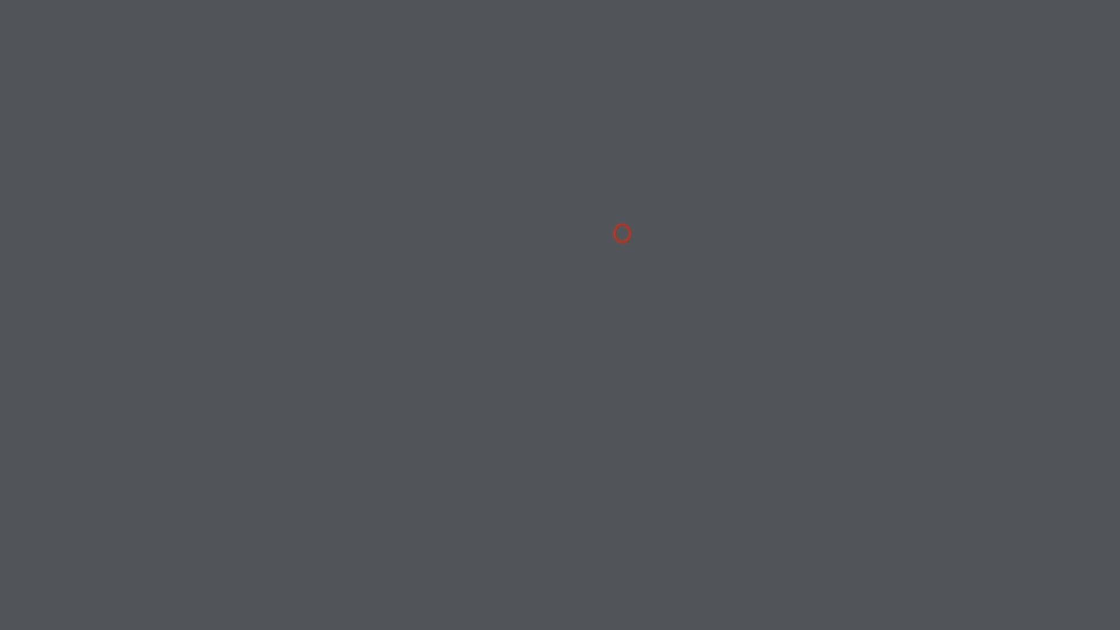
# Scroll through the photograph resizing guide PDF.
pyautogui.click(555, 338)
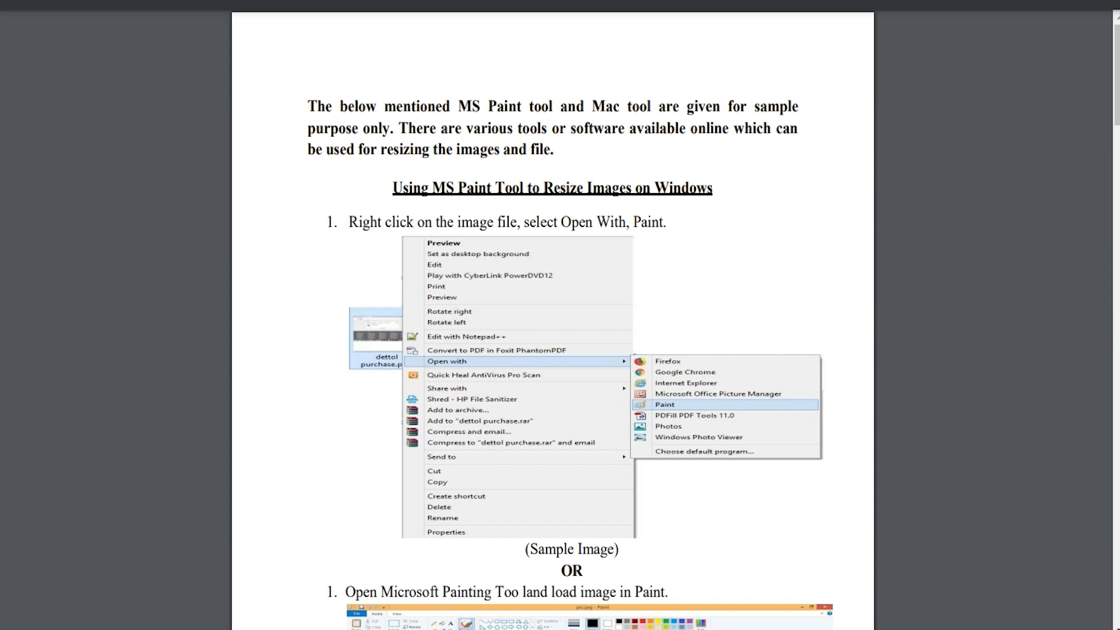
pyautogui.scroll(-6, 553, 315)
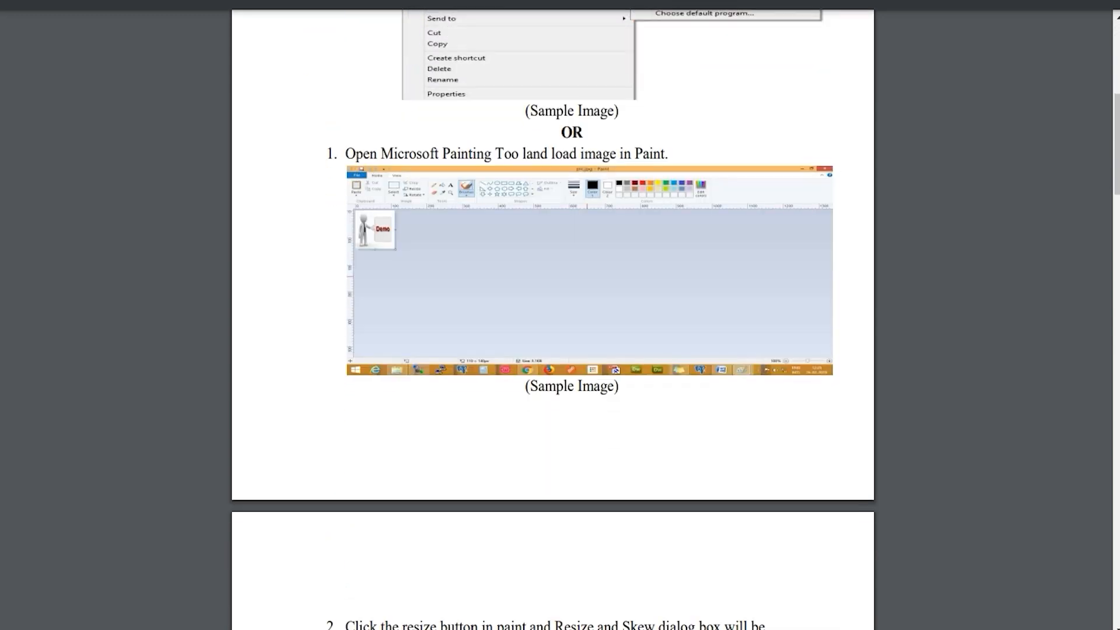
pyautogui.scroll(-14, 553, 315)
pyautogui.scroll(5, 553, 315)
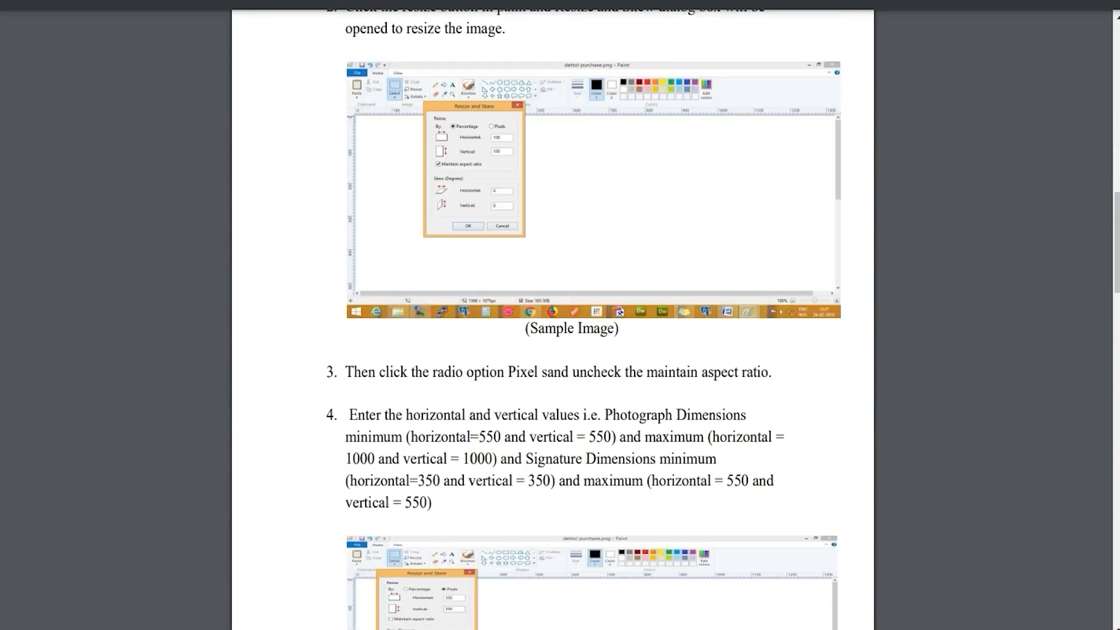
pyautogui.scroll(-20, 553, 315)
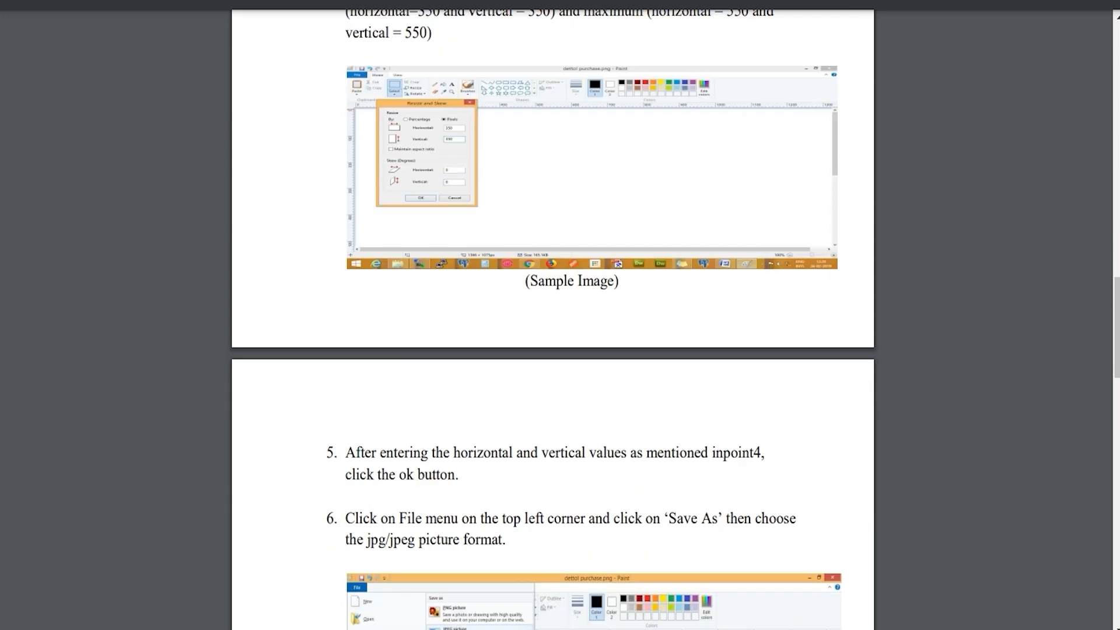
pyautogui.scroll(-12, 553, 315)
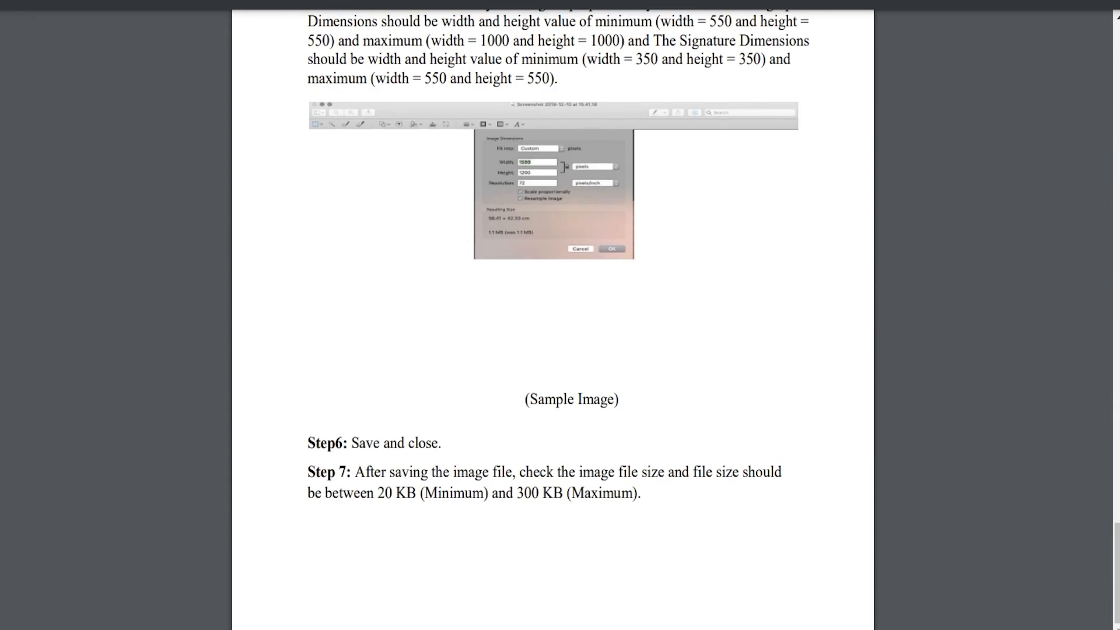
pyautogui.scroll(15, 553, 315)
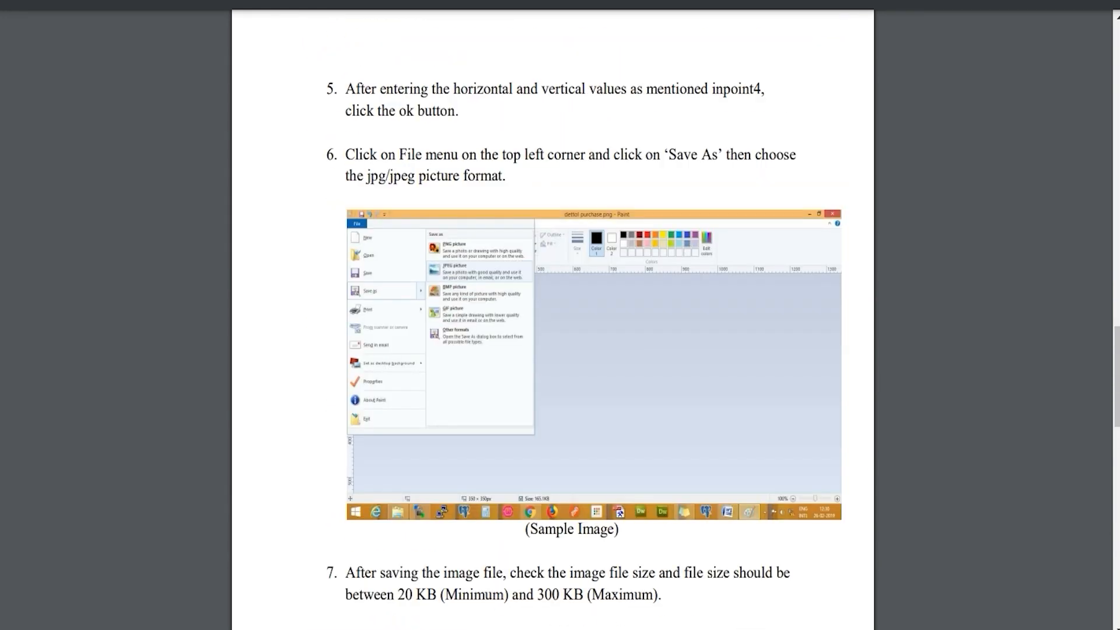
pyautogui.scroll(5, 553, 315)
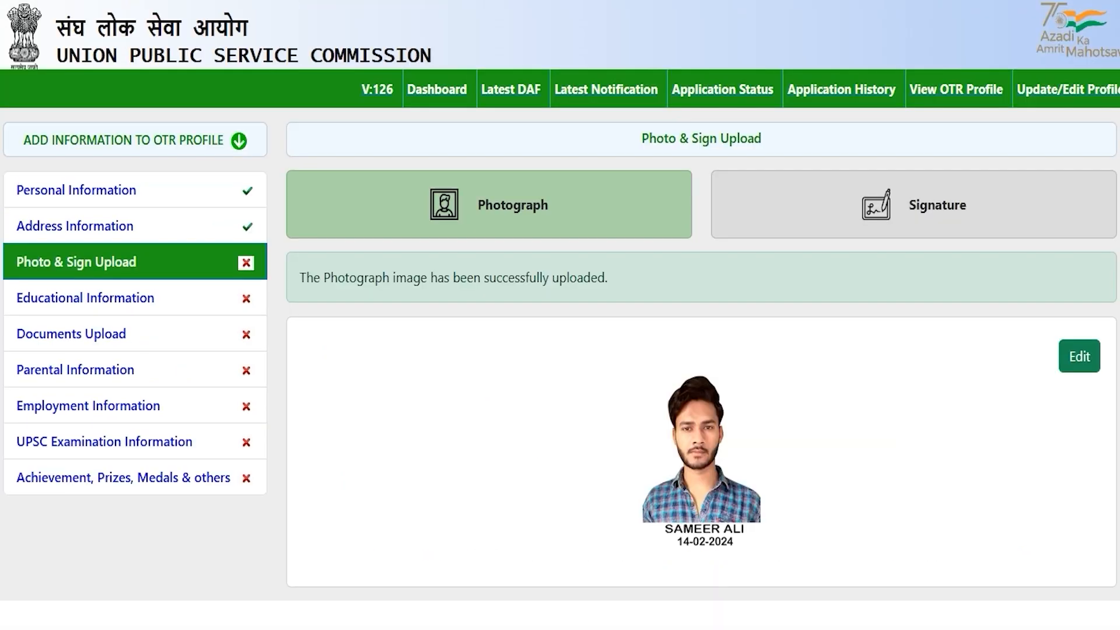
# Switch to the Signature tab and review its dimension and file size limits.
pyautogui.click(905, 205)
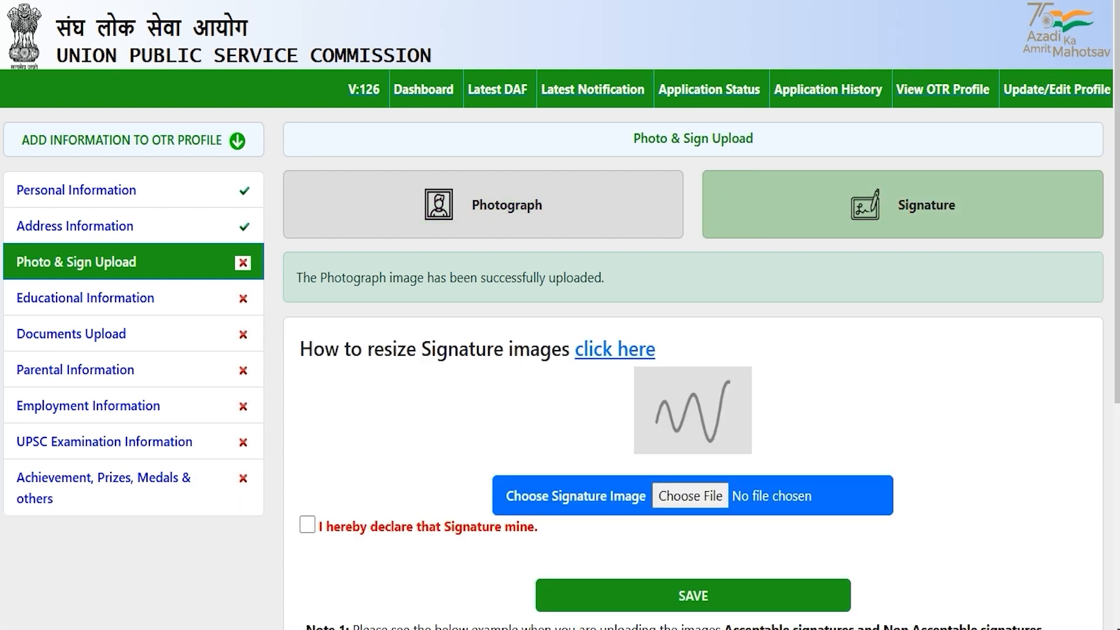
pyautogui.scroll(-3, 560, 315)
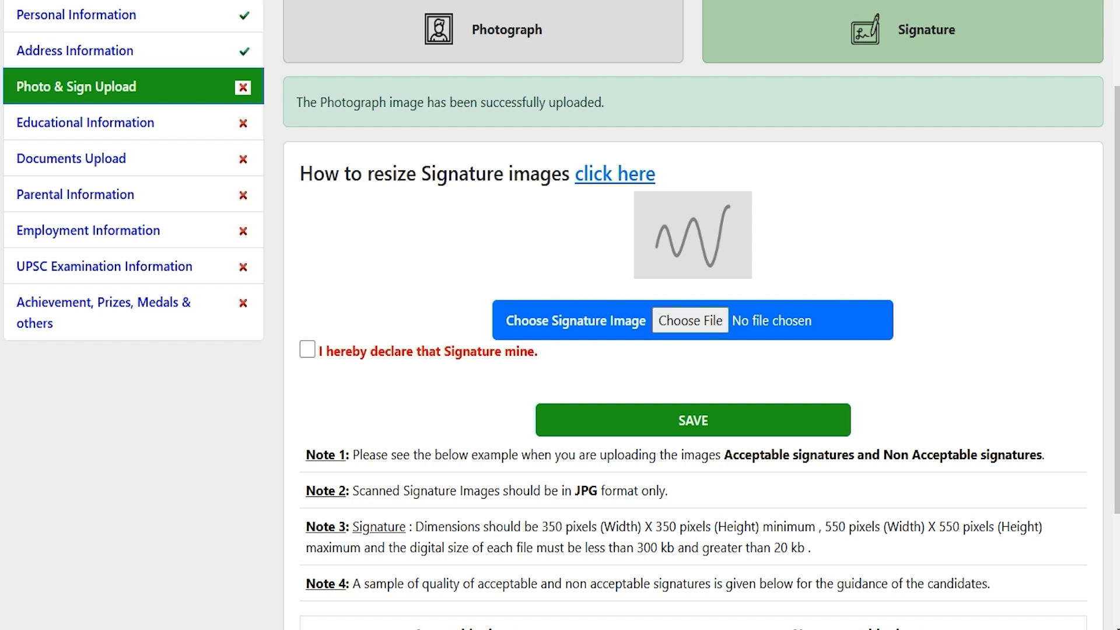
pyautogui.moveTo(575, 490); pyautogui.dragTo(588, 491)
pyautogui.scroll(-3, 588, 491)
pyautogui.moveTo(547, 353); pyautogui.dragTo(935, 353)
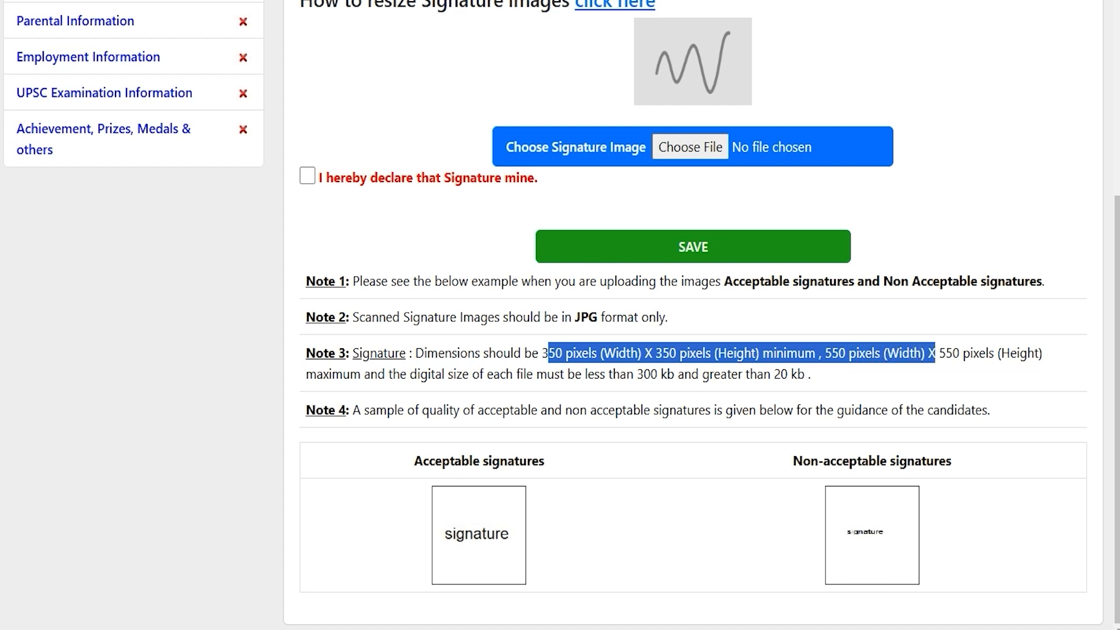
pyautogui.moveTo(637, 374); pyautogui.dragTo(787, 374)
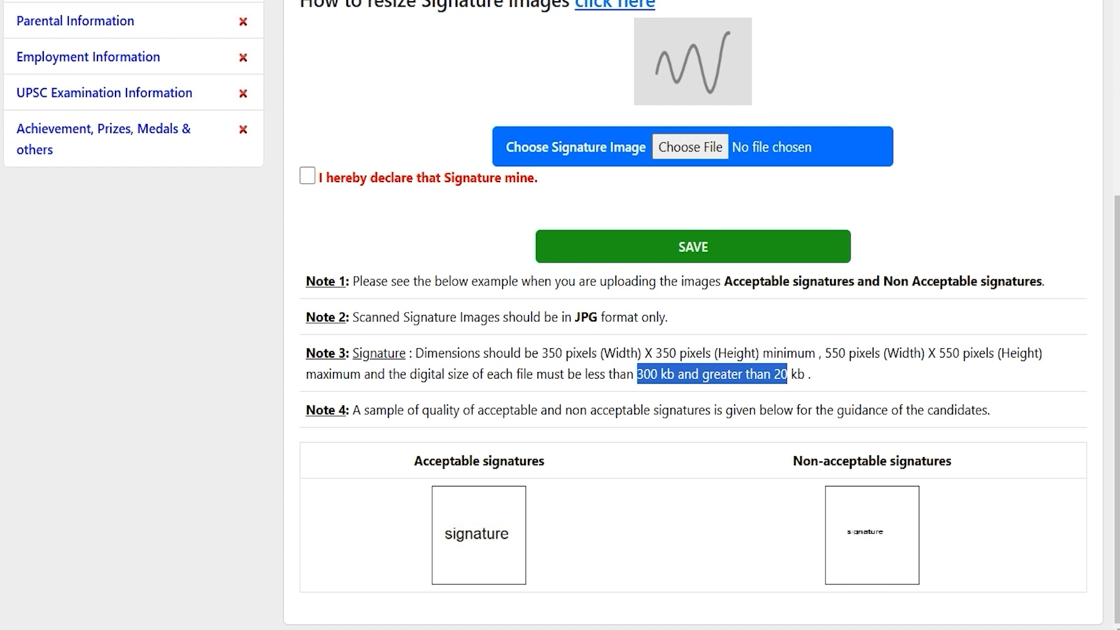
pyautogui.scroll(2, 693, 315)
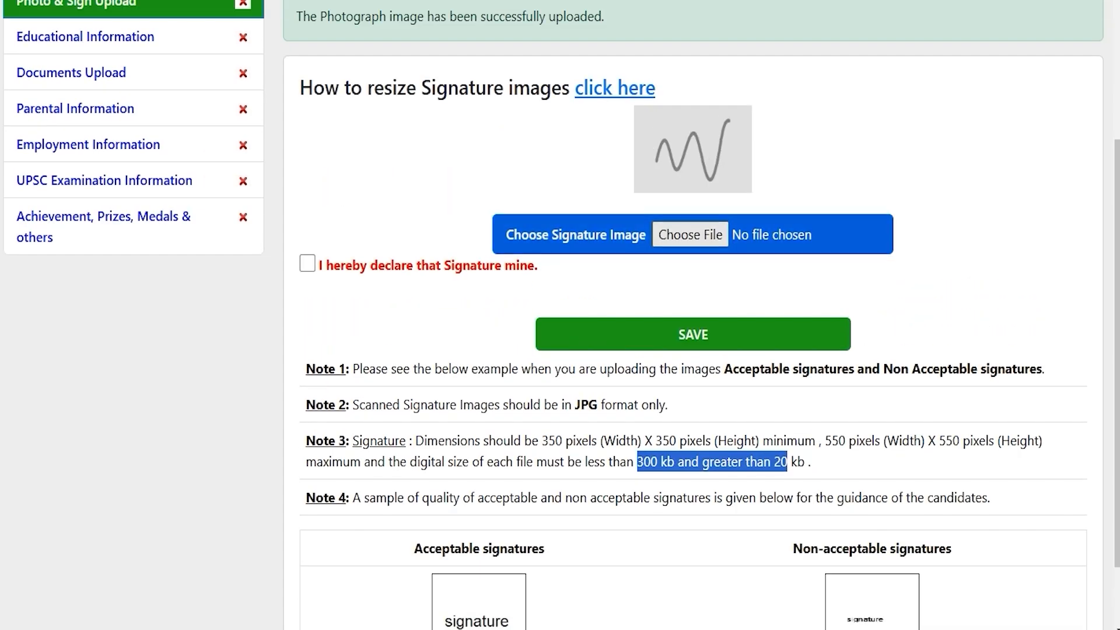
# Upload ssc as the signature, tick the signature declaration, and save.
pyautogui.click(681, 235)
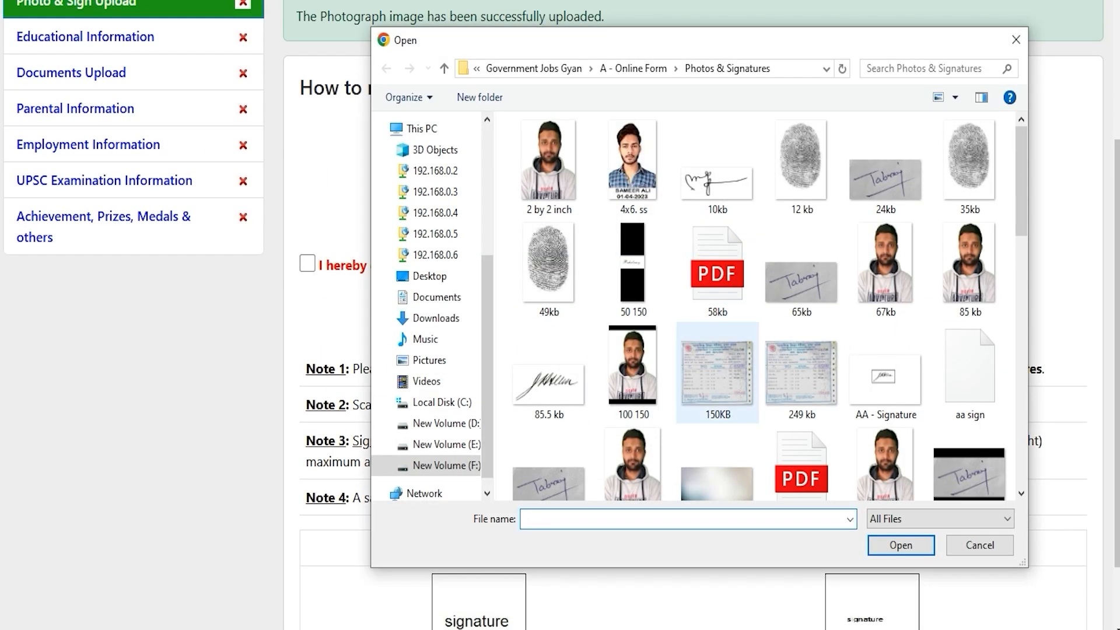
pyautogui.scroll(-5, 717, 409)
pyautogui.scroll(-5, 718, 408)
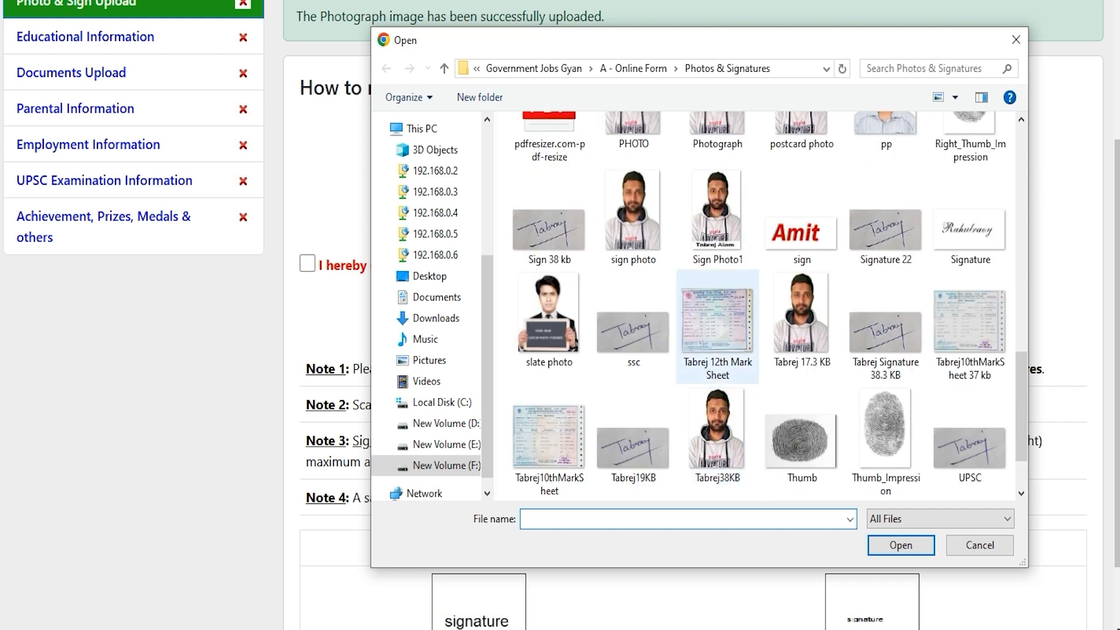
pyautogui.doubleClick(633, 332)
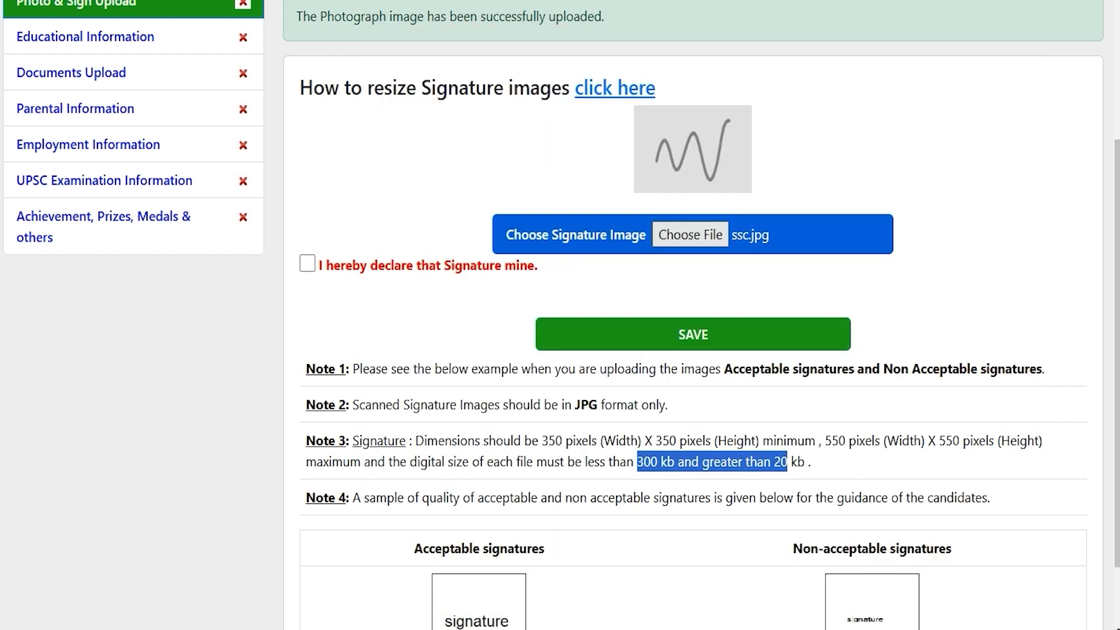
pyautogui.scroll(2, 560, 315)
pyautogui.click(306, 350)
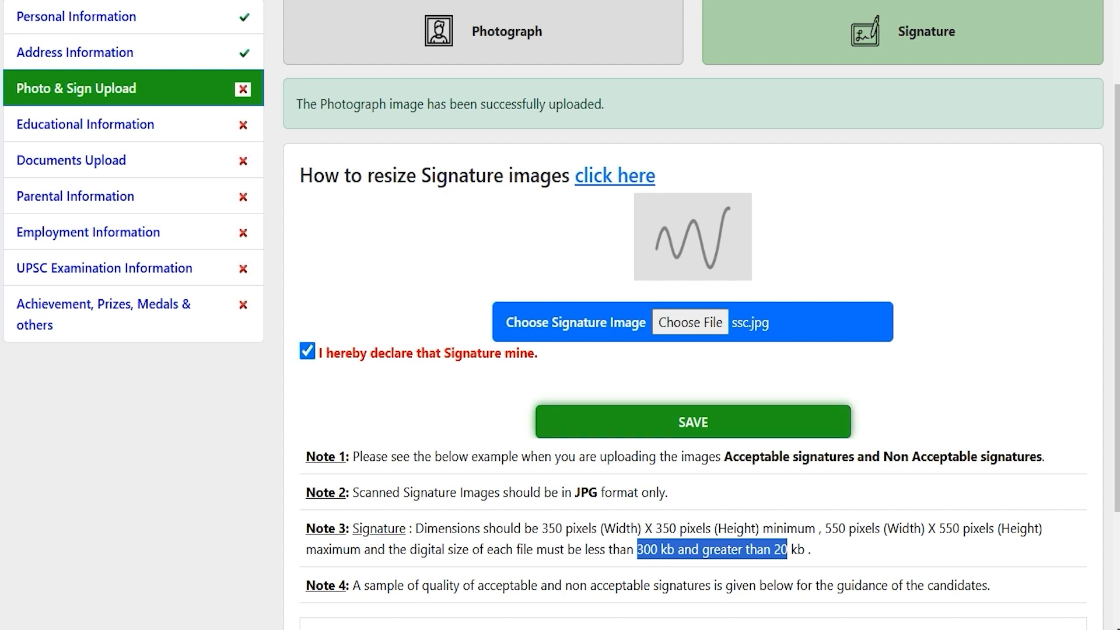
pyautogui.click(693, 422)
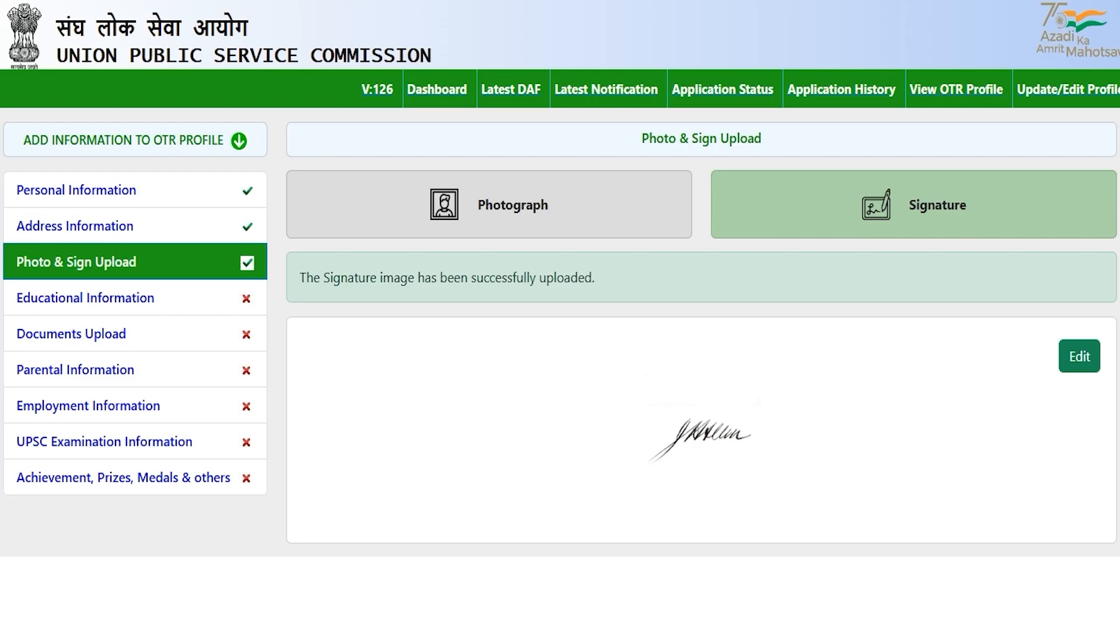
pyautogui.click(278, 371)
# In the Educational Information 10th form, enter class First and percentage 80.
pyautogui.click(85, 297)
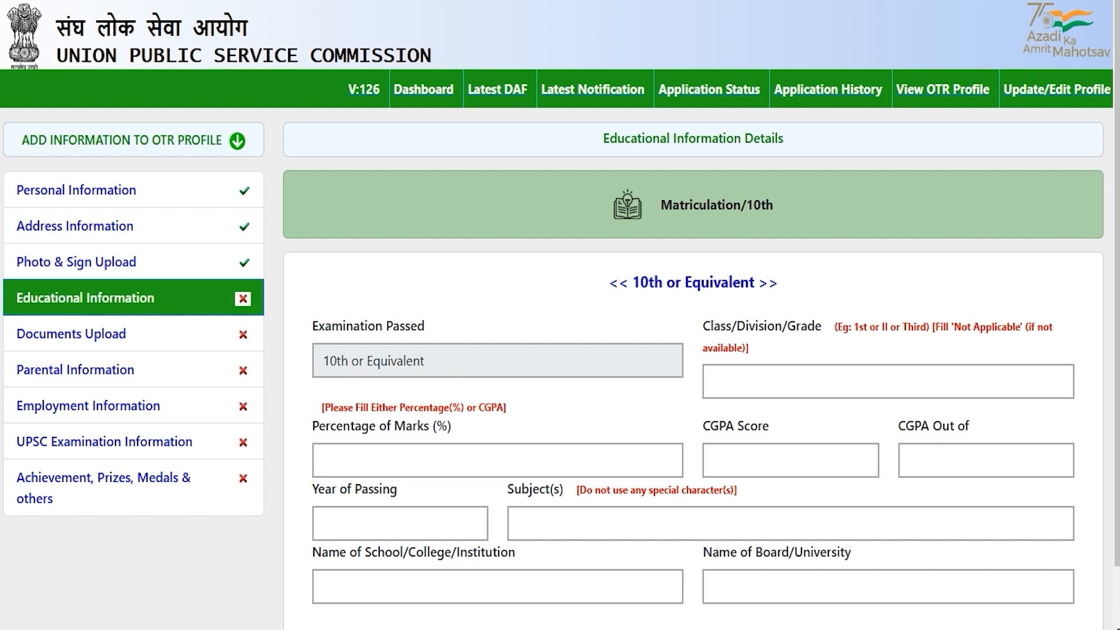
pyautogui.scroll(-1, 560, 315)
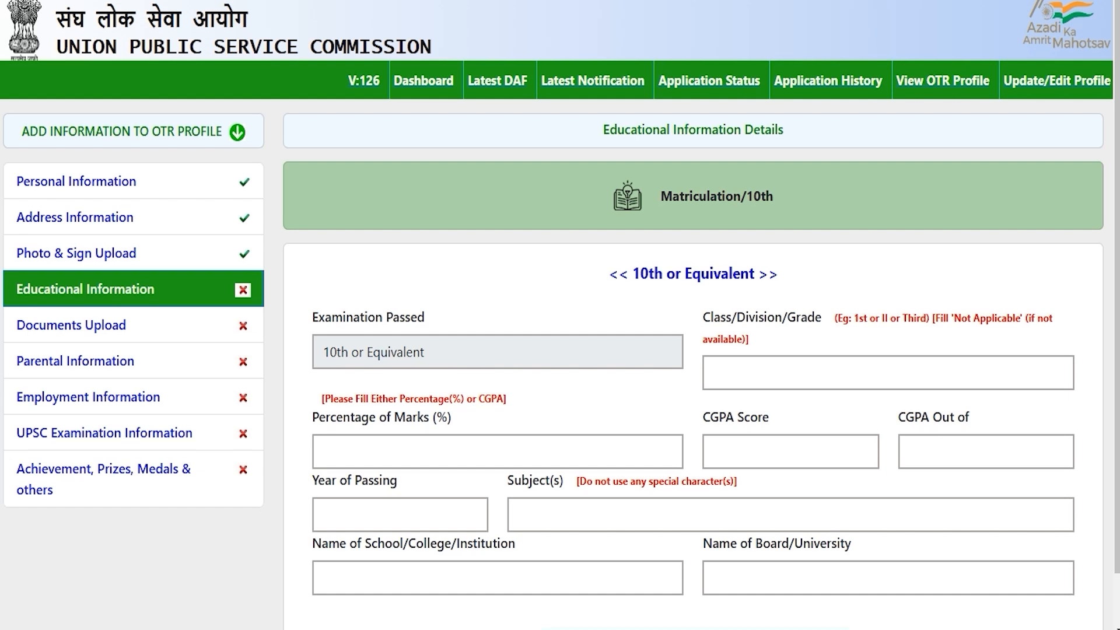
pyautogui.moveTo(640, 217); pyautogui.dragTo(722, 216)
pyautogui.click(722, 217)
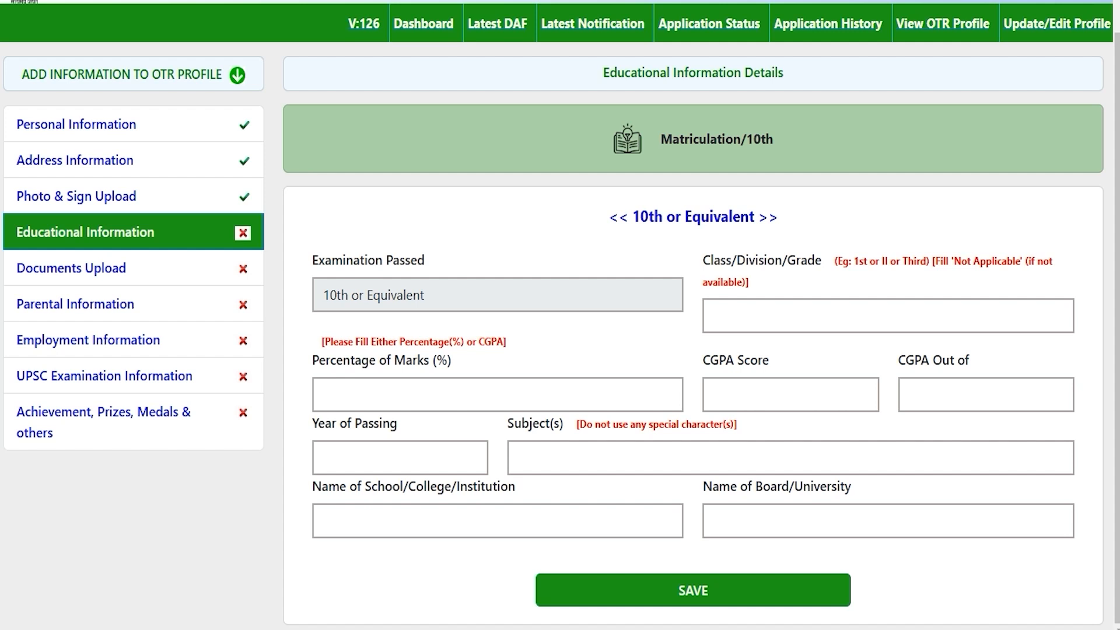
pyautogui.moveTo(640, 216); pyautogui.dragTo(740, 216)
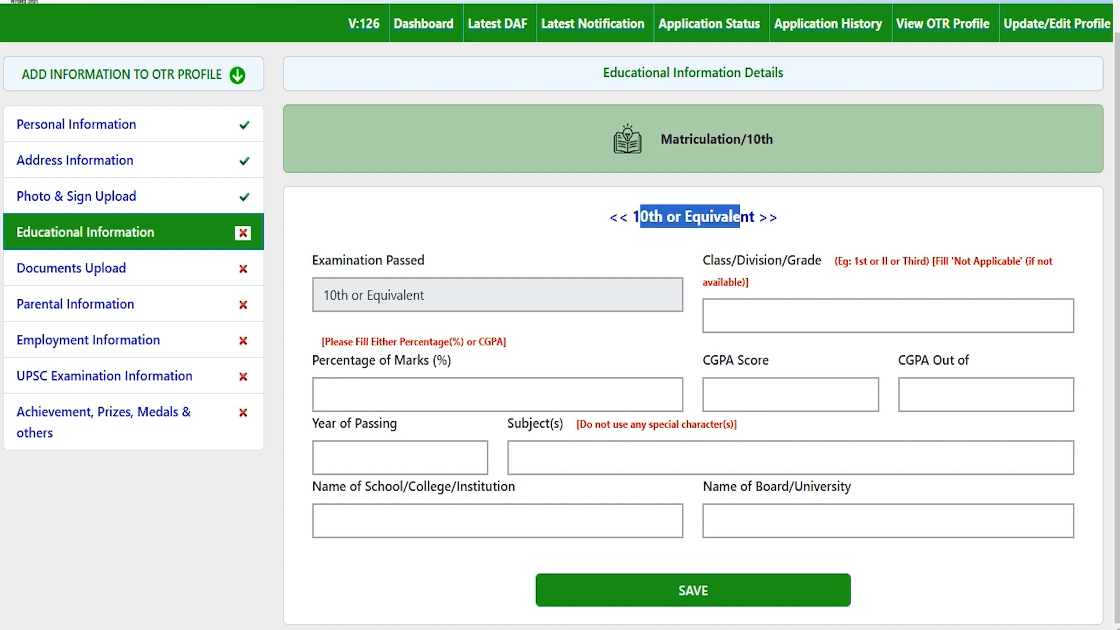
pyautogui.click(792, 319)
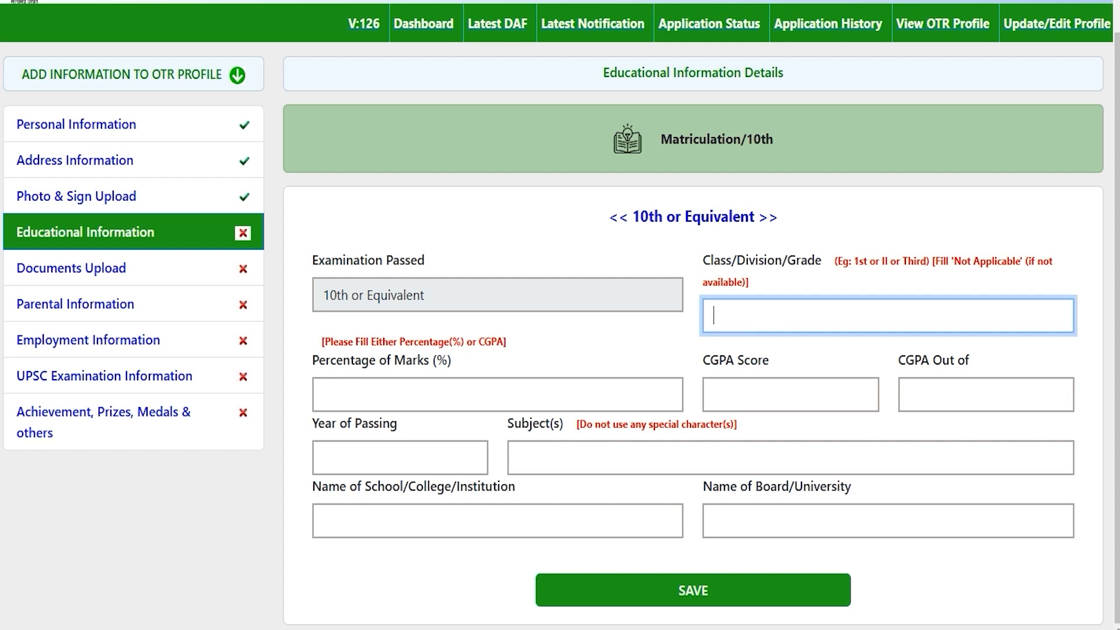
pyautogui.write('First')
pyautogui.click(457, 392)
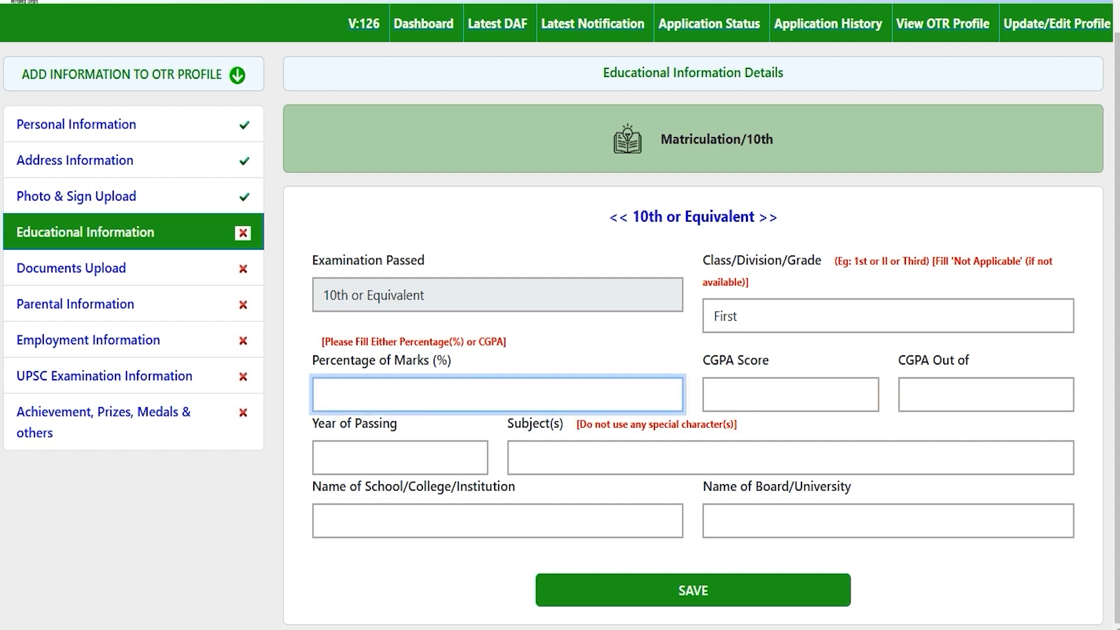
pyautogui.write('80')
pyautogui.press('Tab')
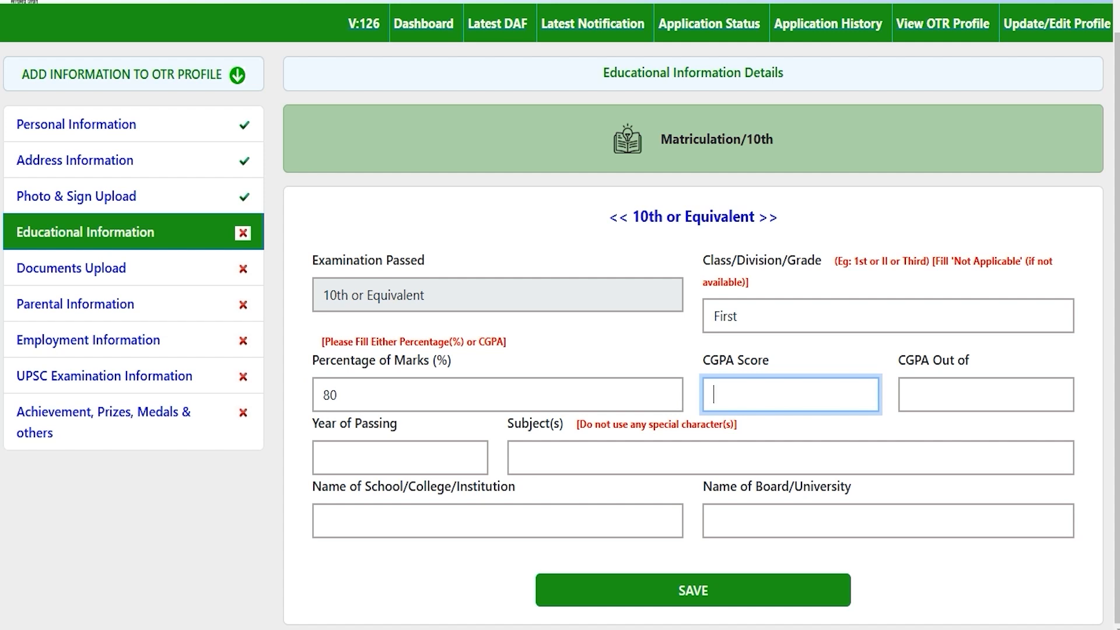
# Enter passing year 2020, subjects 'Hindi English Math', school JIC and board CBSE.
pyautogui.click(389, 453)
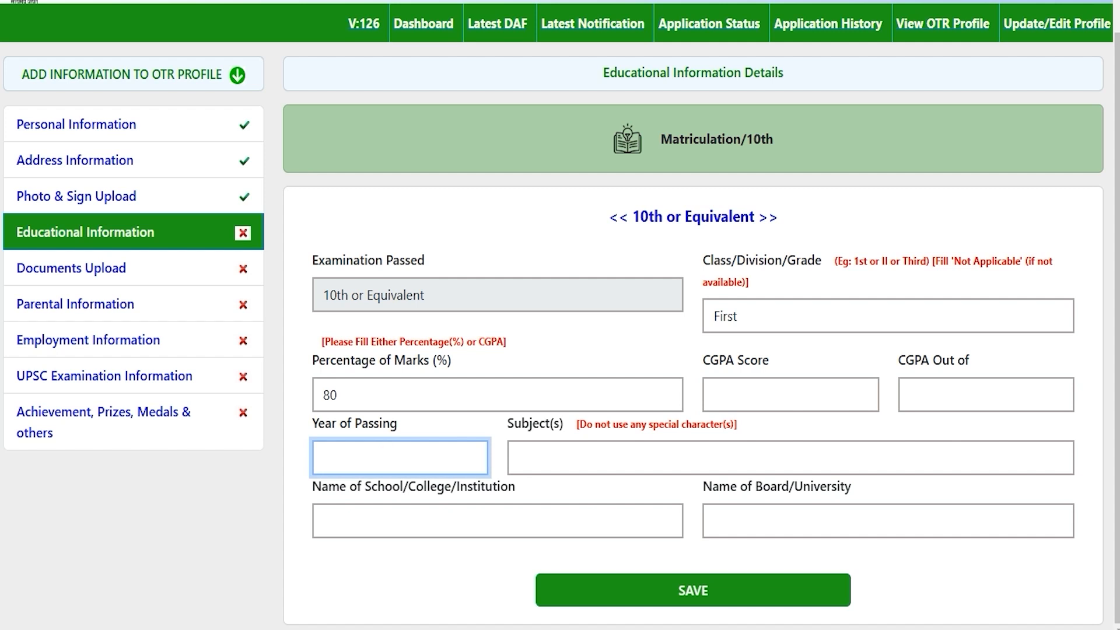
pyautogui.write('2020')
pyautogui.click(606, 456)
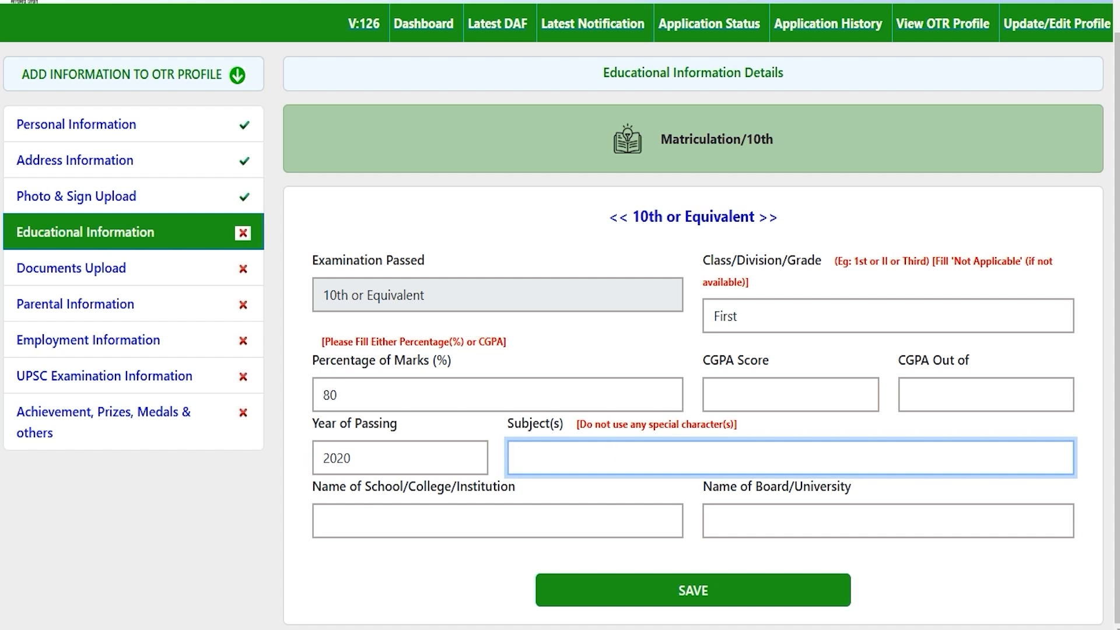
pyautogui.write('Hindi English Math')
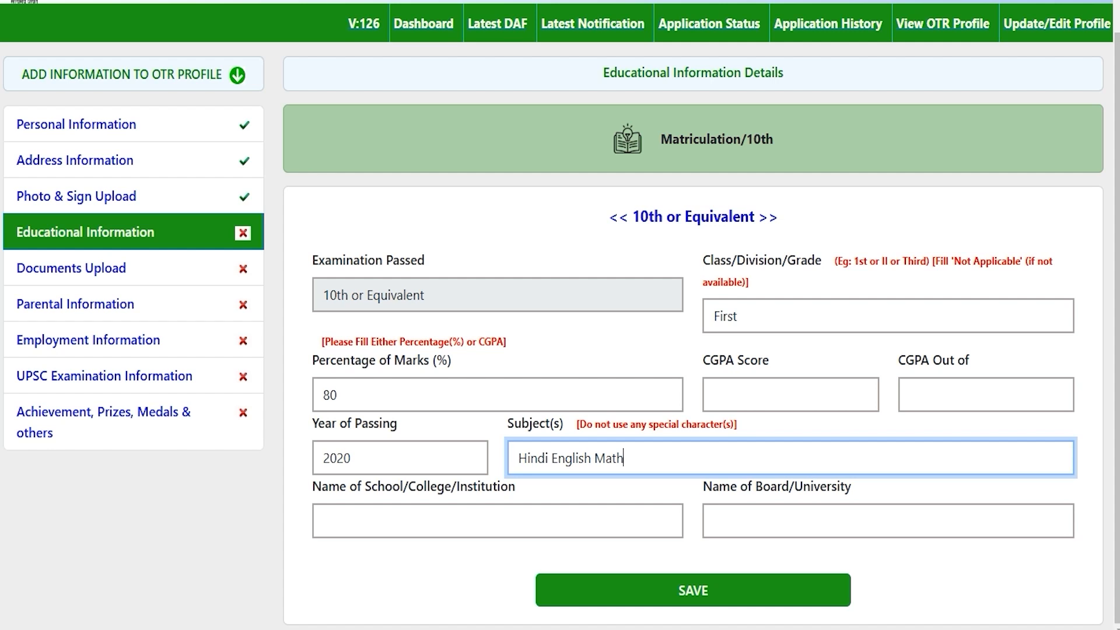
pyautogui.click(548, 458)
pyautogui.click(629, 458)
pyautogui.click(438, 517)
pyautogui.write('JIC')
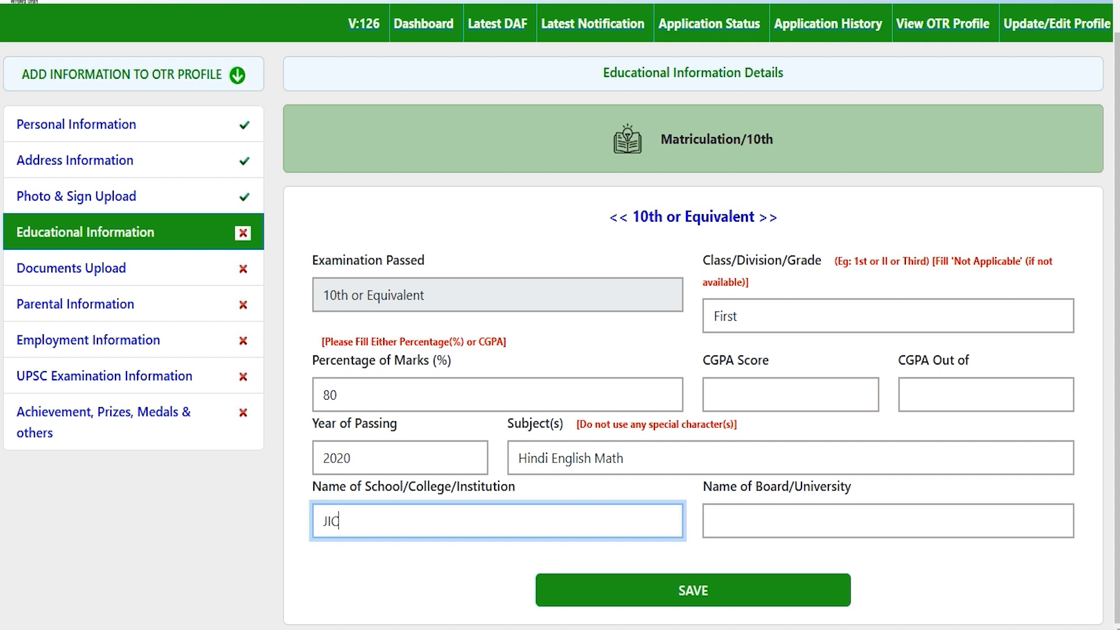
pyautogui.click(796, 526)
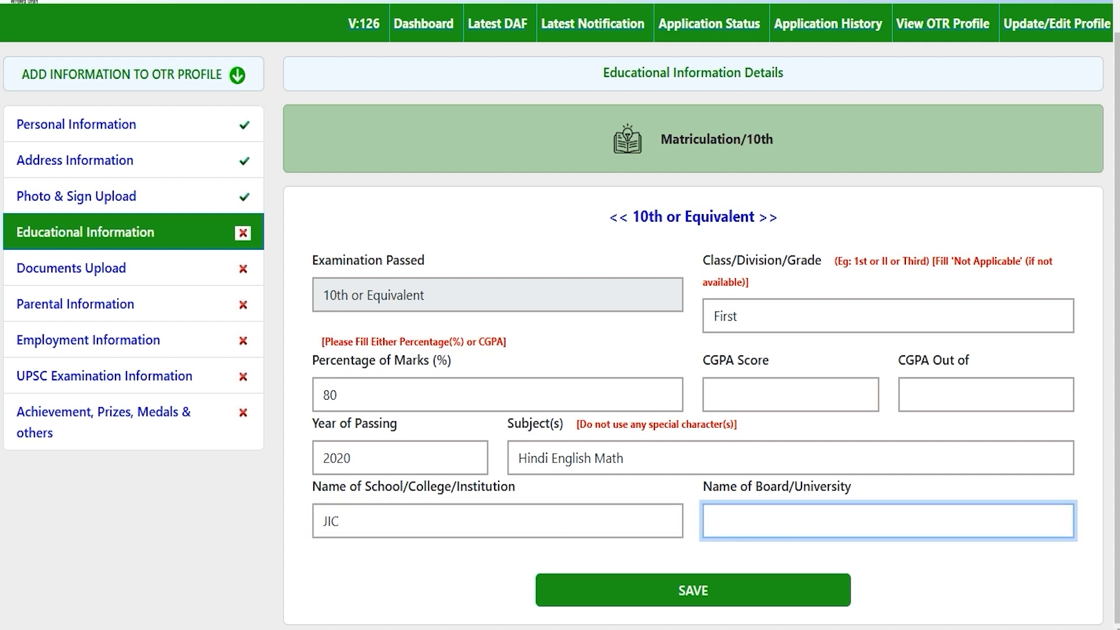
pyautogui.write('CBSE')
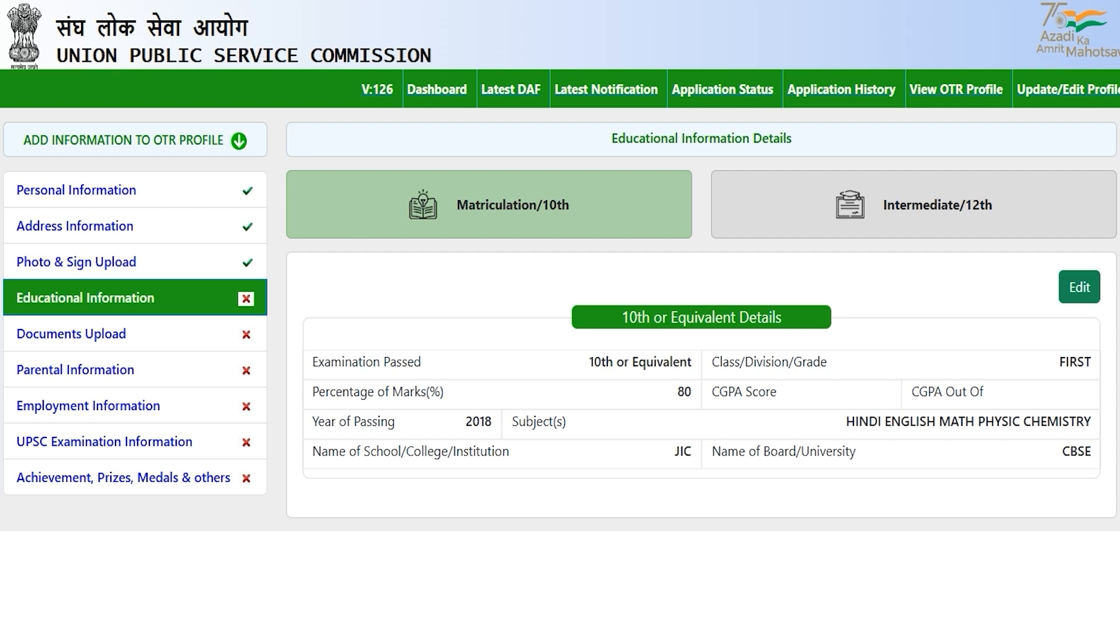
# Set the Intermediate/12th status to Completed, re-editing the entry after it changed to Appearing.
pyautogui.click(899, 207)
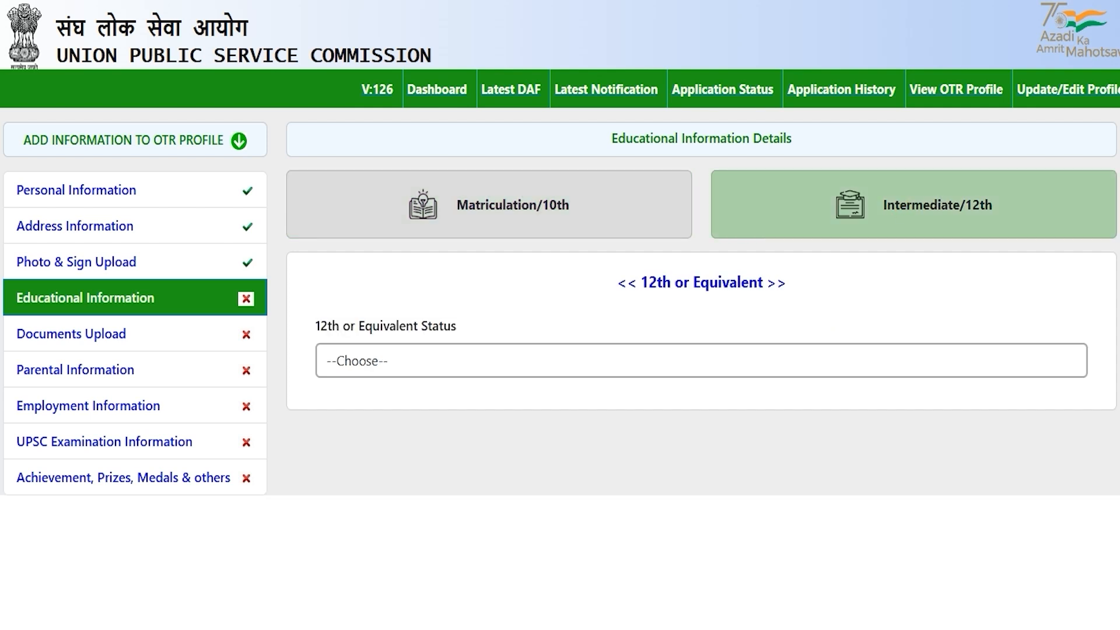
pyautogui.click(400, 359)
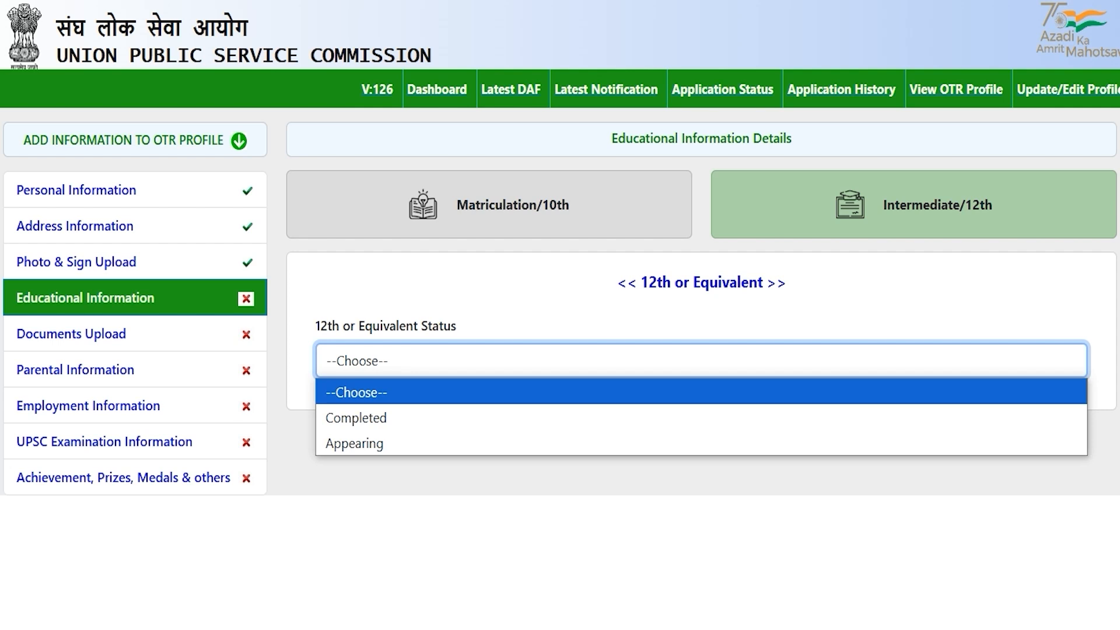
pyautogui.click(390, 418)
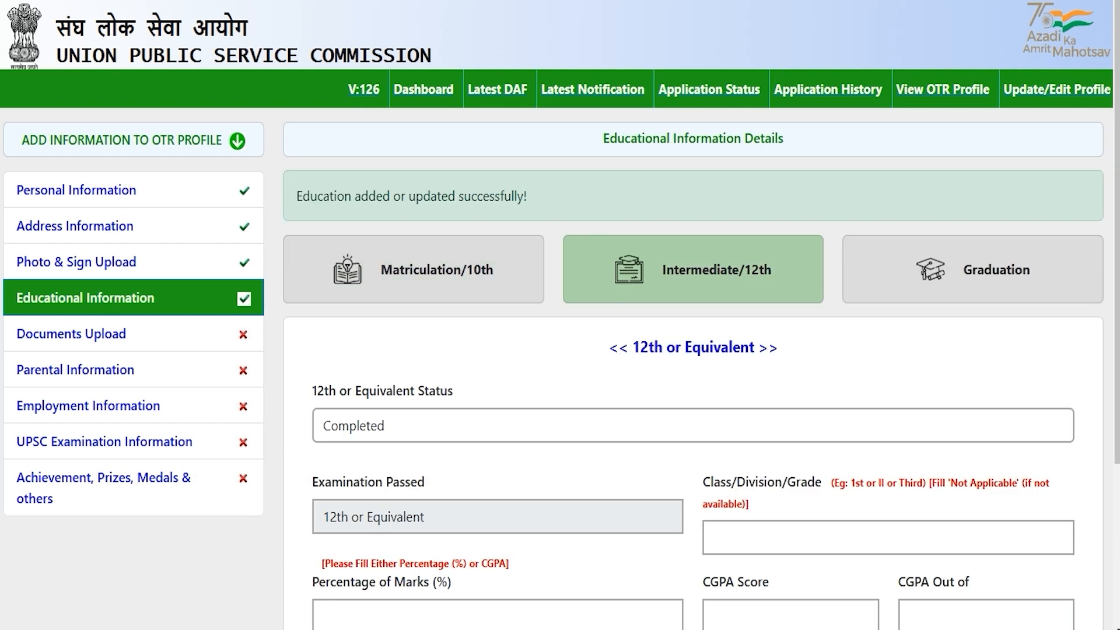
pyautogui.click(400, 424)
pyautogui.click(391, 507)
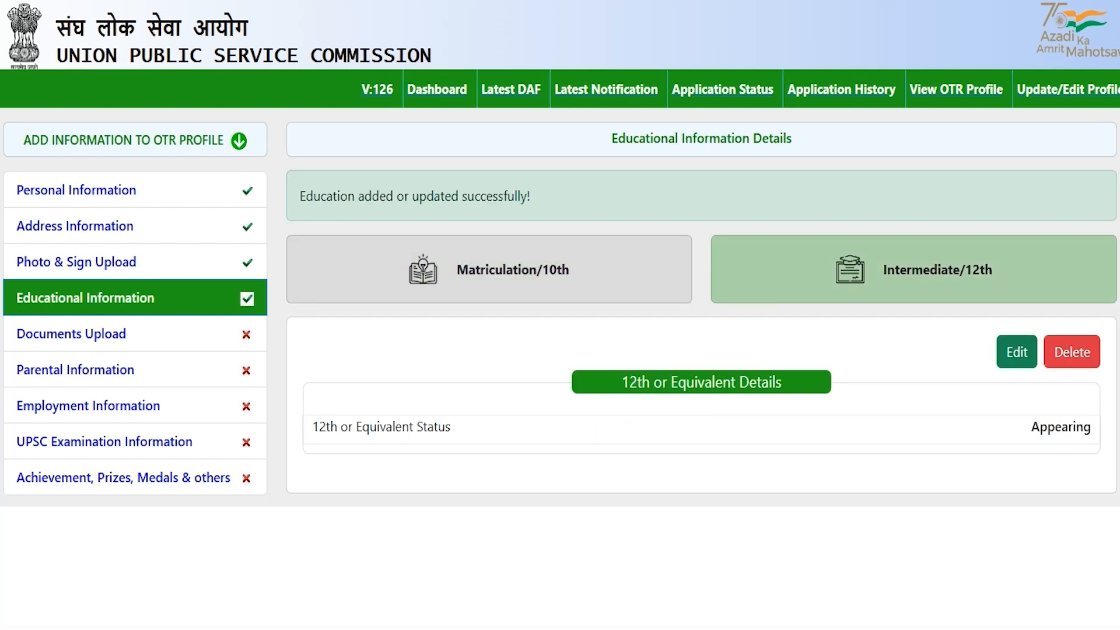
pyautogui.click(1017, 352)
pyautogui.click(411, 362)
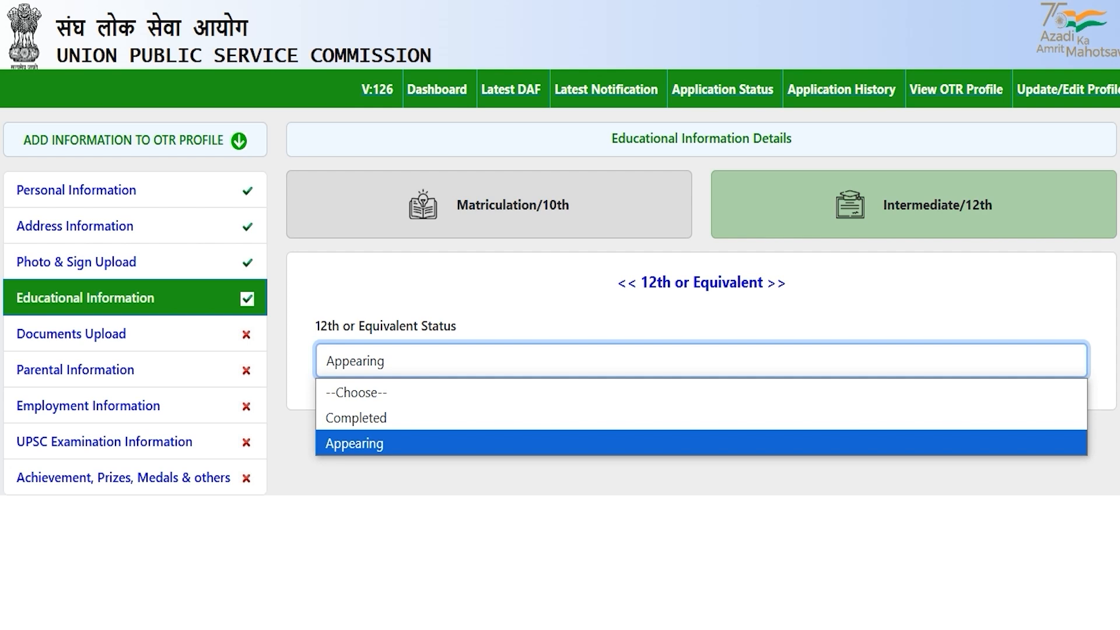
pyautogui.click(383, 418)
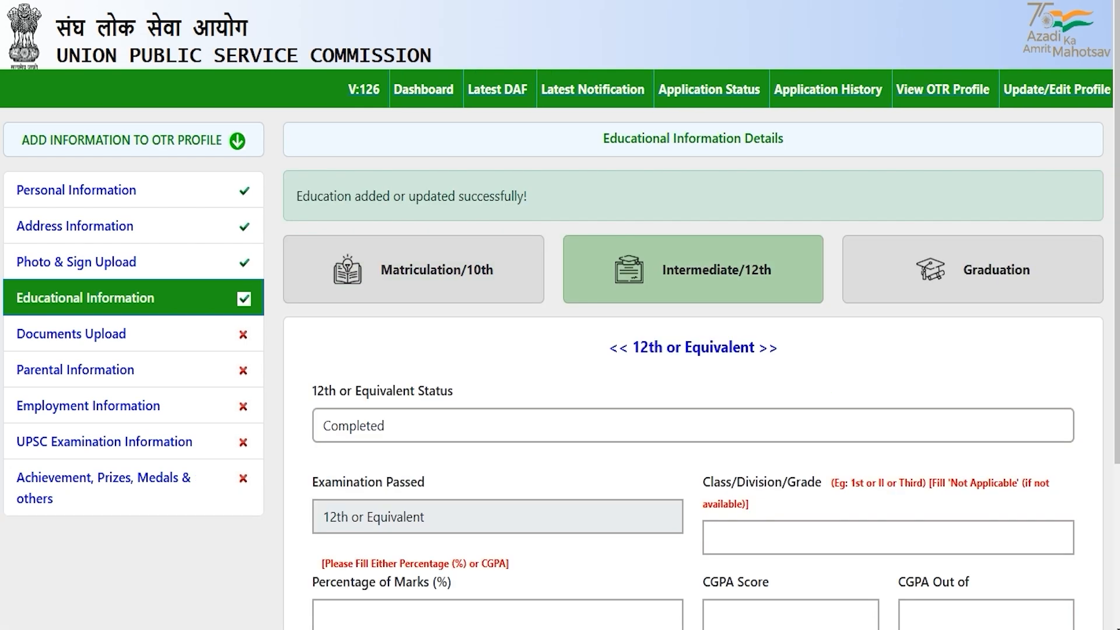
# Enter First division, 80 percent and passing year 2020 in the 12th form.
pyautogui.scroll(-3, 693, 408)
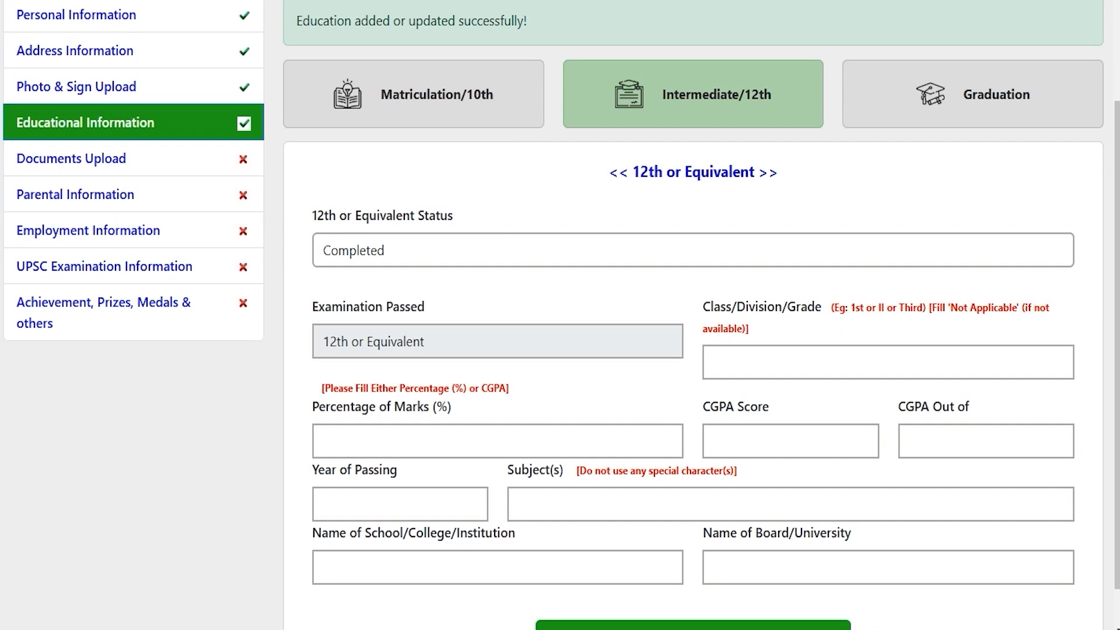
pyautogui.scroll(-1, 693, 350)
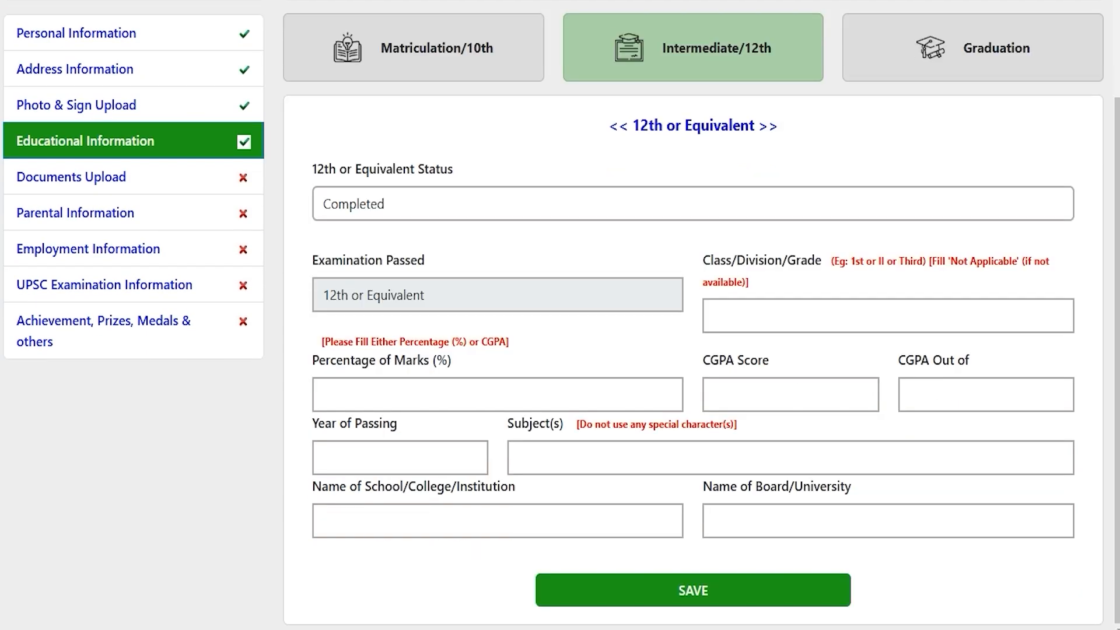
pyautogui.click(736, 314)
pyautogui.write('F')
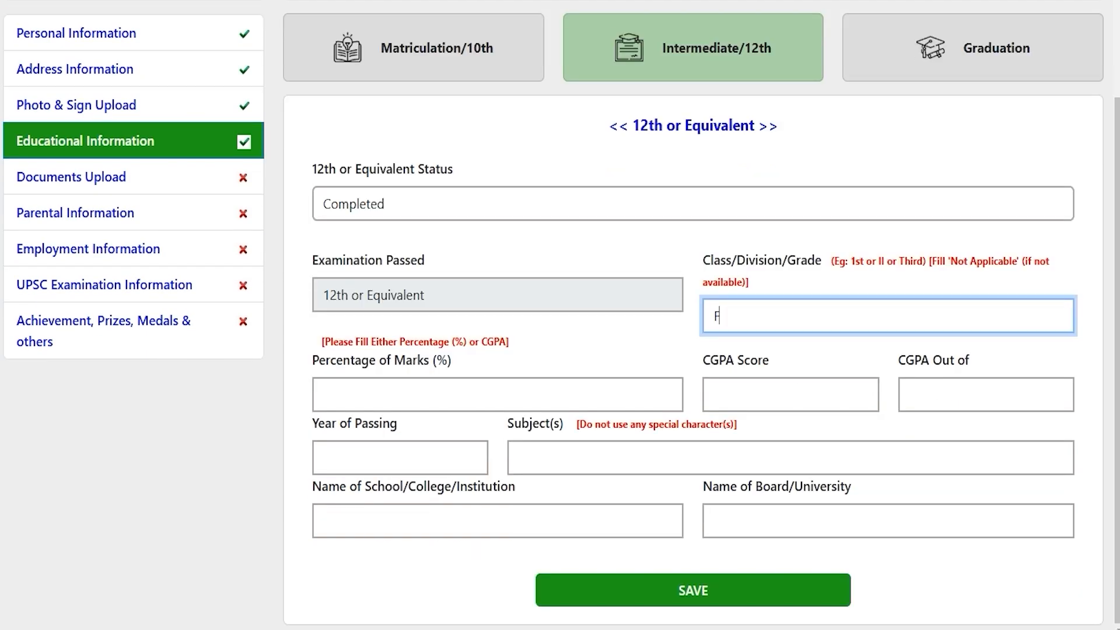
pyautogui.write('irst')
pyautogui.click(553, 386)
pyautogui.write('80')
pyautogui.click(746, 400)
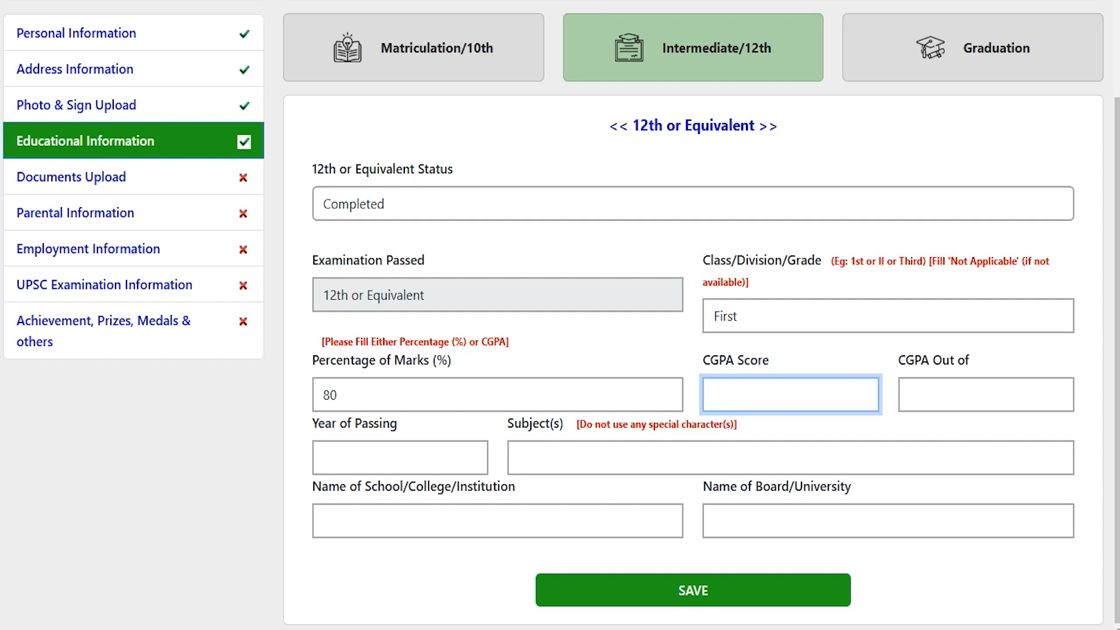
pyautogui.click(391, 456)
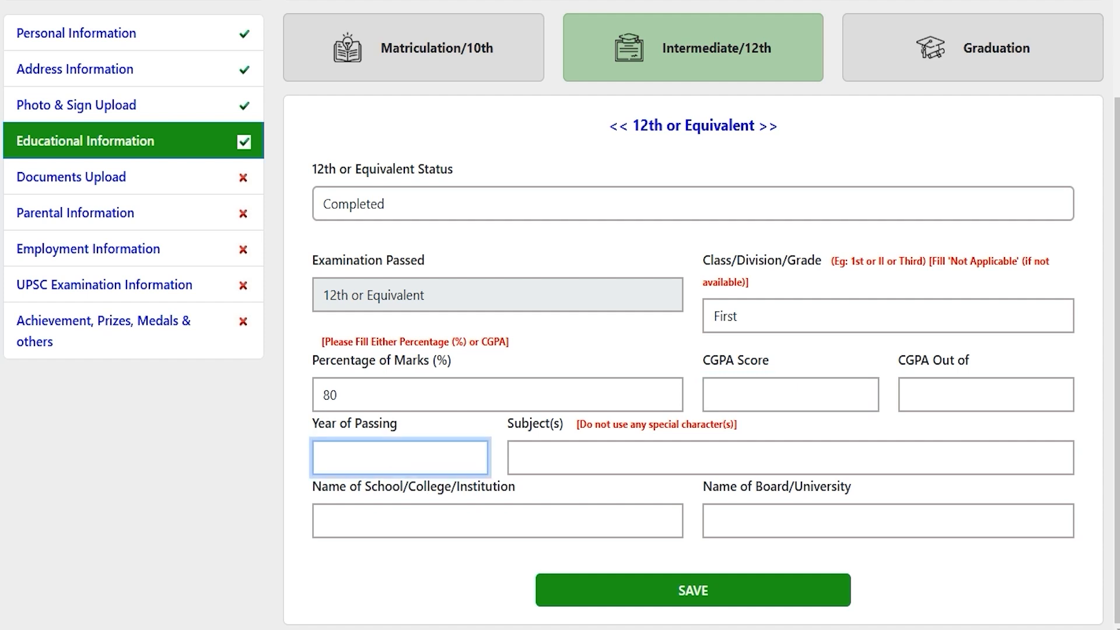
pyautogui.write('2020')
# Add subjects 'Hindi English Math', school JIC and board CBSE, then save the 12th details.
pyautogui.click(567, 465)
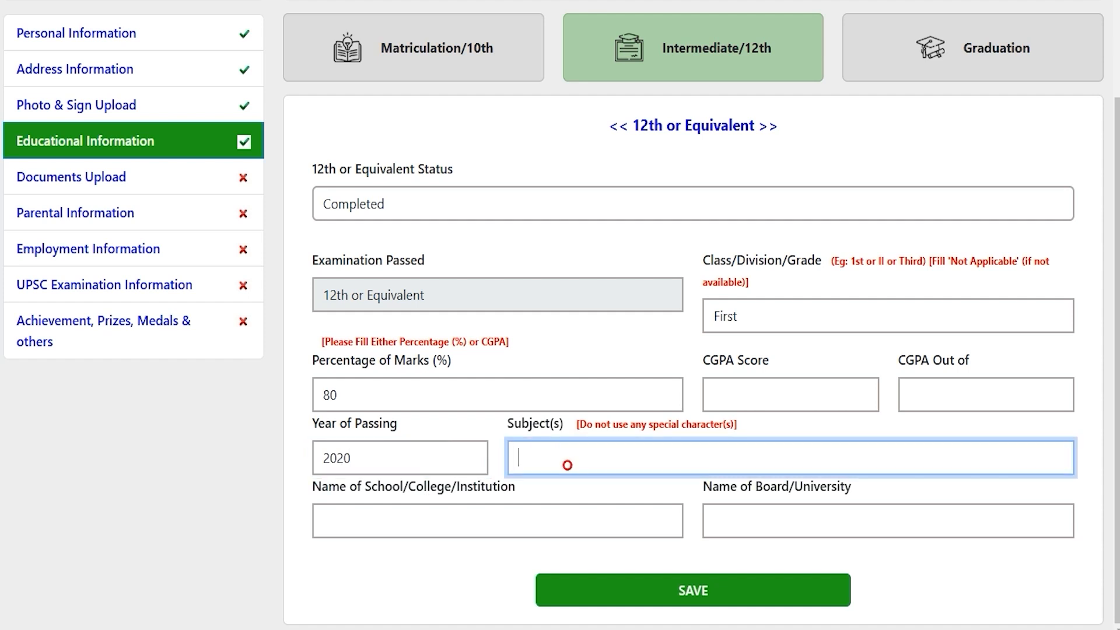
pyautogui.write('Hindi')
pyautogui.write('English Math')
pyautogui.click(503, 521)
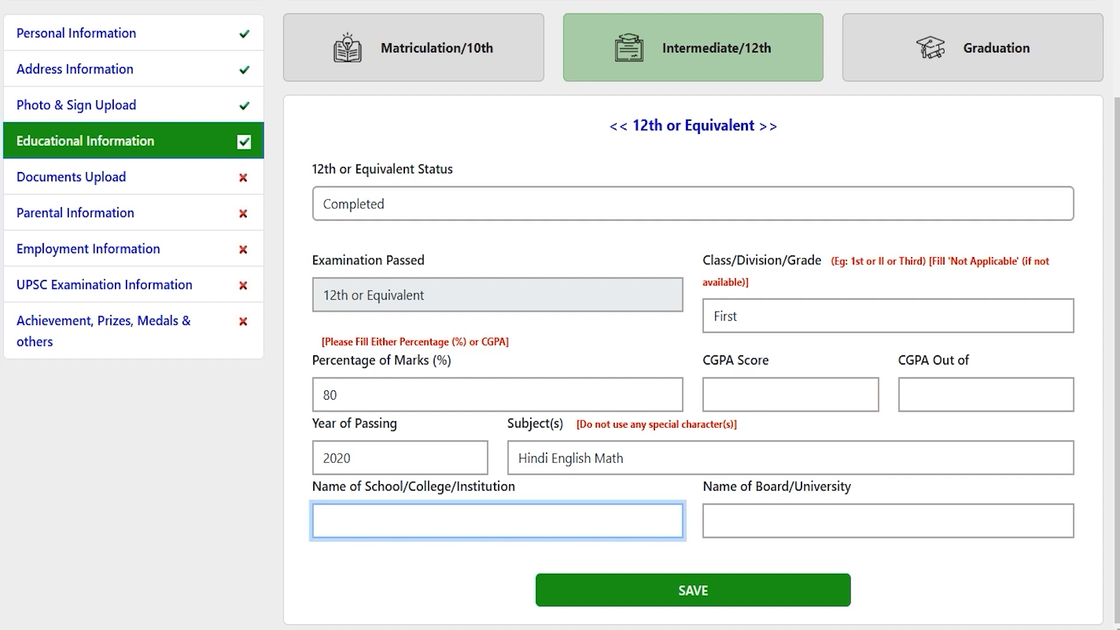
pyautogui.write('JIC')
pyautogui.click(759, 527)
pyautogui.write('CBSE')
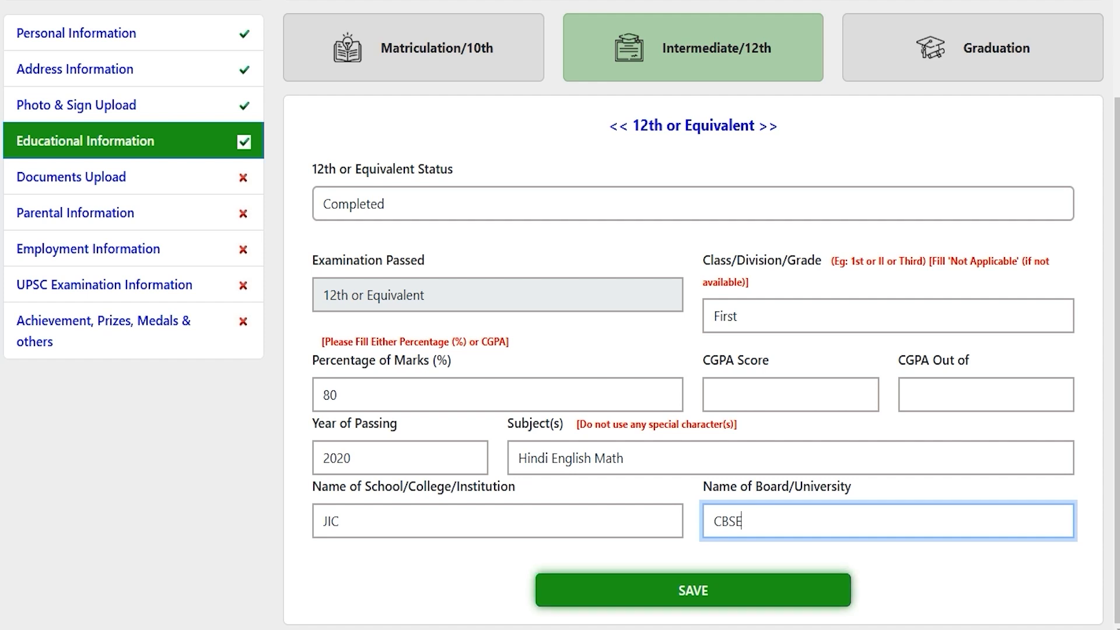
pyautogui.click(693, 590)
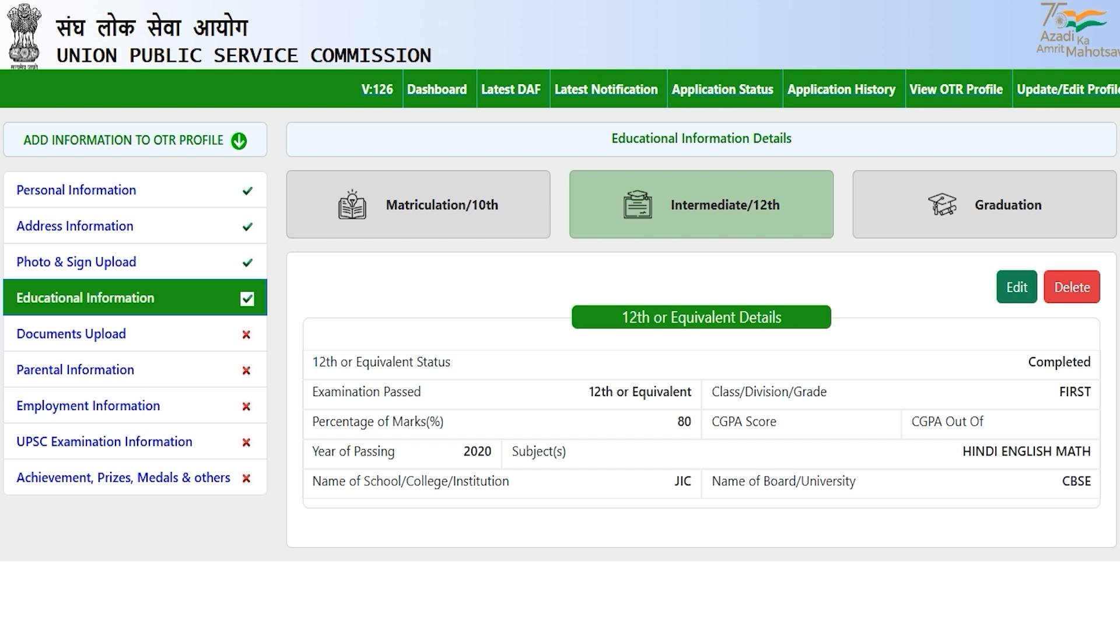
# Switch to the Graduation section of Educational Information Details.
pyautogui.click(1000, 197)
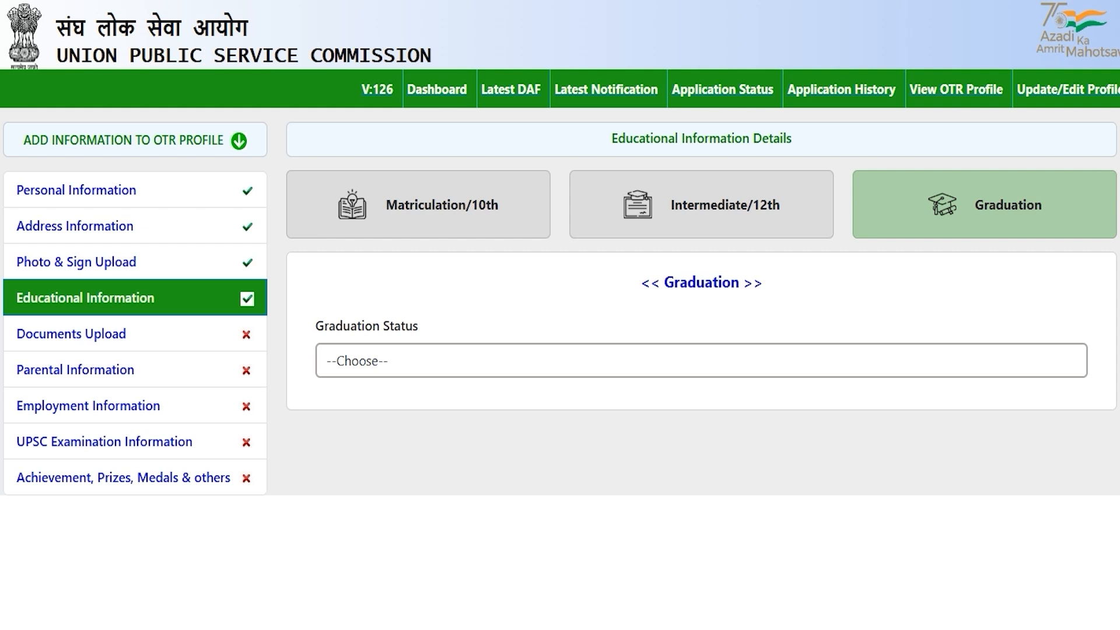
# Set graduation status to Completed, stream to Medical and degree to B.A.
pyautogui.click(404, 368)
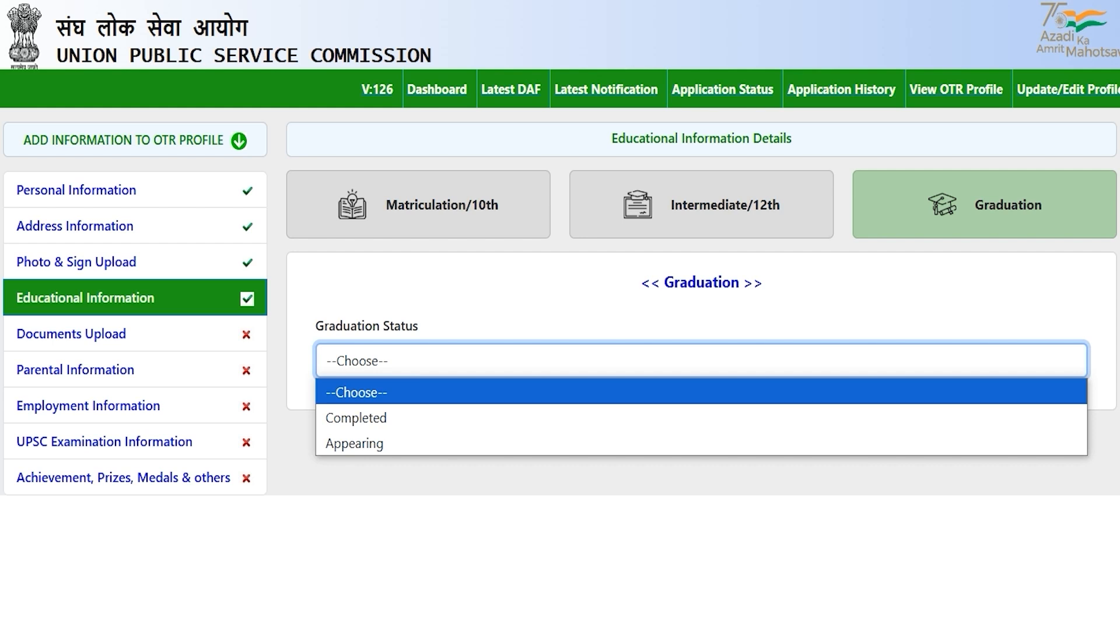
pyautogui.click(380, 416)
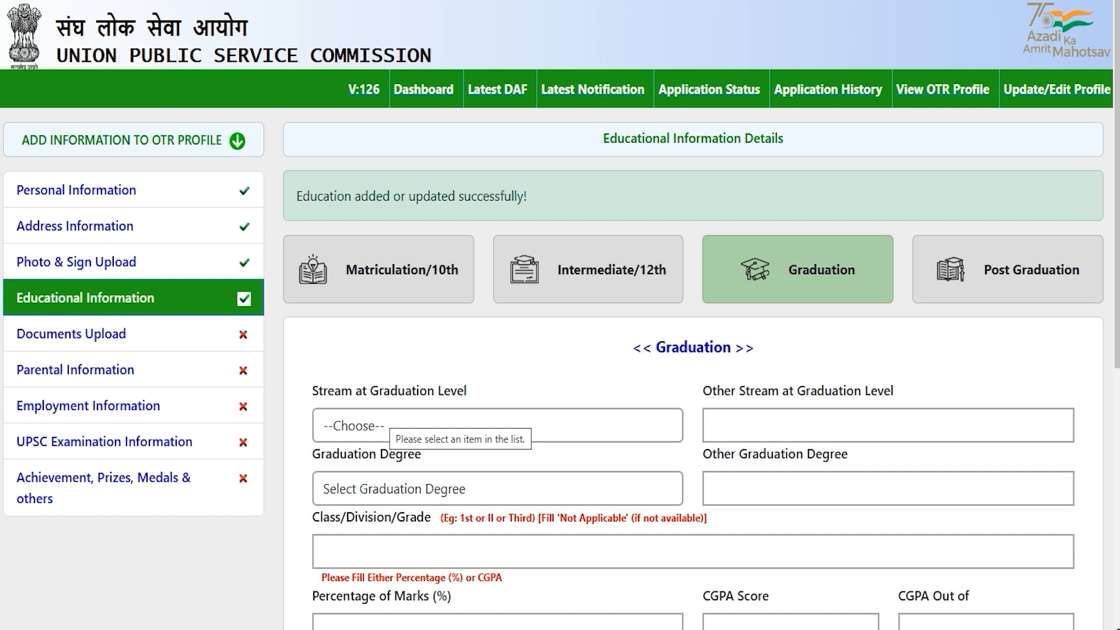
pyautogui.scroll(-3, 408, 432)
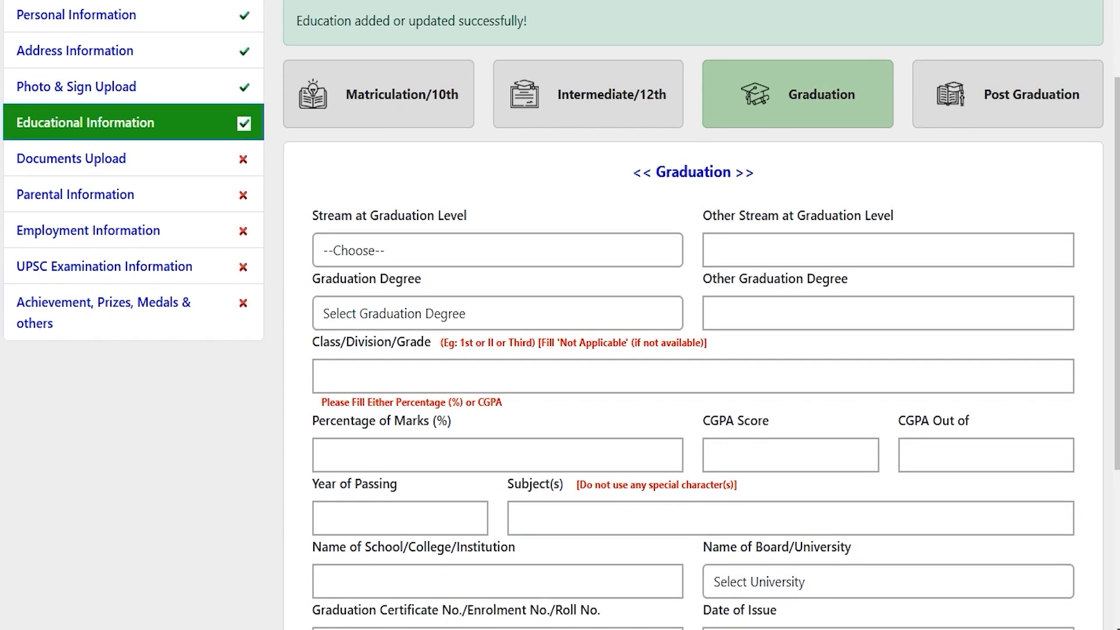
pyautogui.scroll(-1, 700, 315)
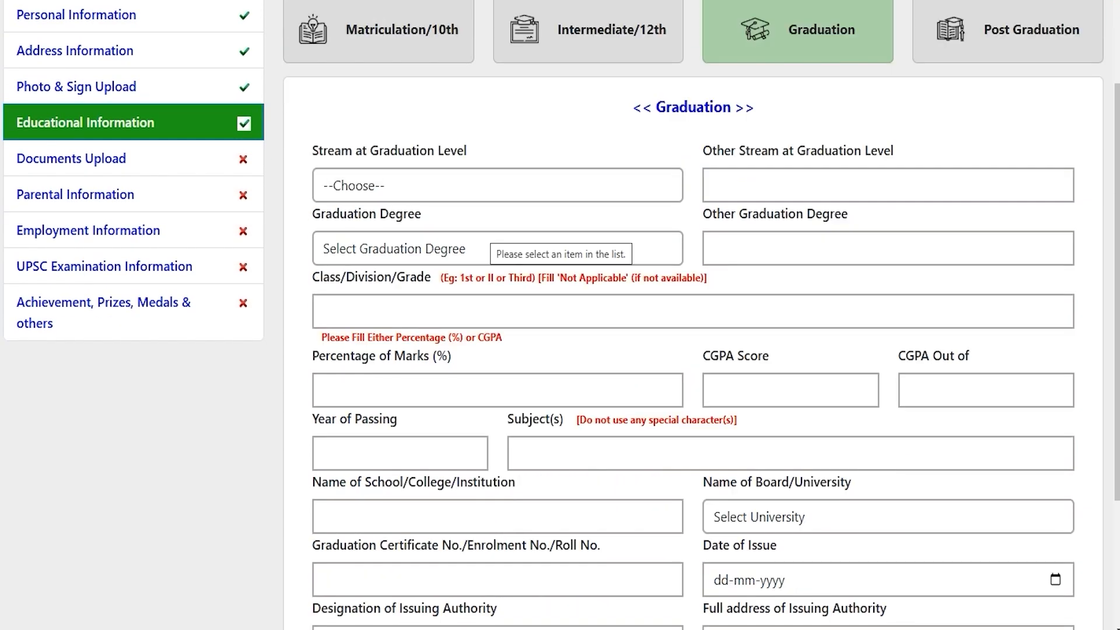
pyautogui.click(440, 176)
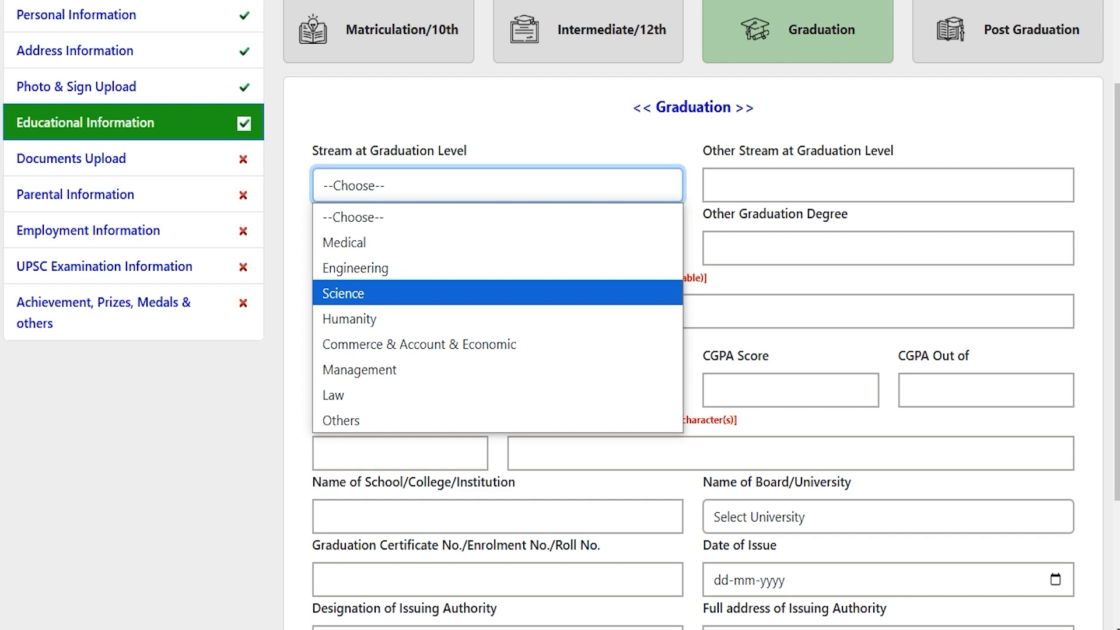
pyautogui.click(431, 242)
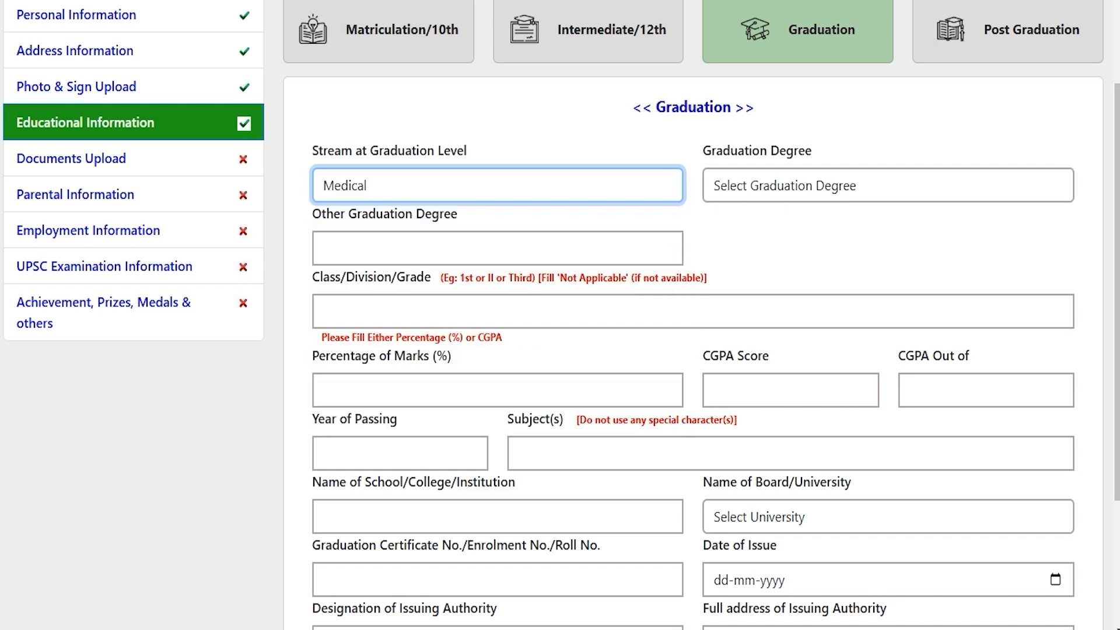
pyautogui.click(757, 182)
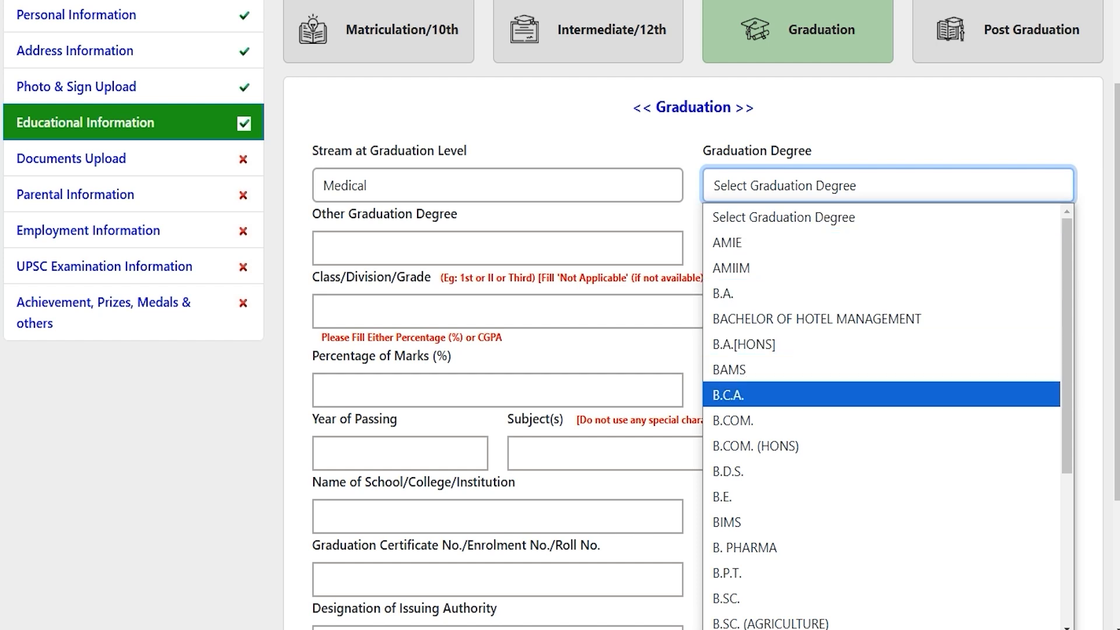
pyautogui.click(736, 292)
pyautogui.click(415, 249)
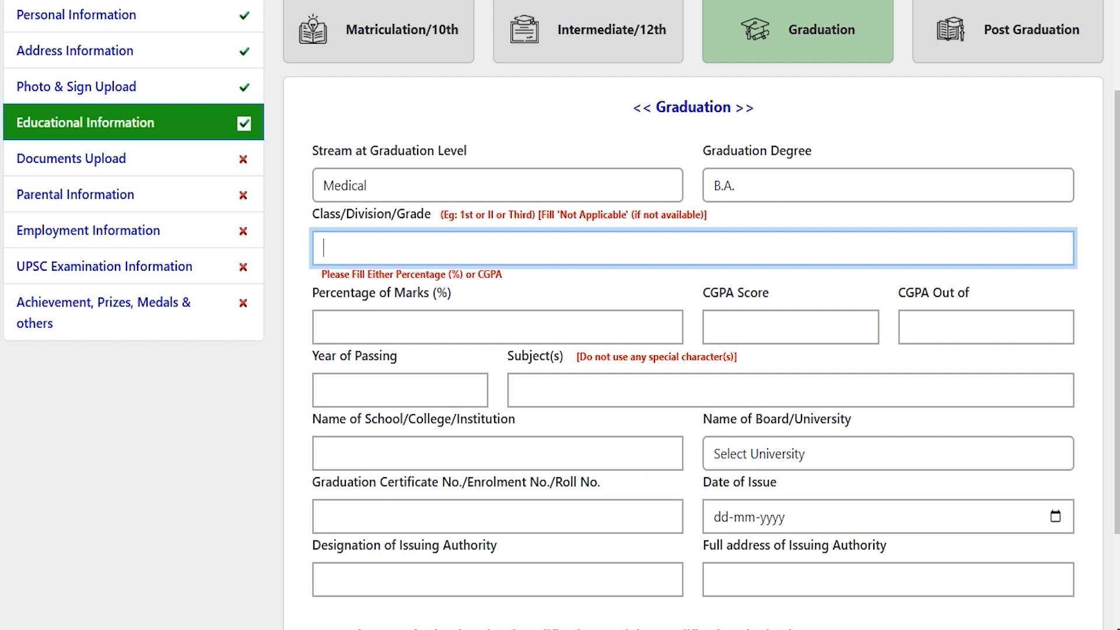
# Enter First class, 80 percent, passing year 2024, subjects 'Hindi English' and college JIC.
pyautogui.write('First')
pyautogui.click(411, 320)
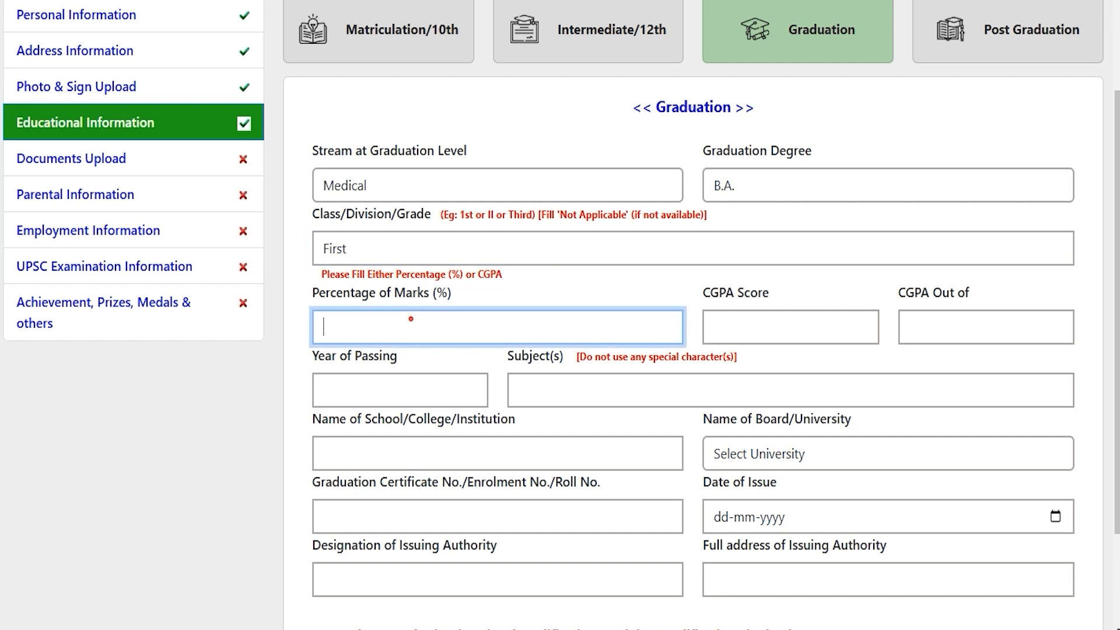
pyautogui.write('80')
pyautogui.scroll(-1, 389, 292)
pyautogui.click(388, 292)
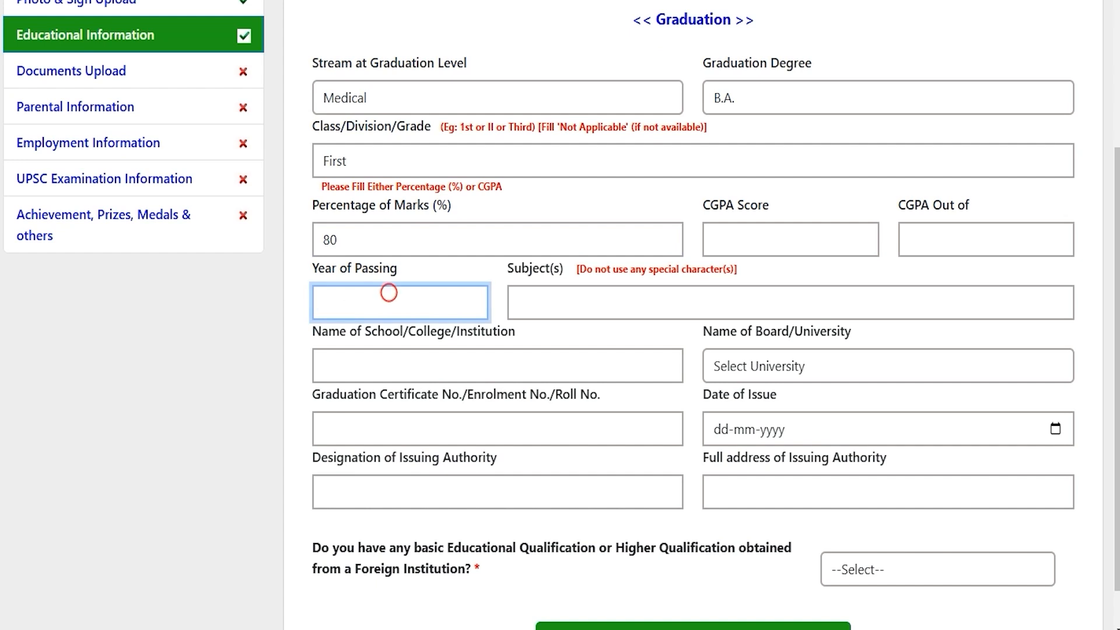
pyautogui.write('2024')
pyautogui.click(564, 290)
pyautogui.write('Hindi')
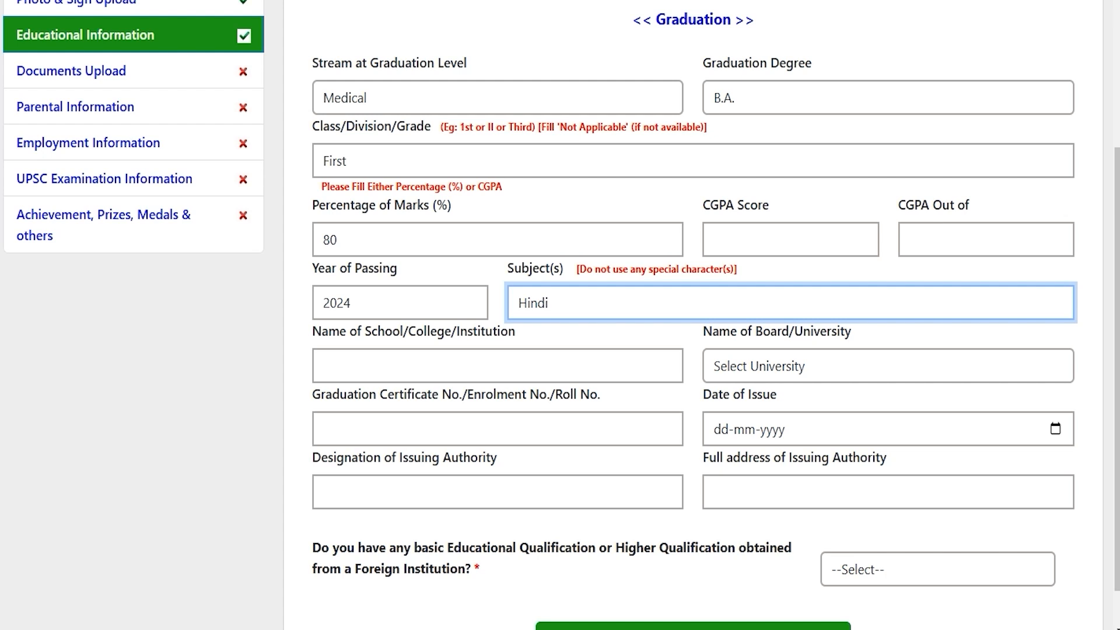
pyautogui.write(' English')
pyautogui.click(482, 364)
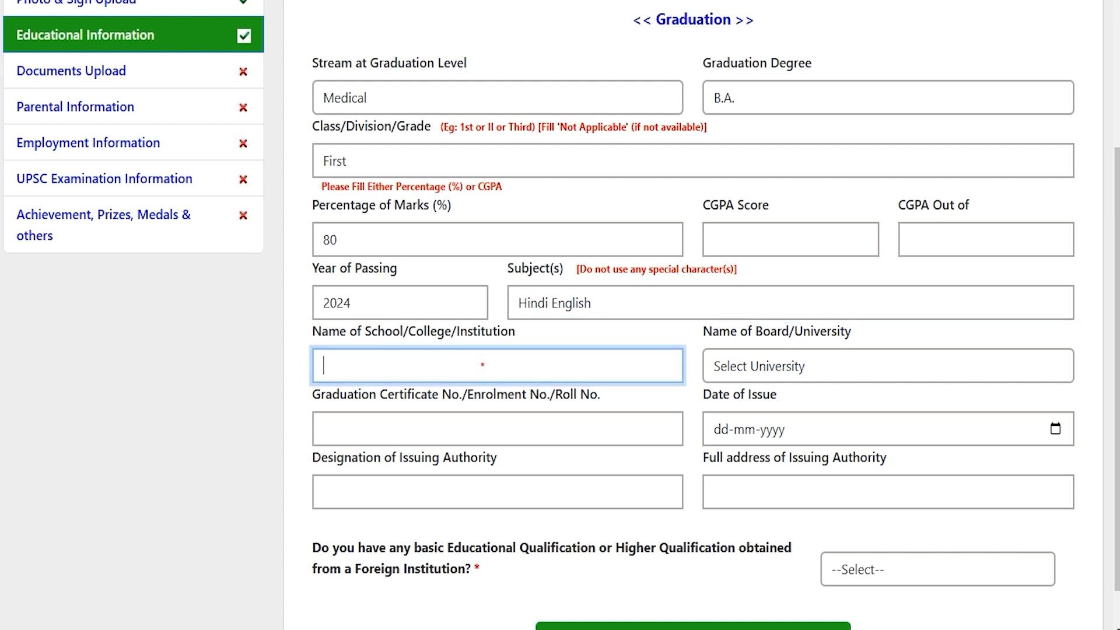
pyautogui.write('JIC')
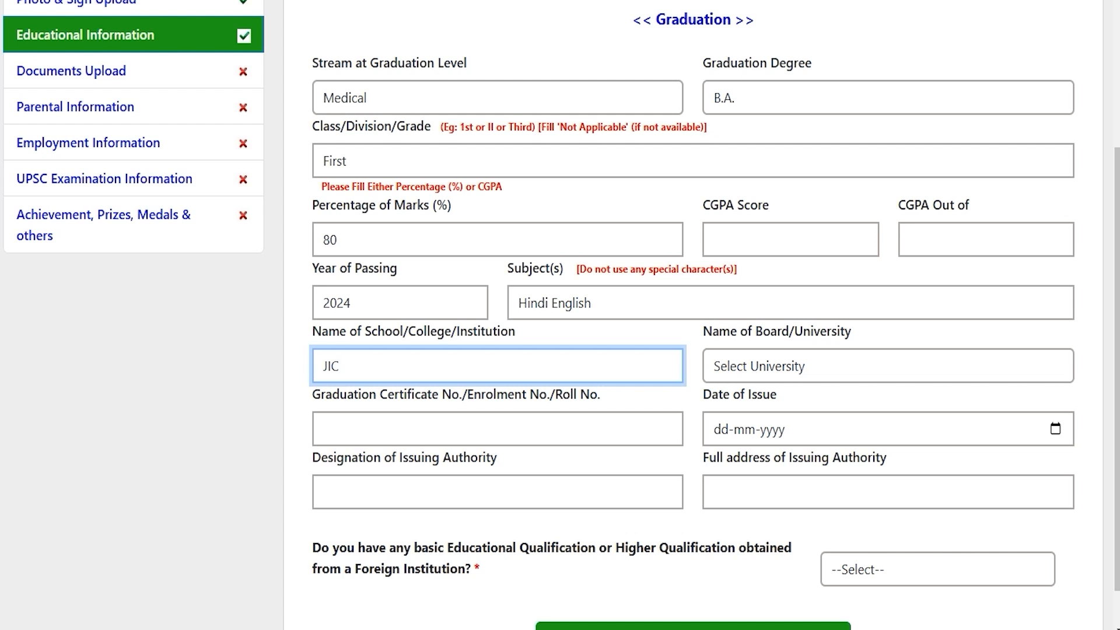
# Choose Bangalore University, enter the certificate number and set the issue date to 20-12-2024.
pyautogui.click(790, 362)
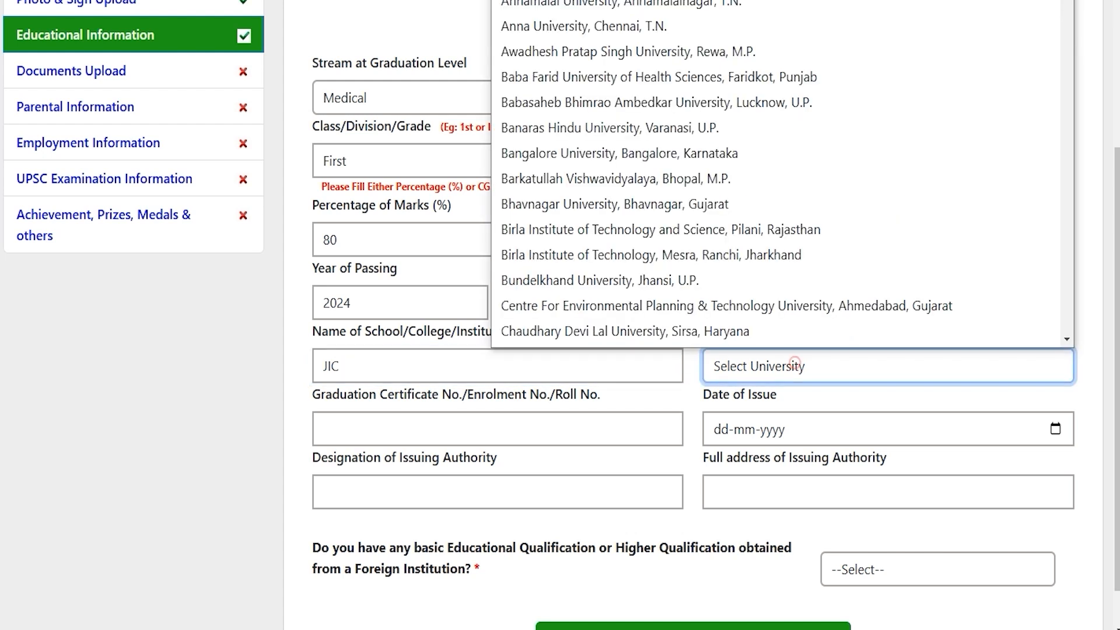
pyautogui.scroll(-1, 591, 283)
pyautogui.click(591, 130)
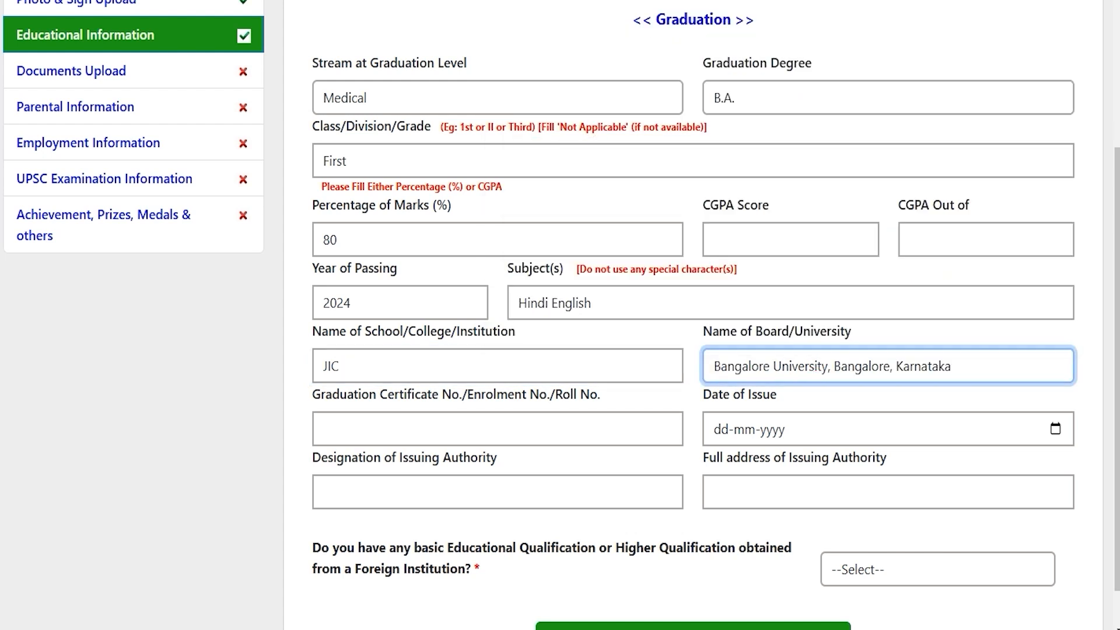
pyautogui.click(415, 424)
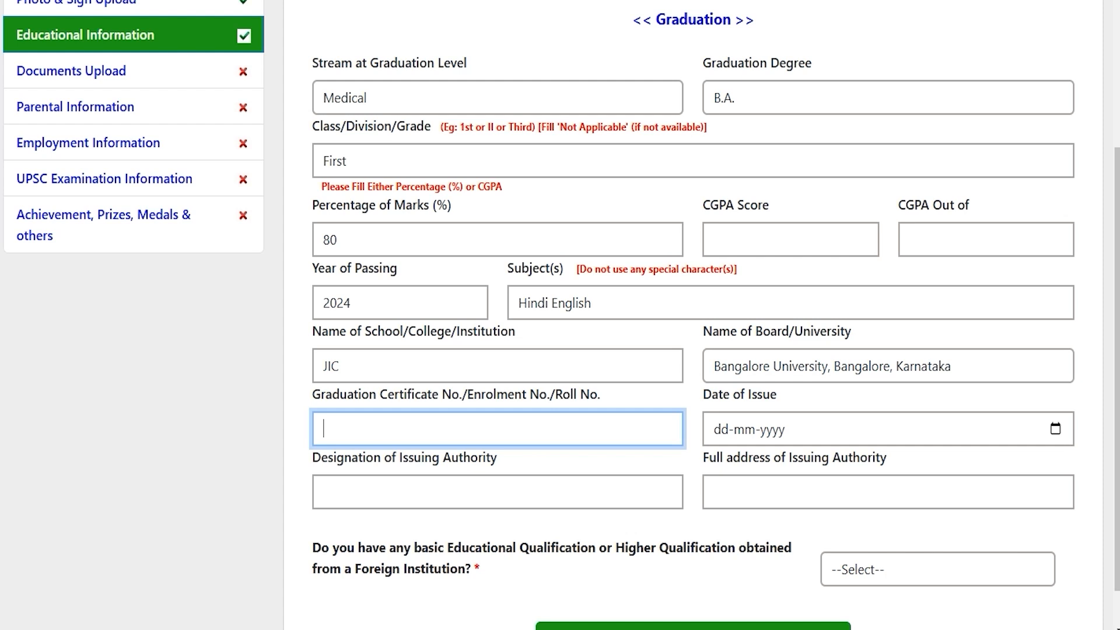
pyautogui.write('748596')
pyautogui.click(1055, 429)
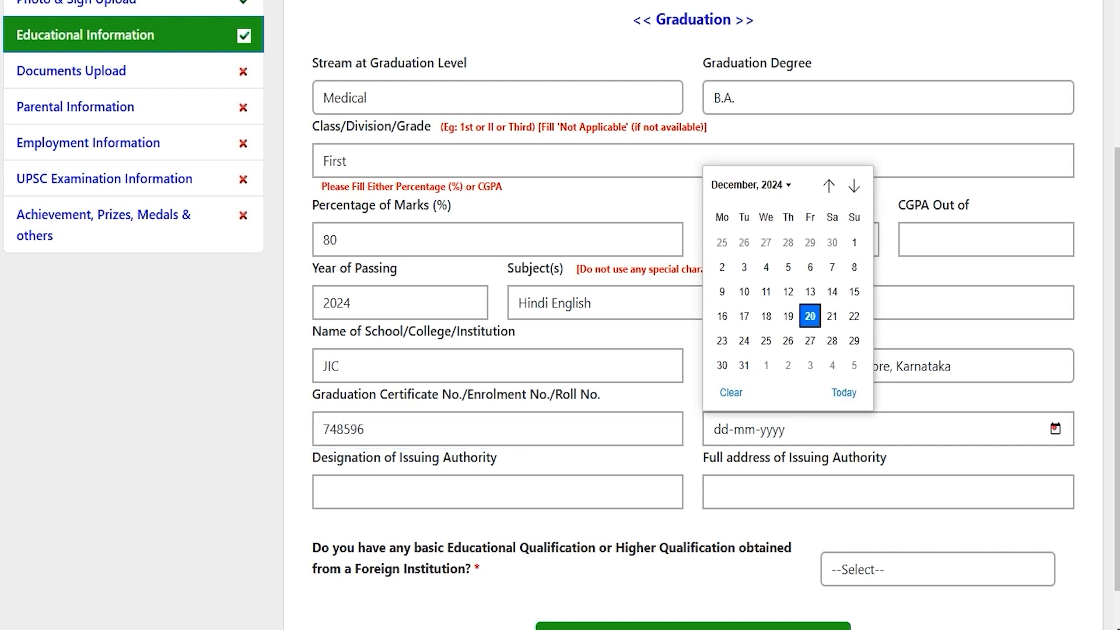
pyautogui.click(809, 316)
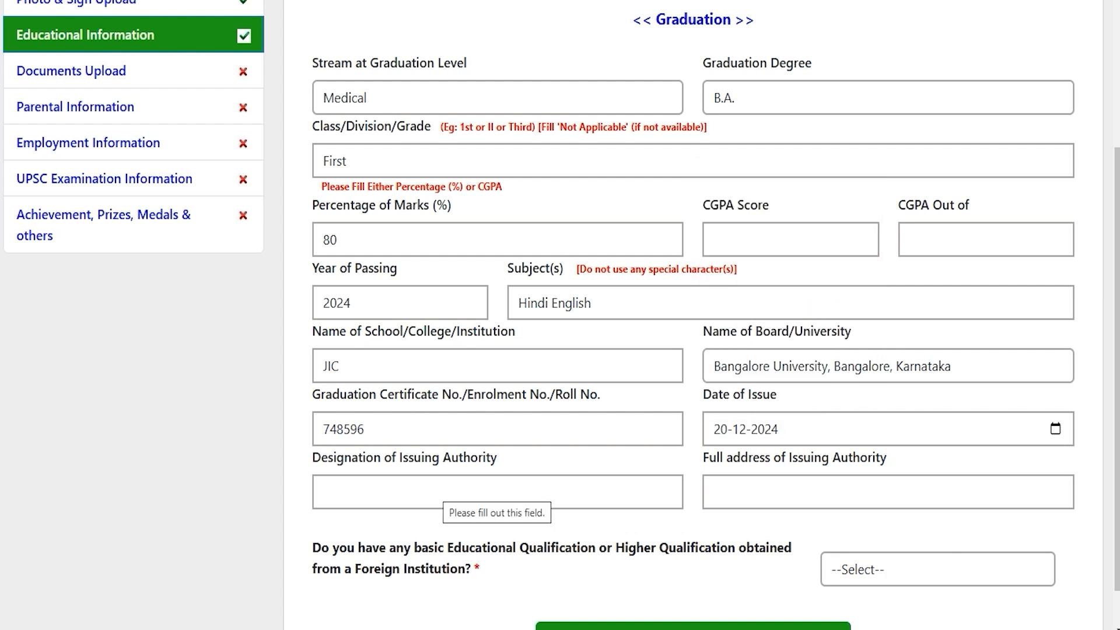
pyautogui.click(437, 490)
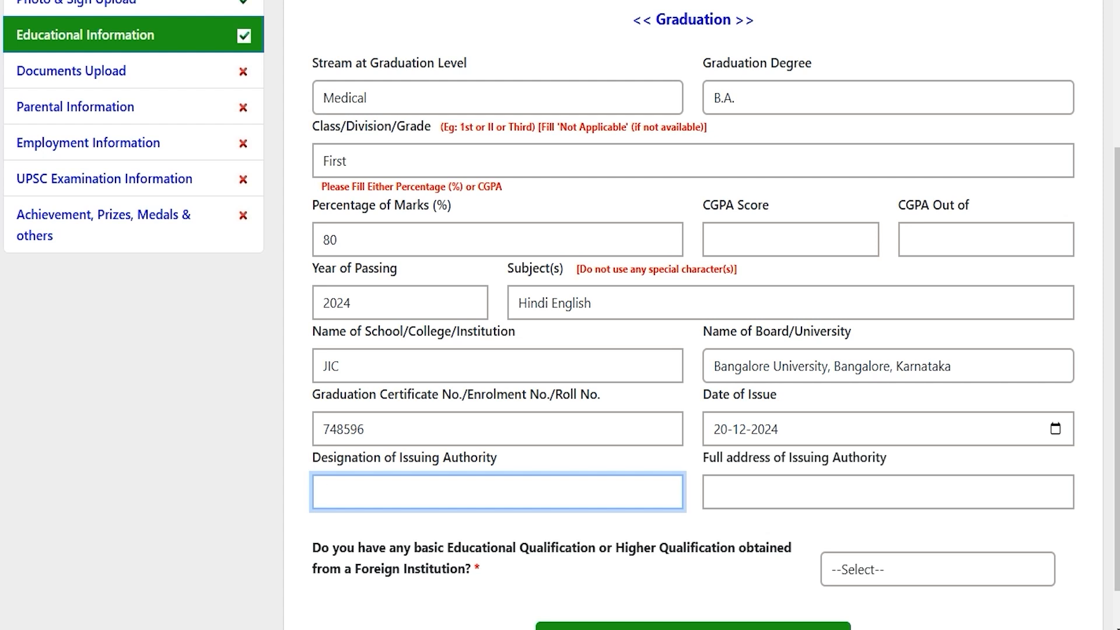
pyautogui.click(773, 489)
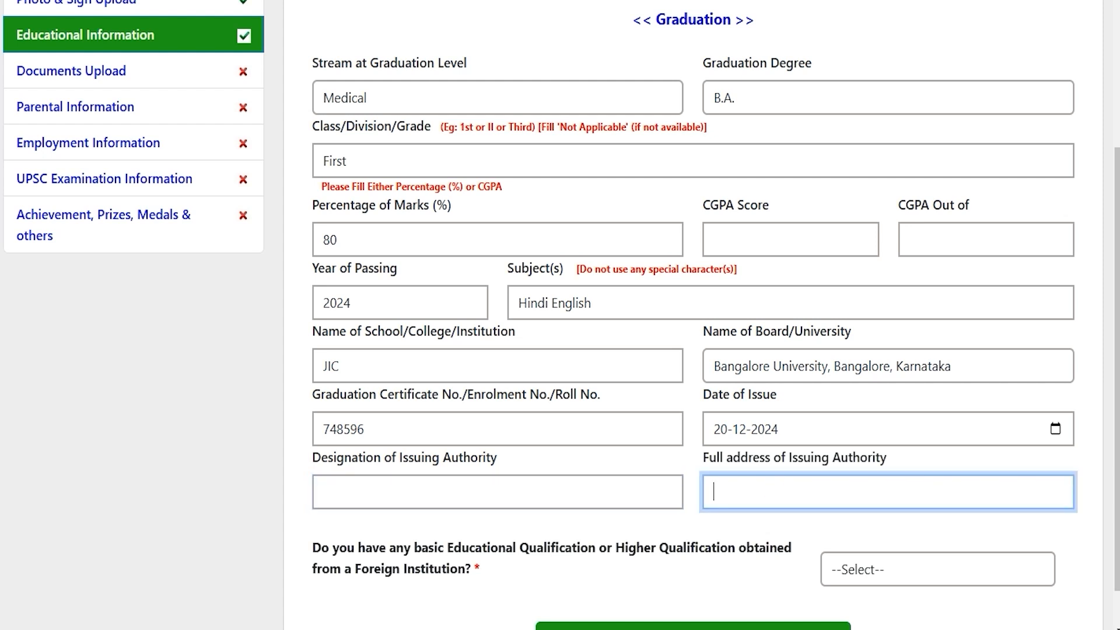
pyautogui.scroll(-2, 774, 489)
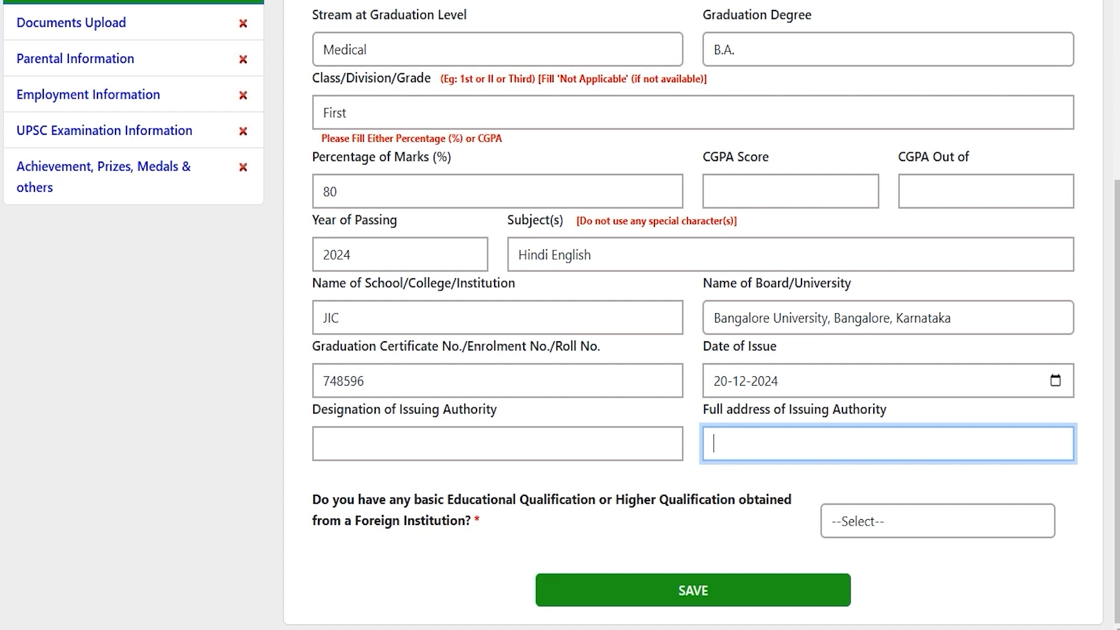
# Answer NO to whether the graduation was obtained from a foreign institution.
pyautogui.moveTo(366, 499); pyautogui.dragTo(736, 500)
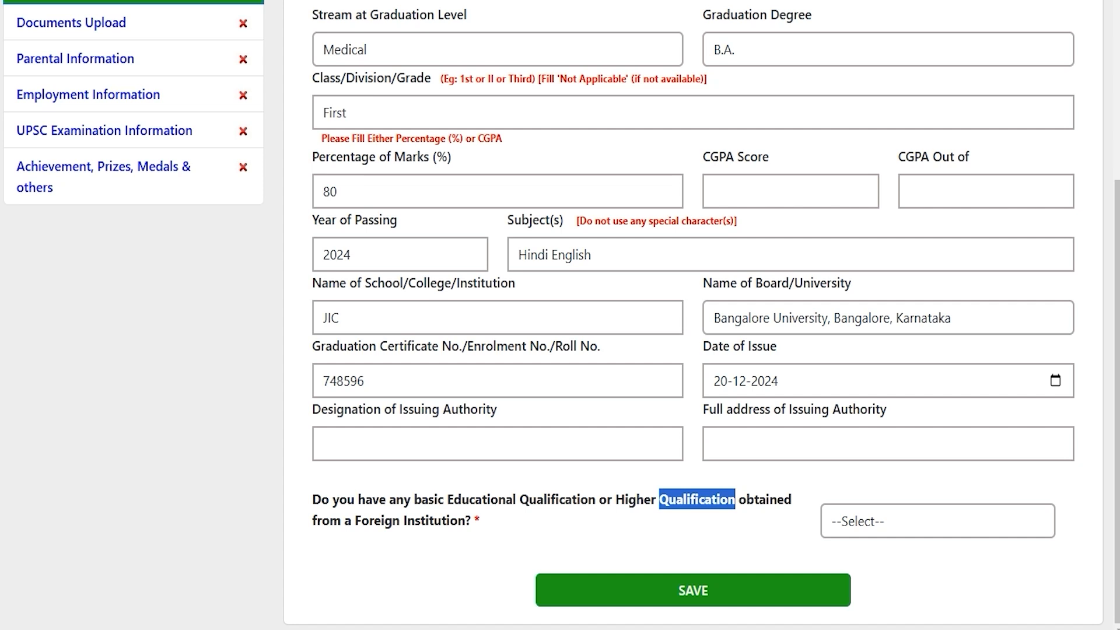
pyautogui.moveTo(465, 519); pyautogui.dragTo(384, 519)
pyautogui.click(942, 522)
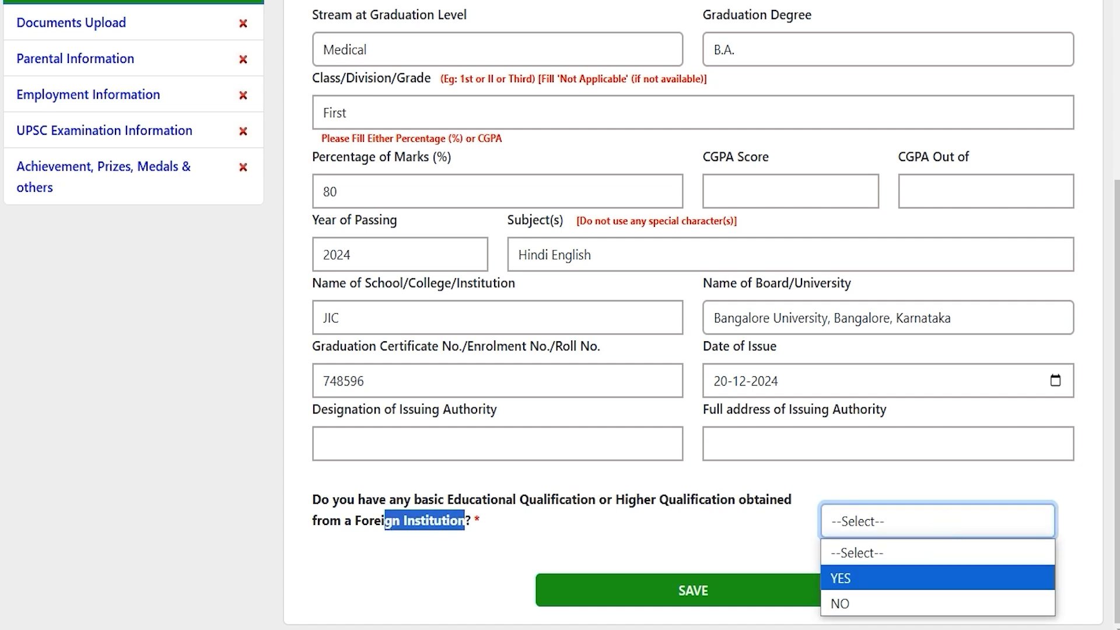
pyautogui.click(847, 580)
pyautogui.click(863, 522)
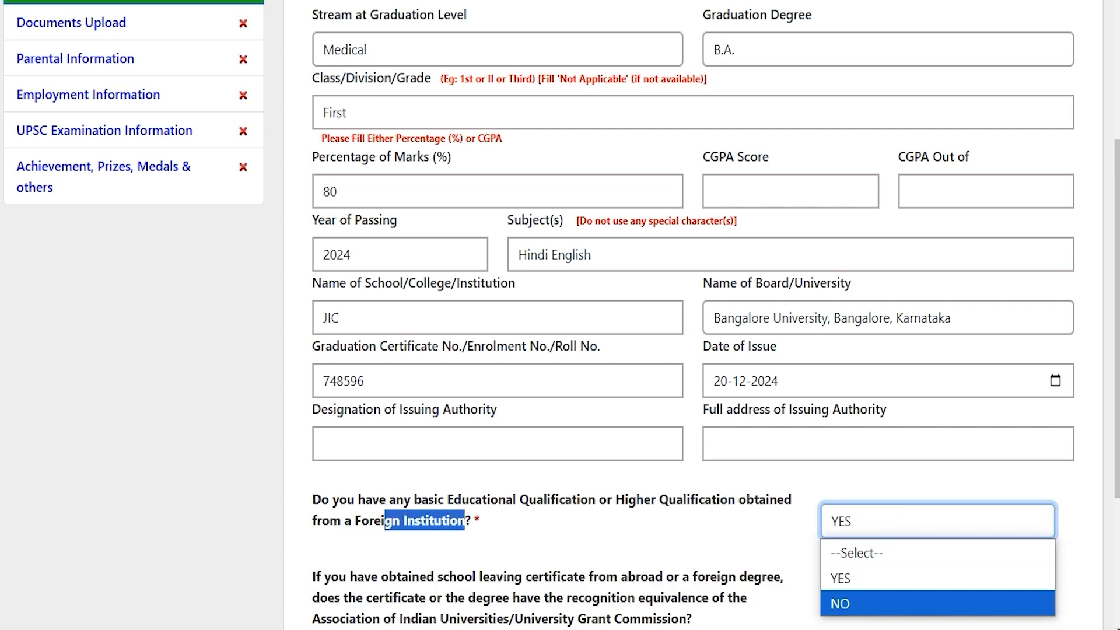
pyautogui.click(840, 604)
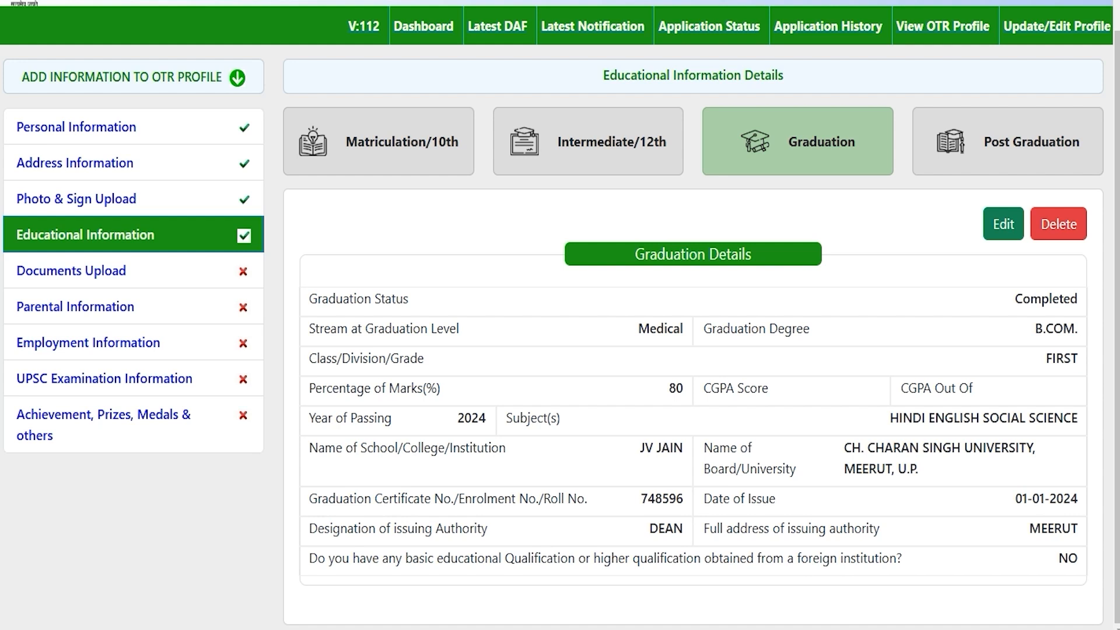
# Look over the blank Post Graduation form, then go to Documents Upload.
pyautogui.click(1001, 146)
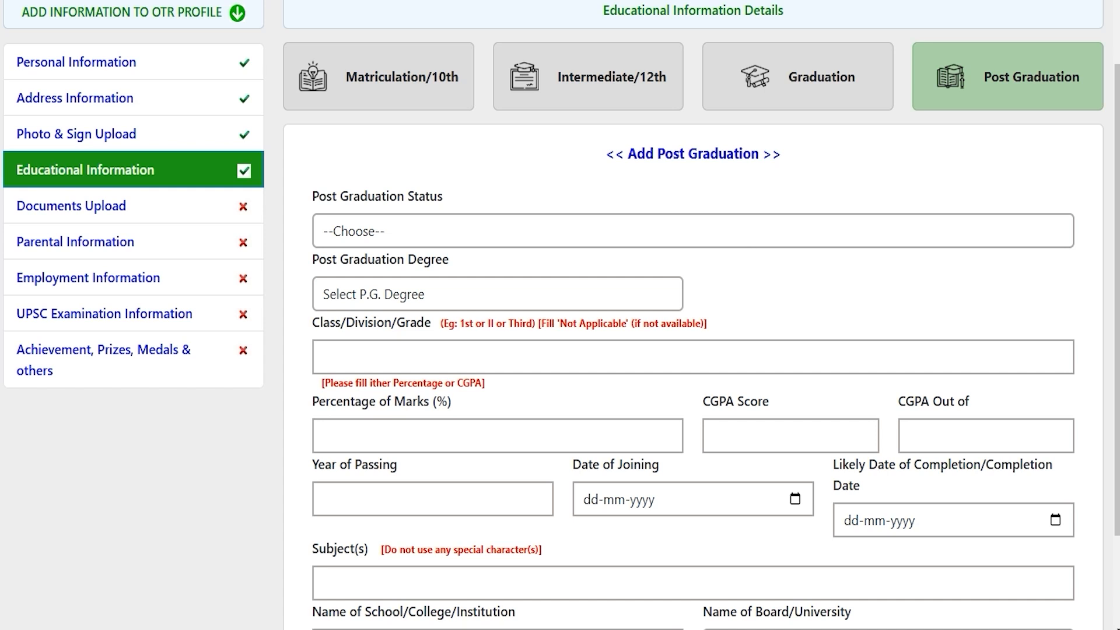
pyautogui.scroll(-2, 693, 315)
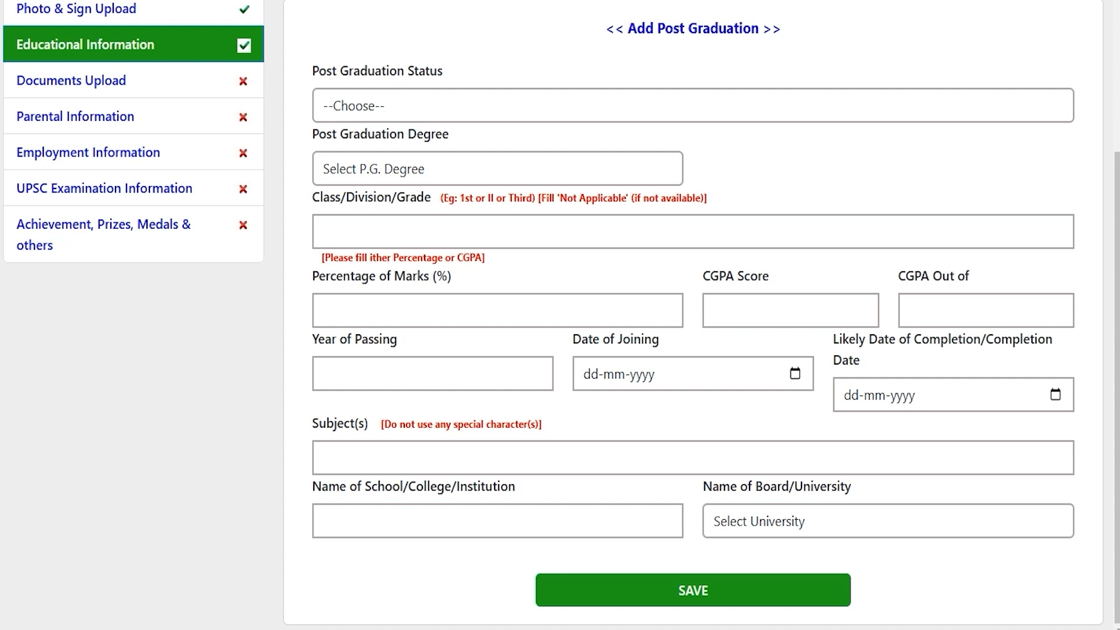
pyautogui.scroll(5, 693, 315)
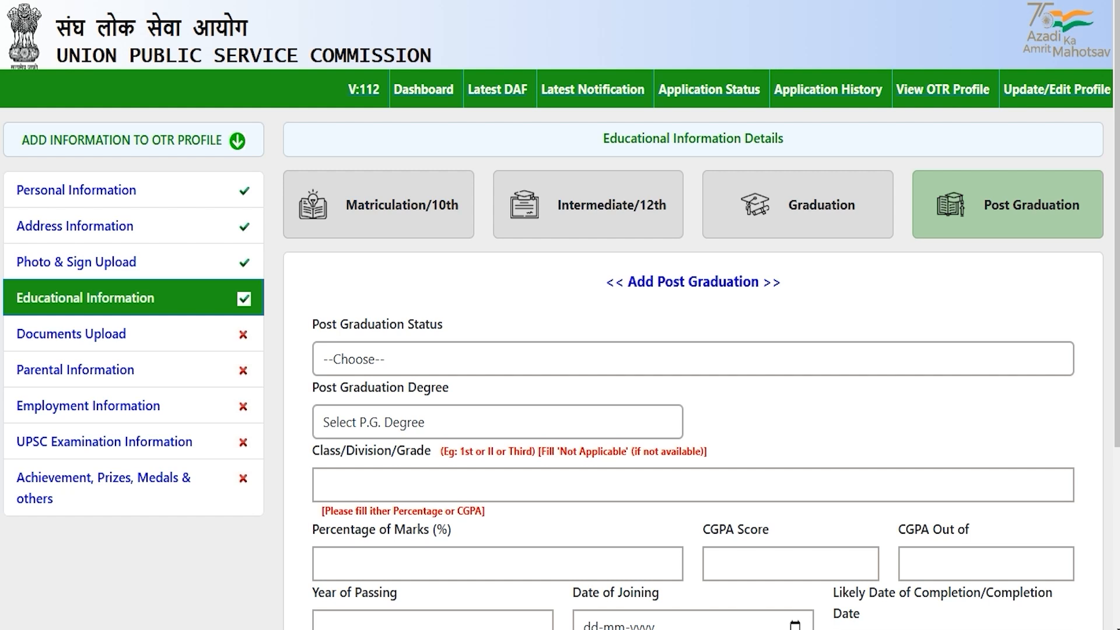
pyautogui.click(71, 334)
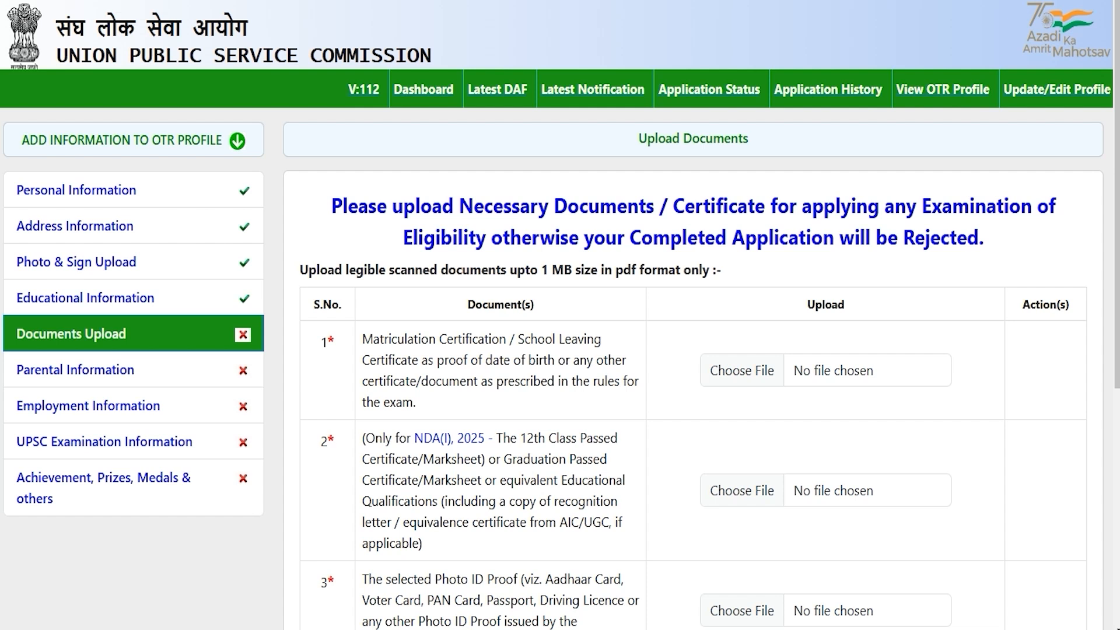
# Review the required documents: photo ID, category, age relaxation, hailing, higher qualification and achievements.
pyautogui.moveTo(407, 340); pyautogui.dragTo(484, 340)
pyautogui.scroll(-3, 484, 340)
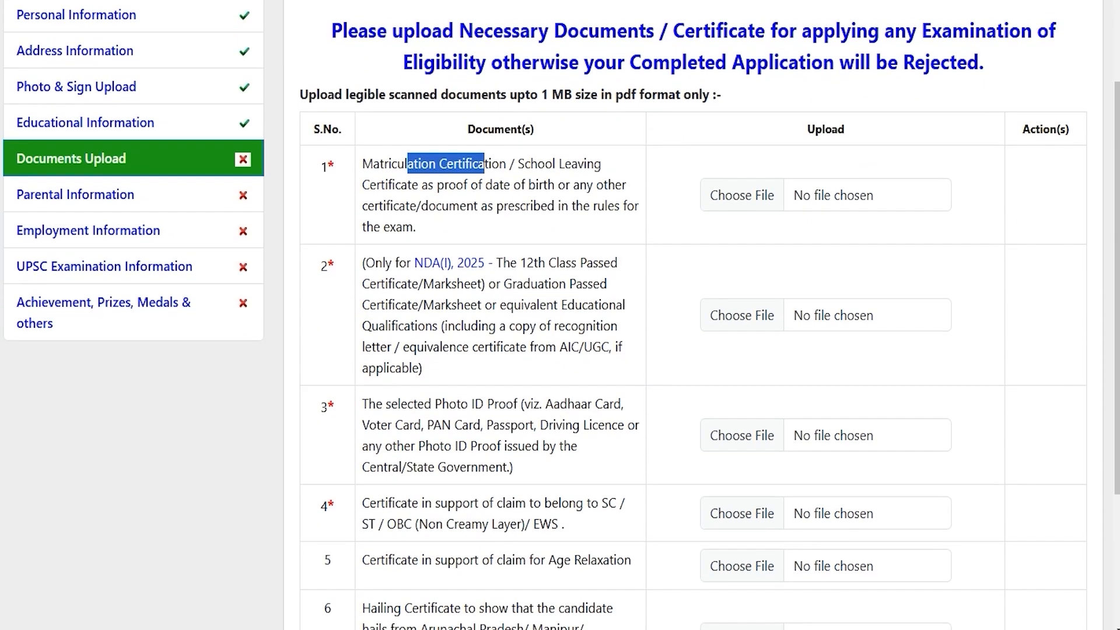
pyautogui.moveTo(408, 304); pyautogui.dragTo(493, 305)
pyautogui.scroll(-2, 493, 305)
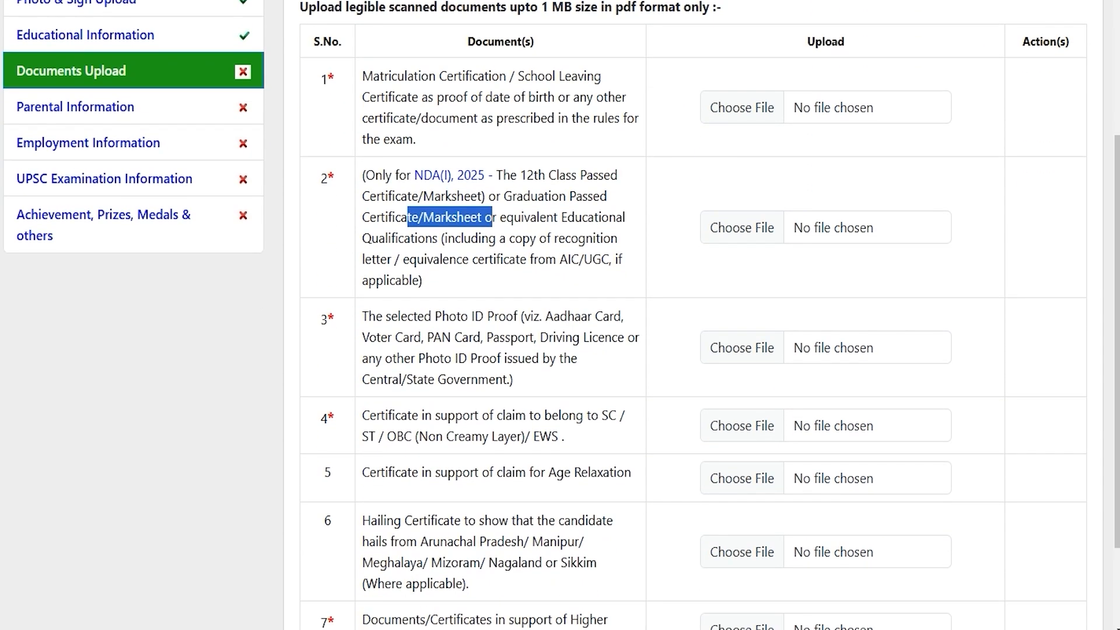
pyautogui.moveTo(407, 316); pyautogui.dragTo(476, 316)
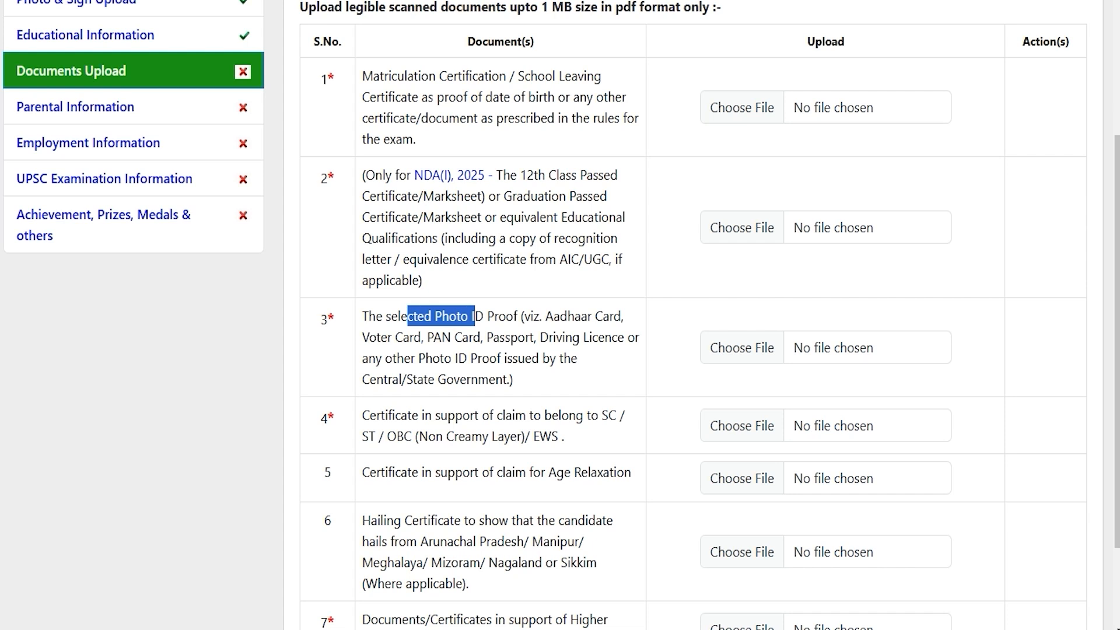
pyautogui.moveTo(401, 415); pyautogui.dragTo(551, 436)
pyautogui.scroll(-3, 694, 315)
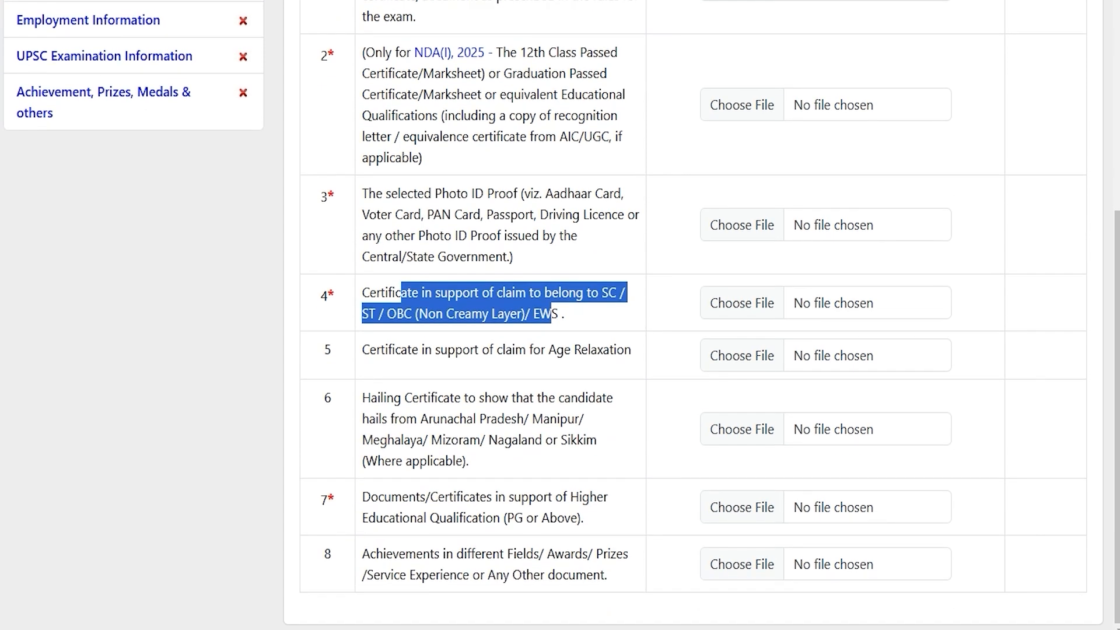
pyautogui.moveTo(385, 349); pyautogui.dragTo(596, 350)
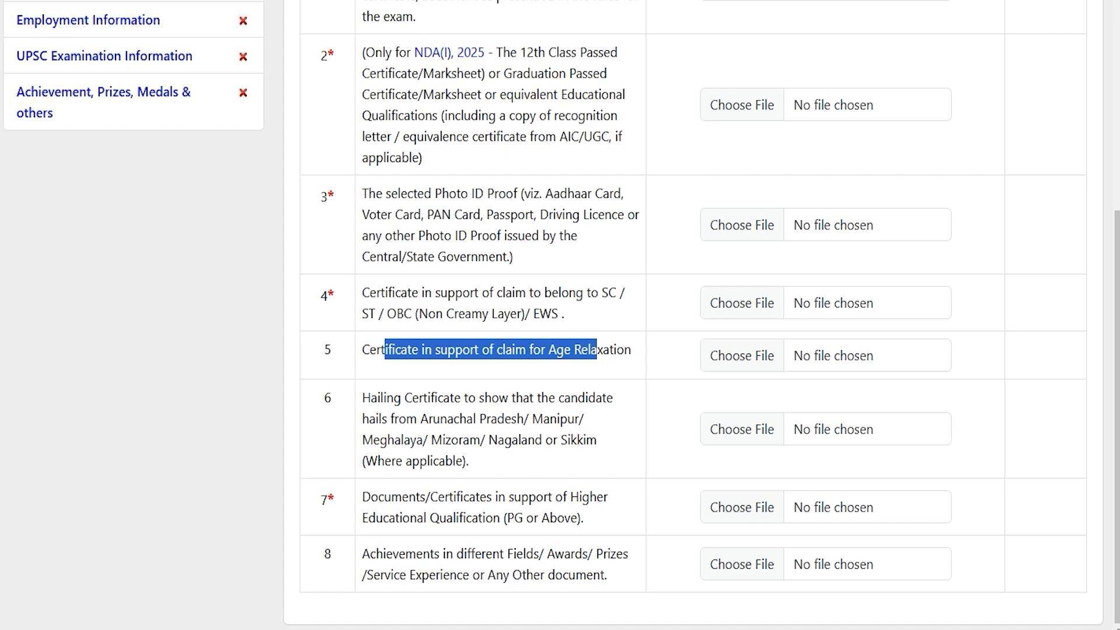
pyautogui.moveTo(380, 398); pyautogui.dragTo(543, 418)
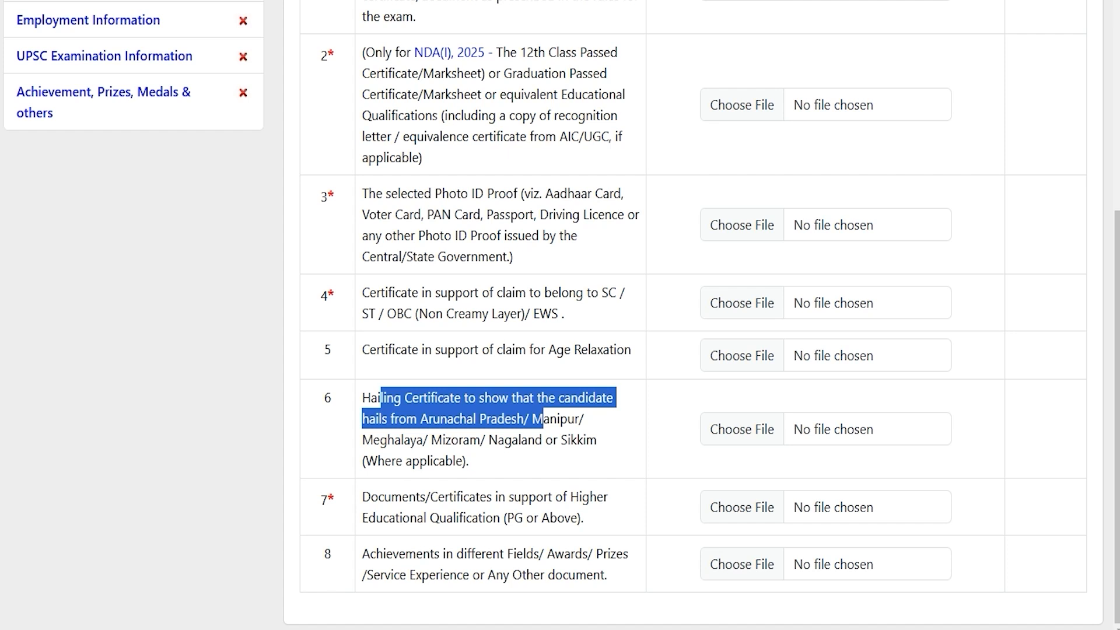
pyautogui.moveTo(385, 498); pyautogui.dragTo(519, 516)
pyautogui.click(519, 517)
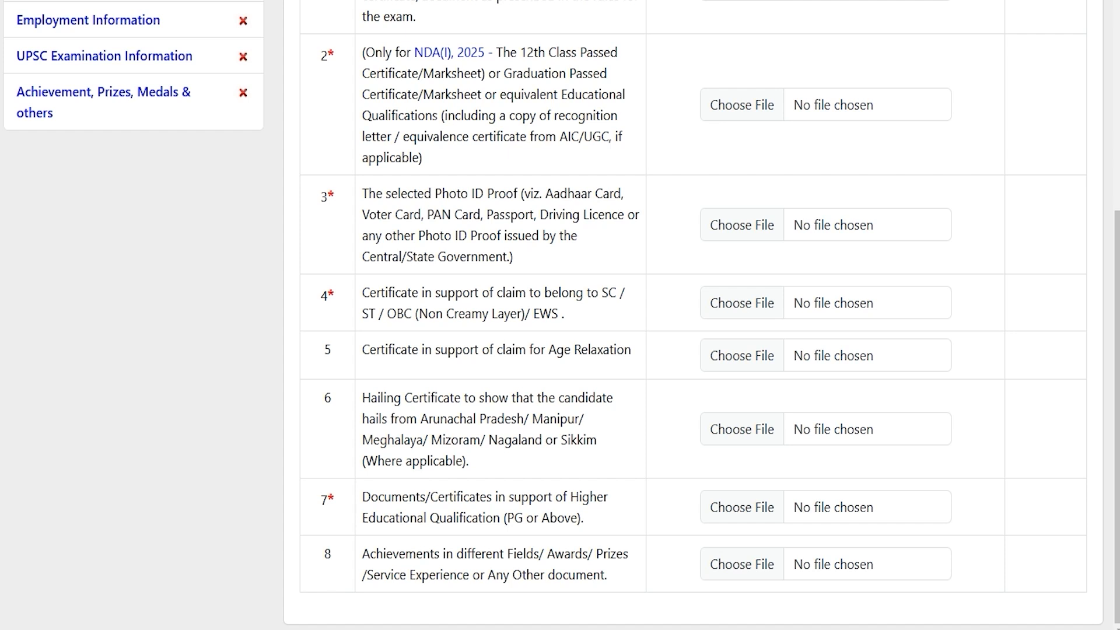
pyautogui.moveTo(385, 498); pyautogui.dragTo(494, 517)
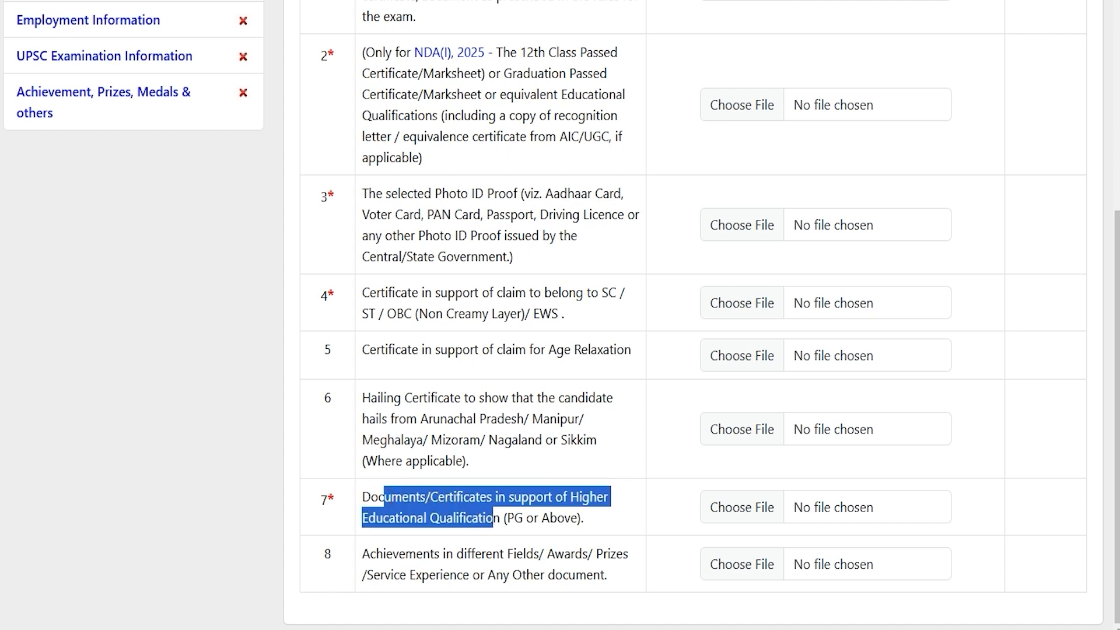
pyautogui.moveTo(405, 554); pyautogui.dragTo(576, 575)
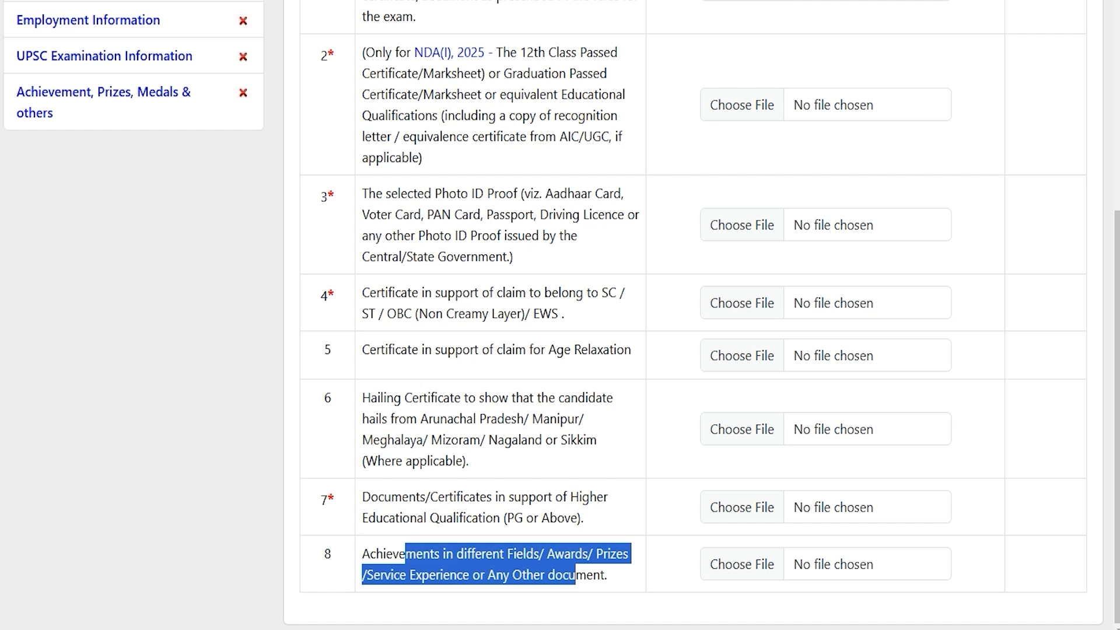
# Note the upload rules: PDF format only, maximum size 1 MB.
pyautogui.moveTo(327, 499); pyautogui.dragTo(335, 498)
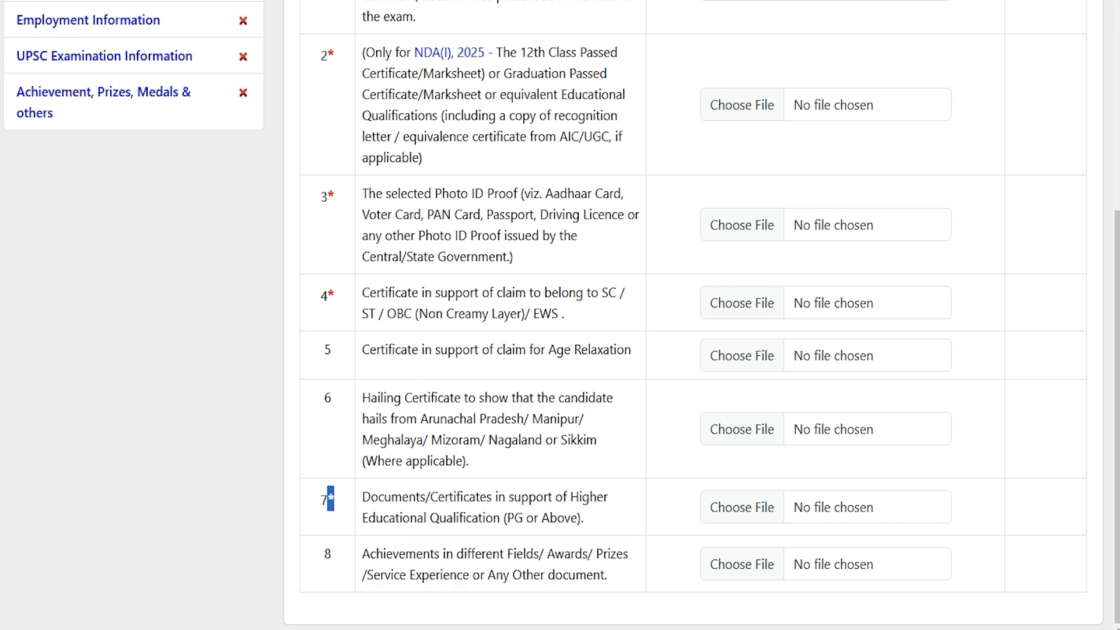
pyautogui.scroll(1, 330, 499)
pyautogui.scroll(1, 330, 499)
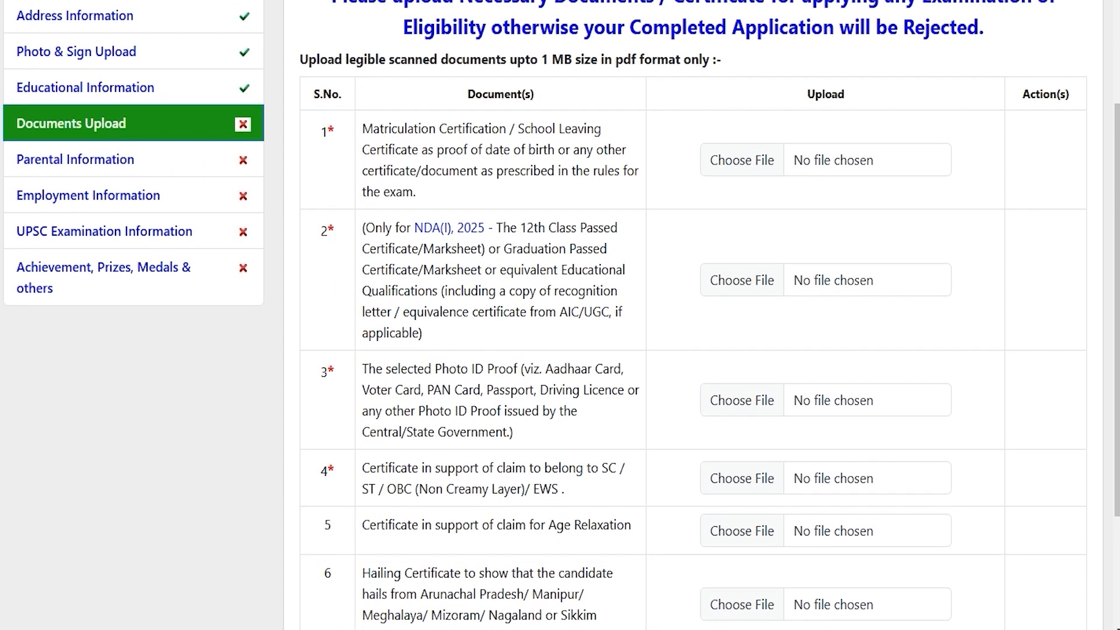
pyautogui.scroll(1, 560, 315)
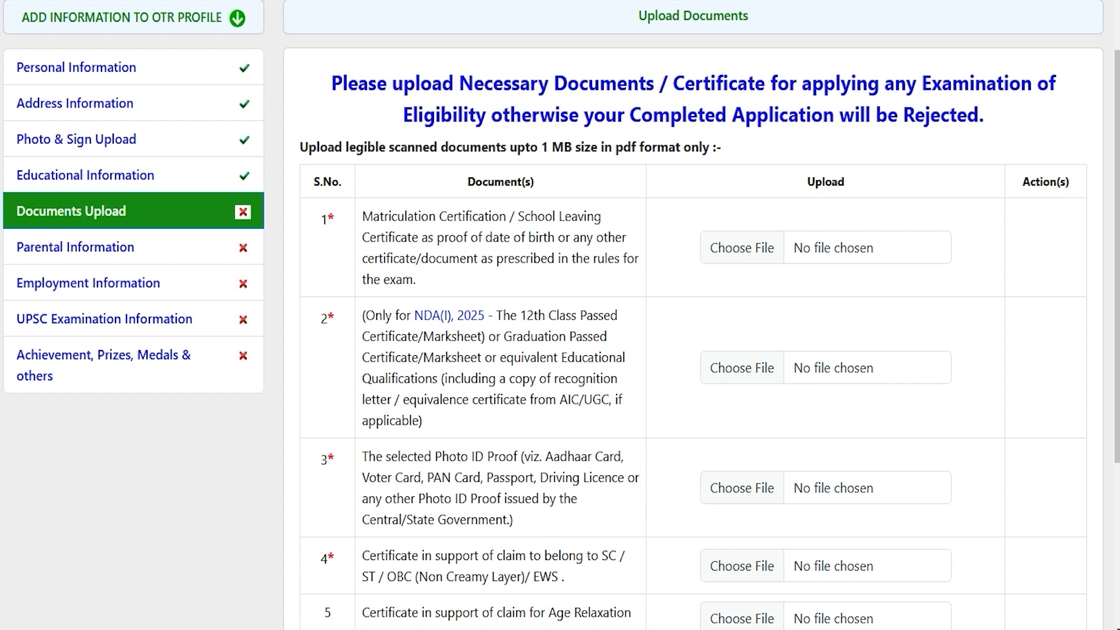
pyautogui.doubleClick(618, 147)
pyautogui.moveTo(540, 147); pyautogui.dragTo(572, 147)
# Upload CLASSXCERTIFICATE.pdf as the matriculation certificate and go to Parental Information.
pyautogui.click(750, 248)
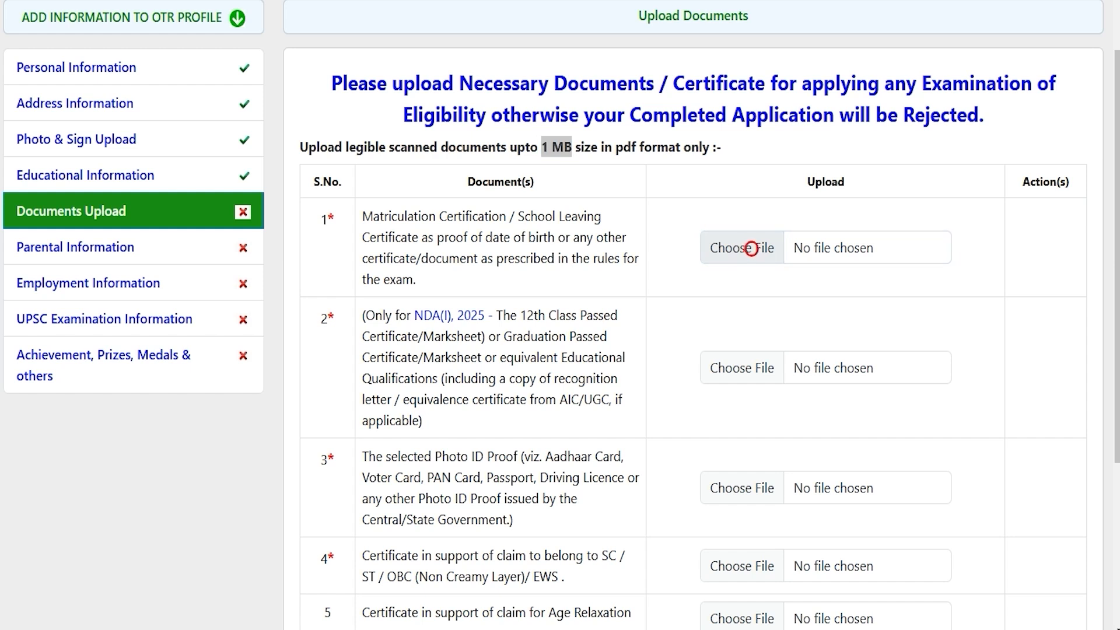
pyautogui.doubleClick(634, 175)
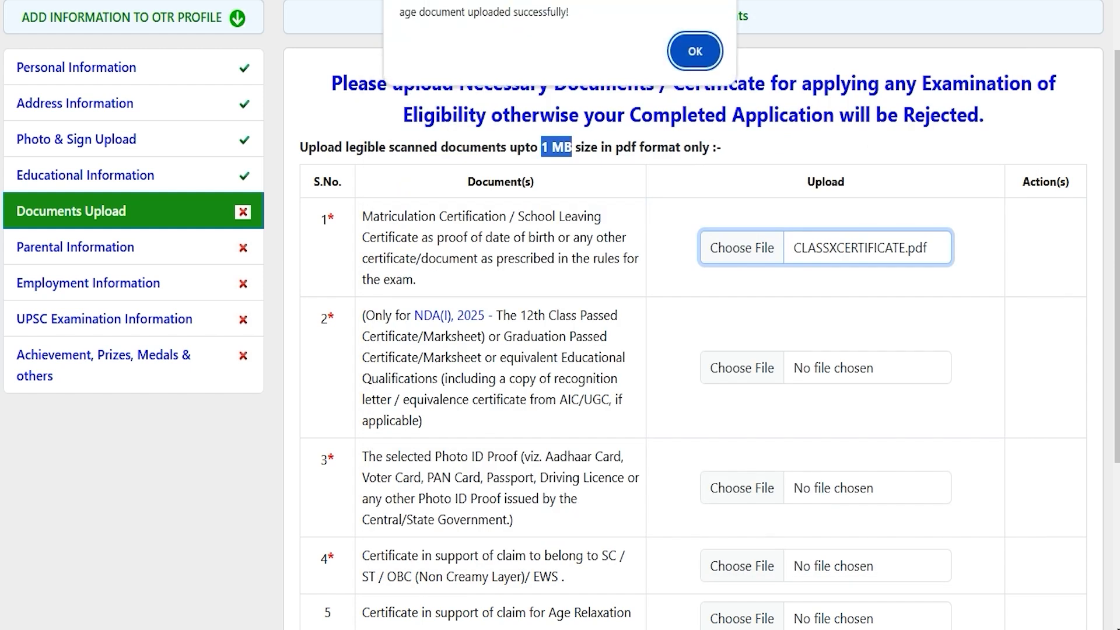
pyautogui.press('Return')
pyautogui.scroll(-5, 561, 315)
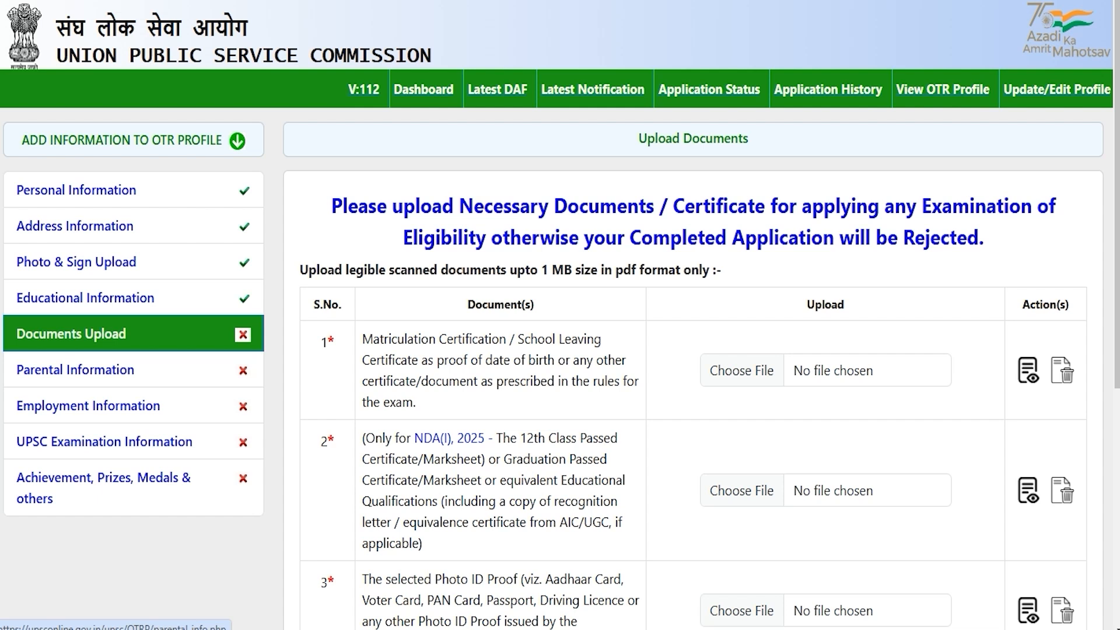
pyautogui.click(57, 368)
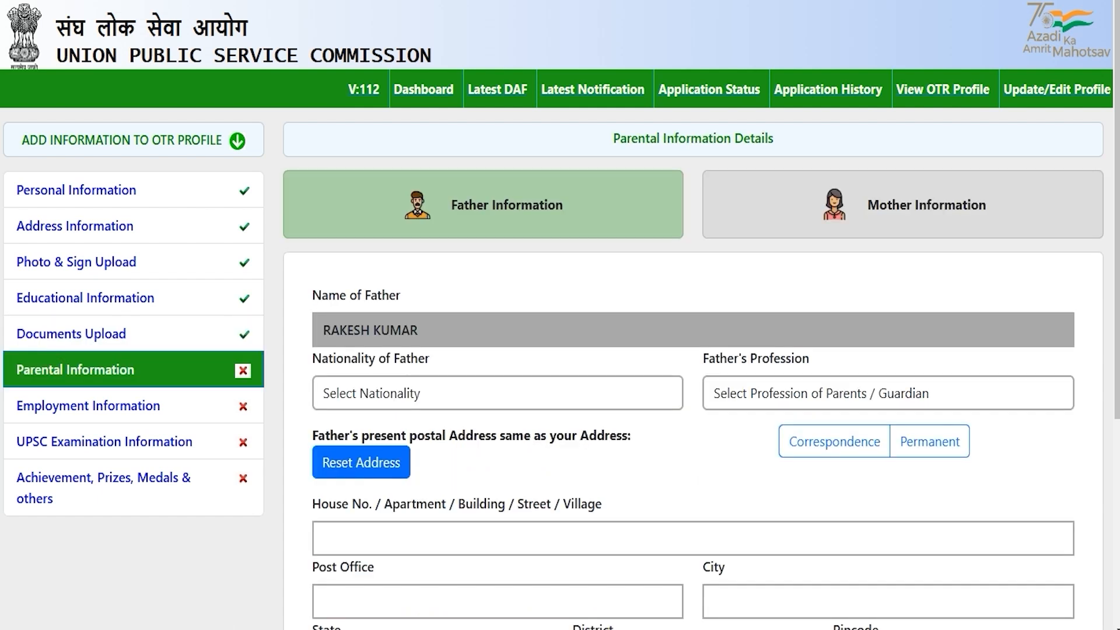
# Set the father's nationality to INDIAN and profession to Engineering.
pyautogui.scroll(-3, 560, 350)
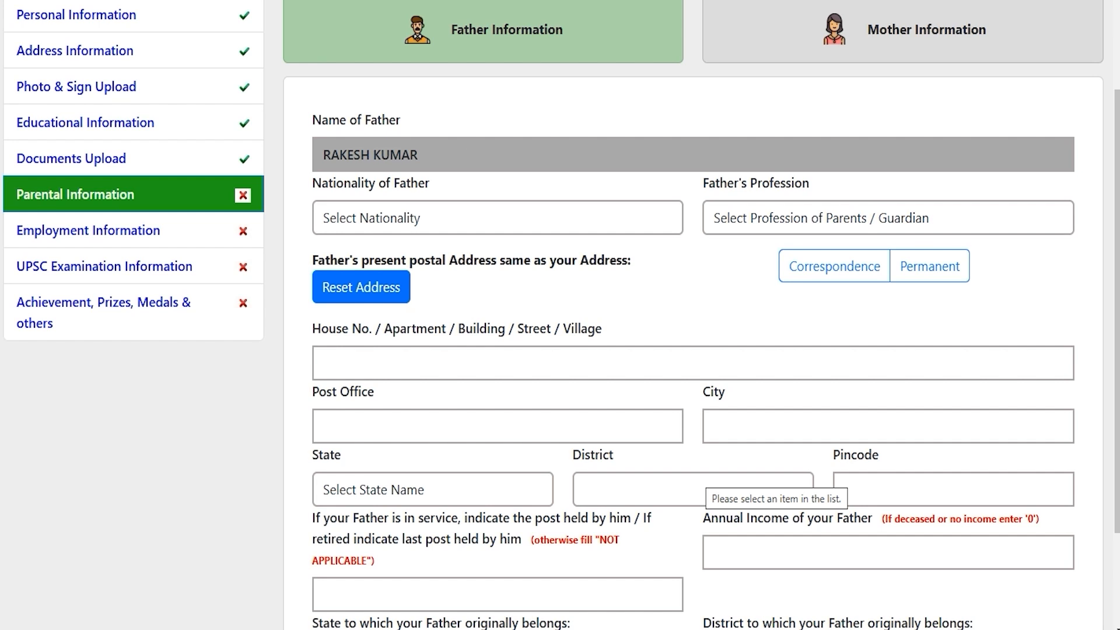
pyautogui.scroll(-2, 560, 350)
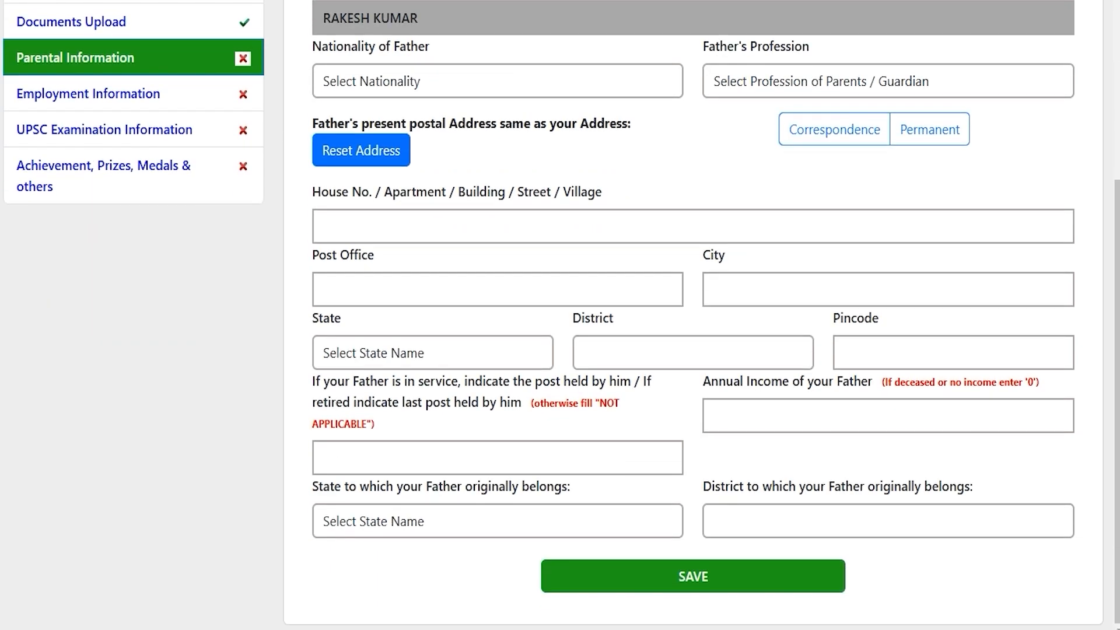
pyautogui.scroll(5, 560, 350)
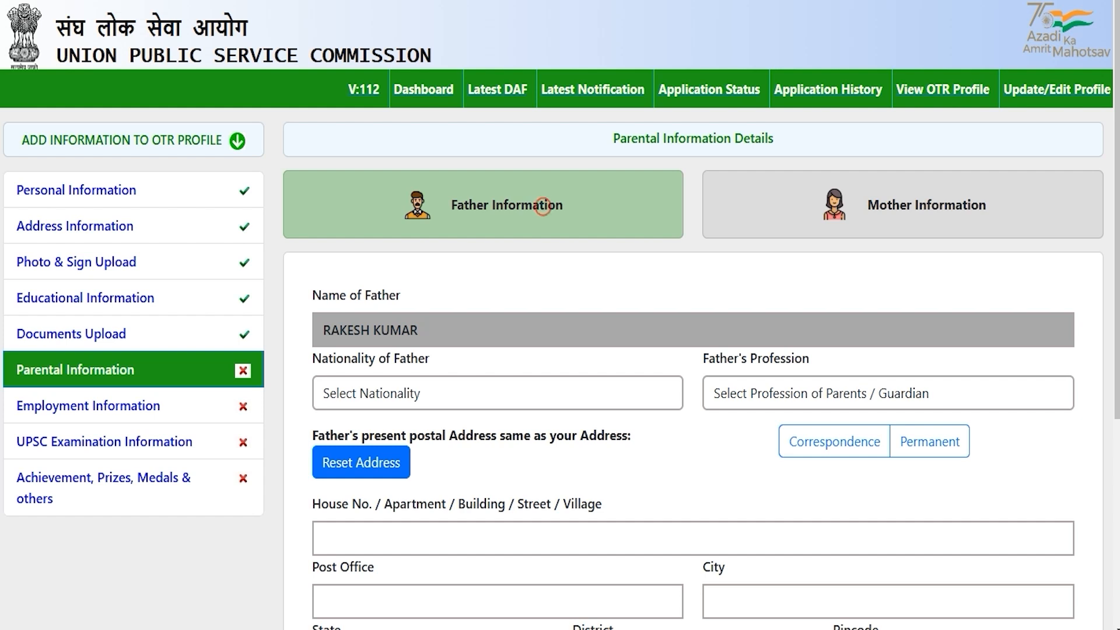
pyautogui.click(490, 395)
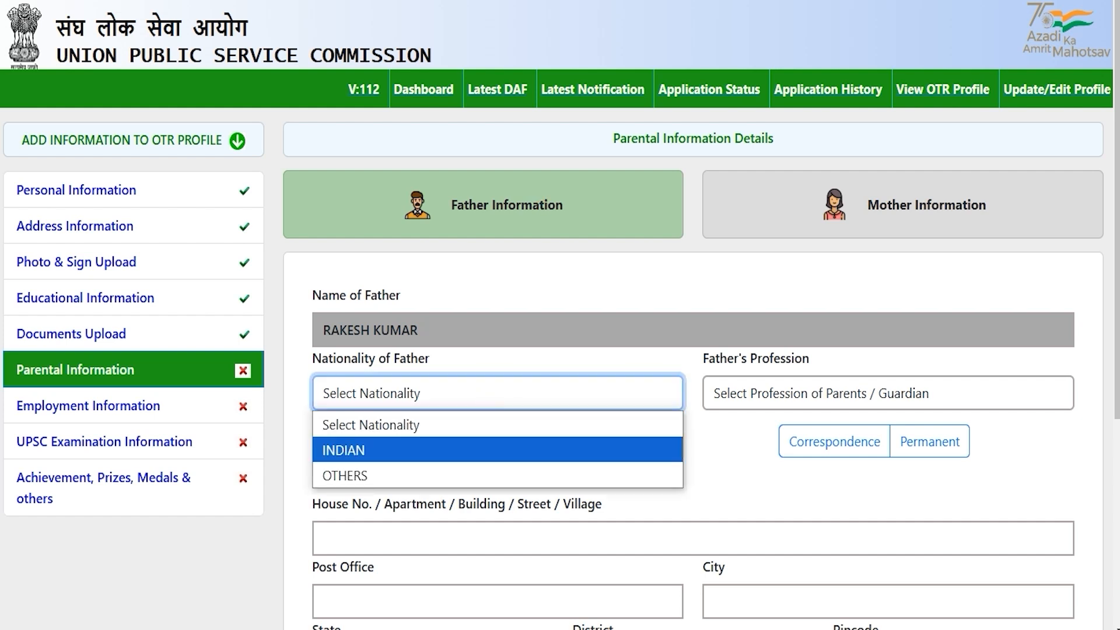
pyautogui.click(358, 450)
pyautogui.click(834, 393)
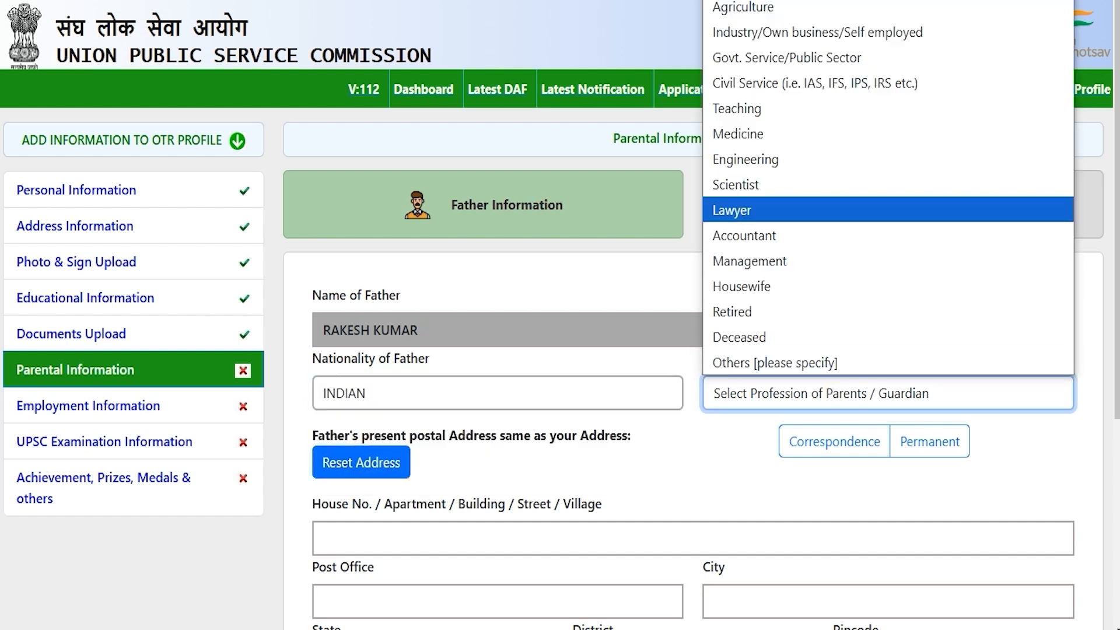
pyautogui.click(766, 160)
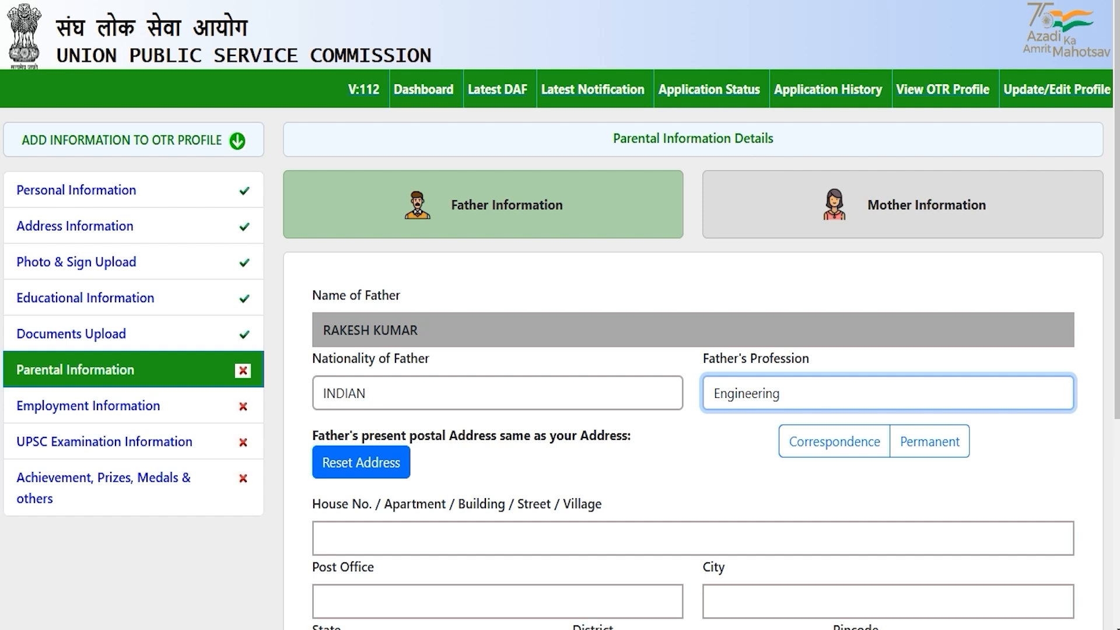
# Use the correspondence address as the father's address and visit the post and income fields.
pyautogui.scroll(-3, 693, 408)
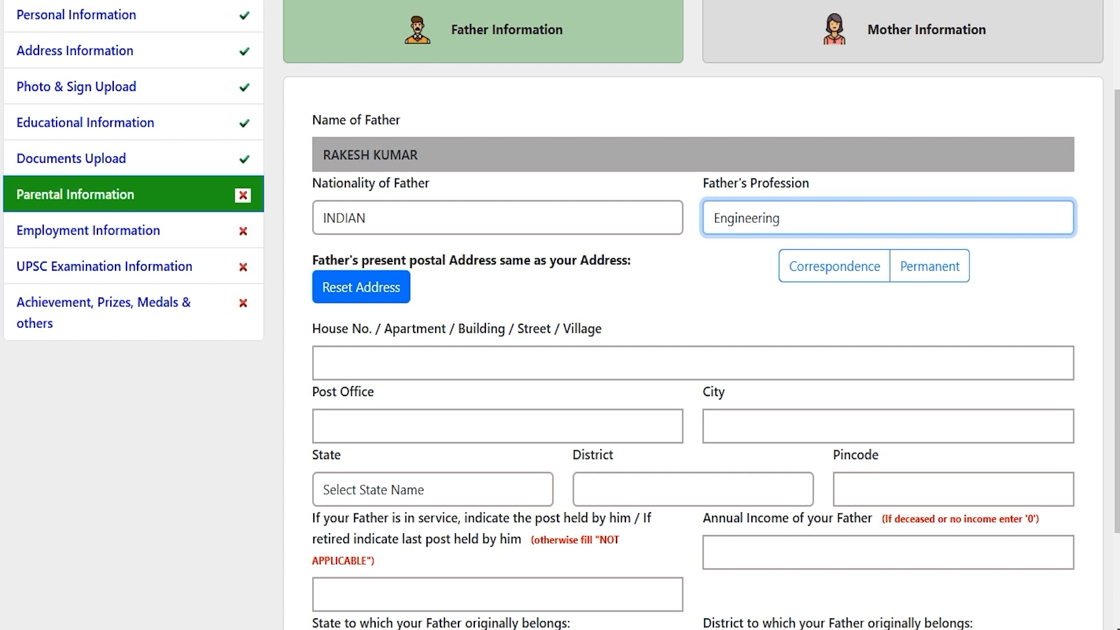
pyautogui.moveTo(465, 260); pyautogui.dragTo(576, 260)
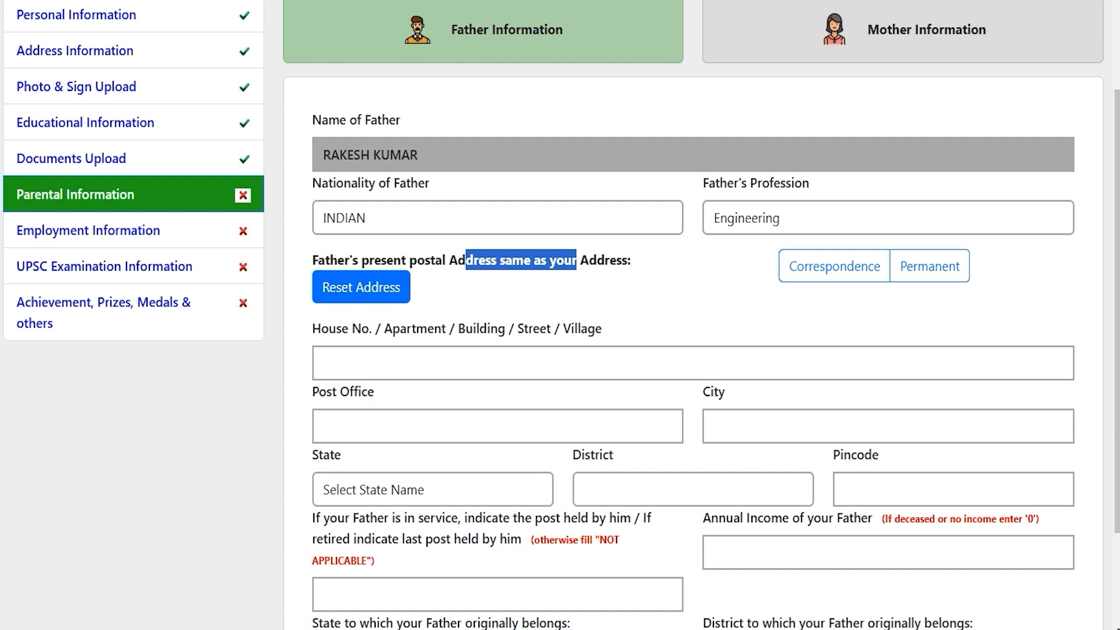
pyautogui.click(843, 268)
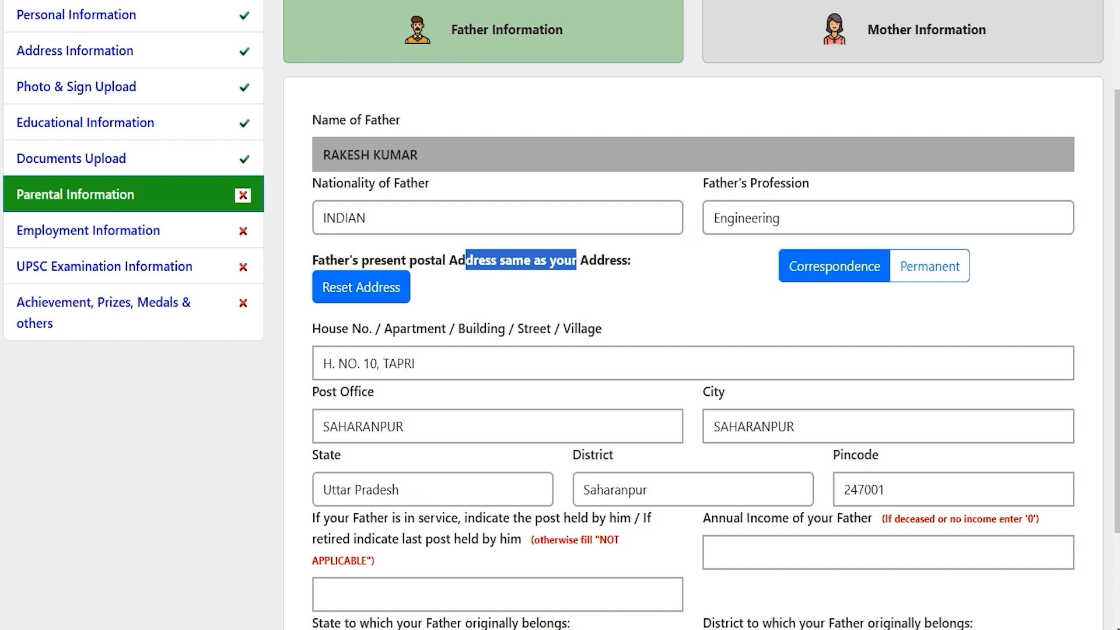
pyautogui.click(660, 459)
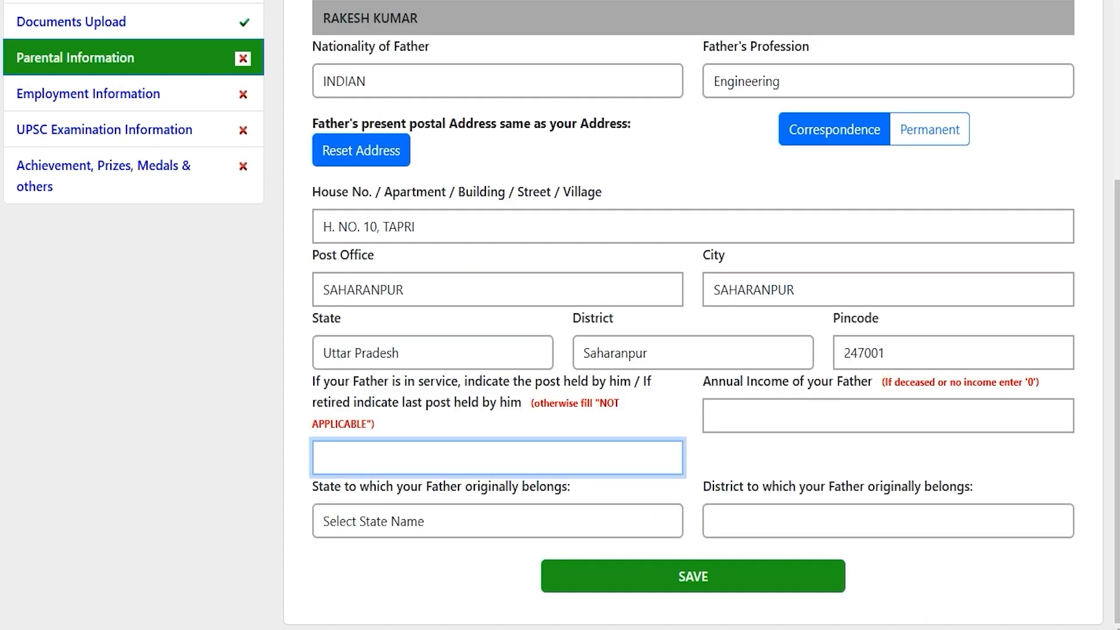
pyautogui.click(442, 459)
pyautogui.click(804, 410)
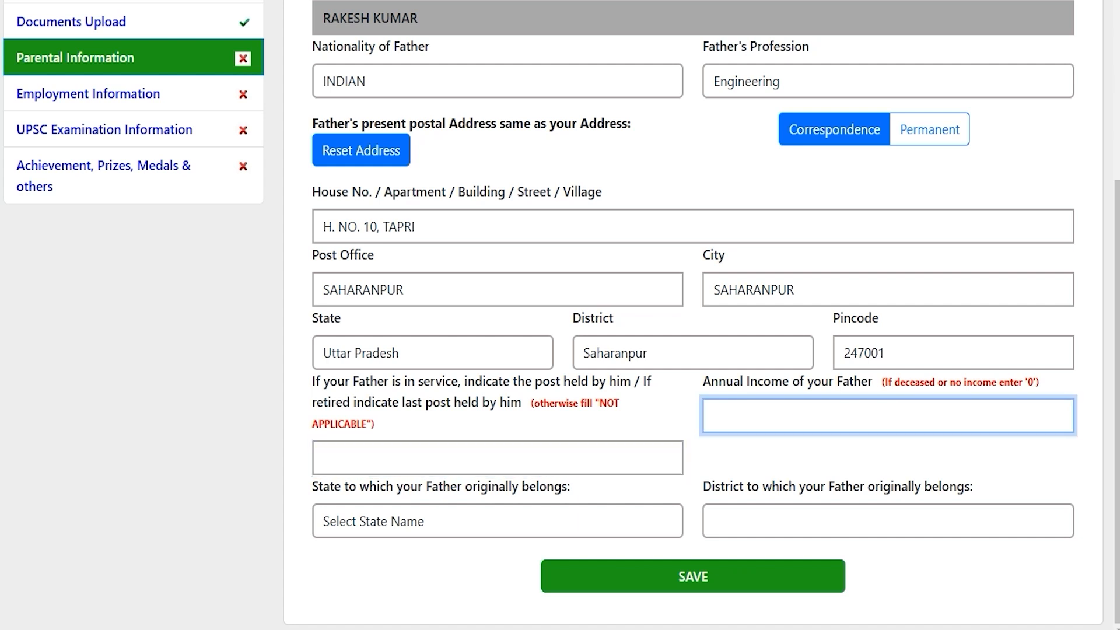
# Set the father's origin to Uttar Pradesh, district Saharanpur.
pyautogui.click(455, 521)
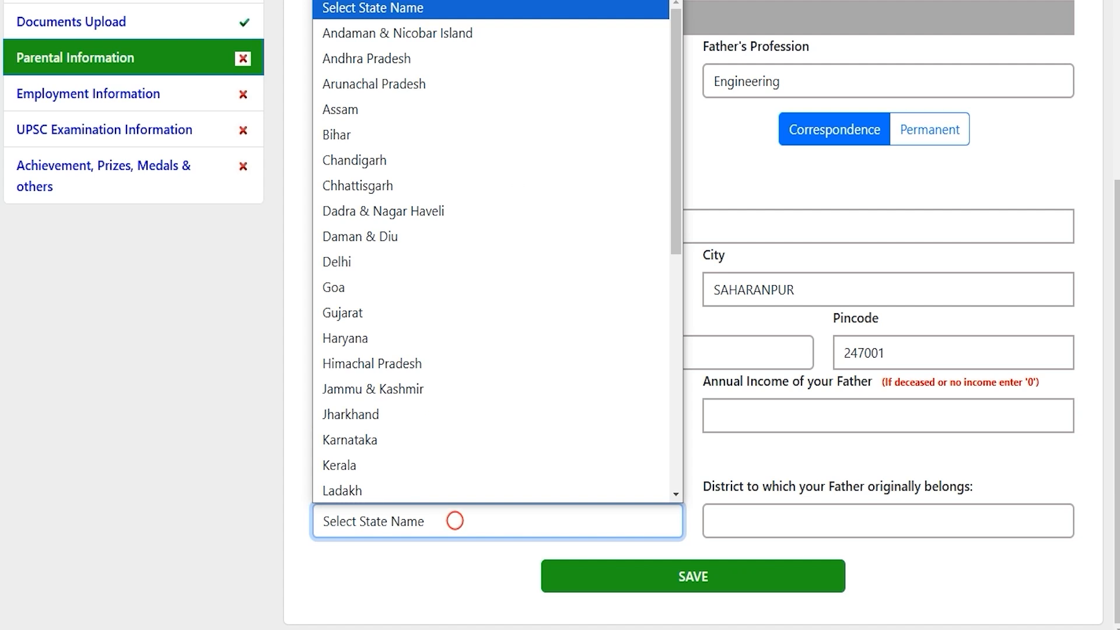
pyautogui.press('u')
pyautogui.press('Return')
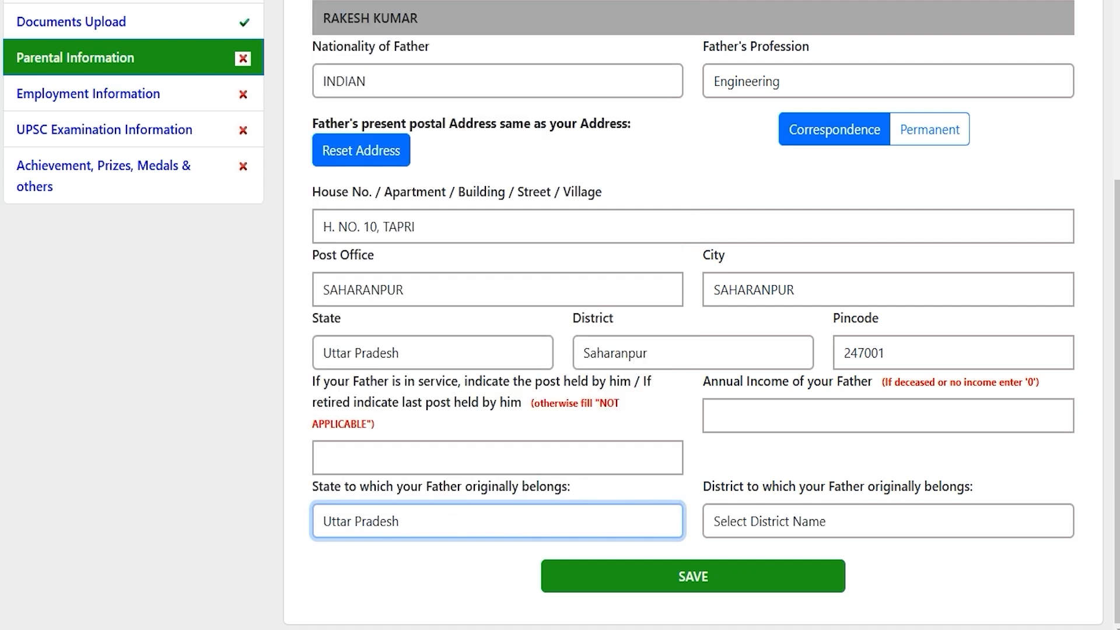
pyautogui.click(765, 525)
pyautogui.press('s')
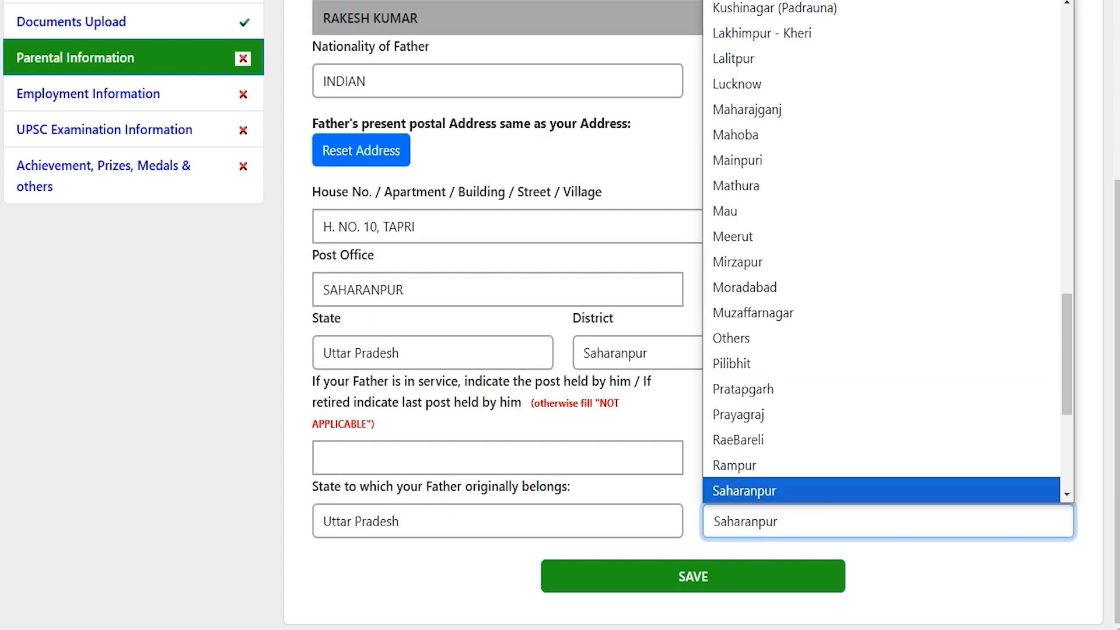
pyautogui.press('Return')
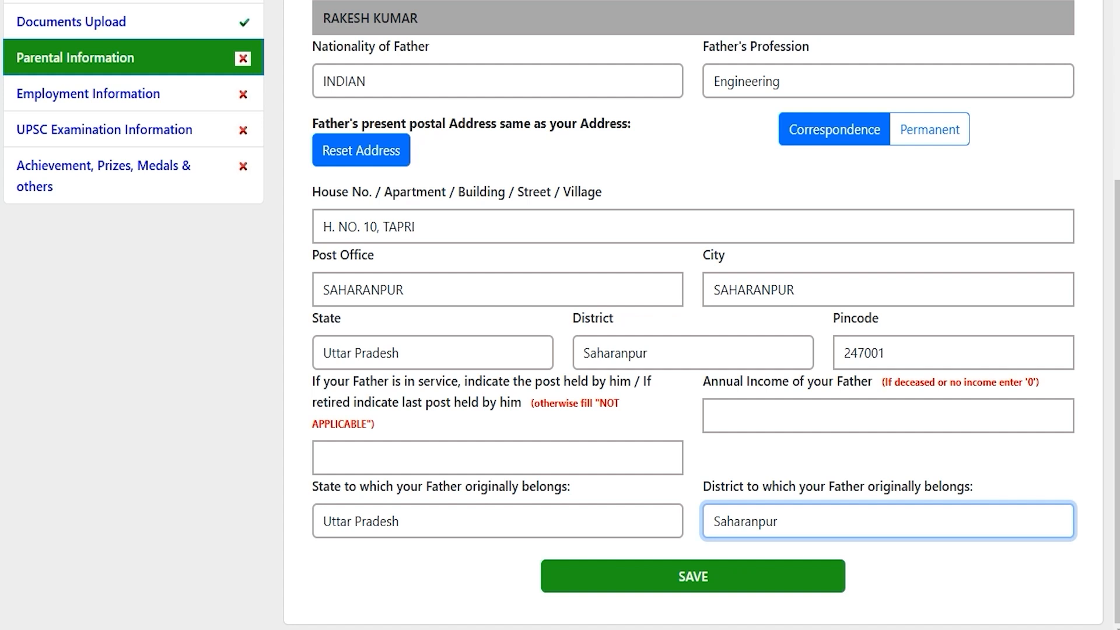
pyautogui.press('Tab')
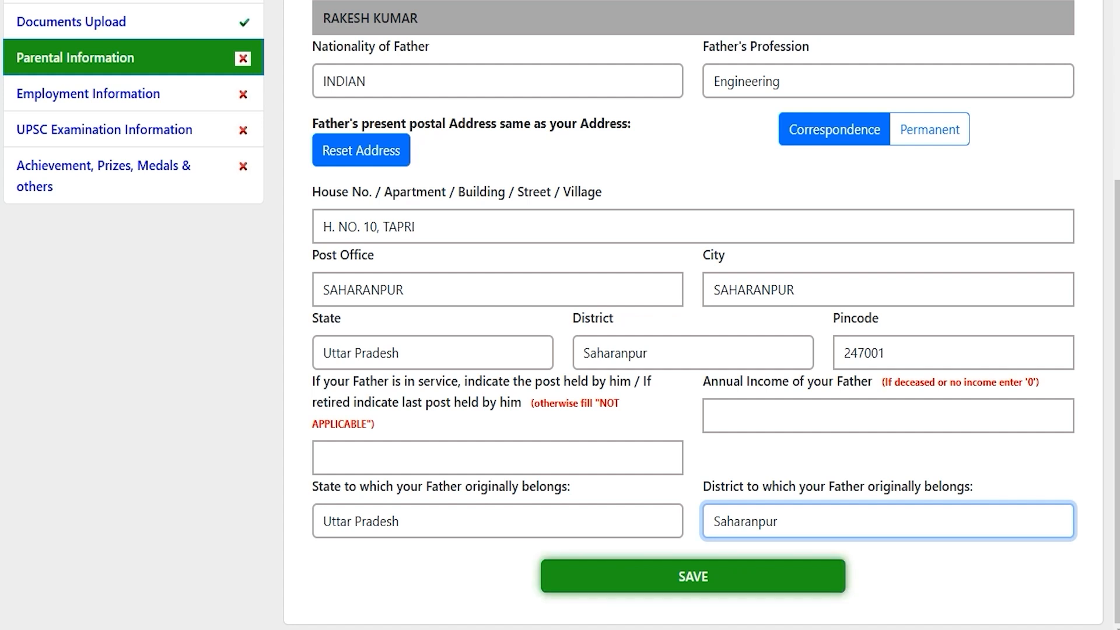
pyautogui.scroll(5, 693, 315)
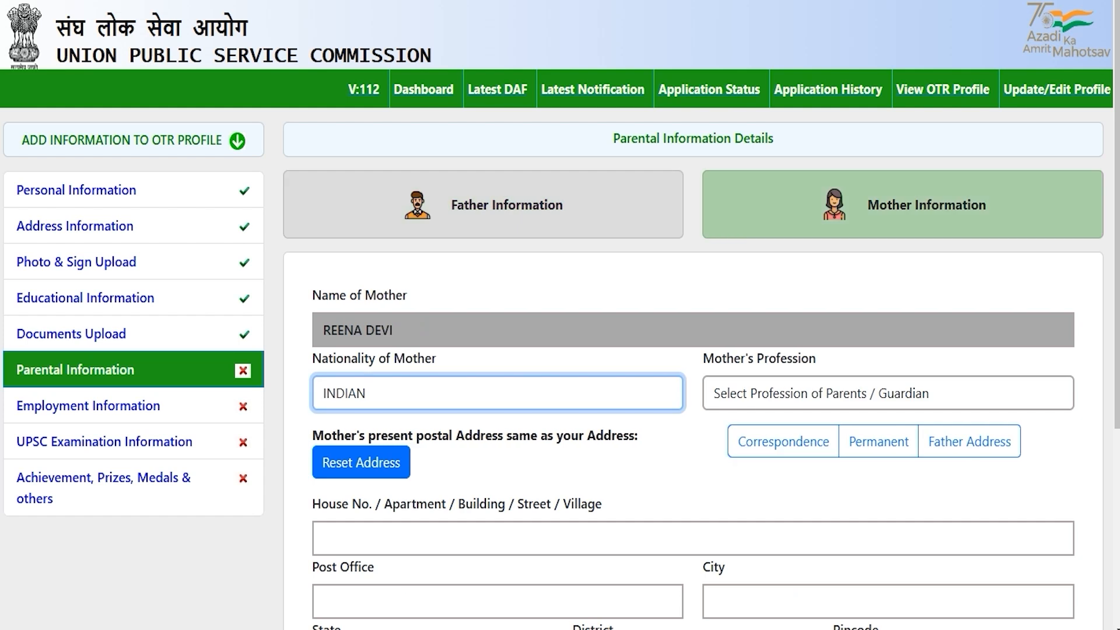
# Give the mother INDIAN nationality, profession Housewife, and the father's address.
pyautogui.click(685, 457)
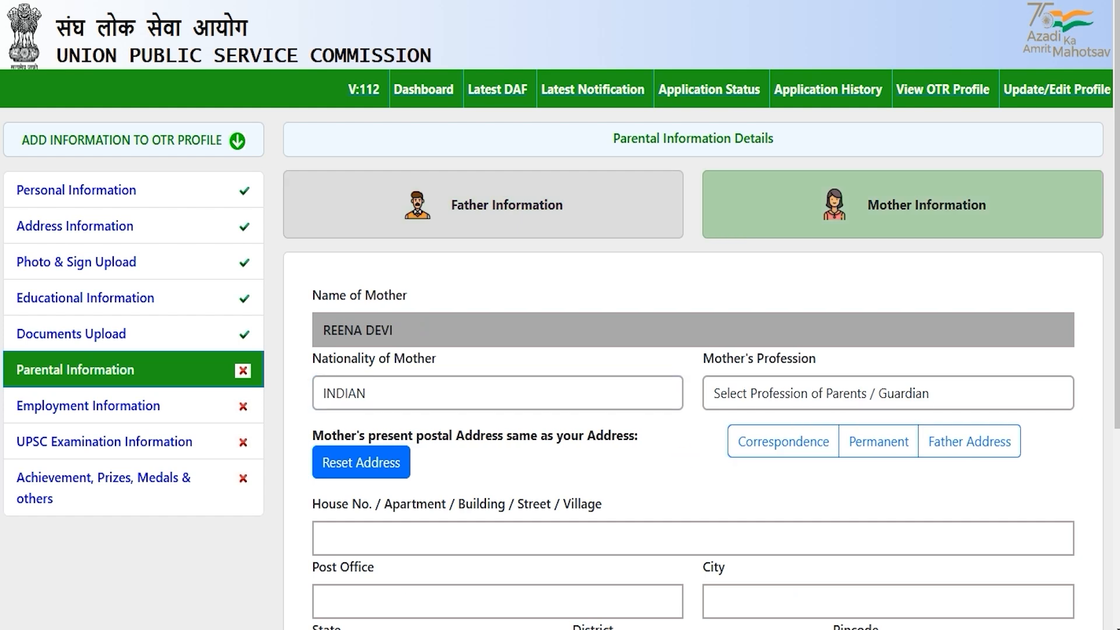
pyautogui.click(620, 389)
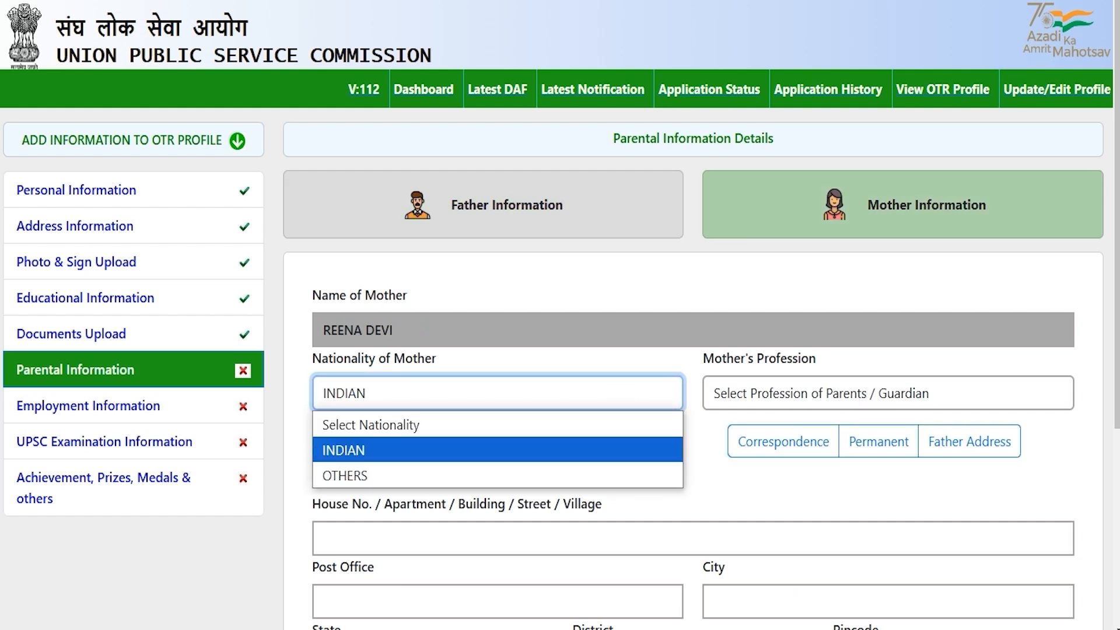
pyautogui.click(420, 446)
pyautogui.click(765, 394)
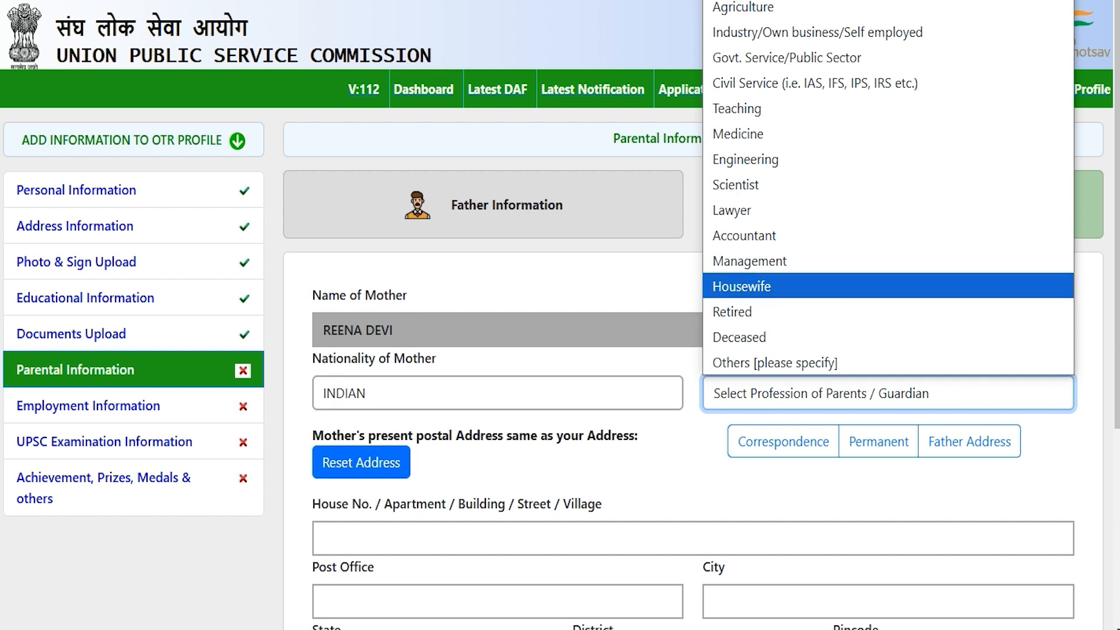
pyautogui.click(759, 285)
pyautogui.scroll(-5, 759, 284)
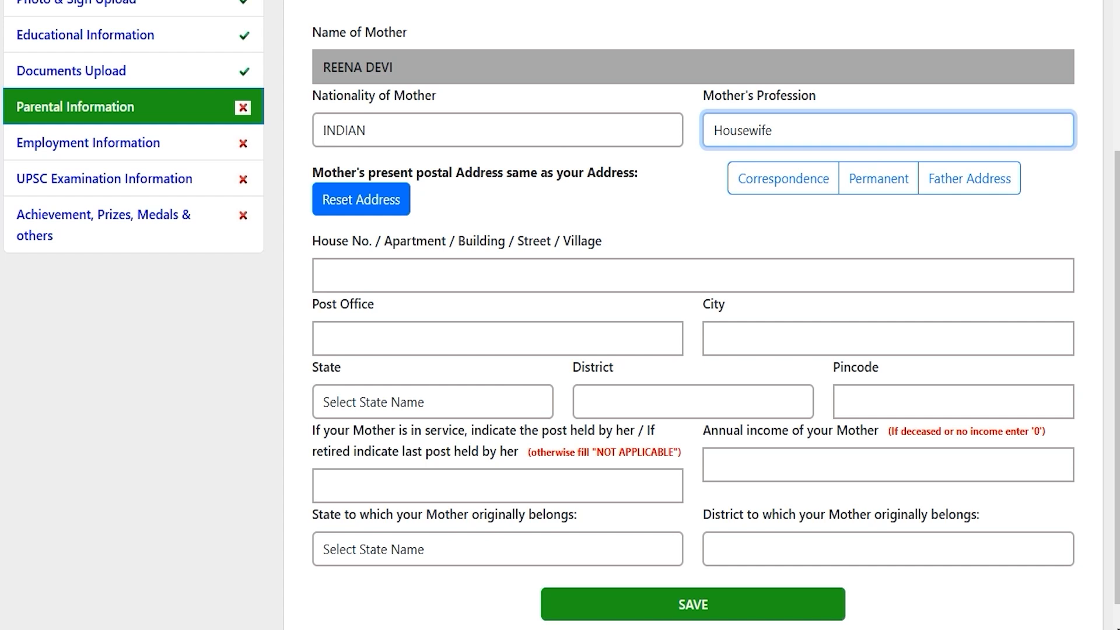
pyautogui.click(948, 178)
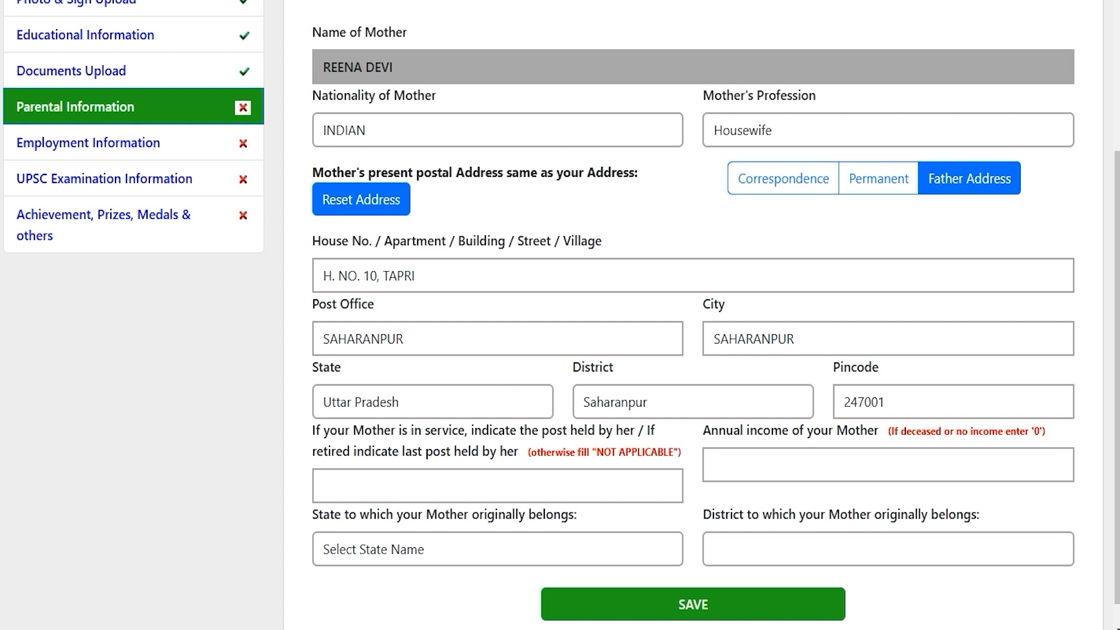
# Enter the mother's annual income as 0.
pyautogui.scroll(-1, 693, 315)
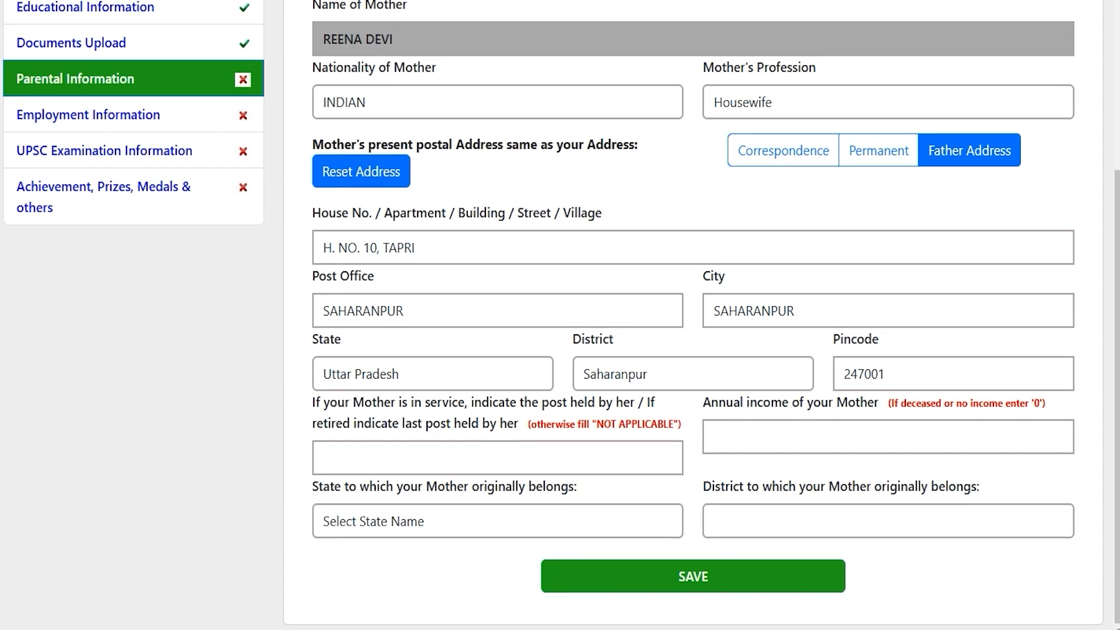
pyautogui.moveTo(532, 402); pyautogui.dragTo(418, 421)
pyautogui.click(443, 451)
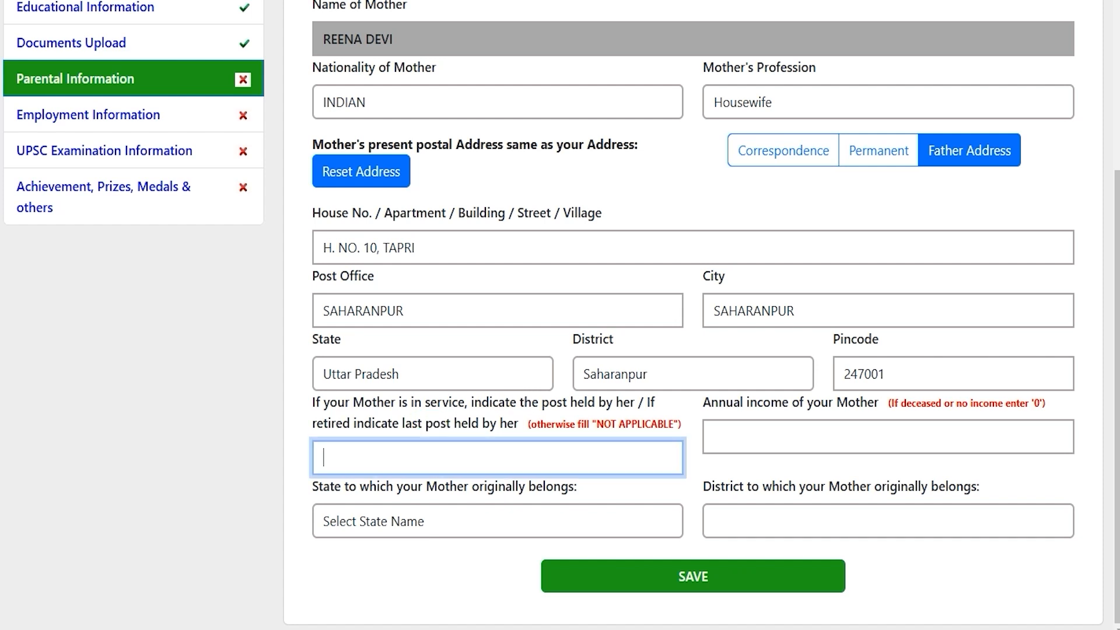
pyautogui.moveTo(757, 402); pyautogui.dragTo(808, 406)
pyautogui.click(782, 437)
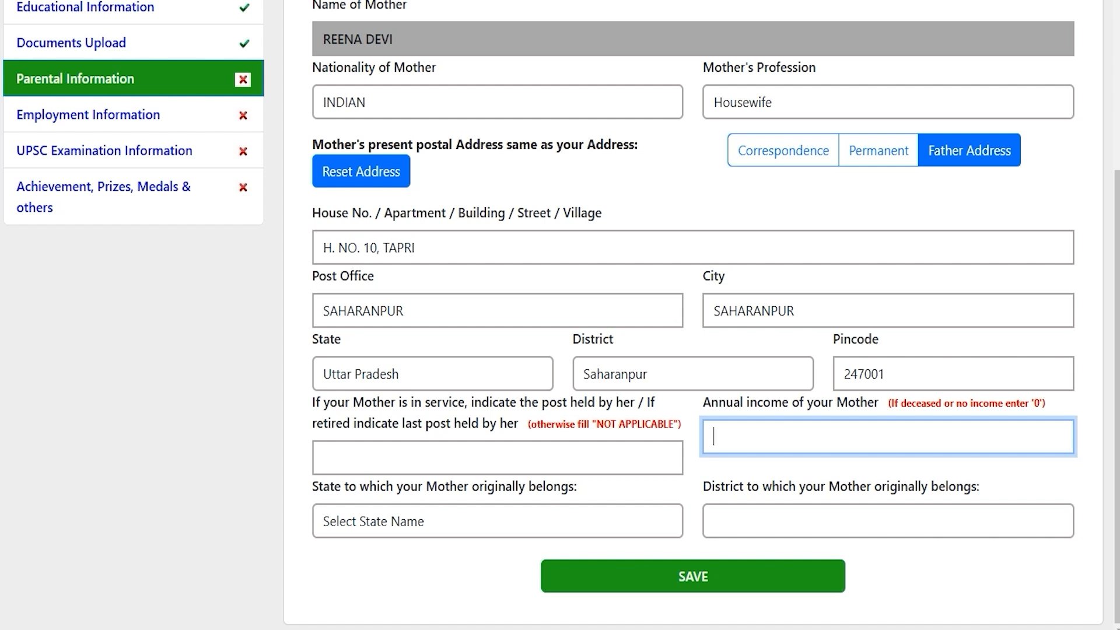
pyautogui.write('0')
# Set the mother's origin to Uttar Pradesh, Saharanpur, and save the parental information.
pyautogui.click(507, 521)
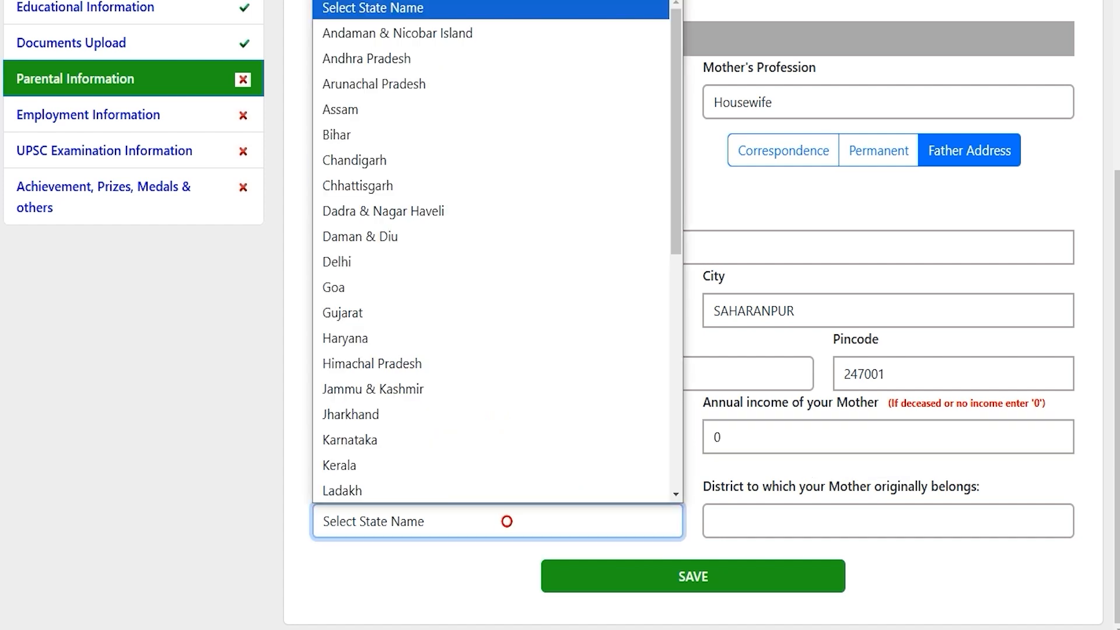
pyautogui.press('u')
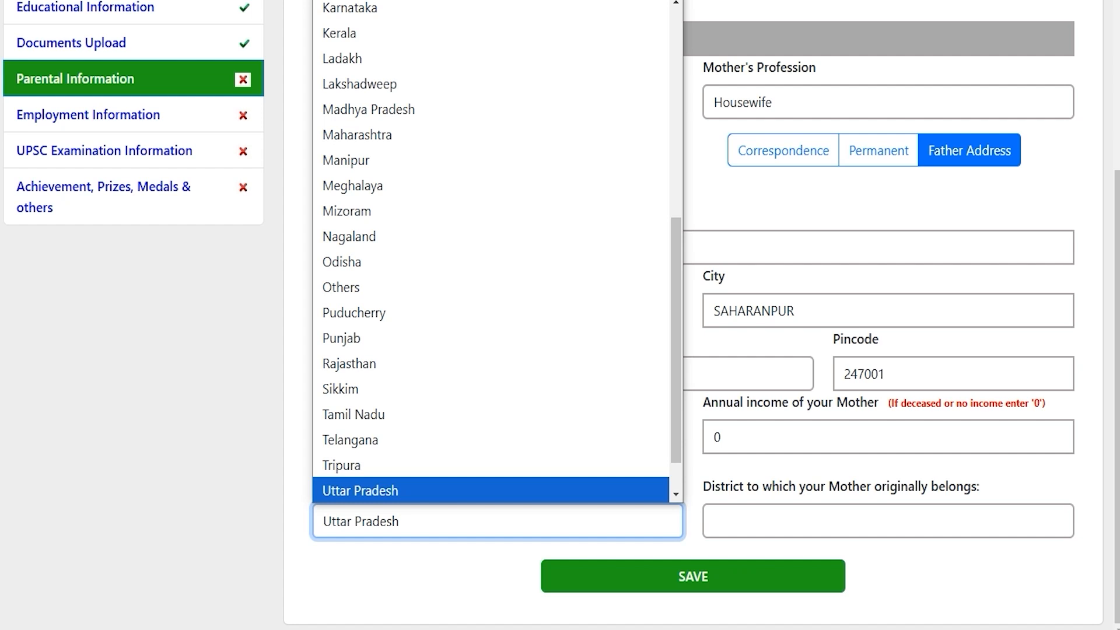
pyautogui.click(513, 490)
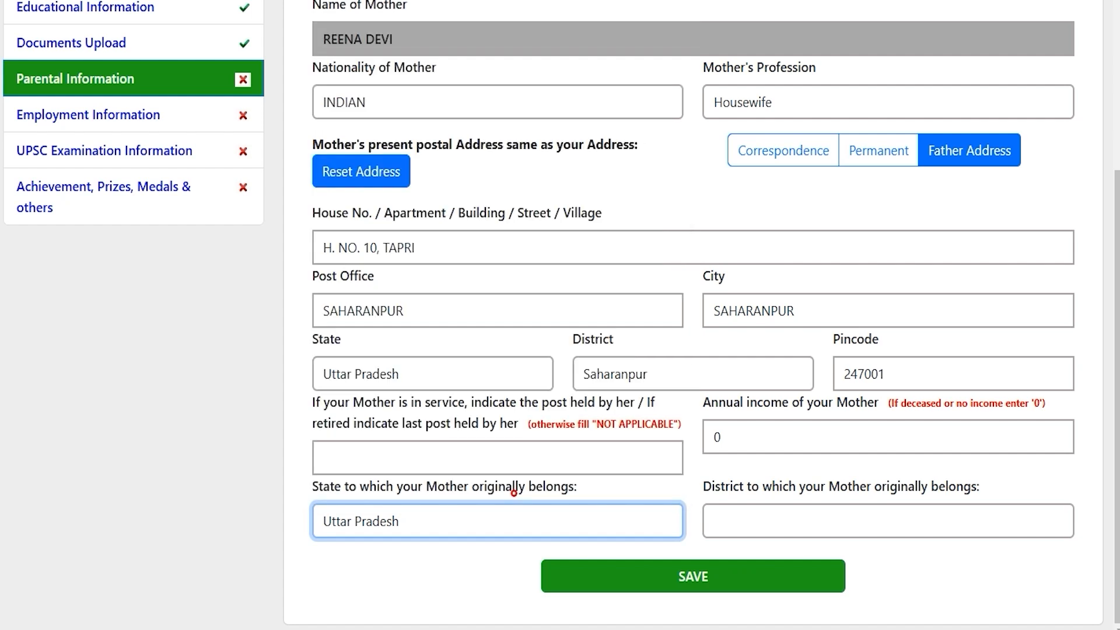
pyautogui.click(755, 517)
pyautogui.press('s')
pyautogui.press('Return')
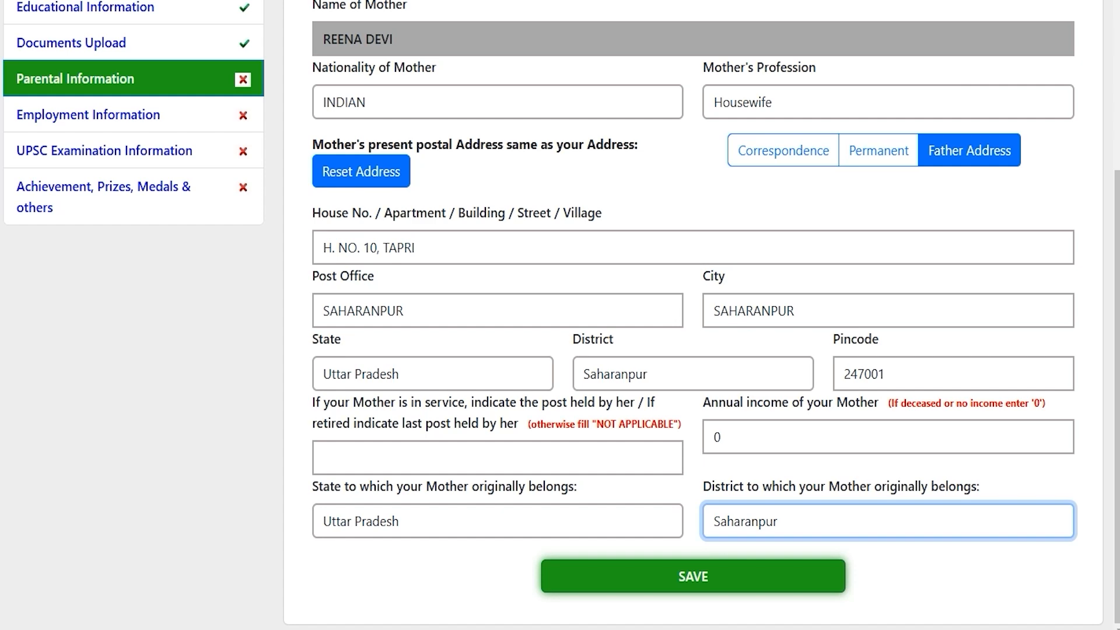
pyautogui.click(693, 576)
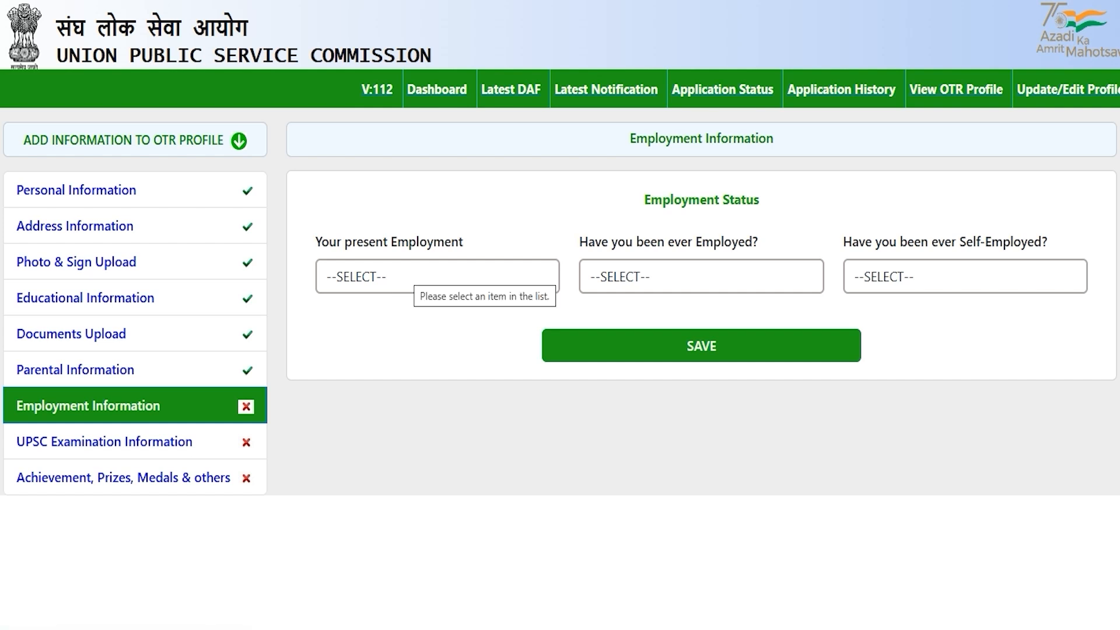
# Save employment as Not Employed, with NO for ever employed and ever self-employed.
pyautogui.click(405, 272)
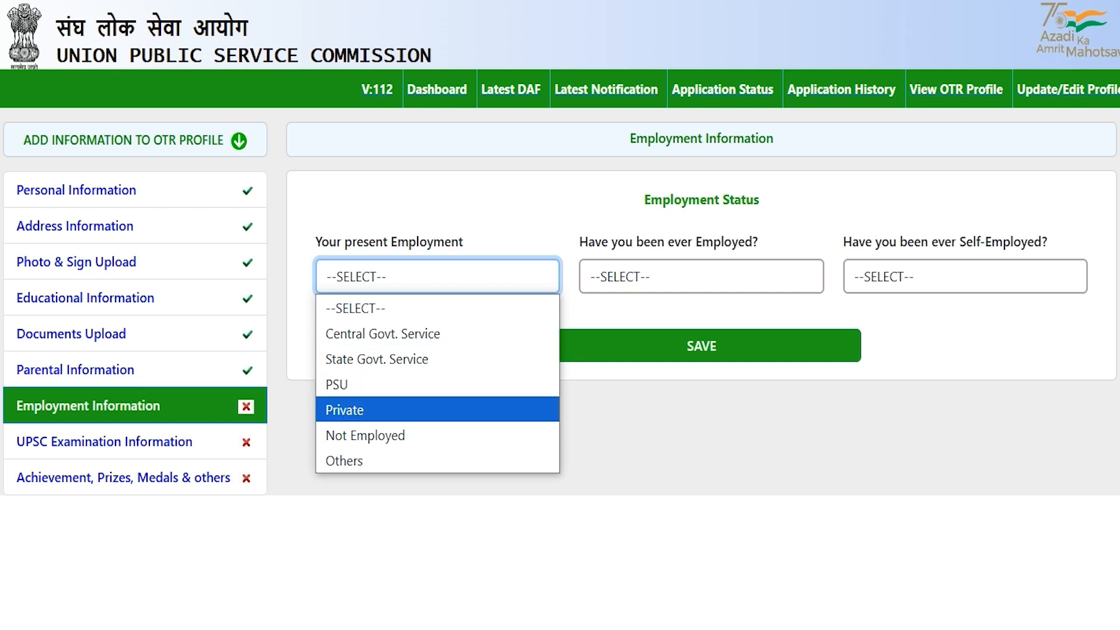
pyautogui.click(350, 408)
pyautogui.click(425, 276)
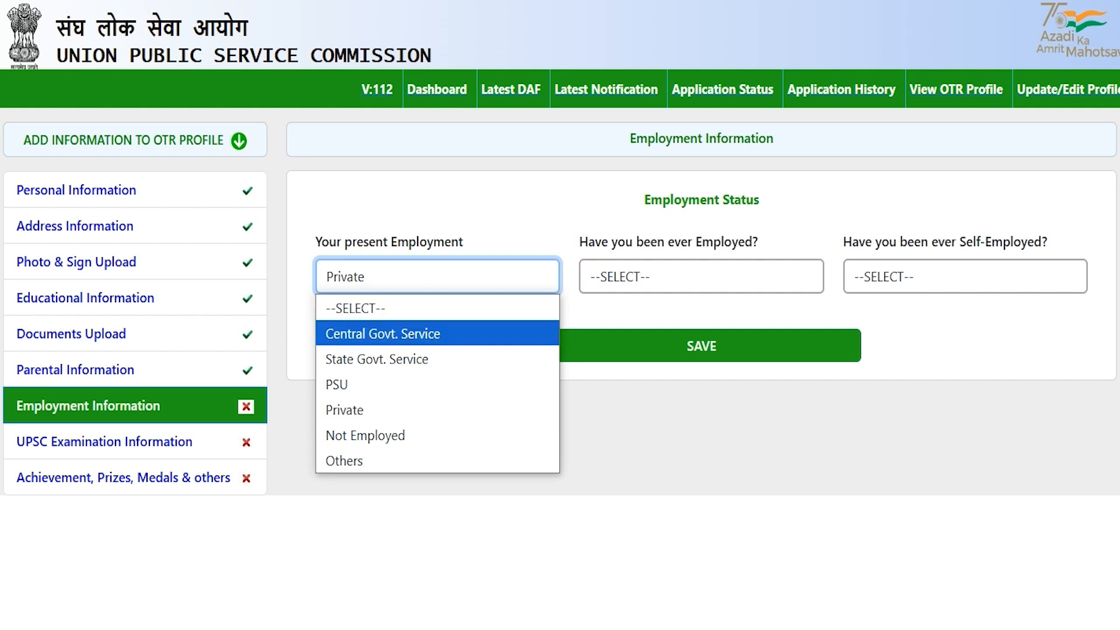
pyautogui.click(392, 435)
pyautogui.click(701, 346)
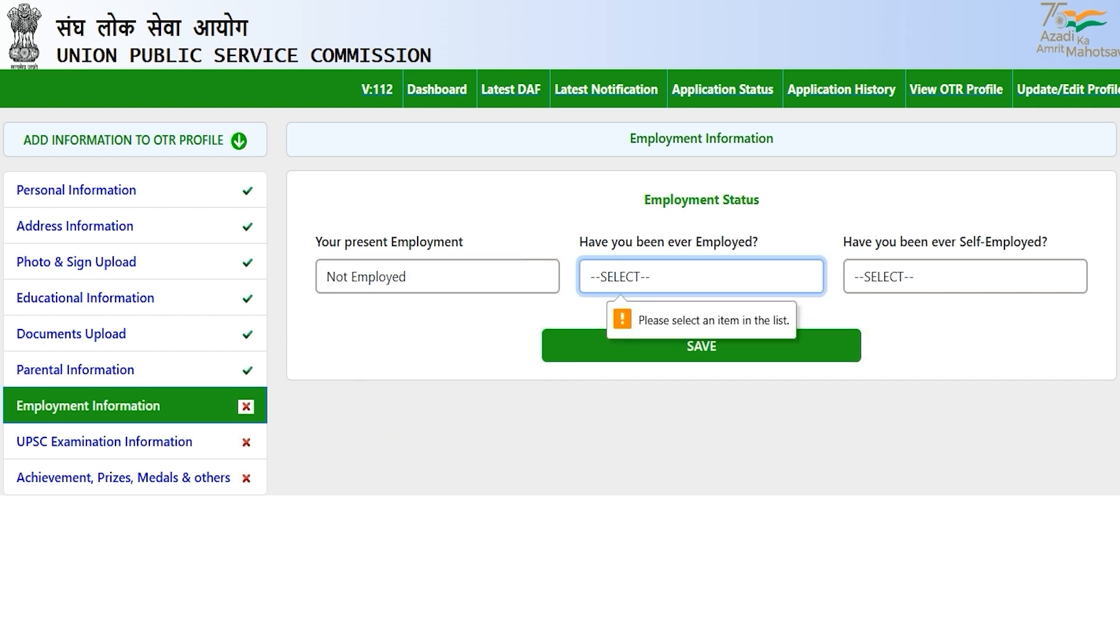
pyautogui.click(615, 274)
pyautogui.click(615, 358)
pyautogui.click(910, 278)
pyautogui.click(869, 359)
pyautogui.click(701, 346)
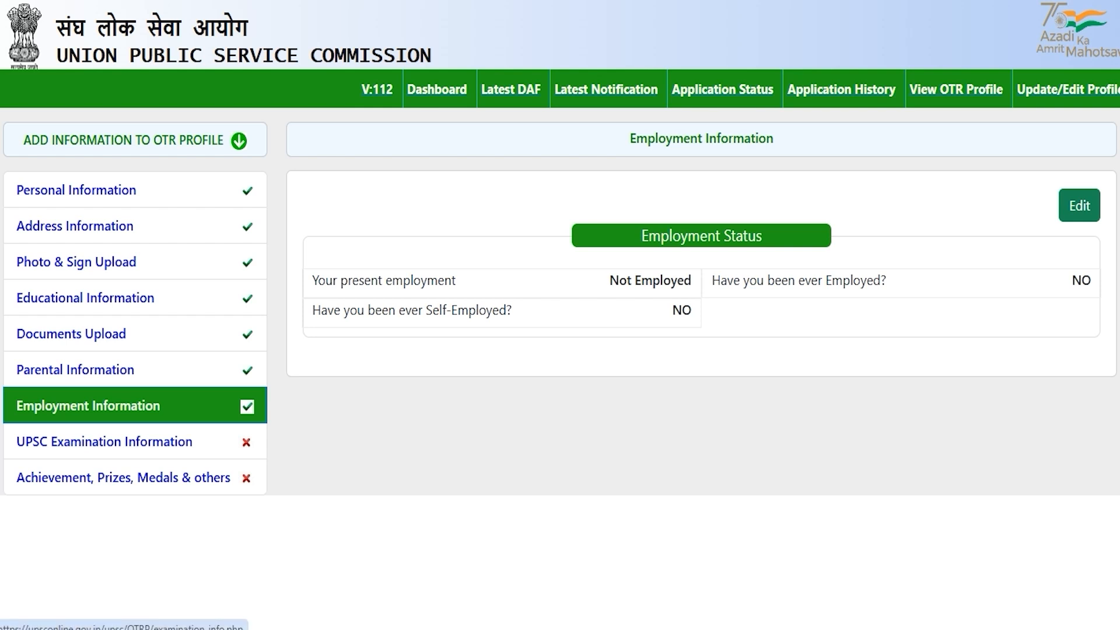
pyautogui.click(152, 444)
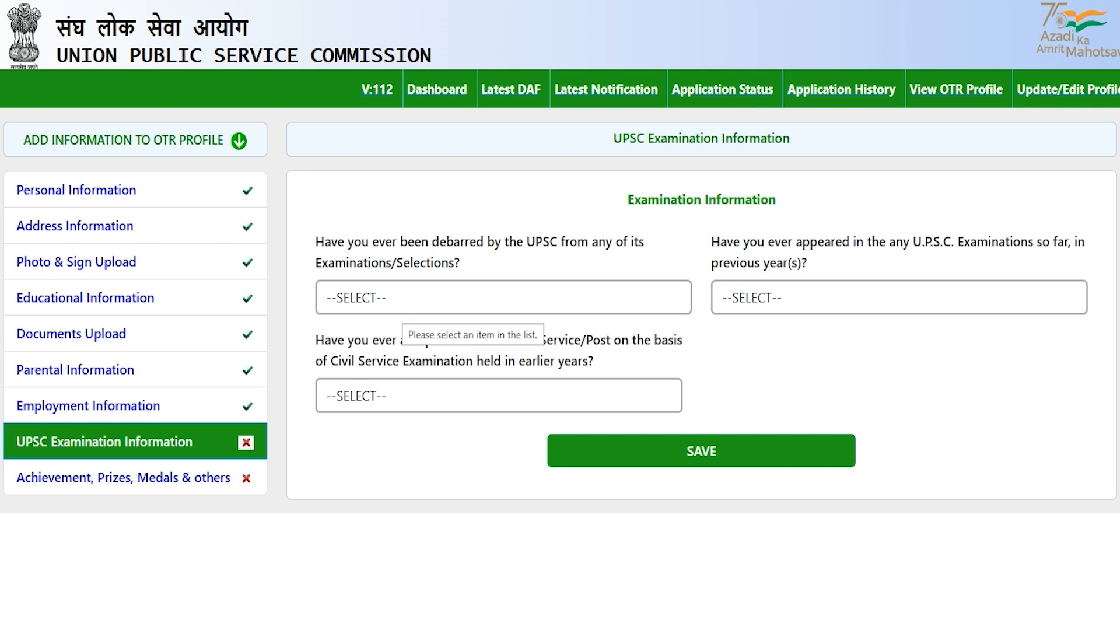
# Answer NO to the debarment and previous UPSC examination questions.
pyautogui.click(399, 301)
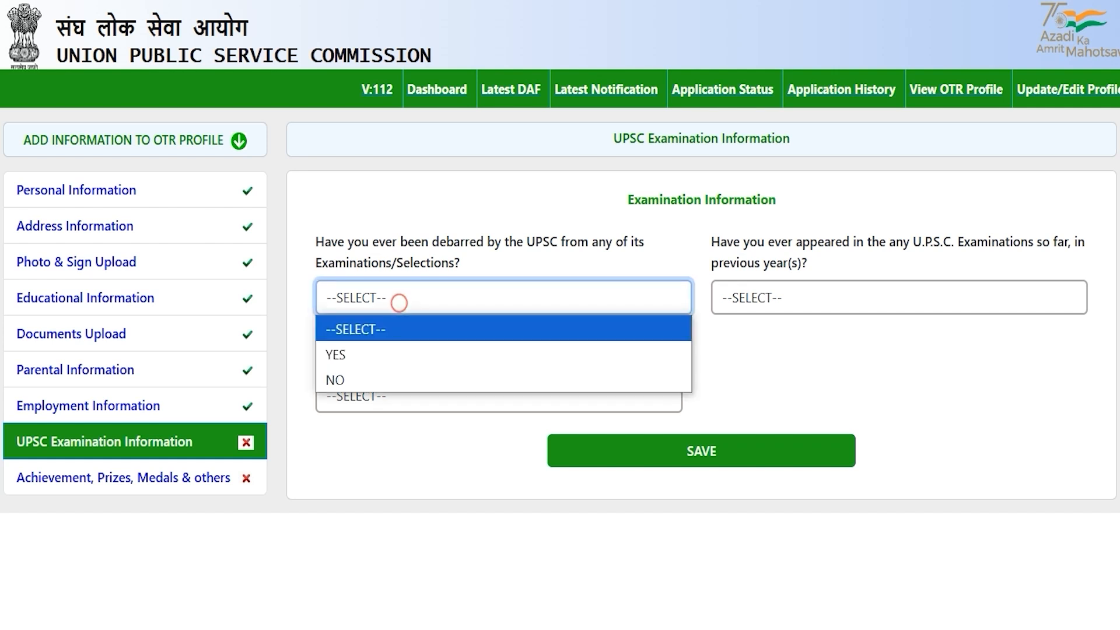
pyautogui.click(376, 351)
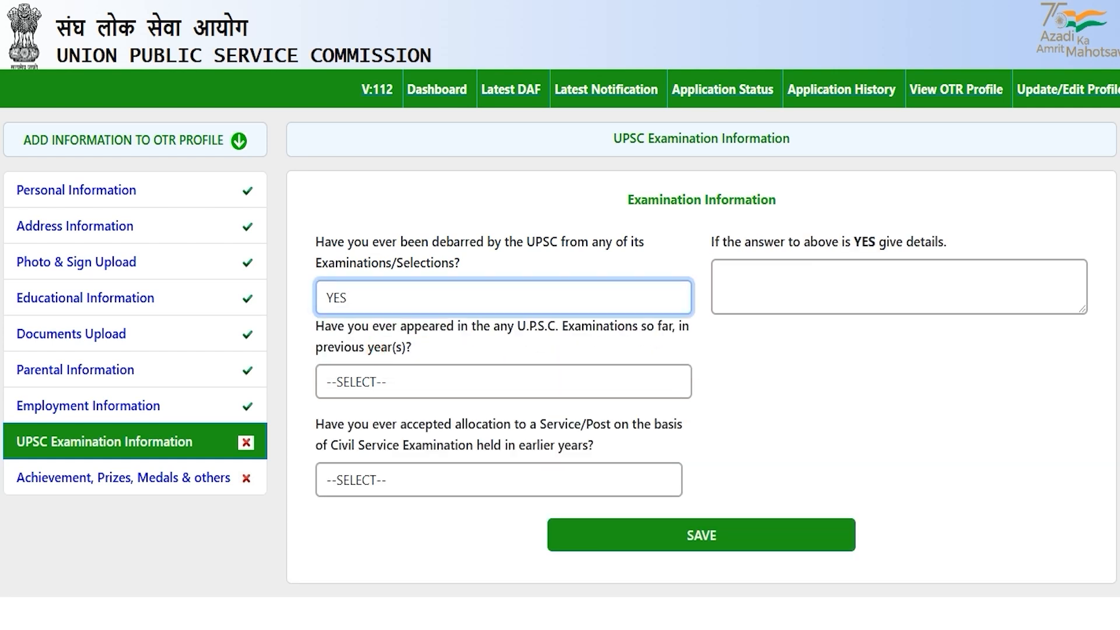
pyautogui.click(426, 299)
pyautogui.click(342, 376)
pyautogui.click(773, 352)
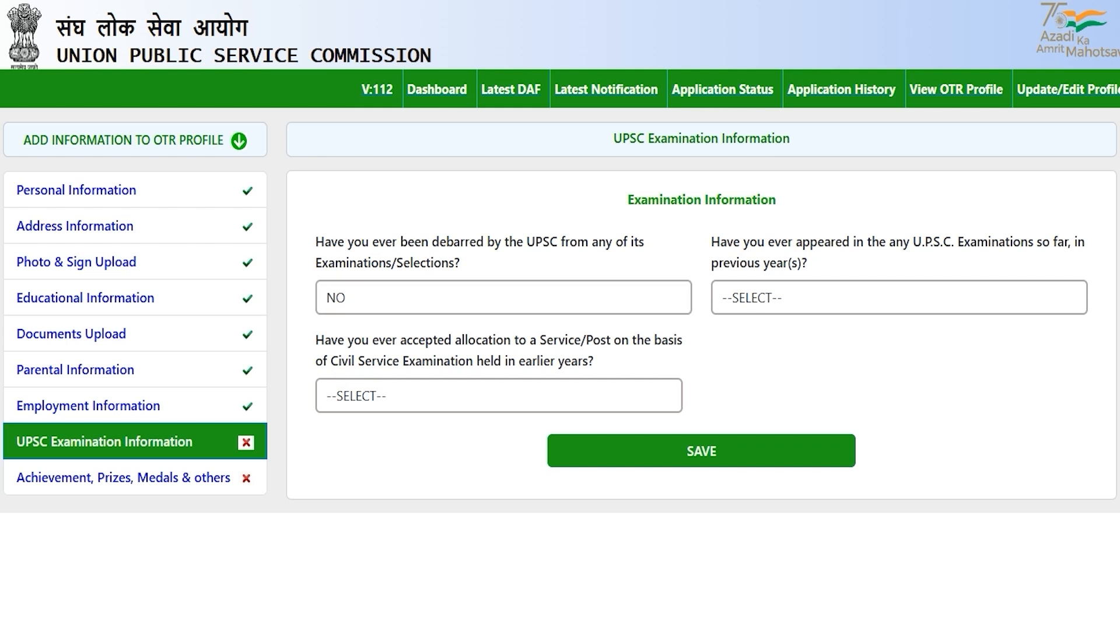
pyautogui.moveTo(765, 242); pyautogui.dragTo(802, 241)
pyautogui.click(794, 299)
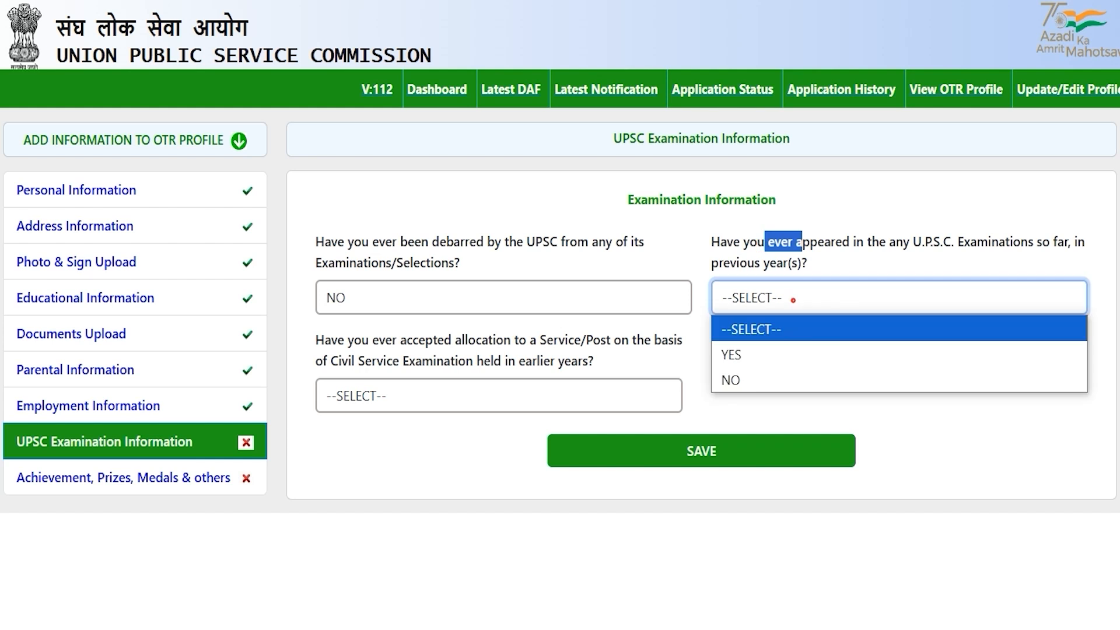
pyautogui.click(768, 349)
pyautogui.click(772, 298)
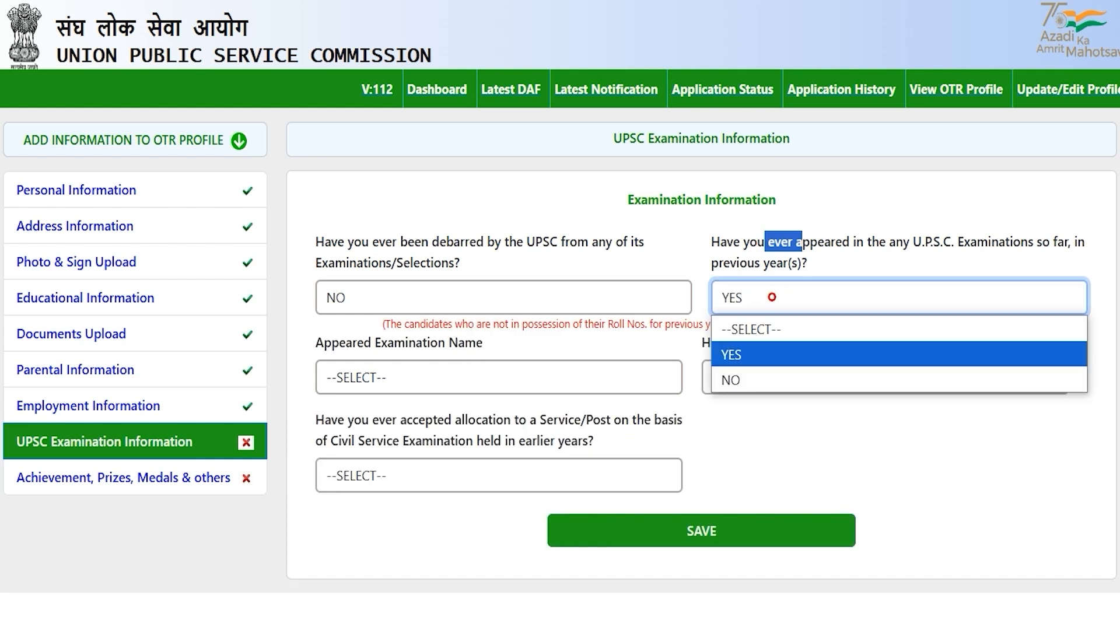
pyautogui.click(737, 380)
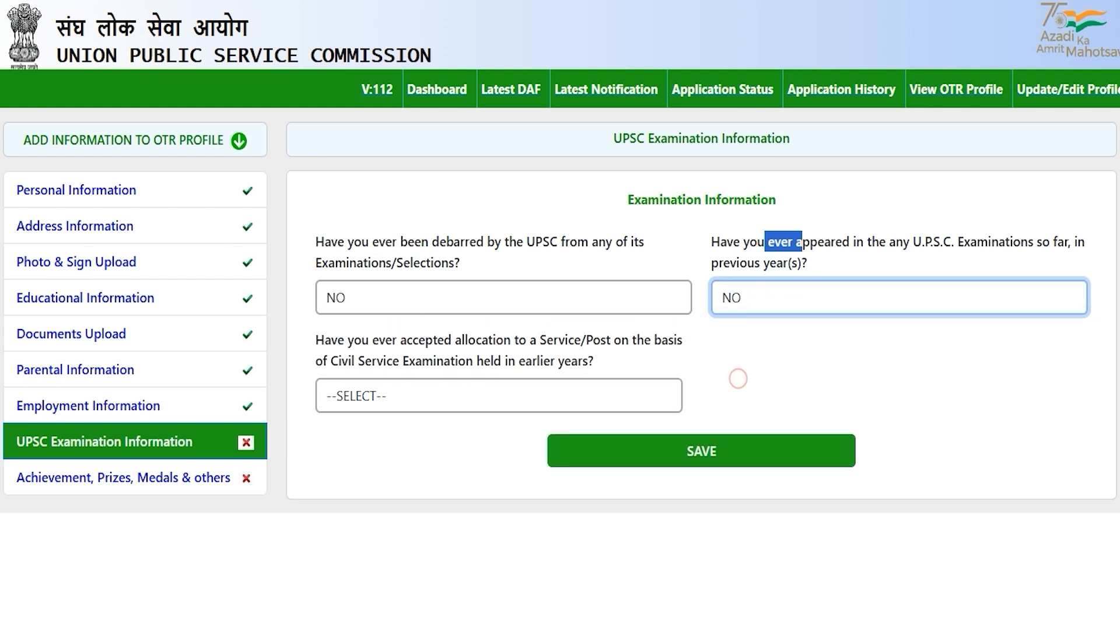
pyautogui.press('Tab')
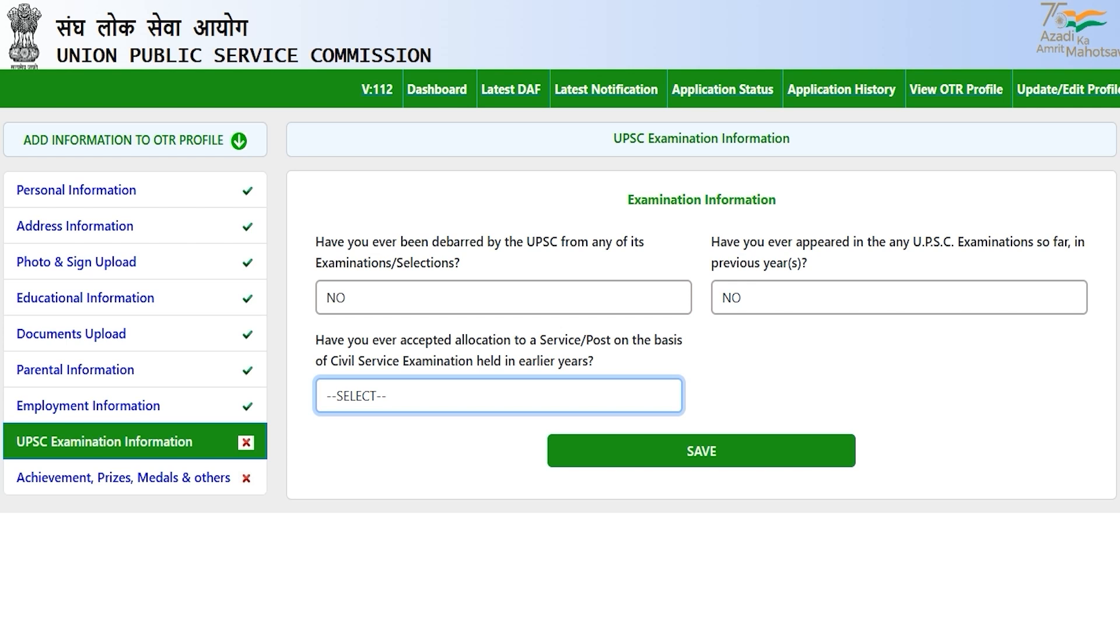
# Answer NO to the service allocation question and save the examination information.
pyautogui.moveTo(352, 361); pyautogui.dragTo(449, 361)
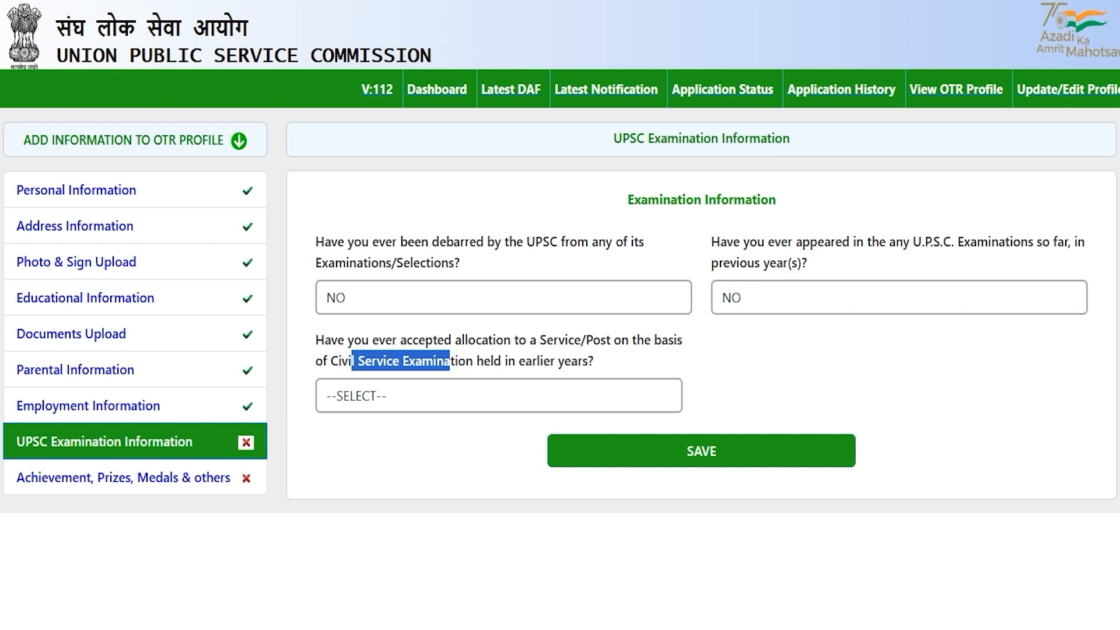
pyautogui.click(428, 395)
pyautogui.click(392, 450)
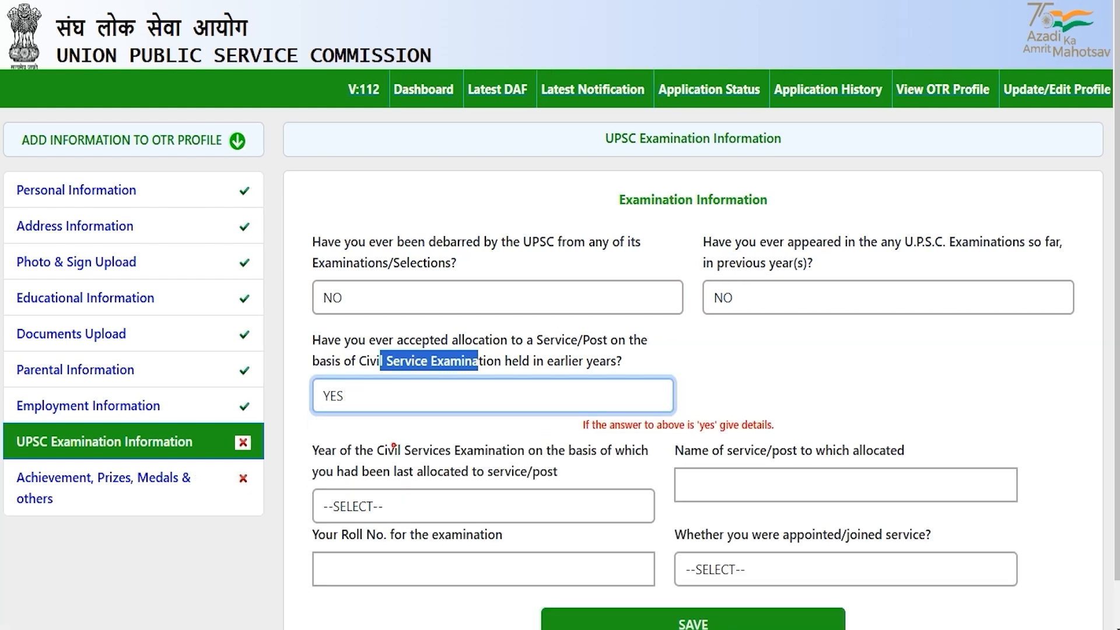
pyautogui.click(452, 393)
pyautogui.click(376, 474)
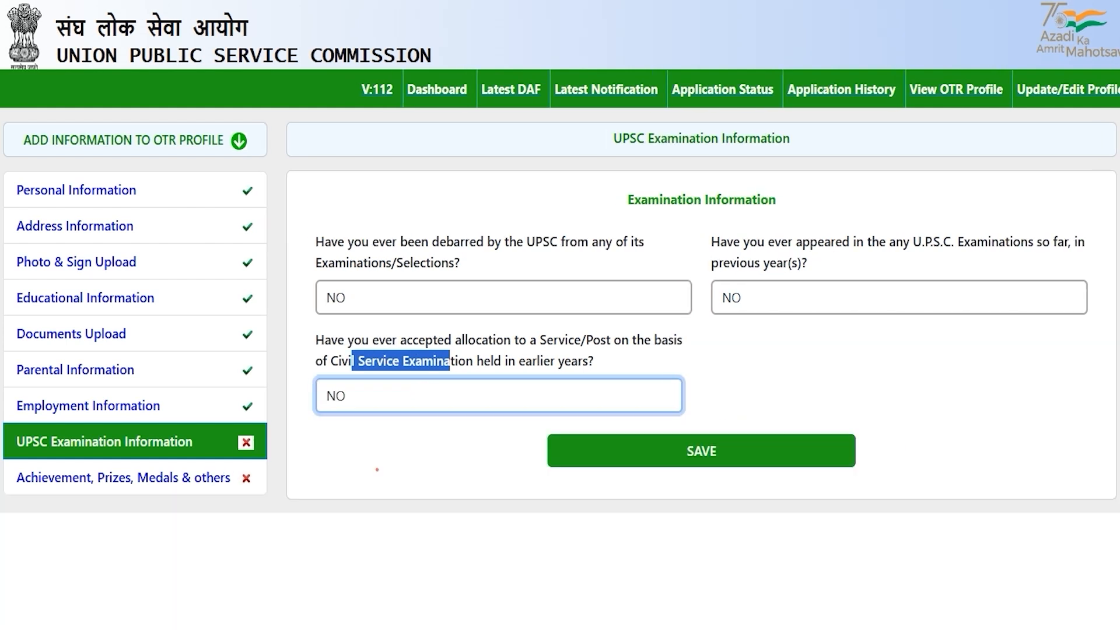
pyautogui.click(438, 459)
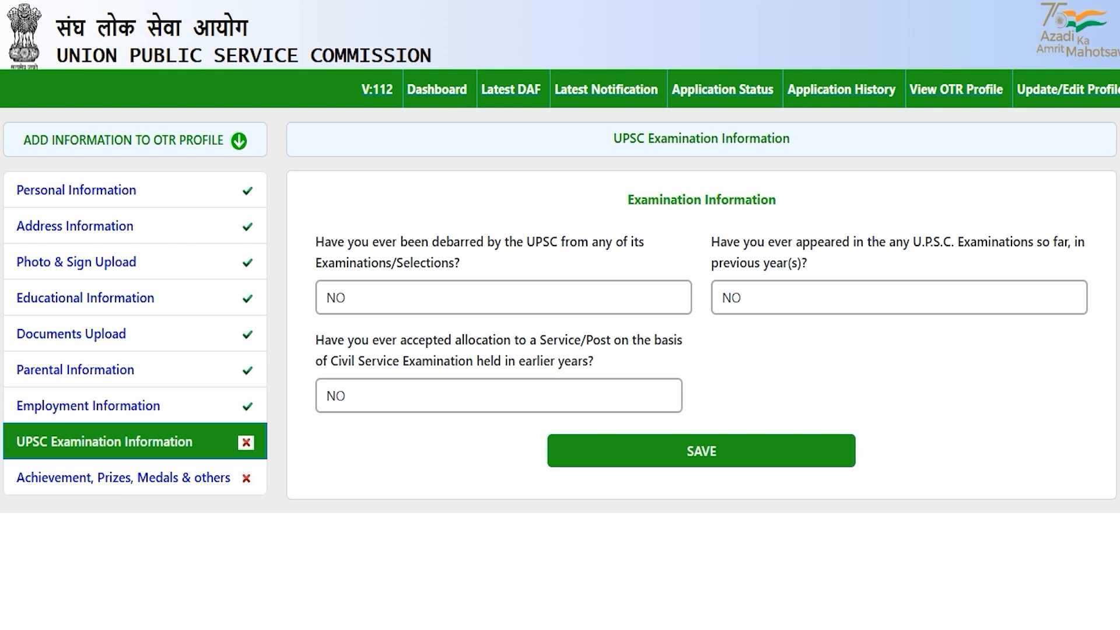
pyautogui.click(706, 453)
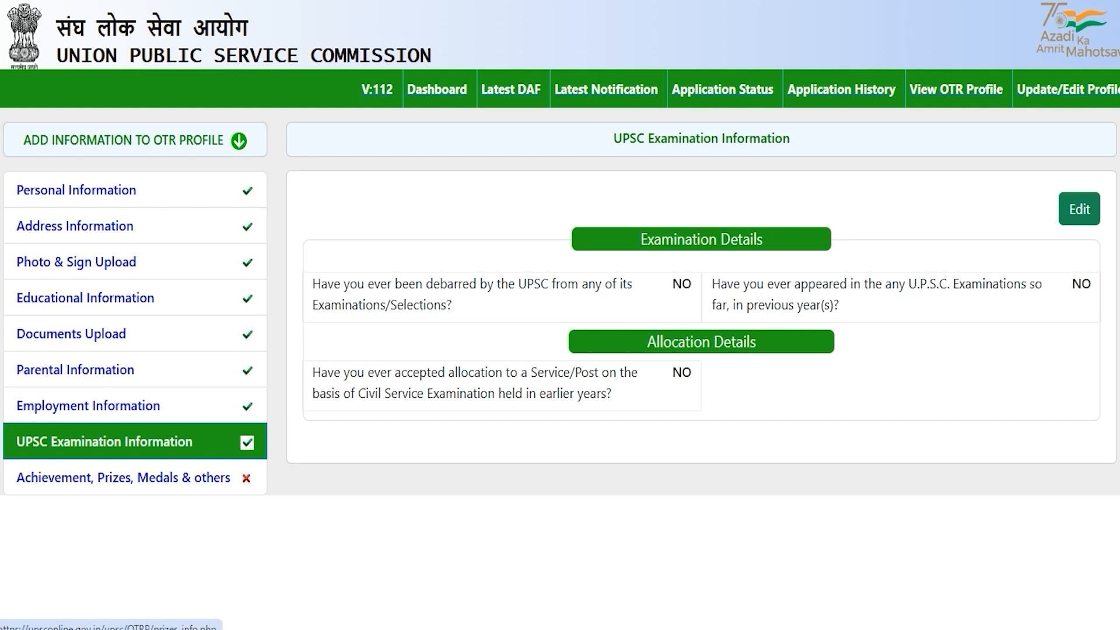
# Open Achievement, Prizes, Medals & others, leaving the prizes and Sports/N.C.C. fields blank.
pyautogui.click(174, 478)
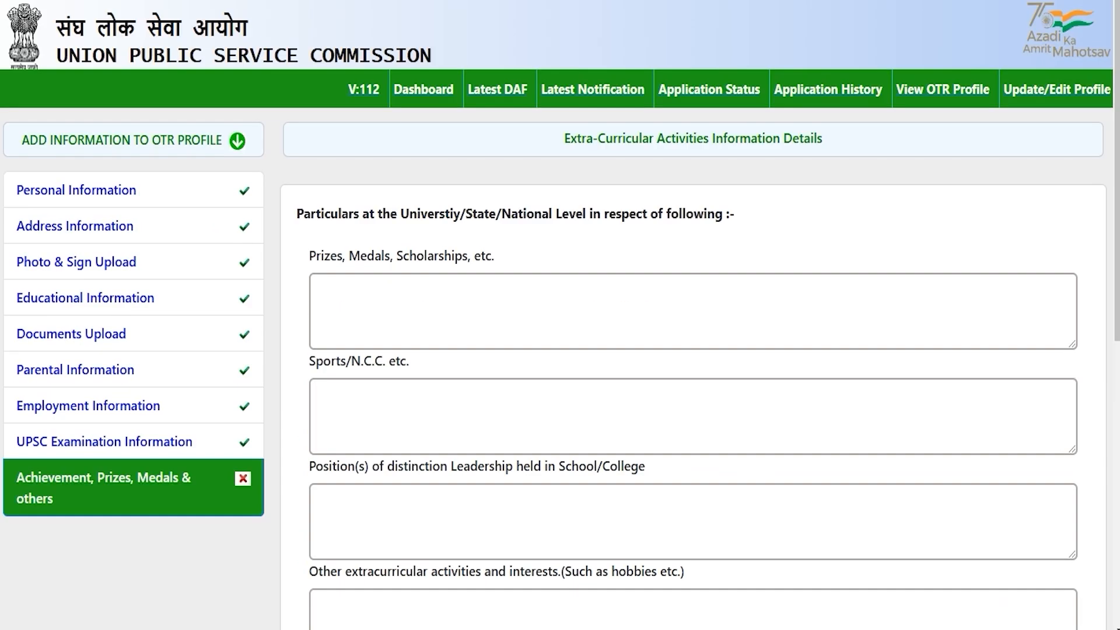
pyautogui.moveTo(415, 214); pyautogui.dragTo(629, 213)
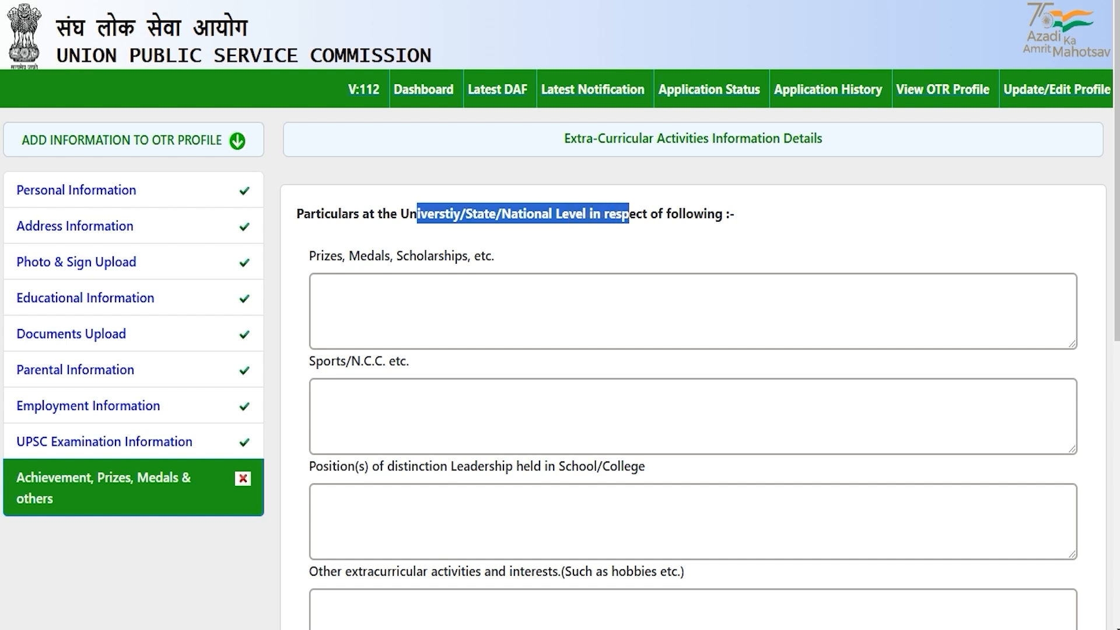
pyautogui.click(399, 287)
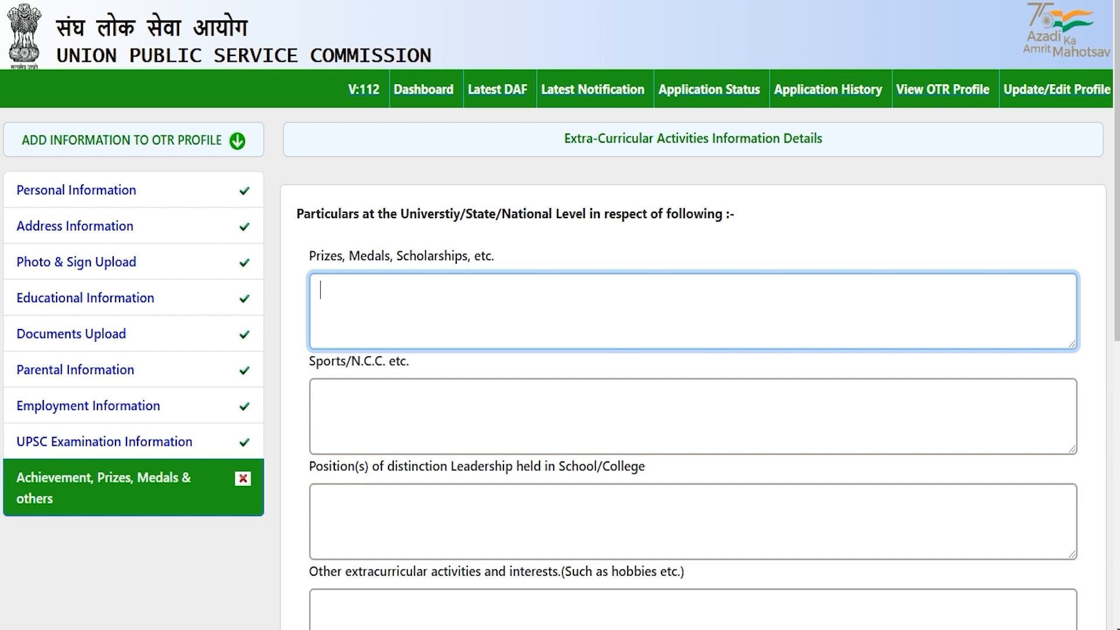
pyautogui.click(369, 404)
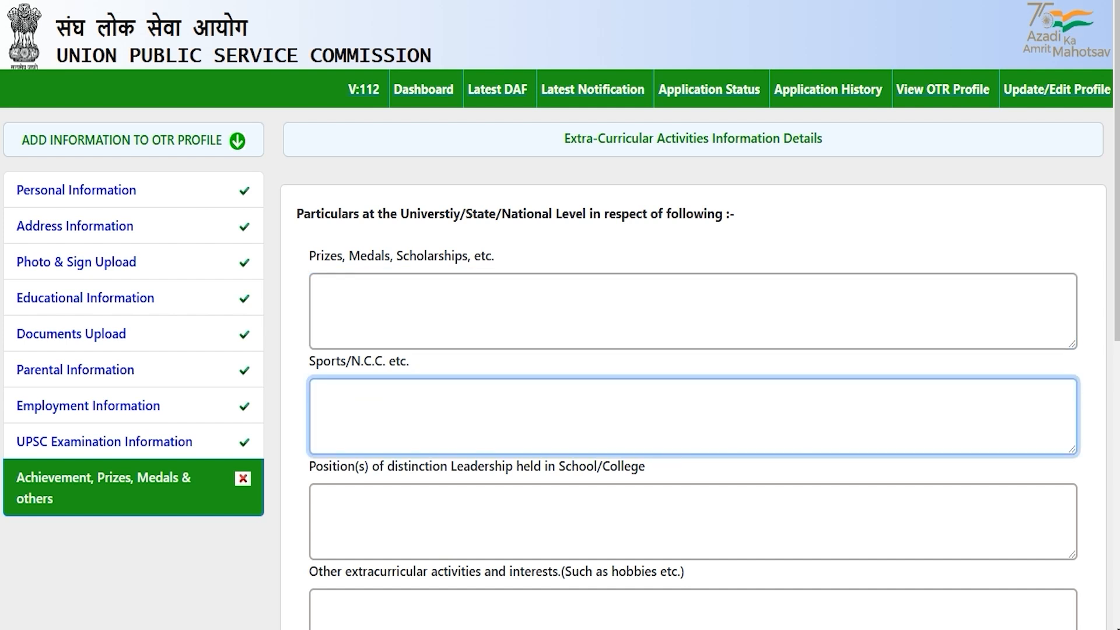
# Leave the Position(s) and other extracurricular activities fields blank, then move to the family assets question.
pyautogui.scroll(-3, 560, 315)
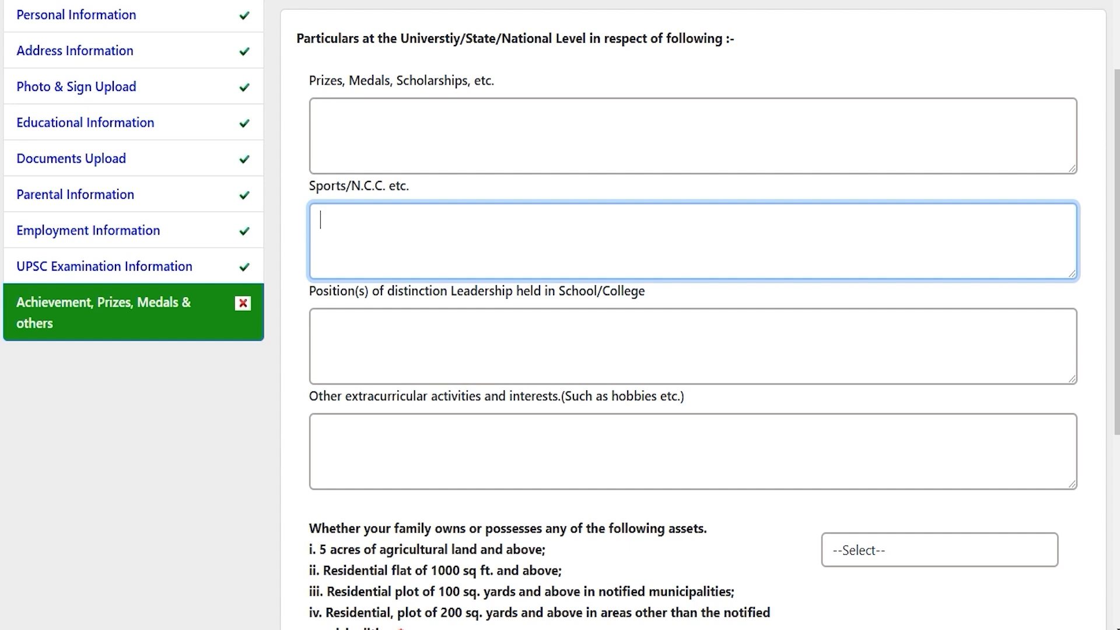
pyautogui.moveTo(330, 290); pyautogui.dragTo(602, 290)
pyautogui.click(327, 357)
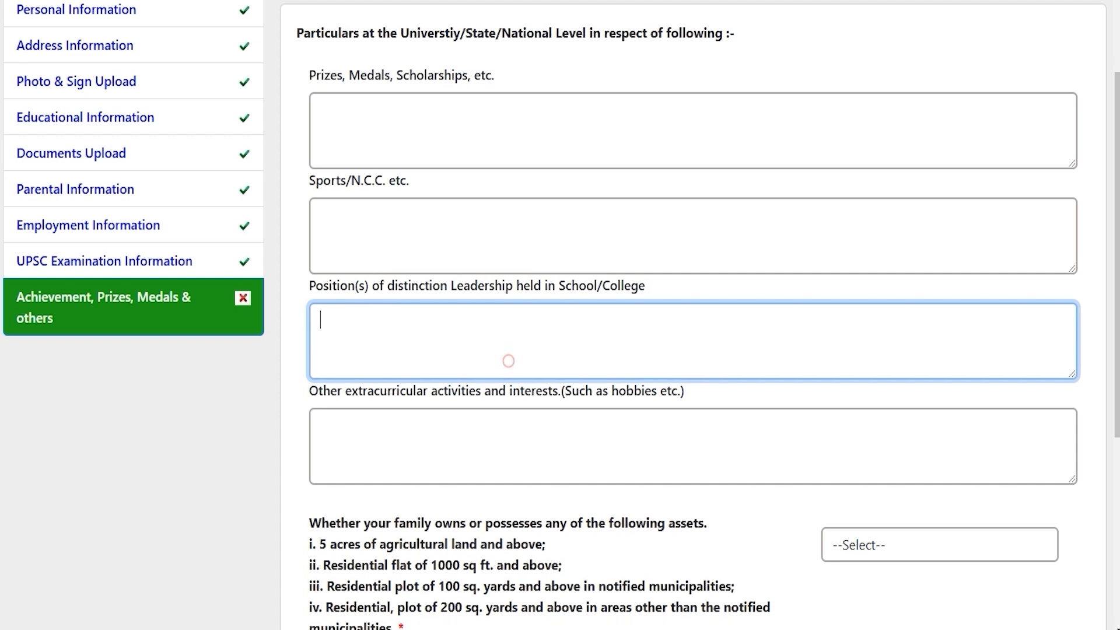
pyautogui.scroll(-3, 327, 358)
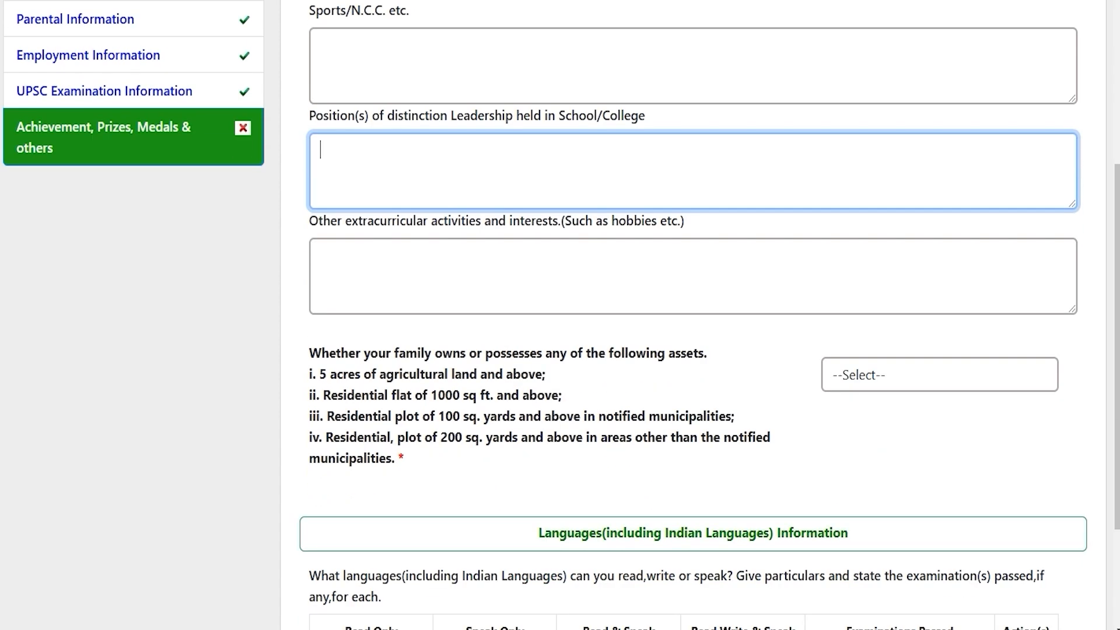
pyautogui.moveTo(688, 220); pyautogui.dragTo(359, 220)
pyautogui.click(498, 280)
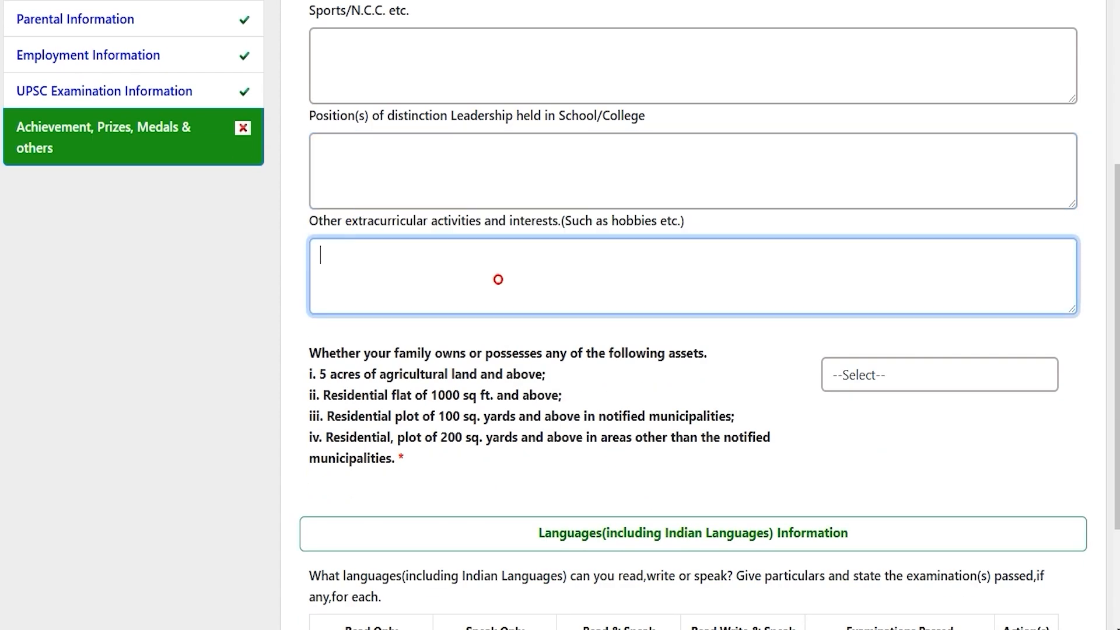
pyautogui.scroll(-3, 497, 279)
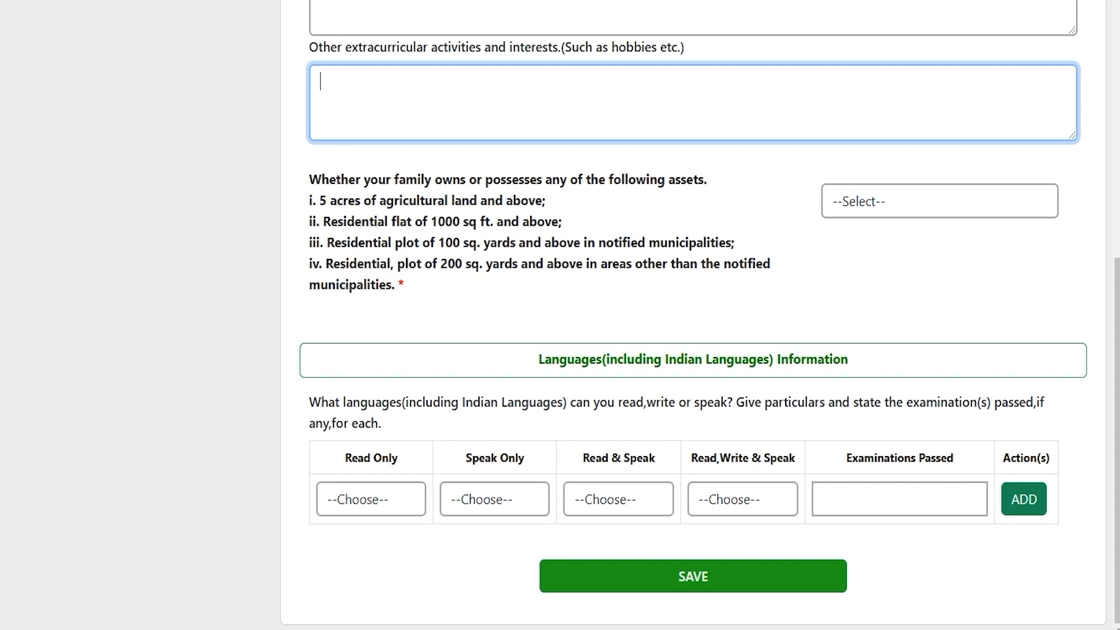
pyautogui.scroll(1, 560, 315)
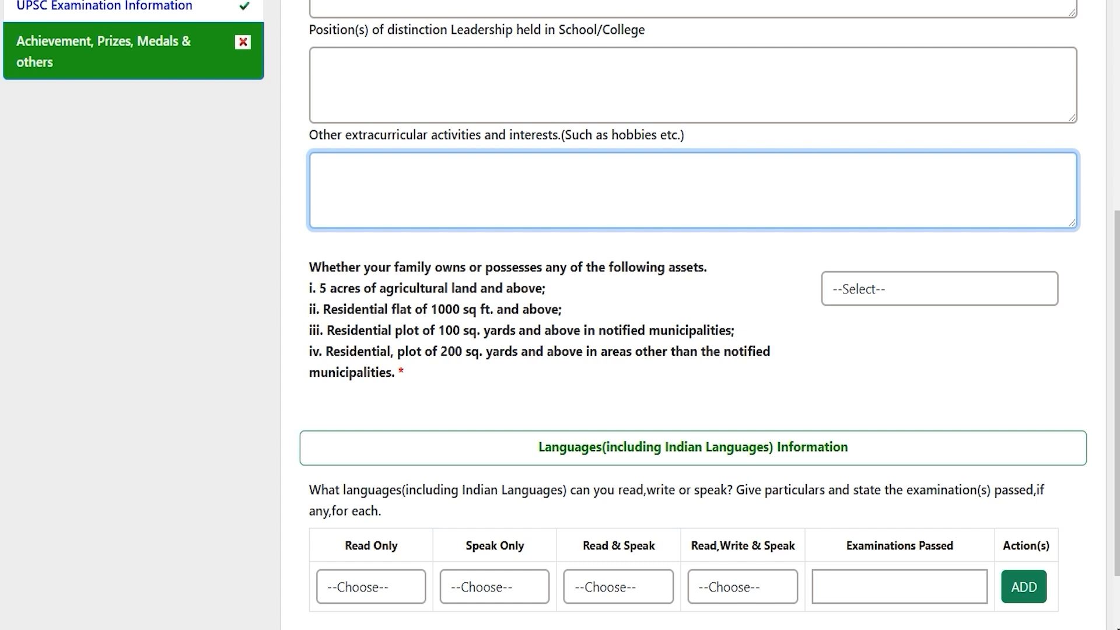
pyautogui.scroll(4, 693, 315)
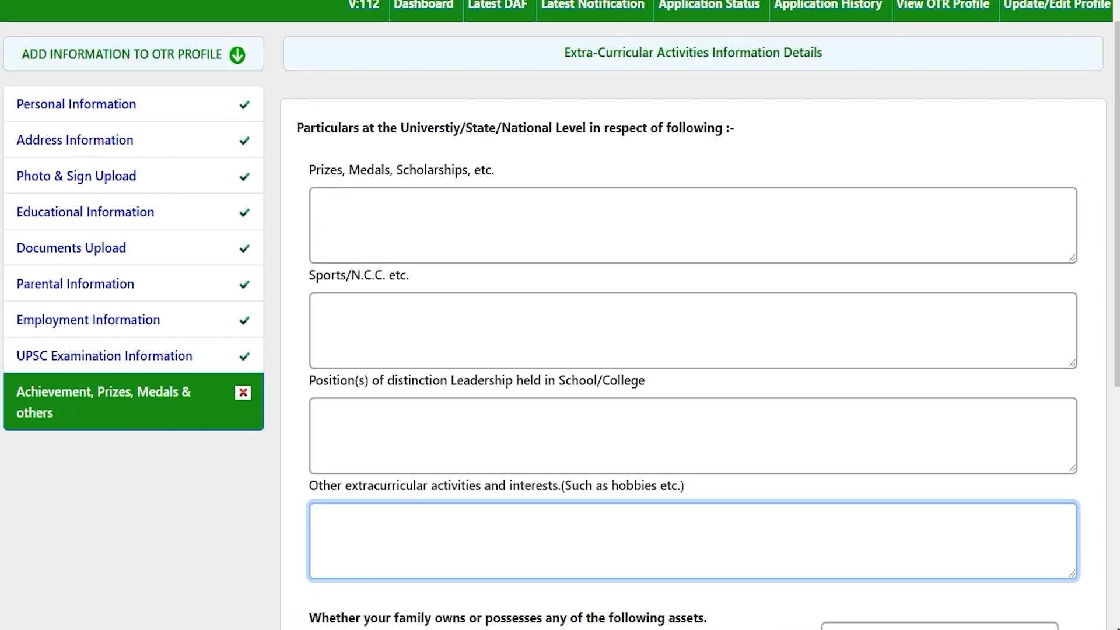
pyautogui.press('Tab')
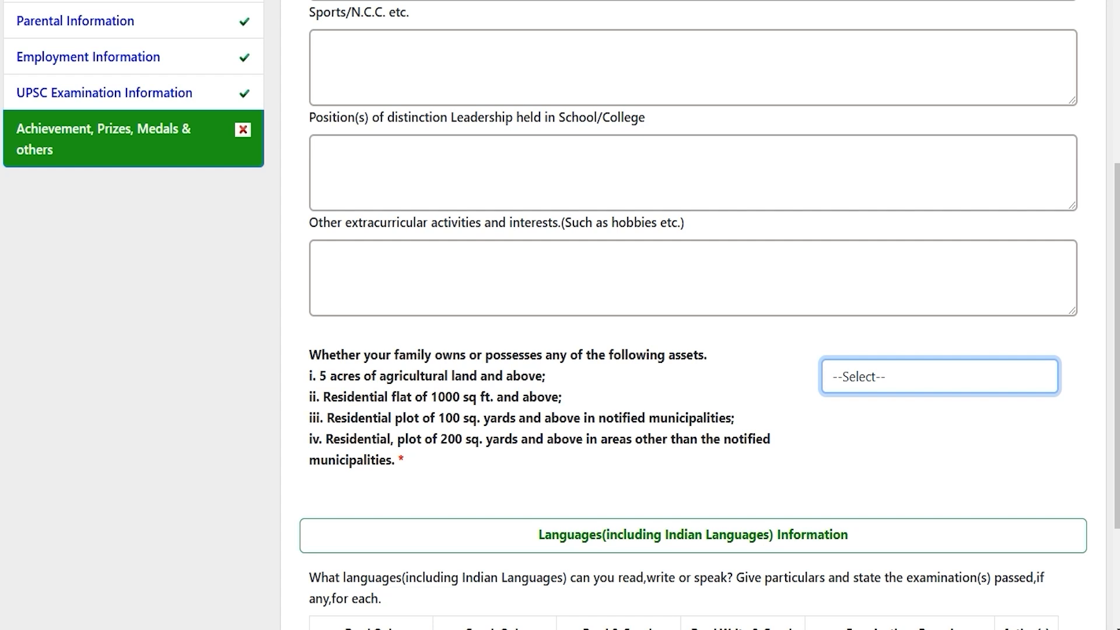
# Review the four listed asset conditions and answer NO to the family assets question.
pyautogui.moveTo(343, 376); pyautogui.dragTo(461, 375)
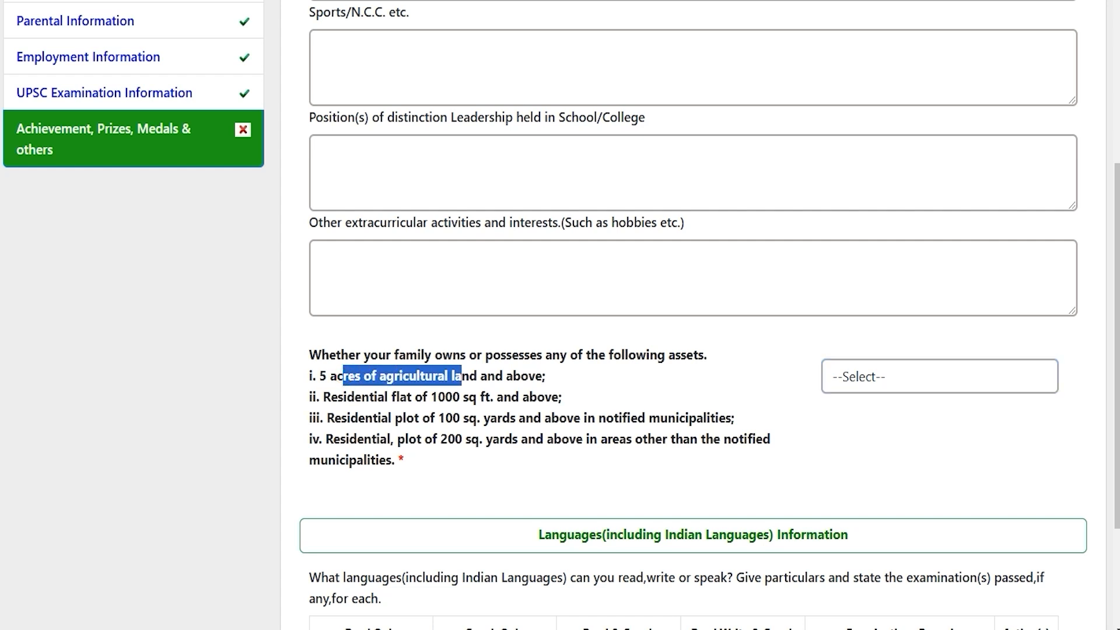
pyautogui.moveTo(361, 397); pyautogui.dragTo(503, 397)
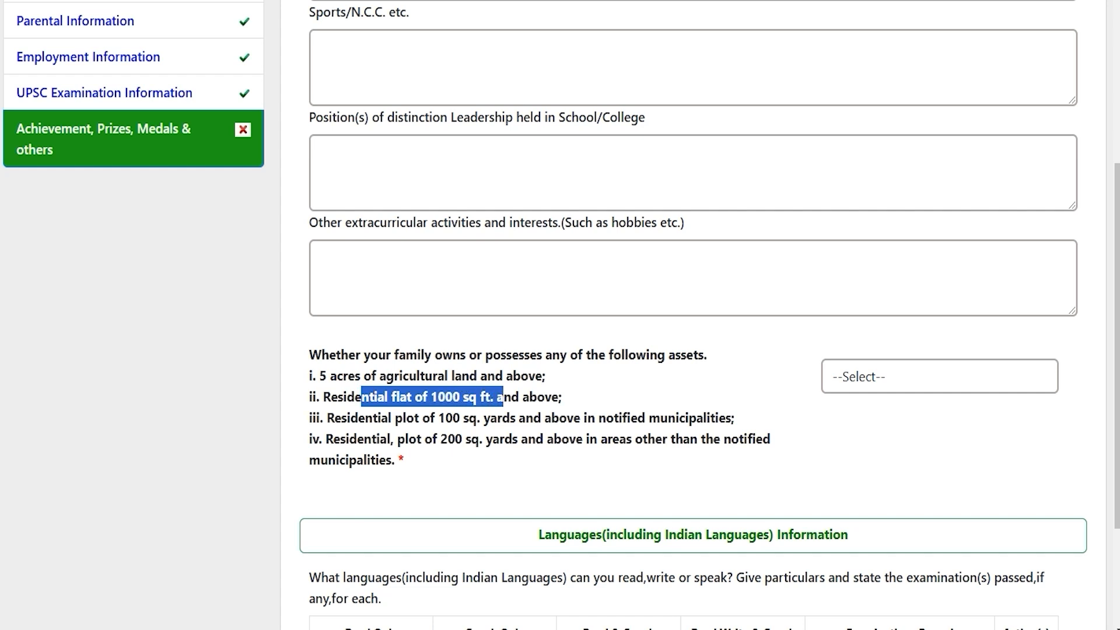
pyautogui.moveTo(374, 418); pyautogui.dragTo(559, 417)
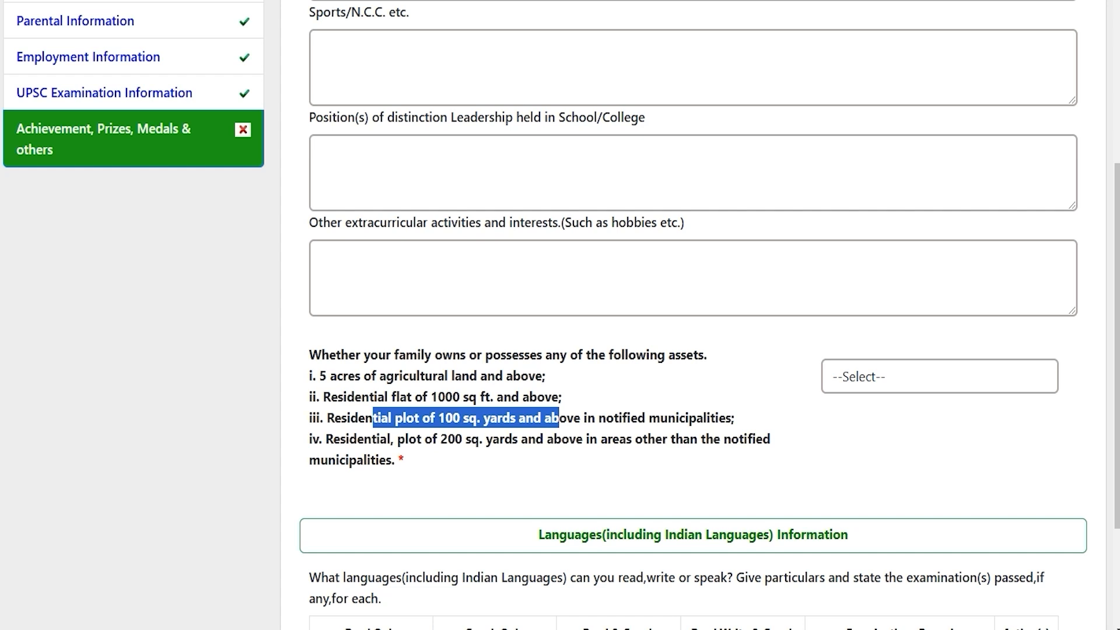
pyautogui.moveTo(357, 439); pyautogui.dragTo(576, 438)
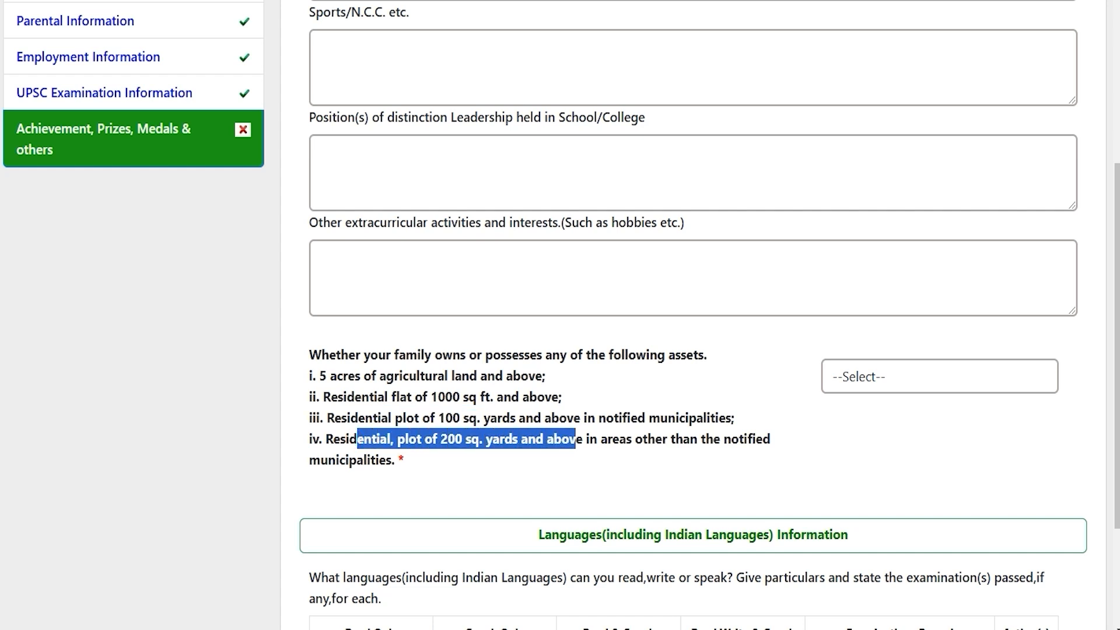
pyautogui.click(857, 380)
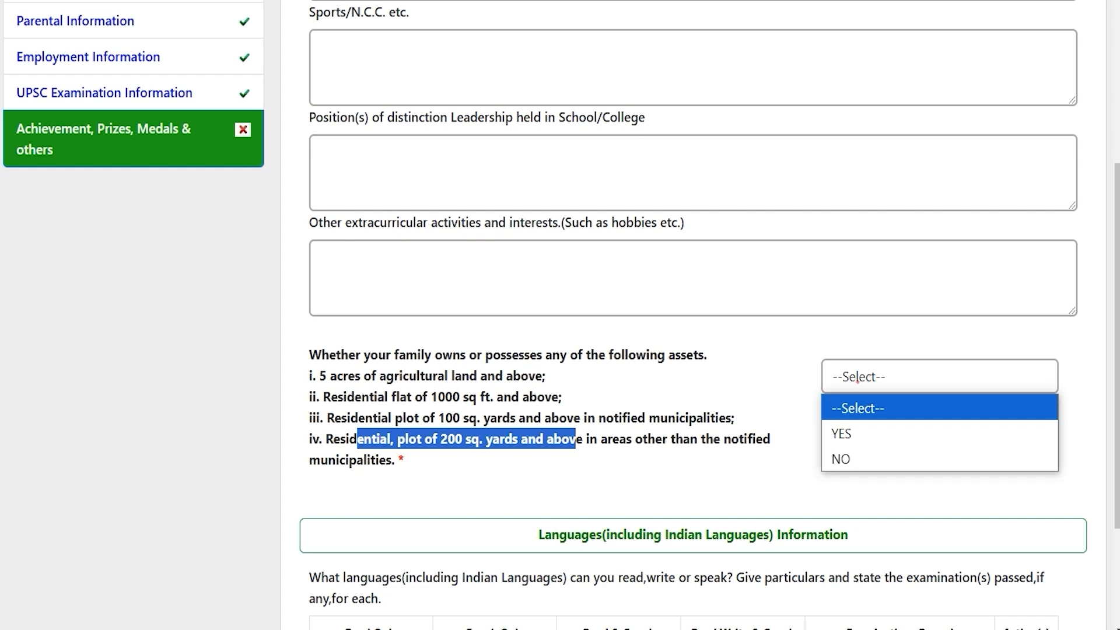
pyautogui.click(854, 456)
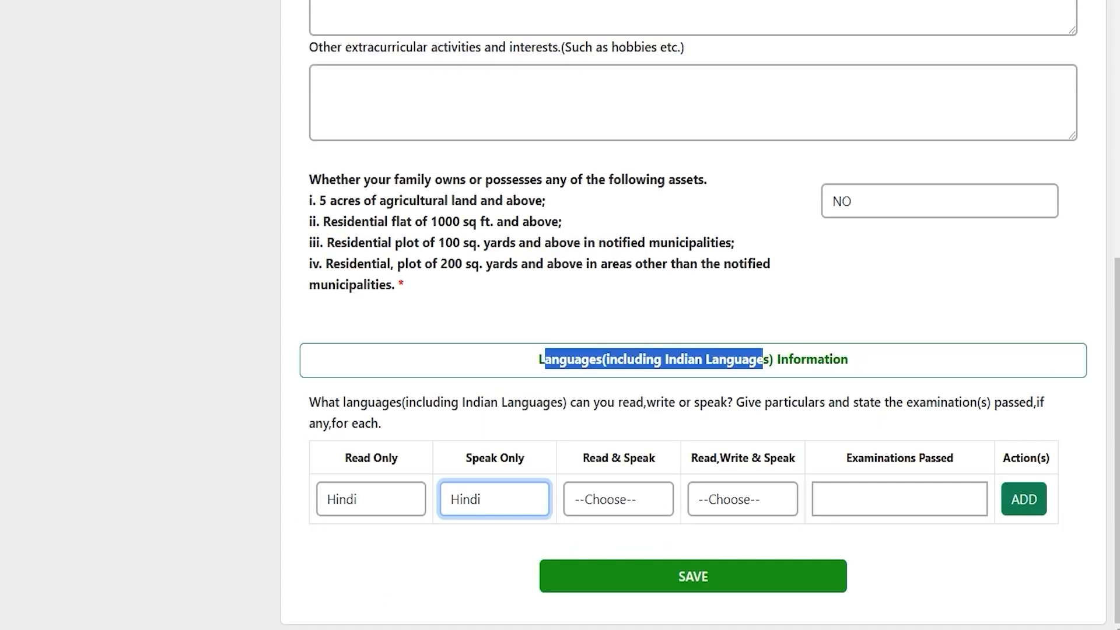
# Add a languages row with Hindi for Read Only and Read & Speak, and 12th as examination passed.
pyautogui.click(604, 358)
pyautogui.moveTo(544, 359); pyautogui.dragTo(847, 359)
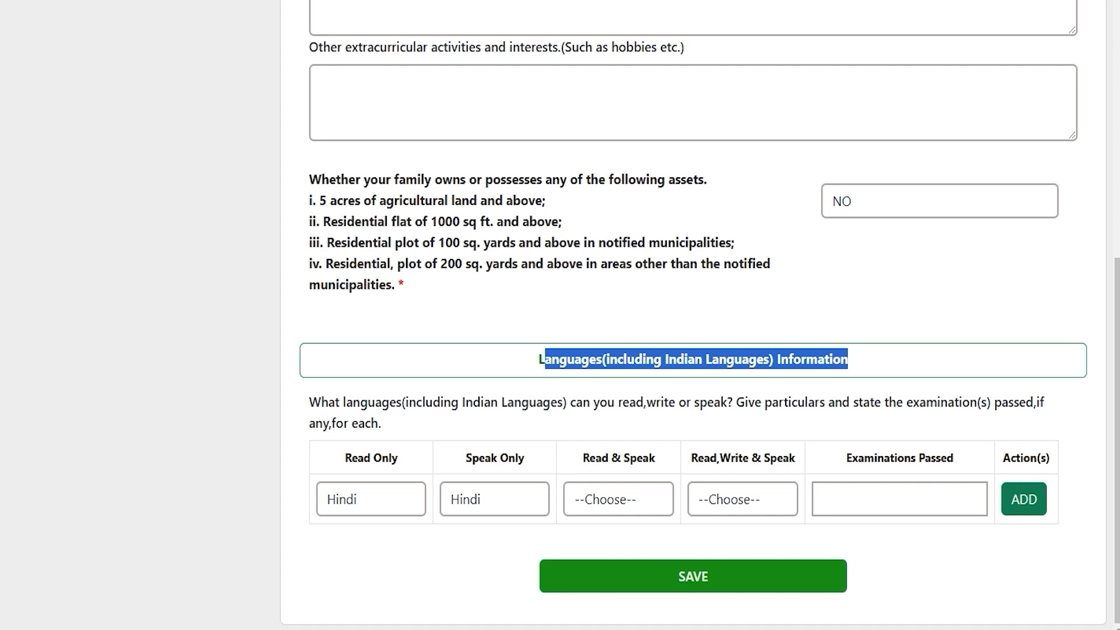
pyautogui.click(394, 491)
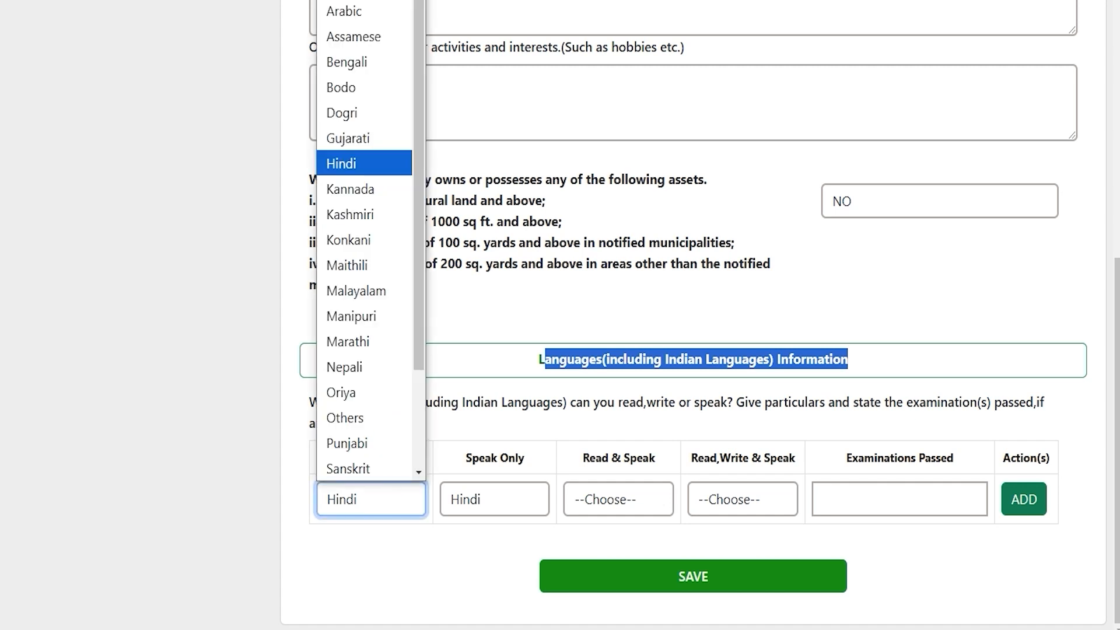
pyautogui.click(394, 491)
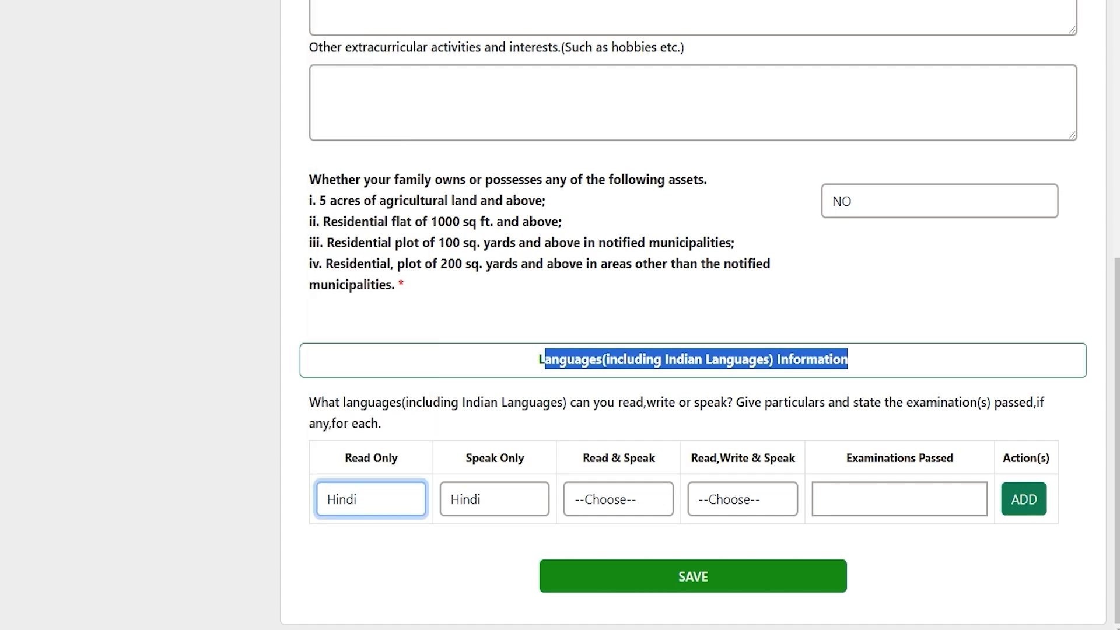
pyautogui.click(621, 498)
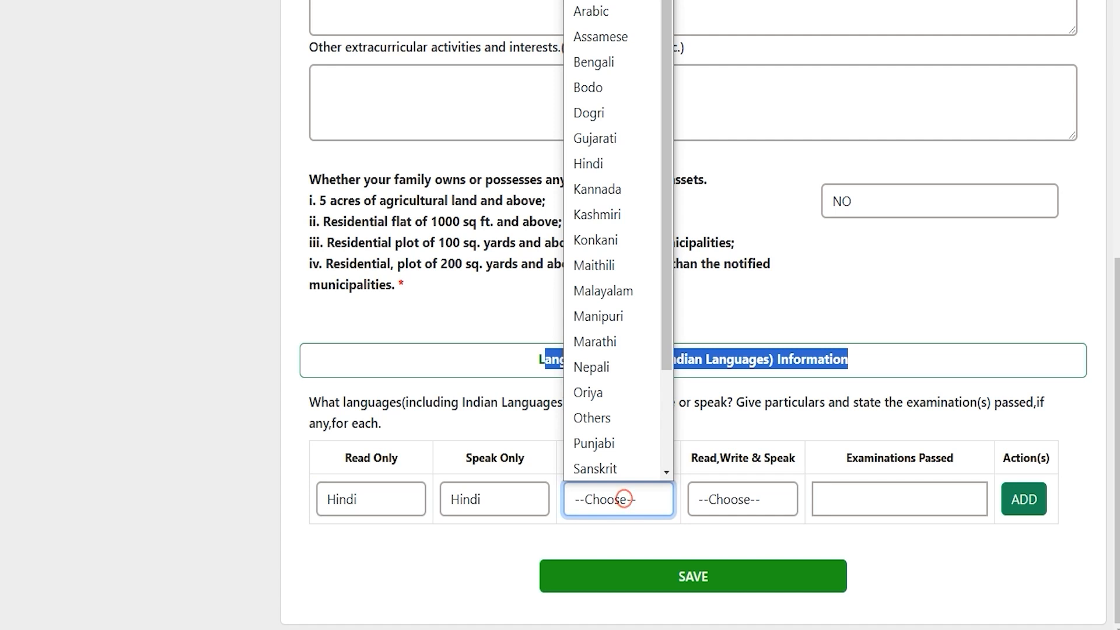
pyautogui.click(735, 500)
pyautogui.click(880, 500)
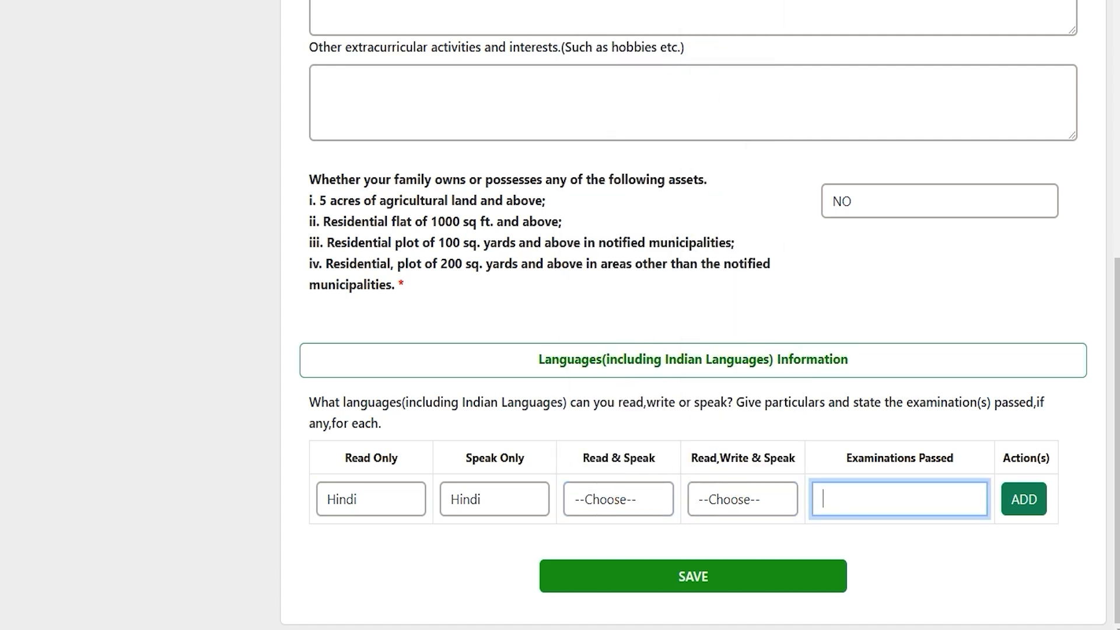
pyautogui.write('12th')
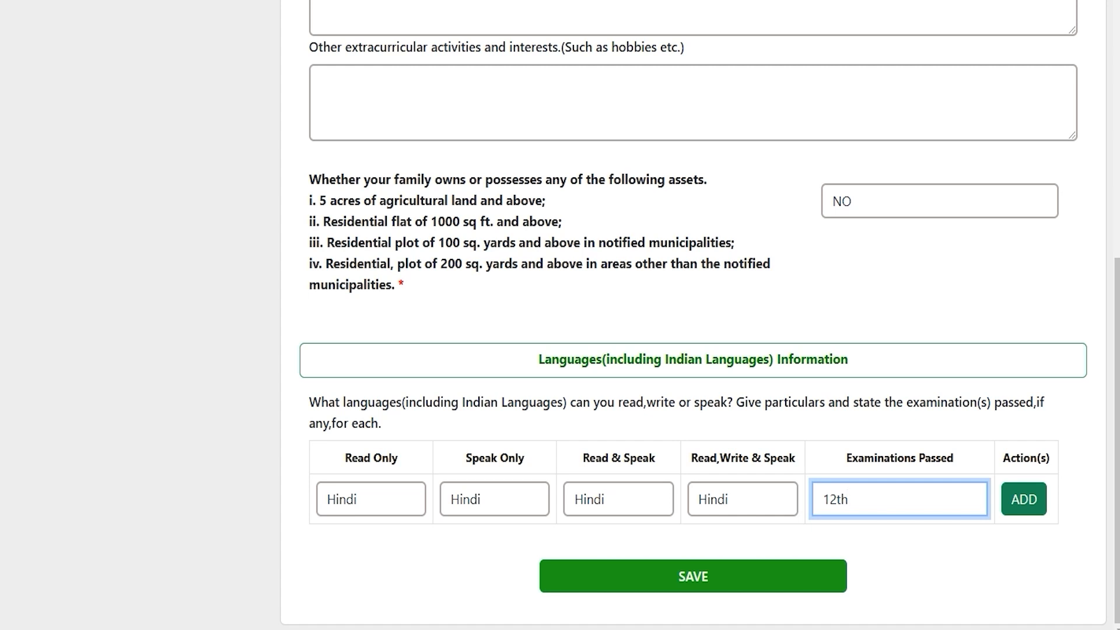
pyautogui.click(1018, 499)
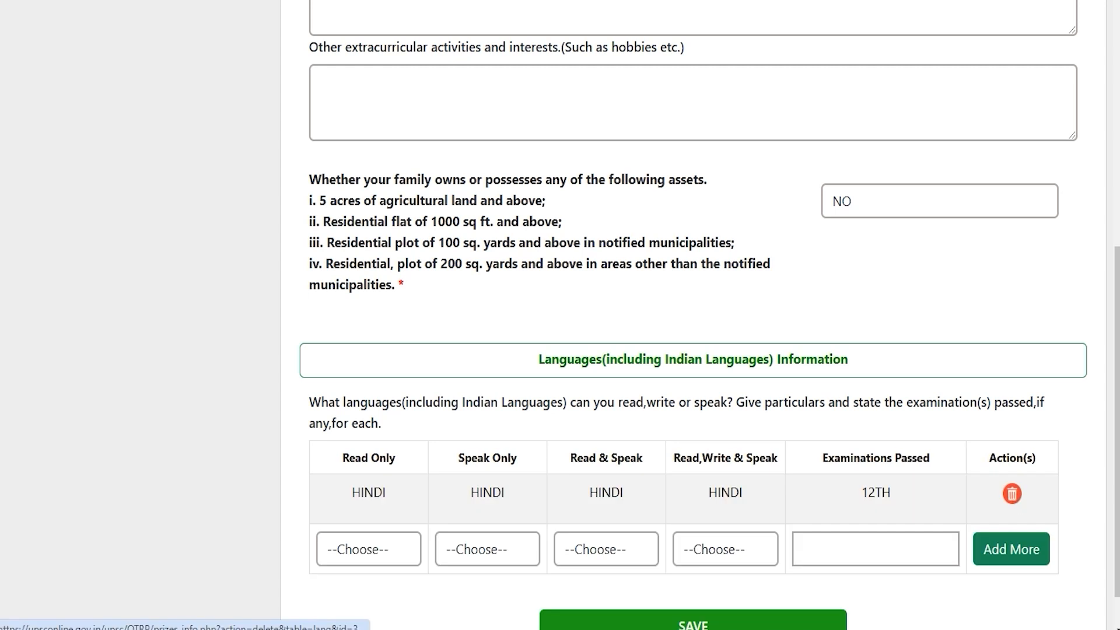
# Dismiss the new row's language choices and save the achievements and languages section.
pyautogui.click(357, 551)
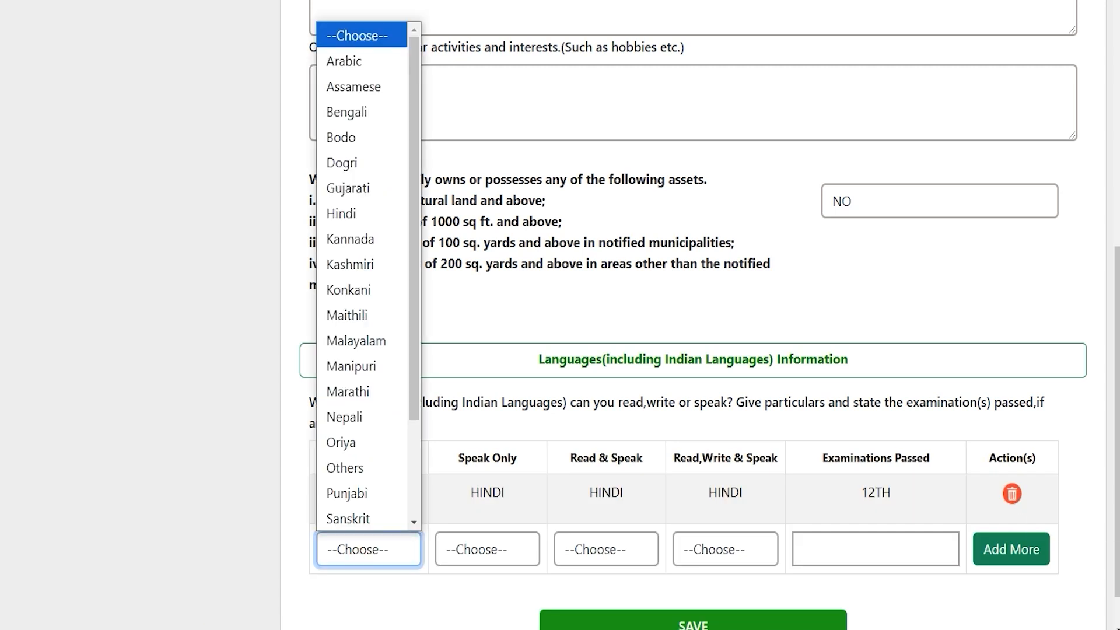
pyautogui.click(951, 607)
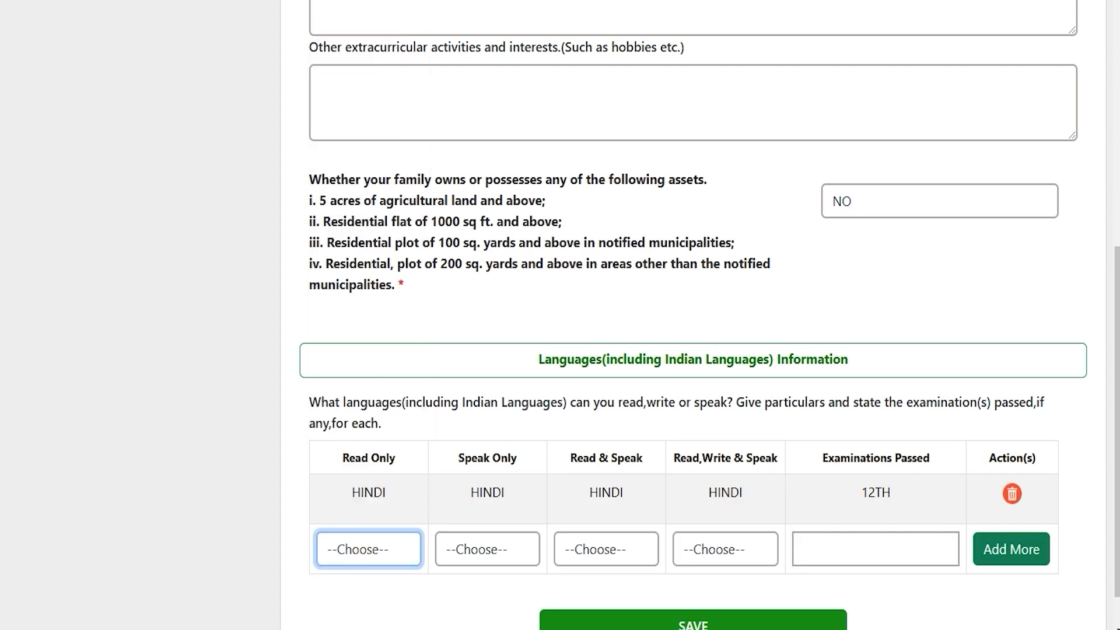
pyautogui.scroll(-1, 951, 608)
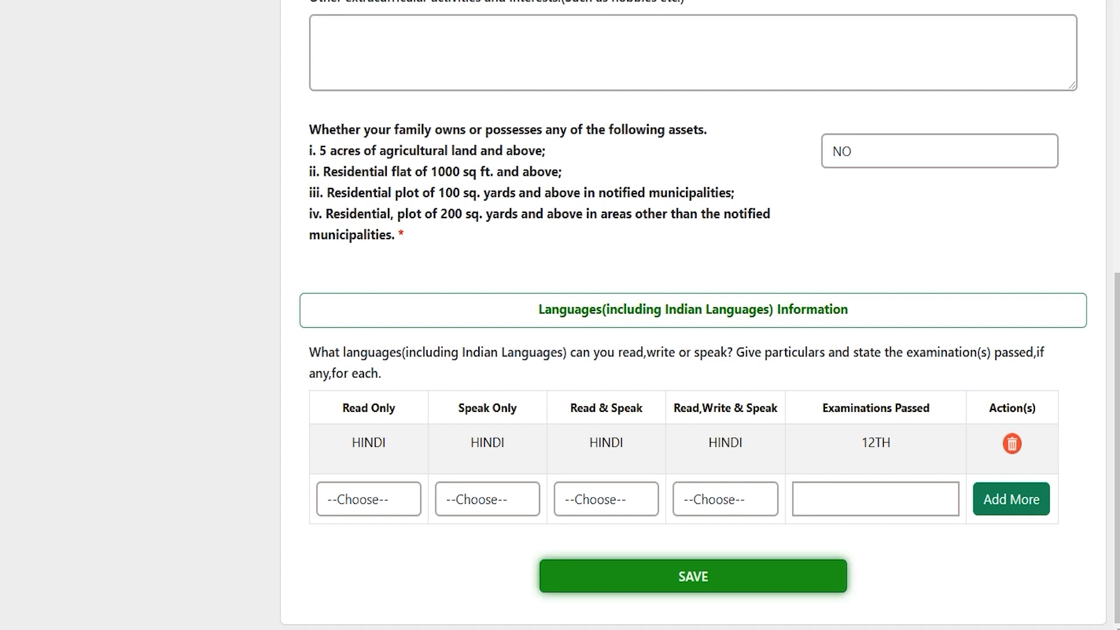
pyautogui.click(693, 576)
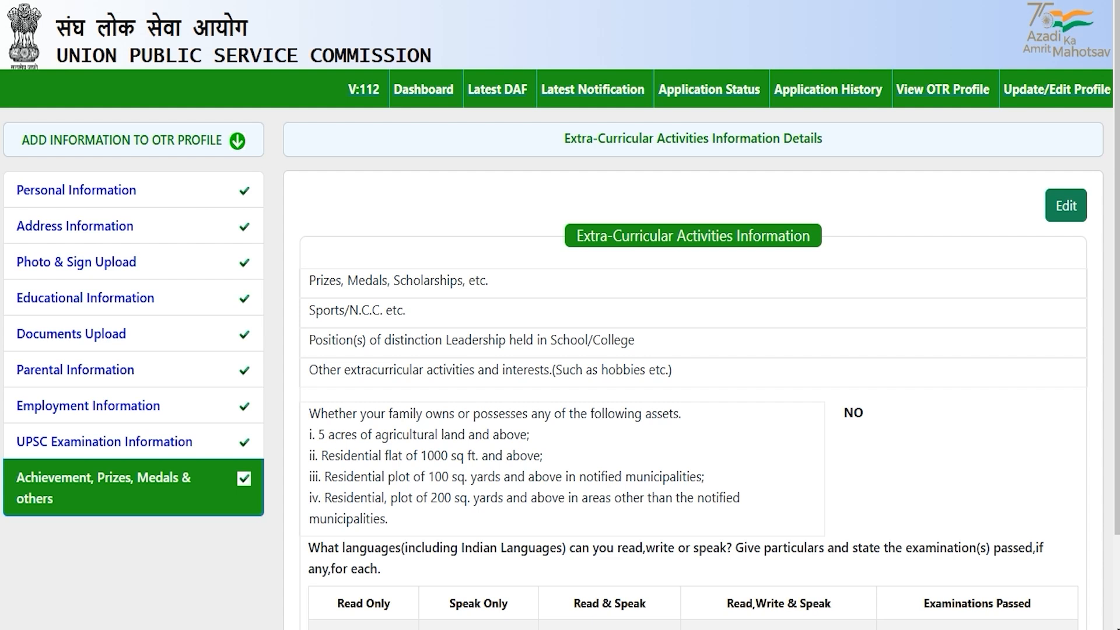
# Go to Latest Notification and locate the Combined Defence Services Examination (I) 2025 entry.
pyautogui.click(588, 91)
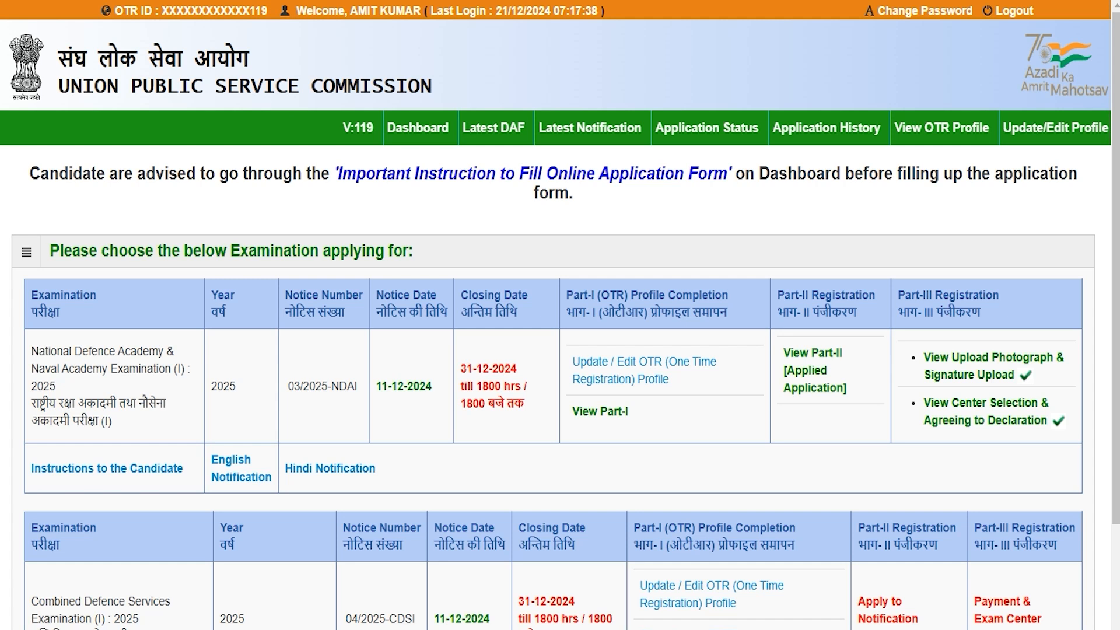
pyautogui.scroll(-3, 560, 350)
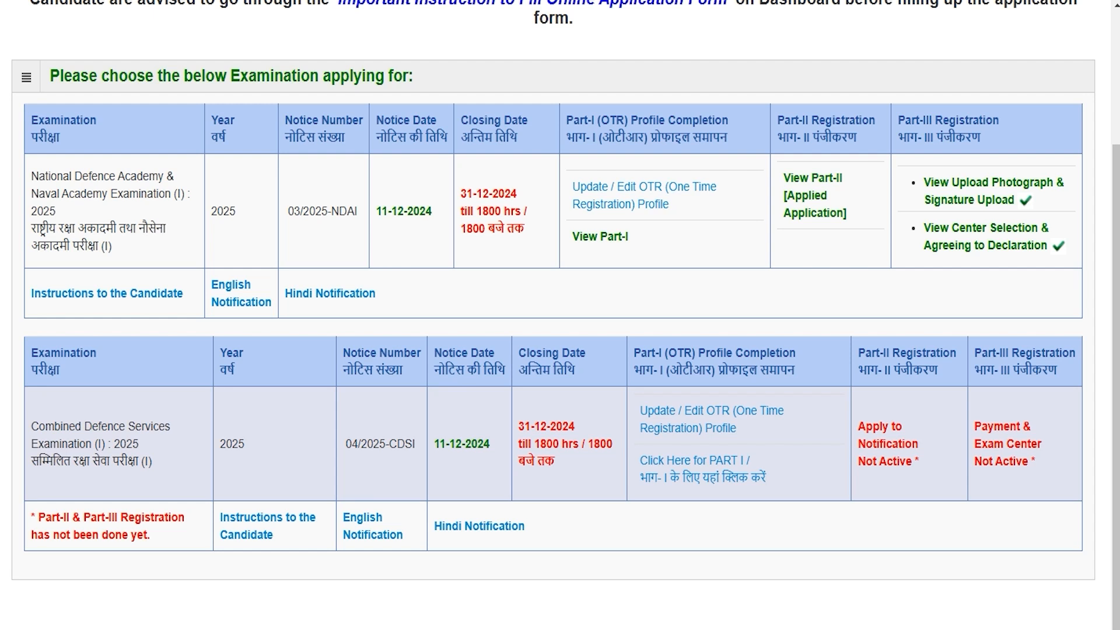
pyautogui.moveTo(39, 426); pyautogui.dragTo(149, 461)
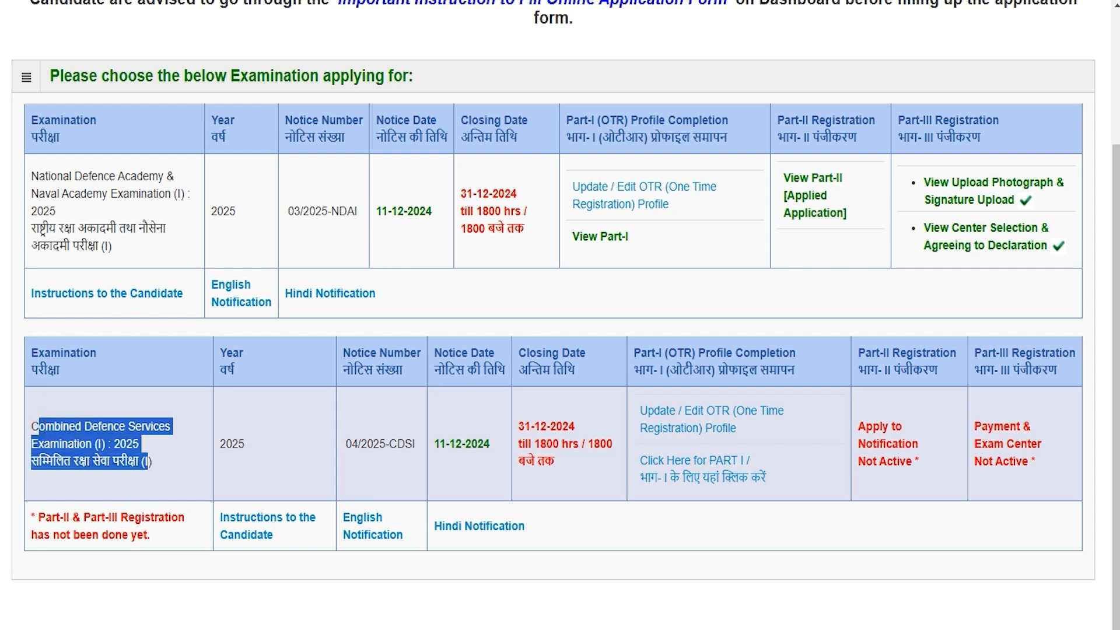
pyautogui.click(76, 441)
pyautogui.moveTo(58, 426); pyautogui.dragTo(144, 461)
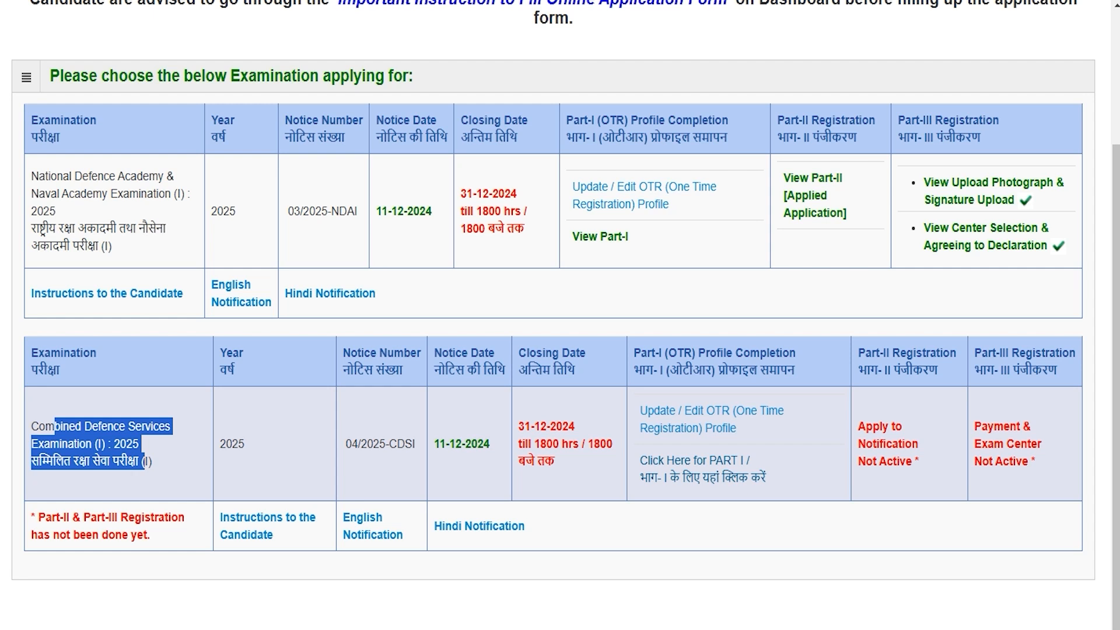
# Start CDS (I) 2025 Part I, confirm the instructions were read, and acknowledge the alert.
pyautogui.click(725, 474)
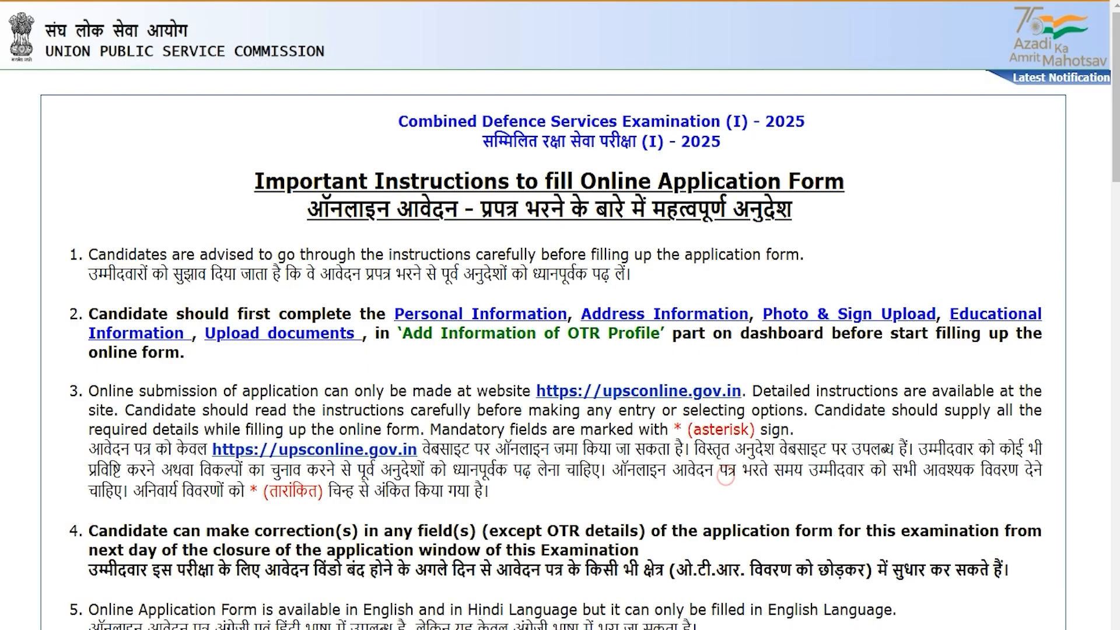
pyautogui.moveTo(338, 254); pyautogui.dragTo(474, 274)
pyautogui.scroll(-15, 560, 315)
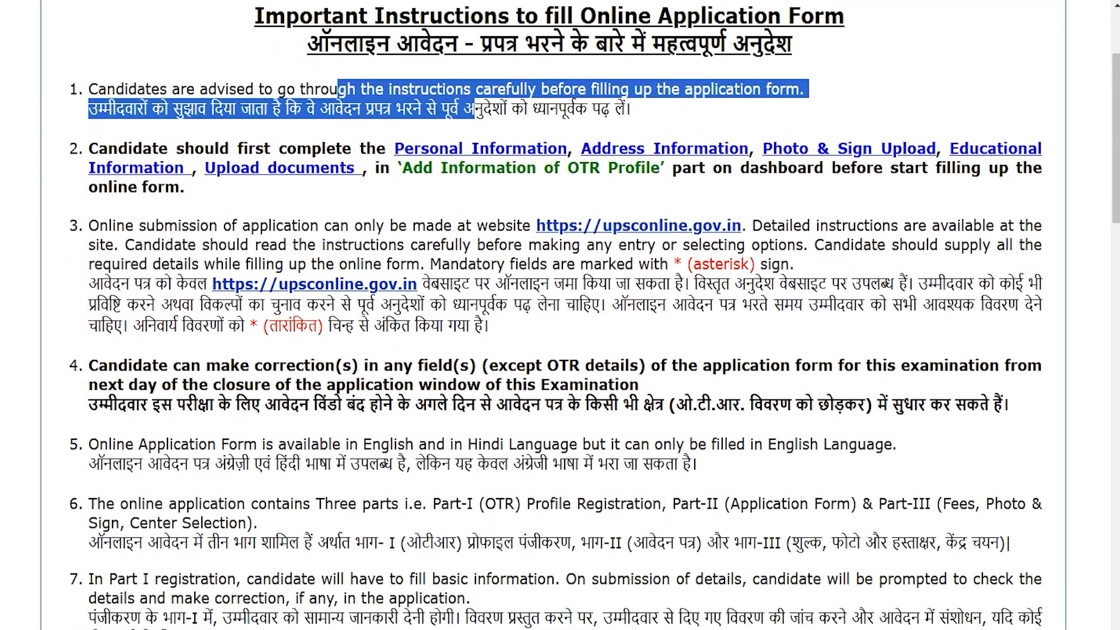
pyautogui.scroll(-12, 560, 315)
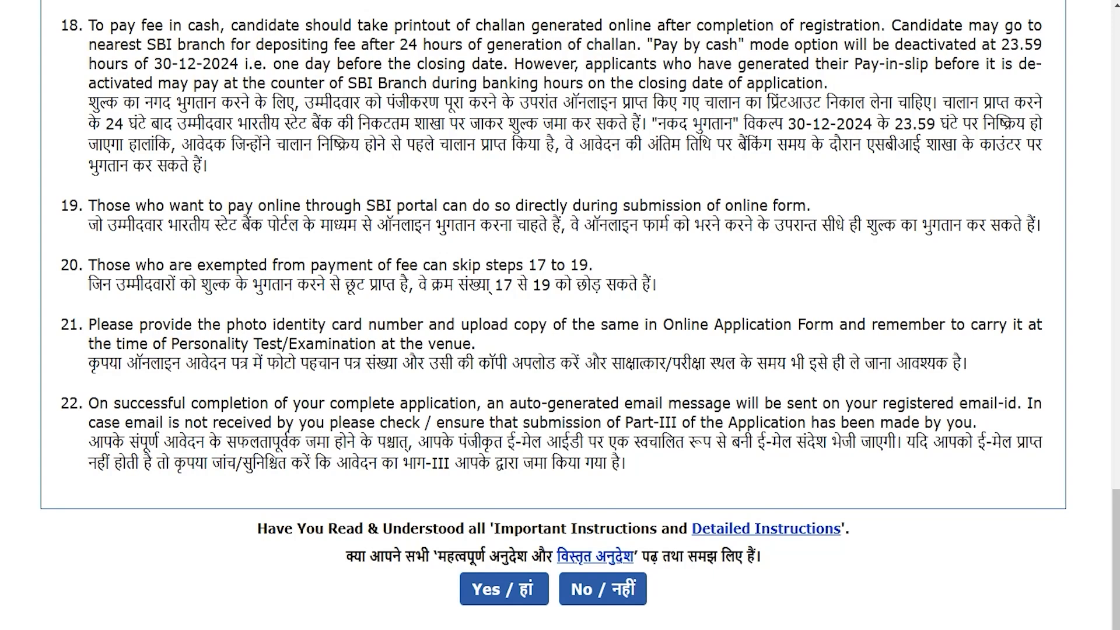
pyautogui.click(519, 588)
pyautogui.click(689, 116)
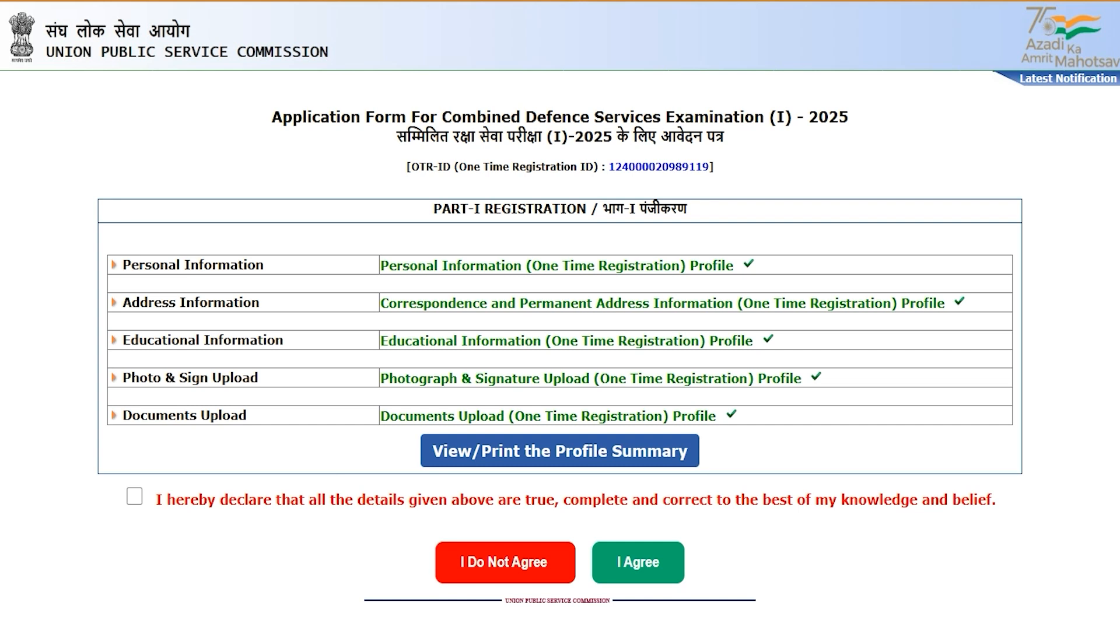
# Tick the 'I hereby declare' checkbox and agree to complete Part I.
pyautogui.click(134, 496)
pyautogui.click(642, 566)
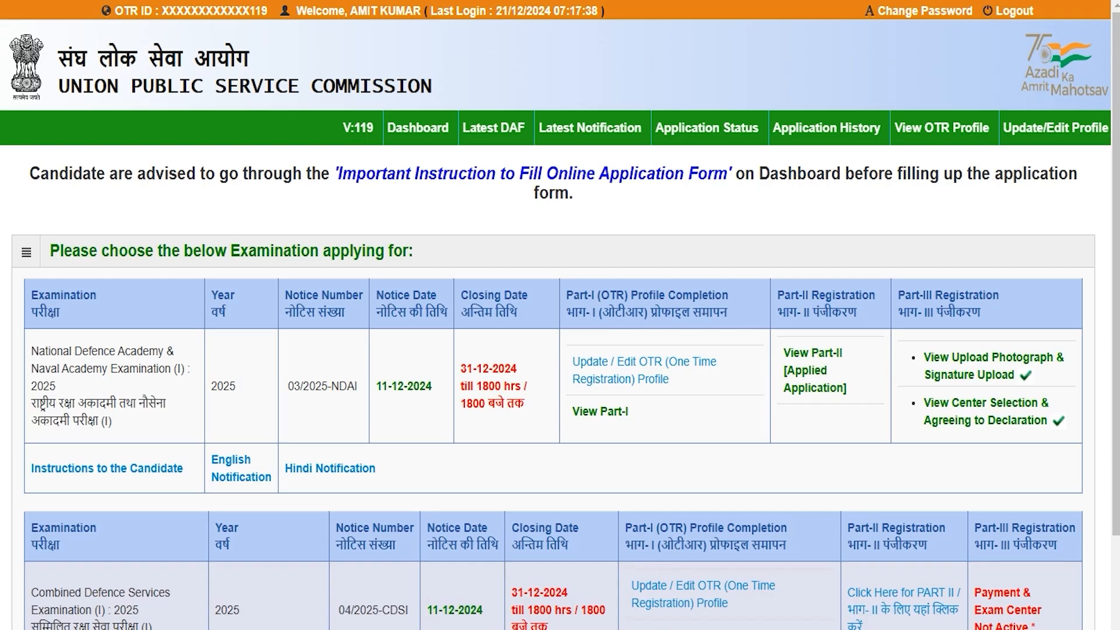
pyautogui.scroll(-3, 560, 315)
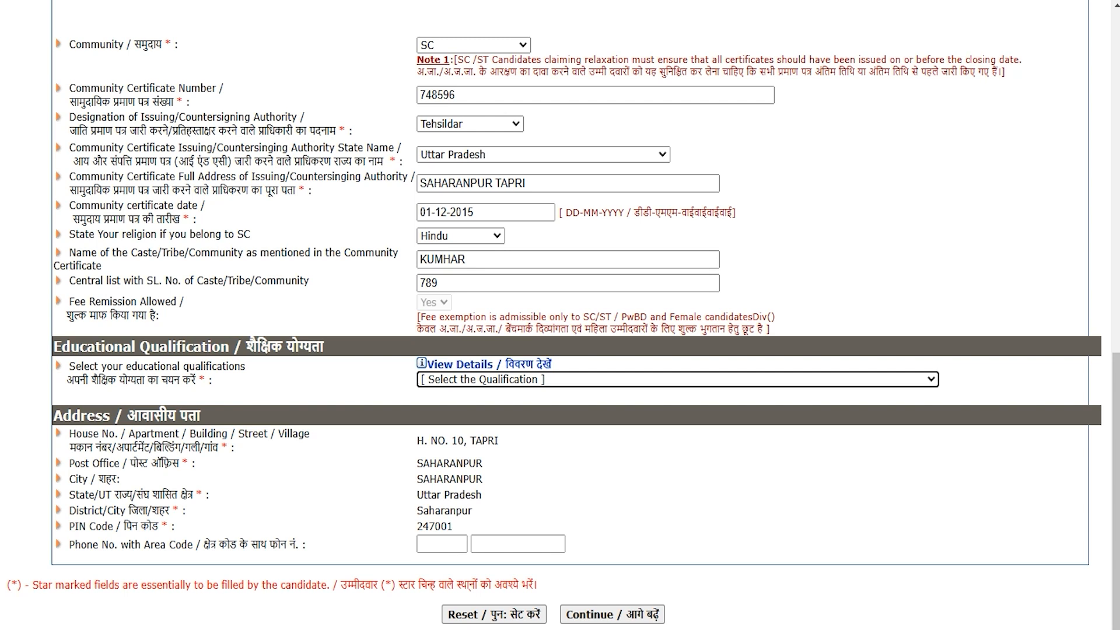
# Look through the Educational Qualification choices without selecting one.
pyautogui.moveTo(79, 346); pyautogui.dragTo(247, 347)
pyautogui.click(457, 381)
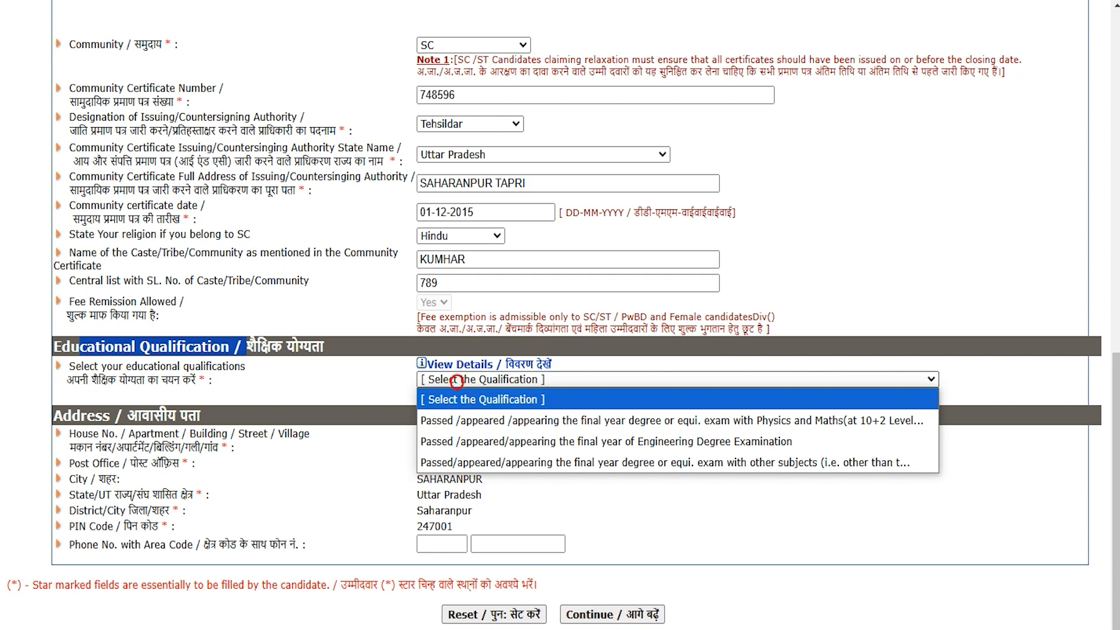
pyautogui.click(457, 381)
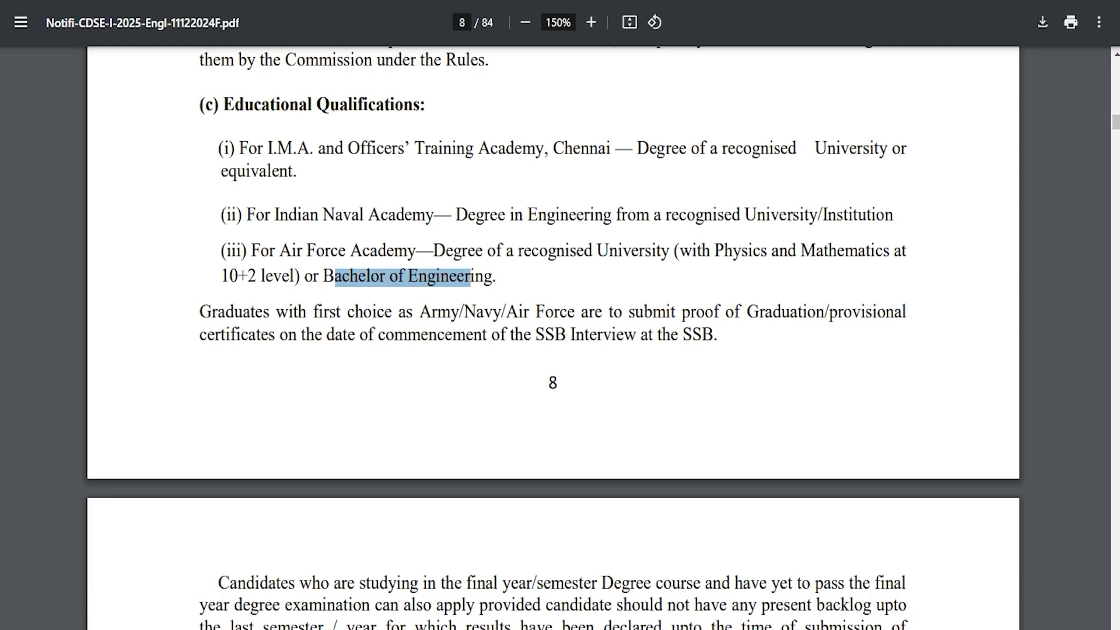
# Read the degree requirements for IMA/OTA, Naval Academy and Air Force Academy in the notification.
pyautogui.moveTo(259, 148); pyautogui.dragTo(537, 147)
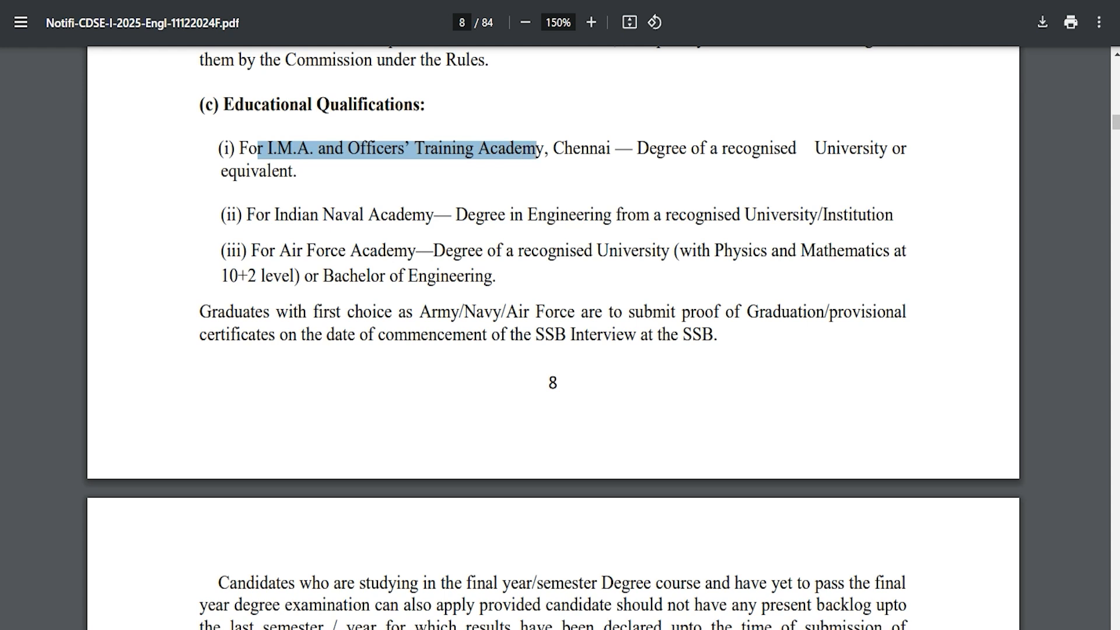
pyautogui.moveTo(658, 149); pyautogui.dragTo(870, 149)
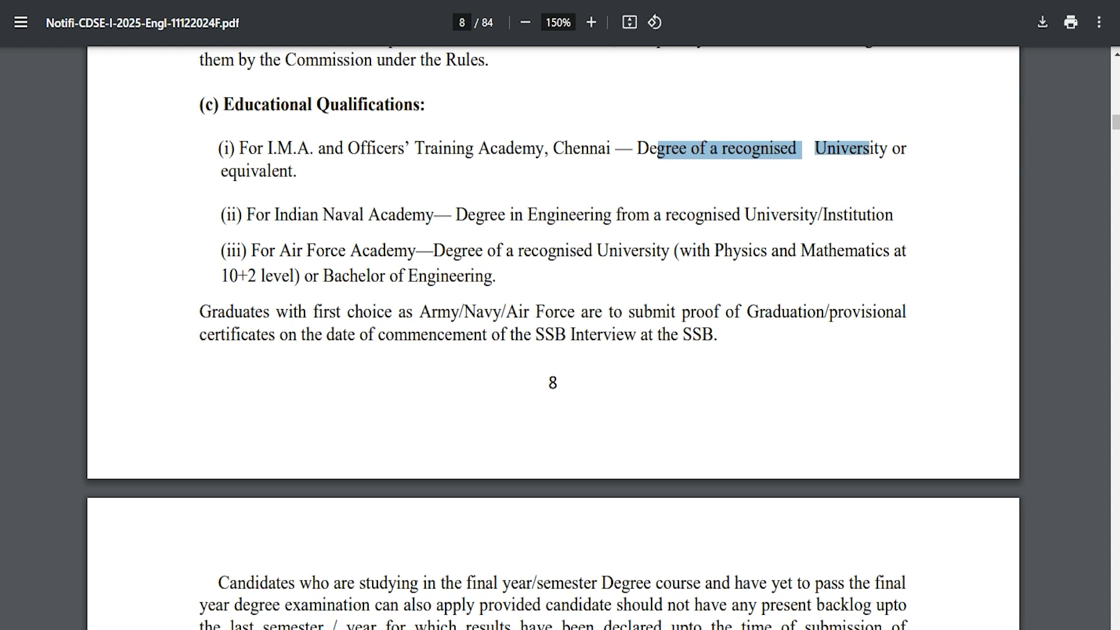
pyautogui.moveTo(274, 215); pyautogui.dragTo(780, 216)
pyautogui.moveTo(279, 250); pyautogui.dragTo(410, 250)
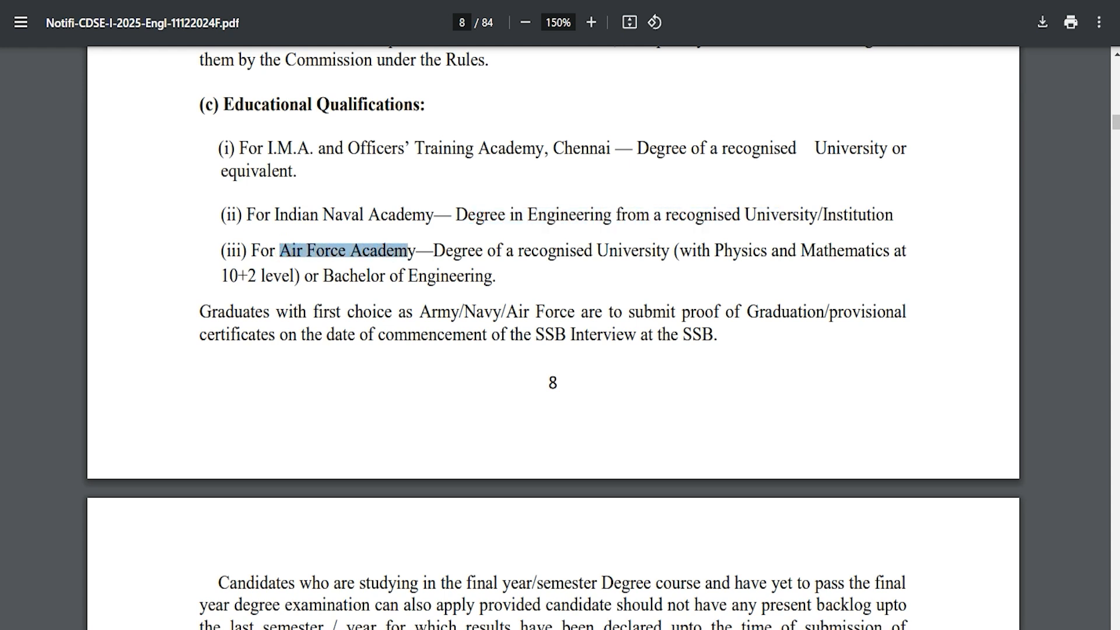
pyautogui.moveTo(452, 251); pyautogui.dragTo(632, 250)
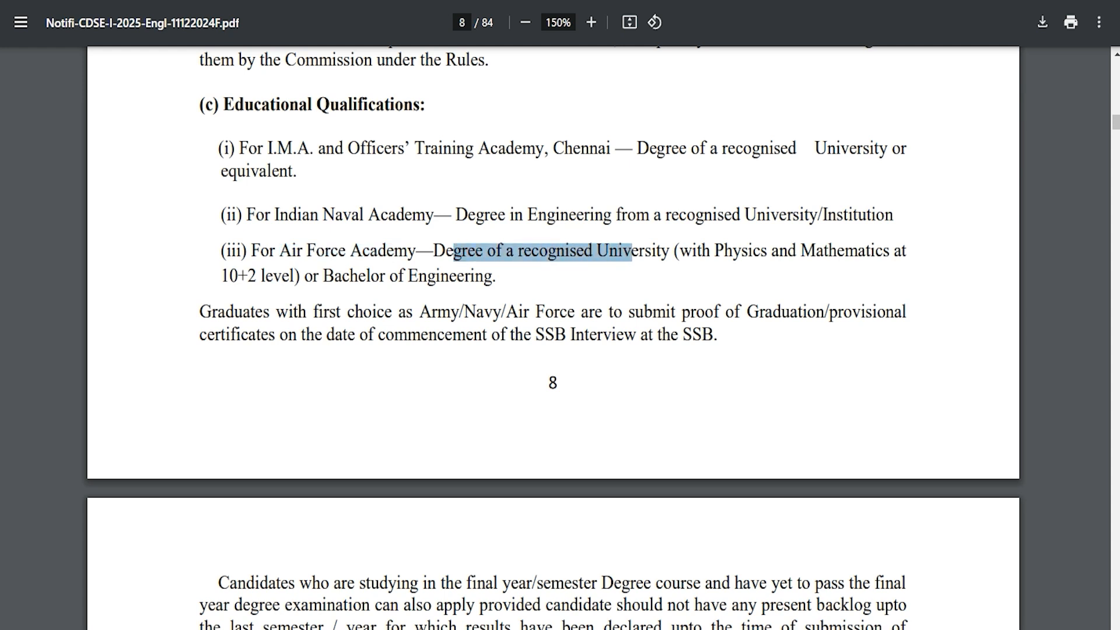
pyautogui.moveTo(715, 251); pyautogui.dragTo(859, 250)
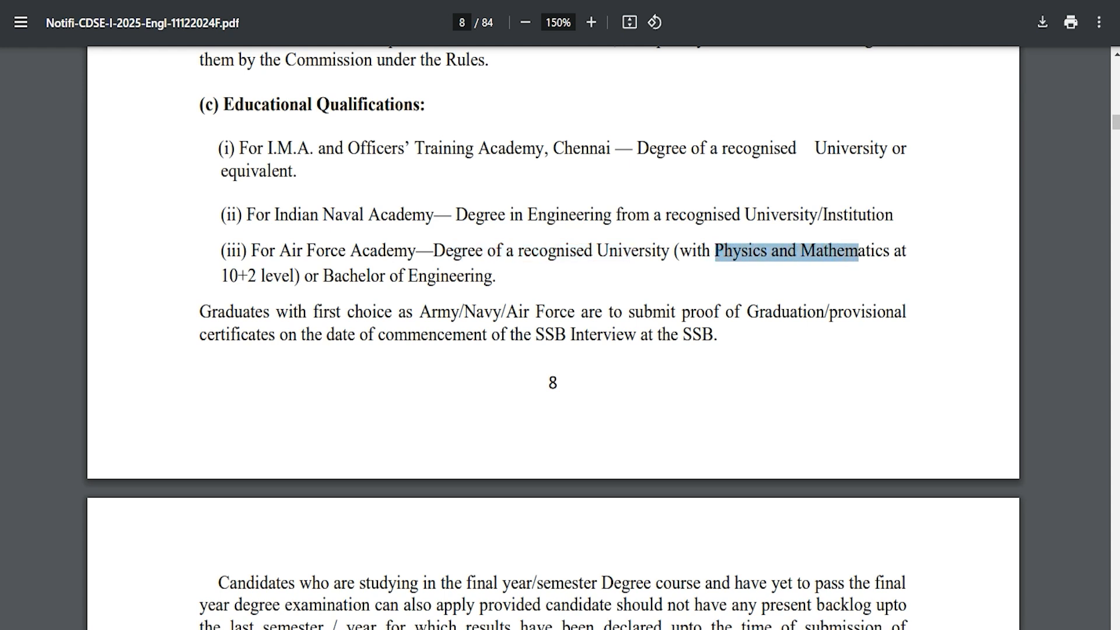
pyautogui.moveTo(324, 275); pyautogui.dragTo(457, 275)
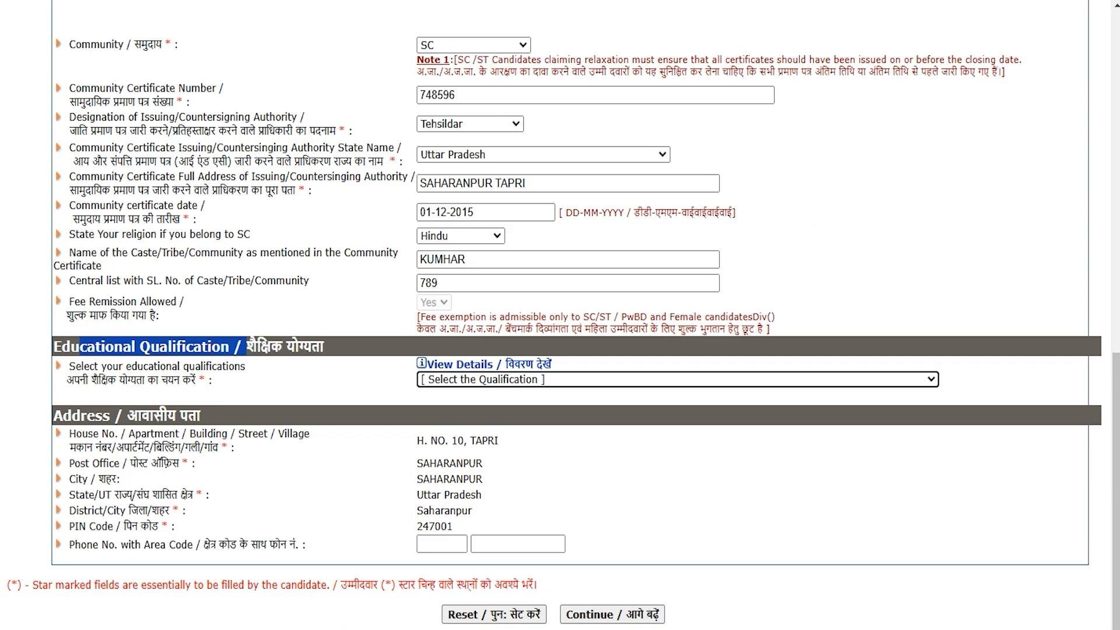
# Choose the final-year degree with Physics and Maths as the educational qualification.
pyautogui.click(519, 380)
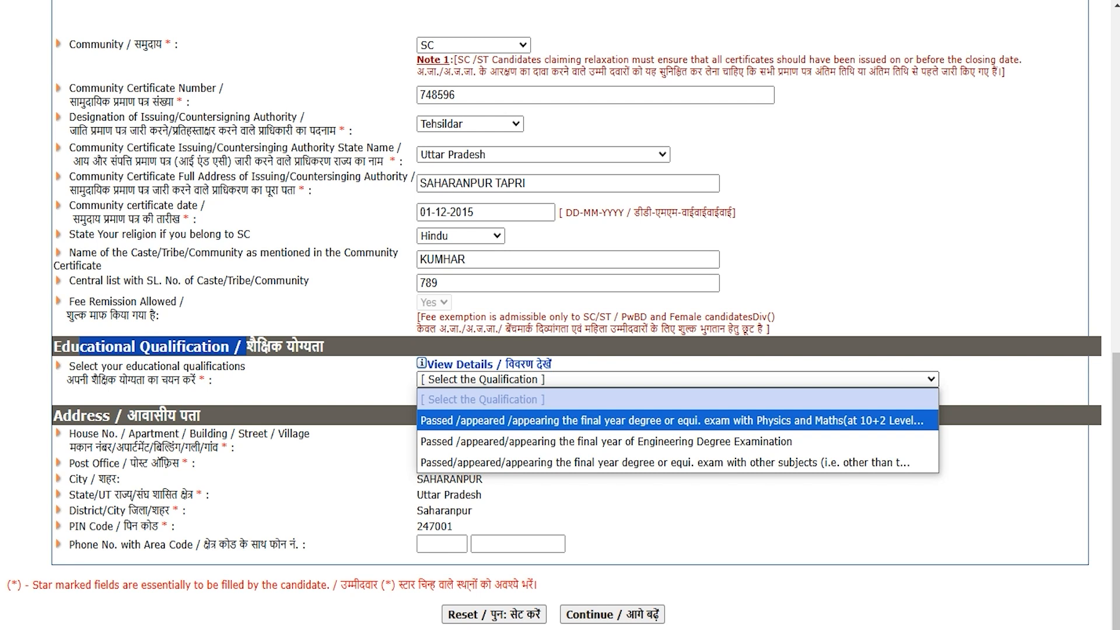
pyautogui.click(532, 420)
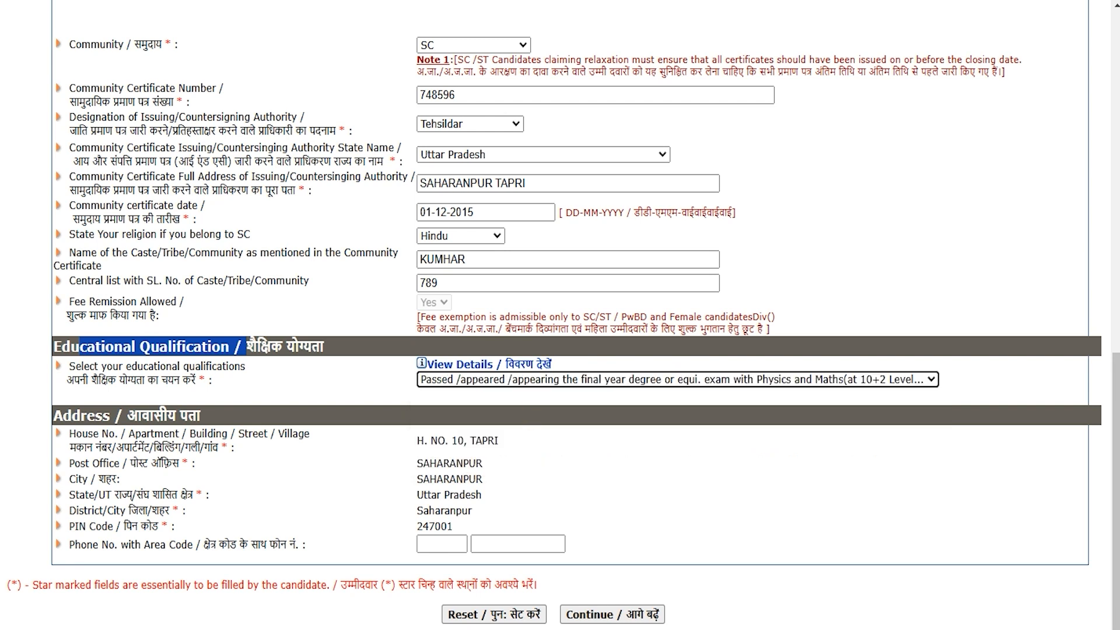
pyautogui.moveTo(74, 544); pyautogui.dragTo(280, 544)
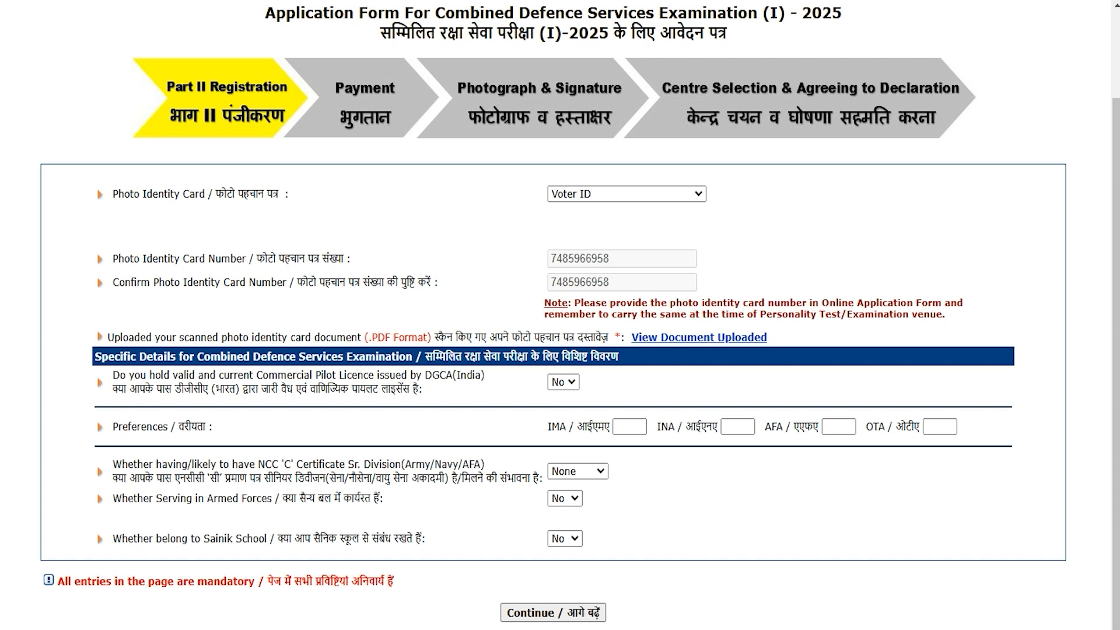
# Enter preference 1 for OTA, 2 for IMA and 3 for INA.
pyautogui.moveTo(184, 426); pyautogui.dragTo(146, 426)
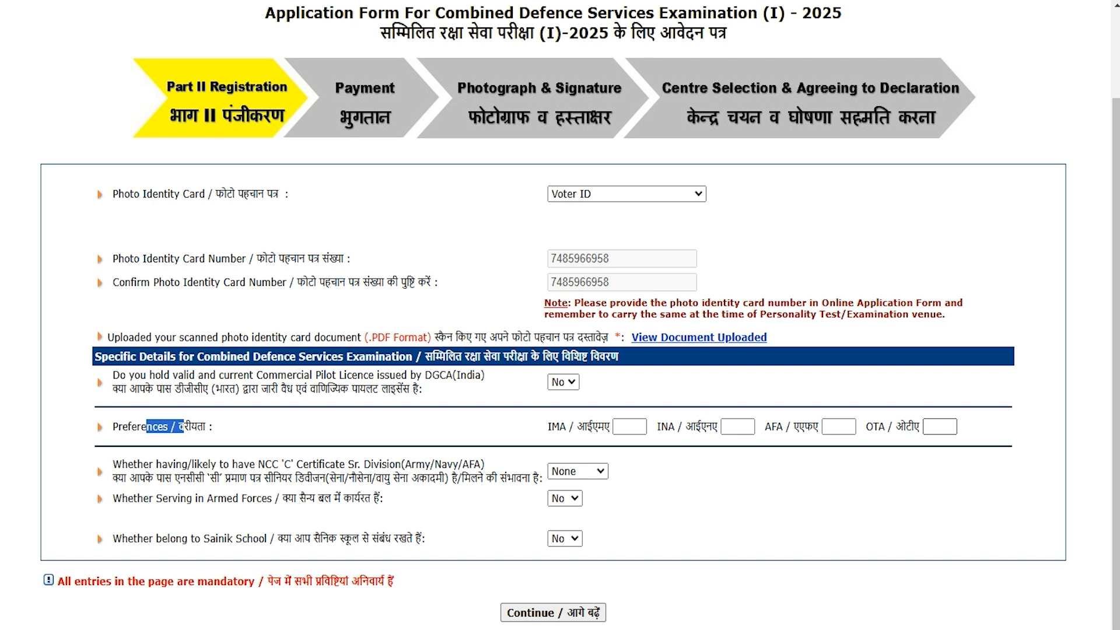
pyautogui.click(938, 426)
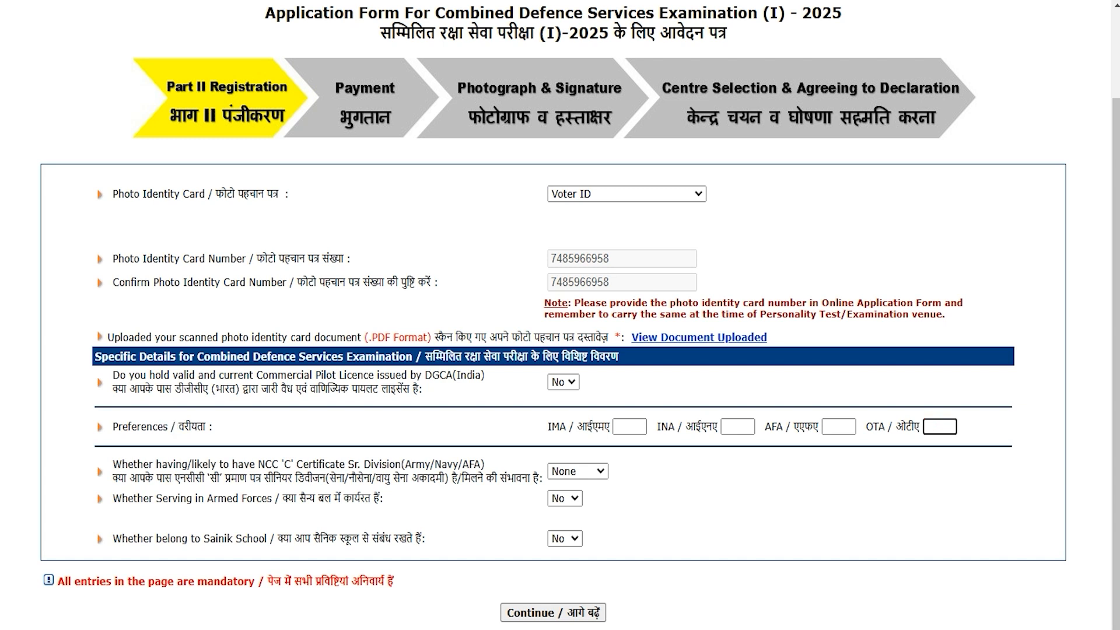
pyautogui.write('1')
pyautogui.click(625, 425)
pyautogui.write('2')
pyautogui.click(737, 426)
pyautogui.write('3')
pyautogui.click(839, 429)
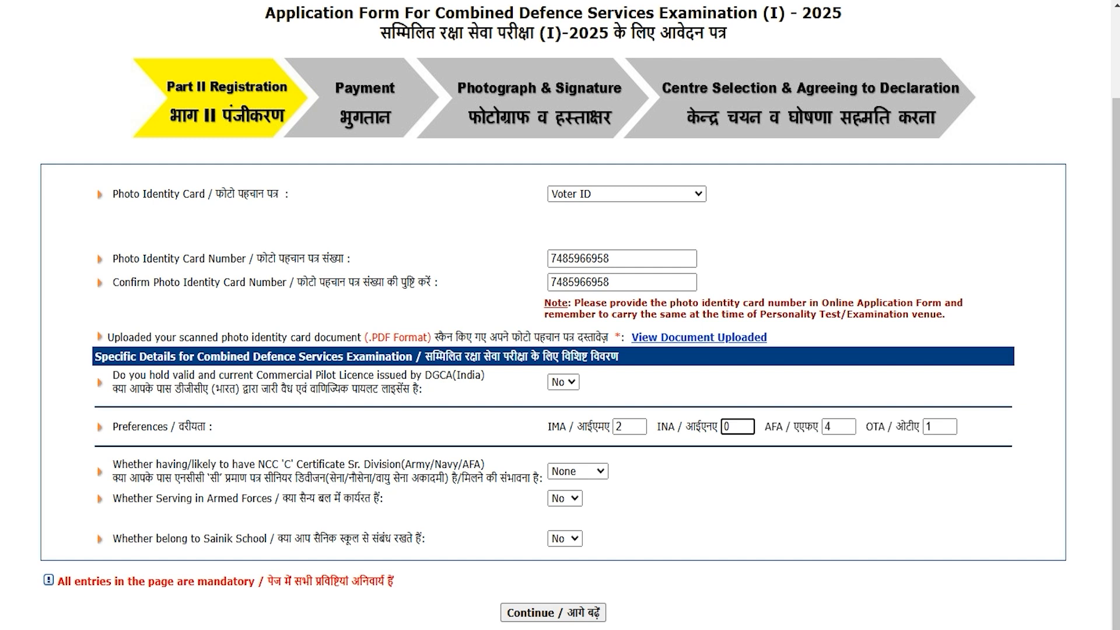
# Replace the INA preference's 0 with 3 and move on to the AFA preference.
pyautogui.doubleClick(660, 427)
pyautogui.doubleClick(742, 428)
pyautogui.write('3')
pyautogui.press('Tab')
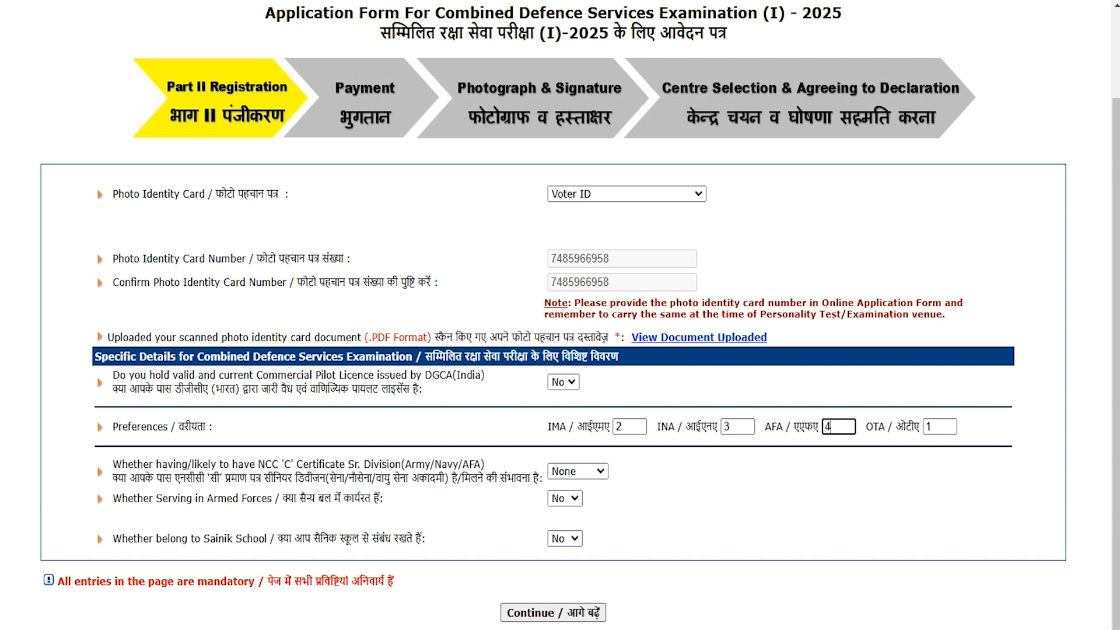
pyautogui.moveTo(127, 478); pyautogui.dragTo(497, 478)
# Try Army as the NCC certificate division, then reset it to None.
pyautogui.click(577, 475)
pyautogui.press('Down')
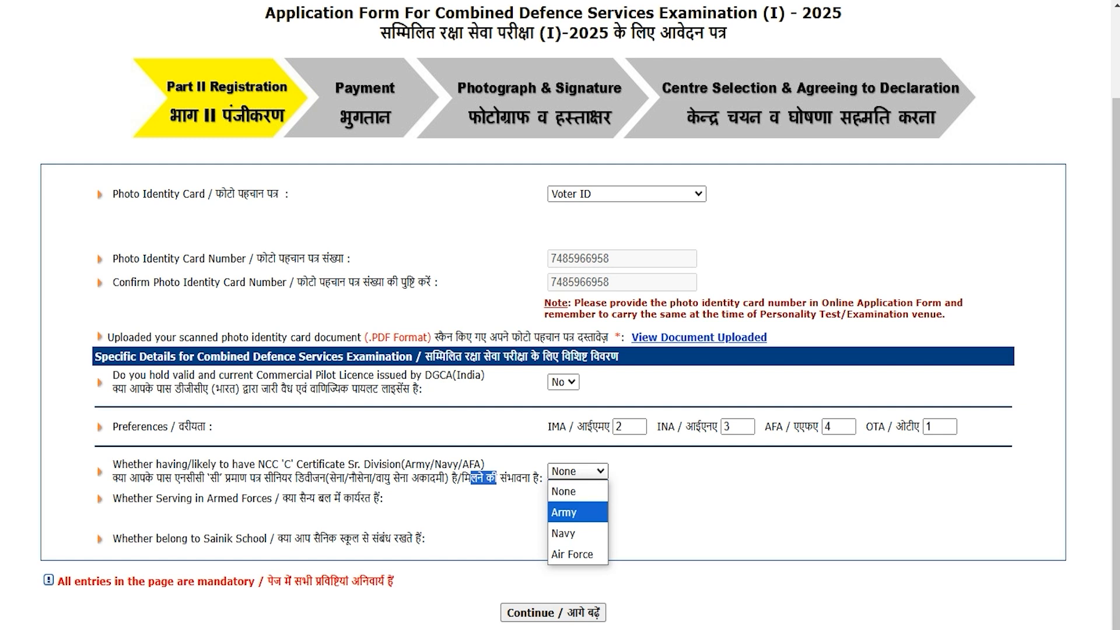
pyautogui.press('Down')
pyautogui.press('Down')
pyautogui.press('Up')
pyautogui.press('Up')
pyautogui.press('Down')
pyautogui.press('Down')
pyautogui.press('Up')
pyautogui.press('Up')
pyautogui.click(576, 515)
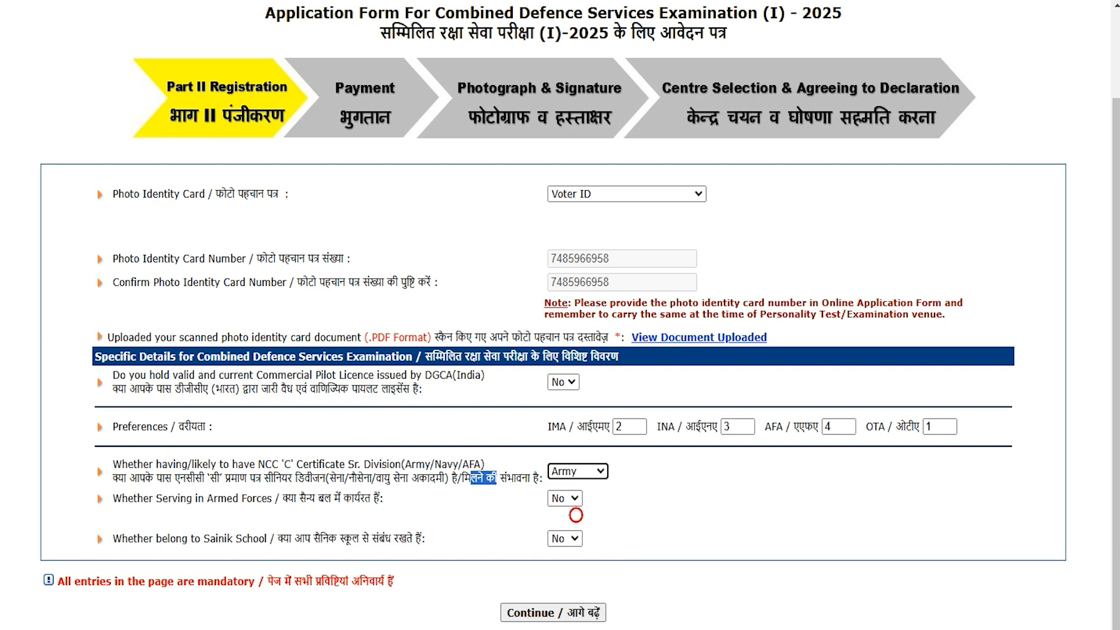
pyautogui.click(589, 472)
pyautogui.click(571, 487)
pyautogui.click(633, 515)
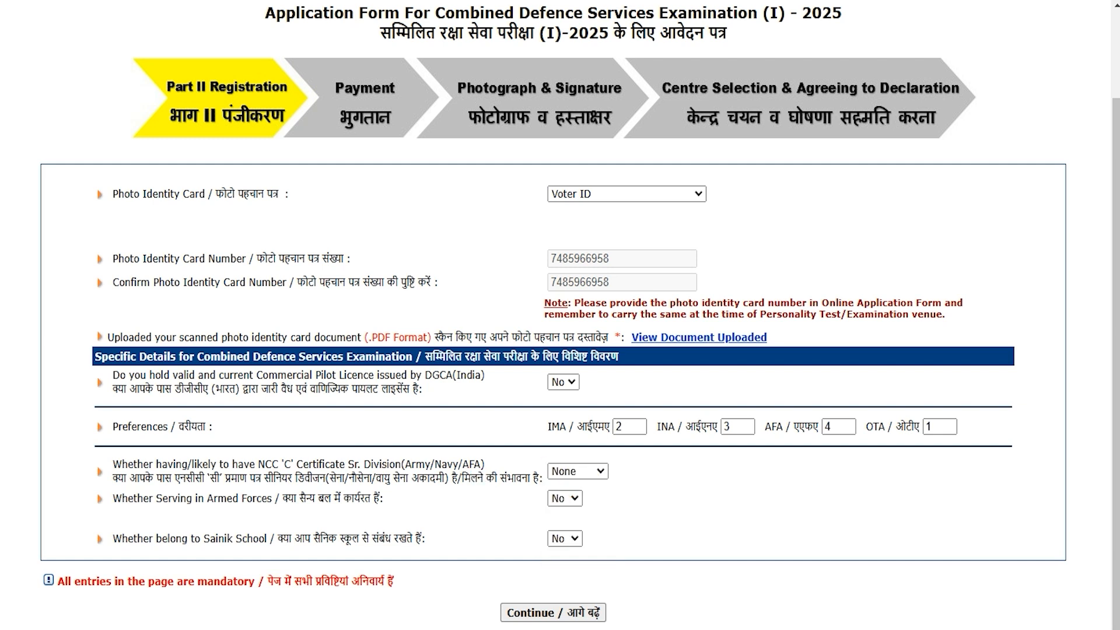
# Set both the Armed Forces service and Sainik School answers to No.
pyautogui.moveTo(282, 498); pyautogui.dragTo(354, 498)
pyautogui.click(564, 498)
pyautogui.click(558, 539)
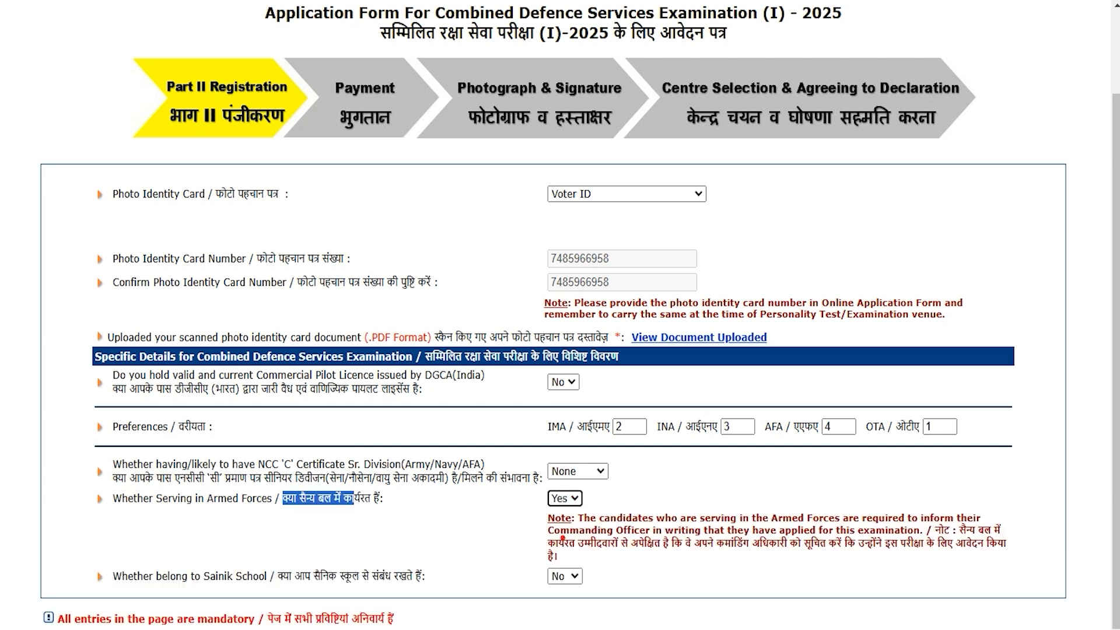
pyautogui.click(572, 498)
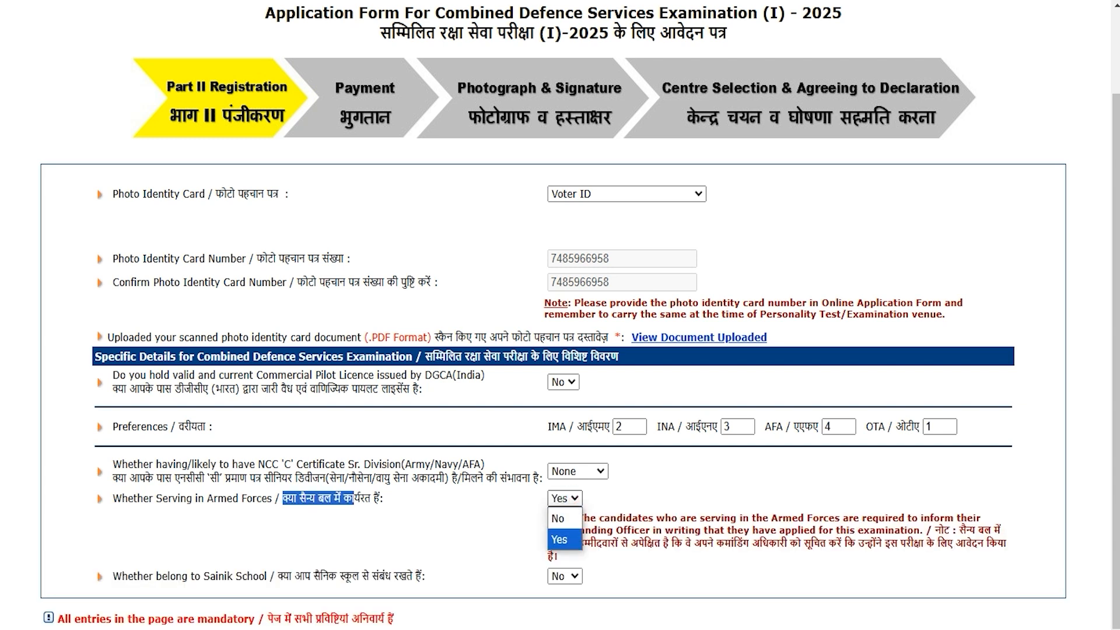
pyautogui.click(561, 518)
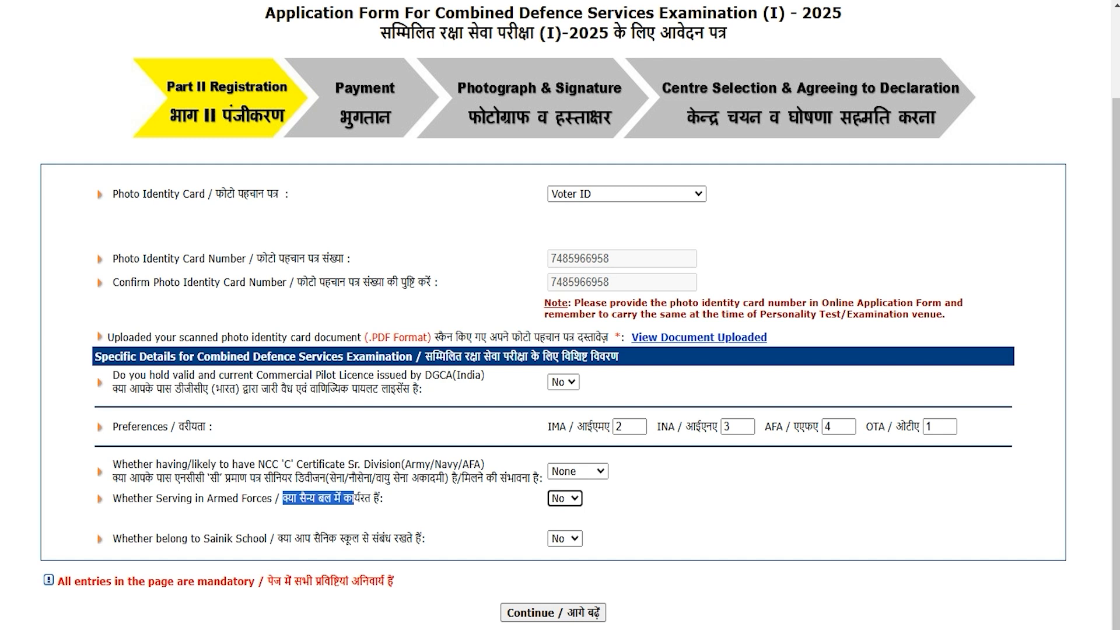
pyautogui.moveTo(278, 538); pyautogui.dragTo(406, 538)
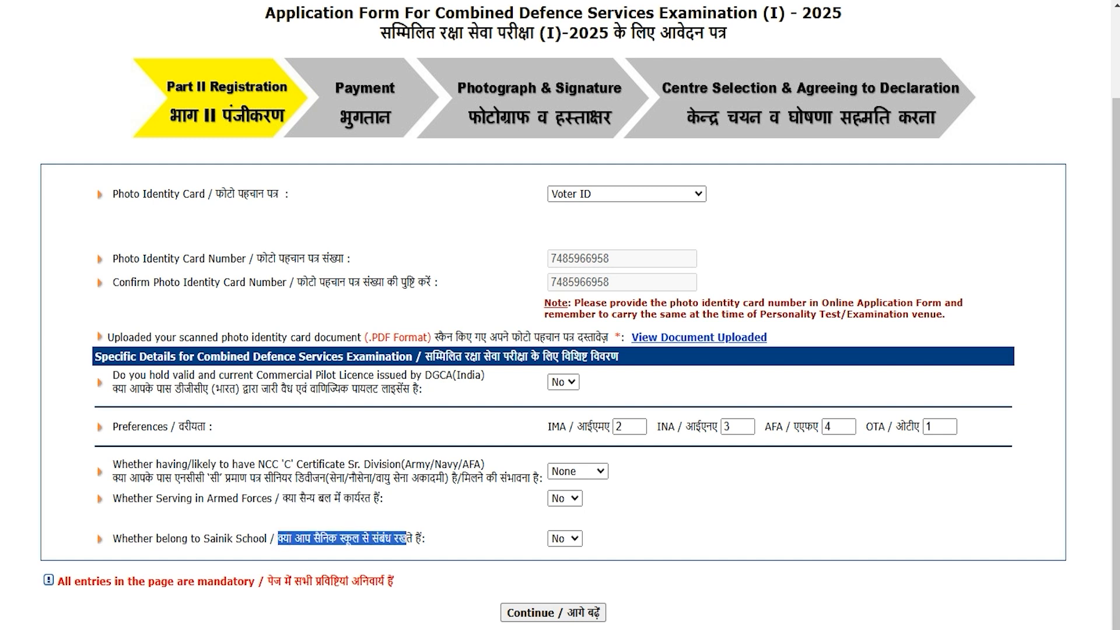
pyautogui.click(563, 539)
pyautogui.click(559, 579)
pyautogui.click(564, 539)
pyautogui.click(558, 558)
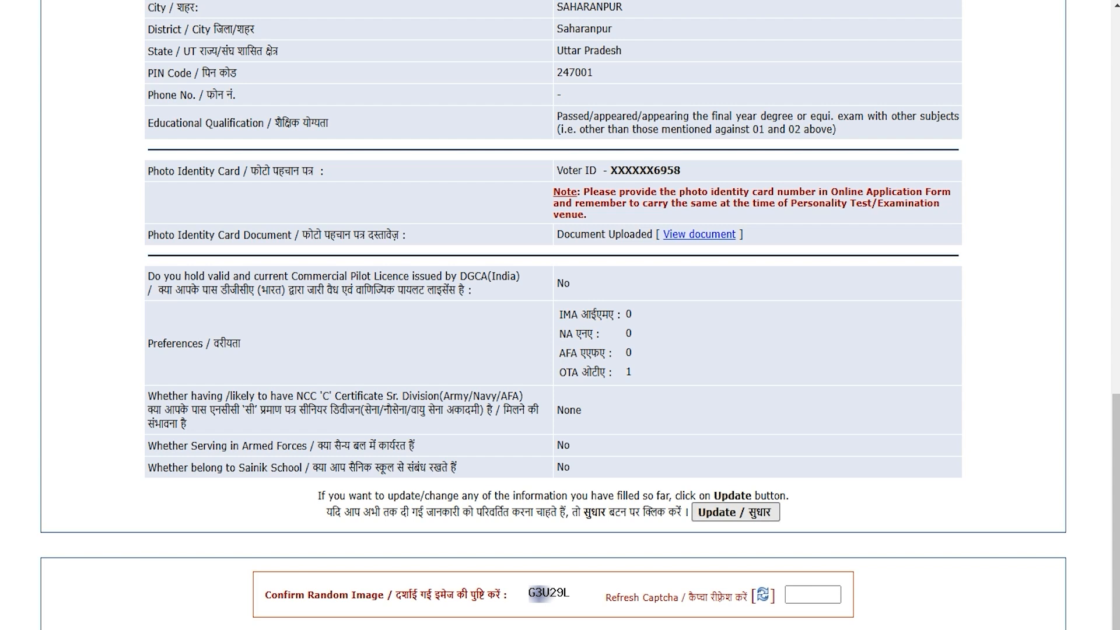
# Enter the captcha code for Part II and scroll through the confirmation page.
pyautogui.click(819, 594)
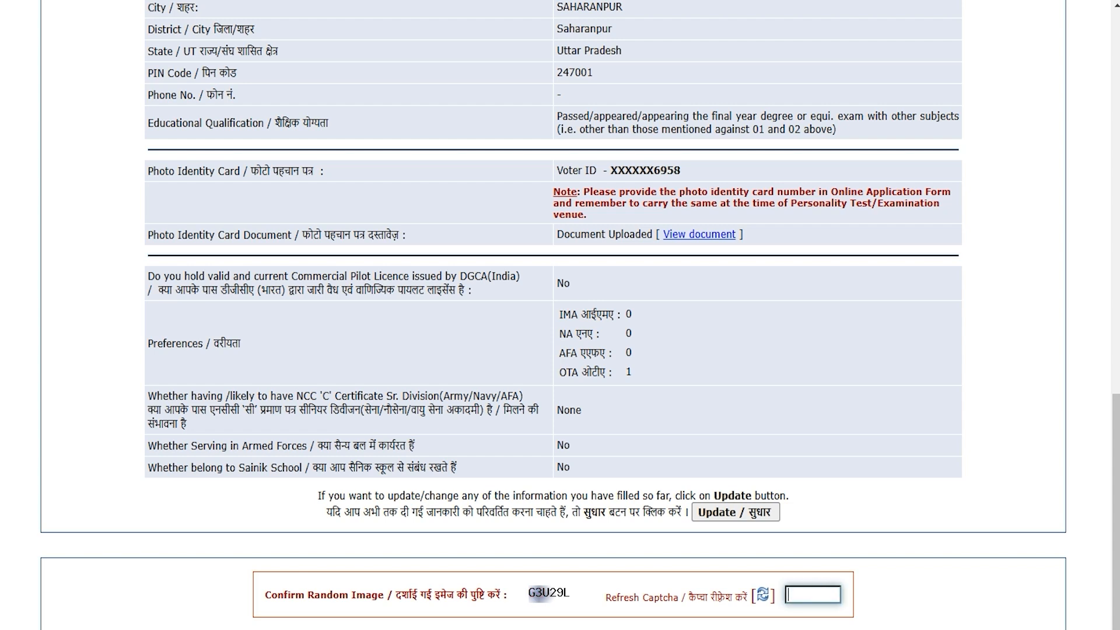
pyautogui.scroll(-1, 579, 312)
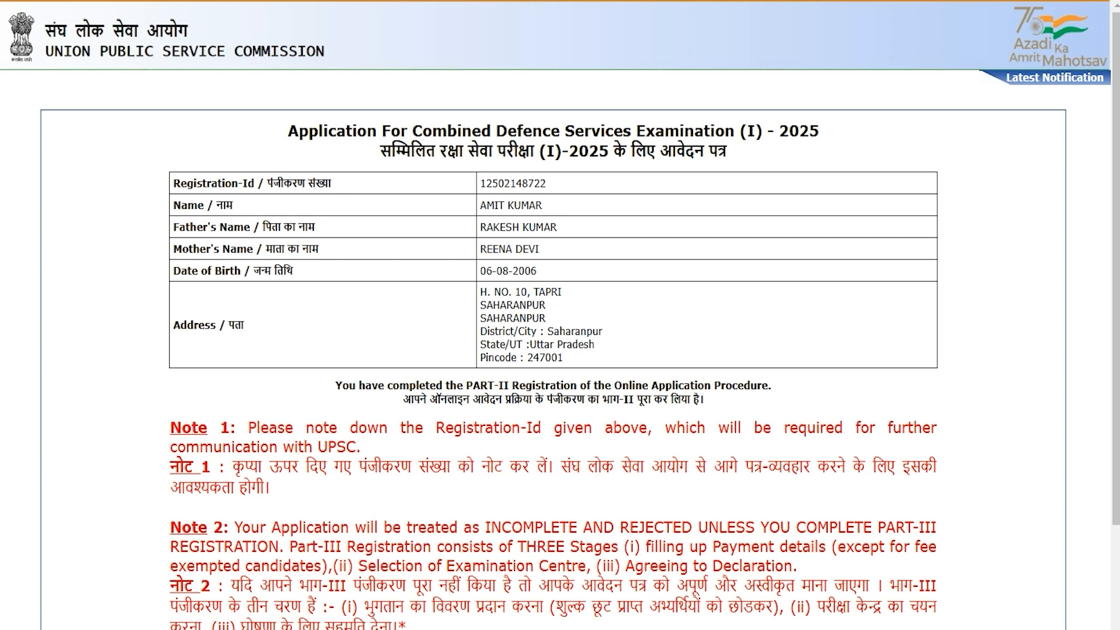
pyautogui.scroll(-3, 560, 315)
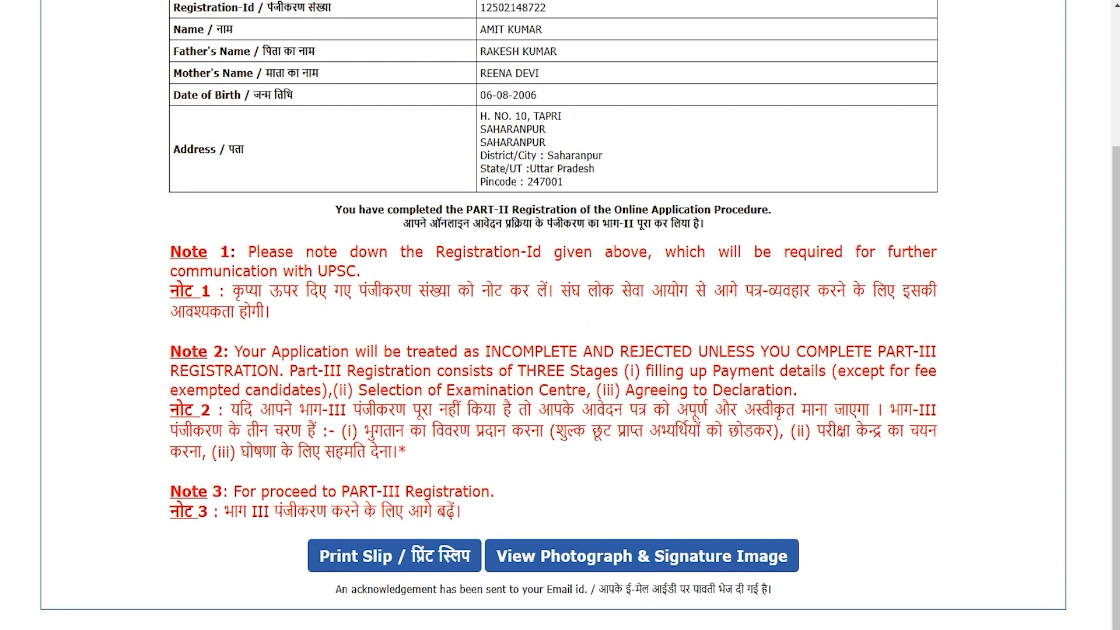
pyautogui.scroll(2, 560, 315)
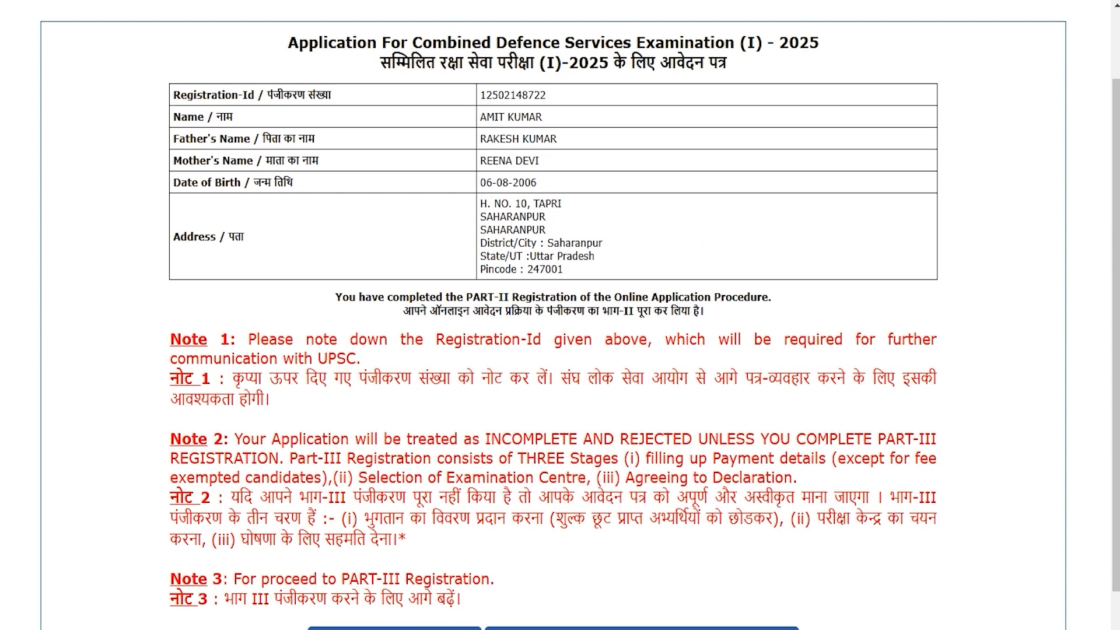
pyautogui.scroll(2, 560, 315)
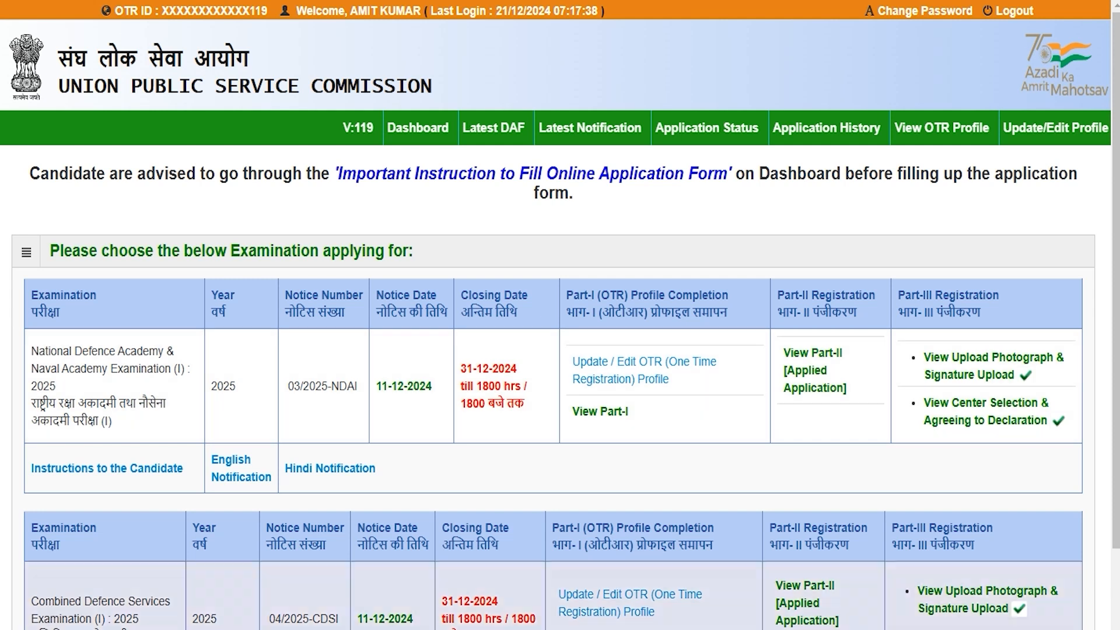
# Open CDS centre selection and choose Dehradun as the examination centre.
pyautogui.scroll(-2, 560, 350)
pyautogui.moveTo(68, 462); pyautogui.dragTo(127, 497)
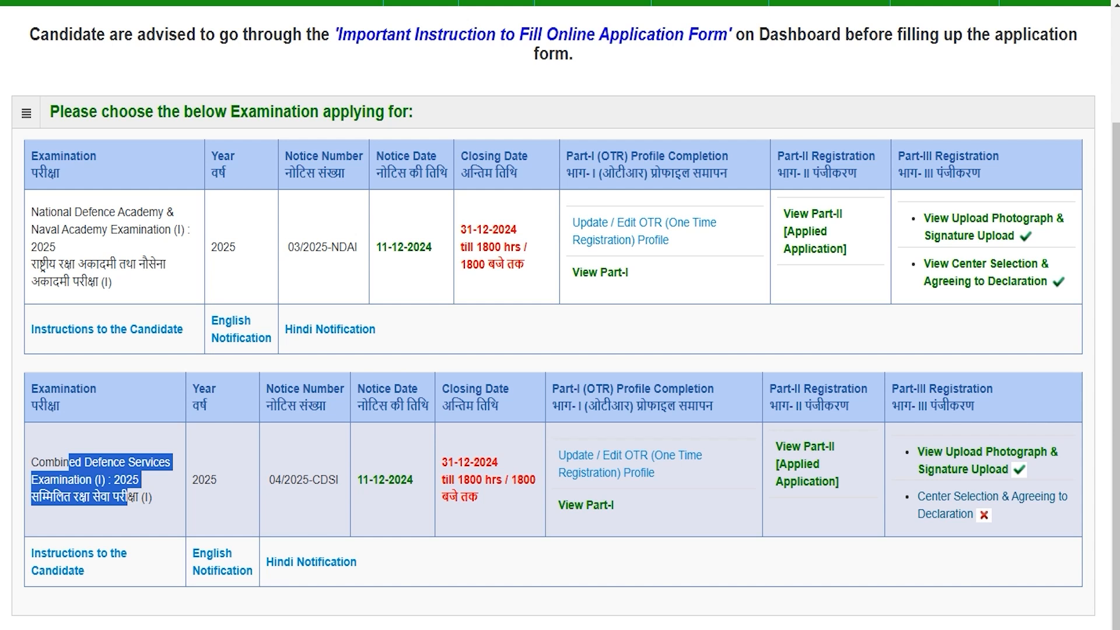
pyautogui.click(952, 514)
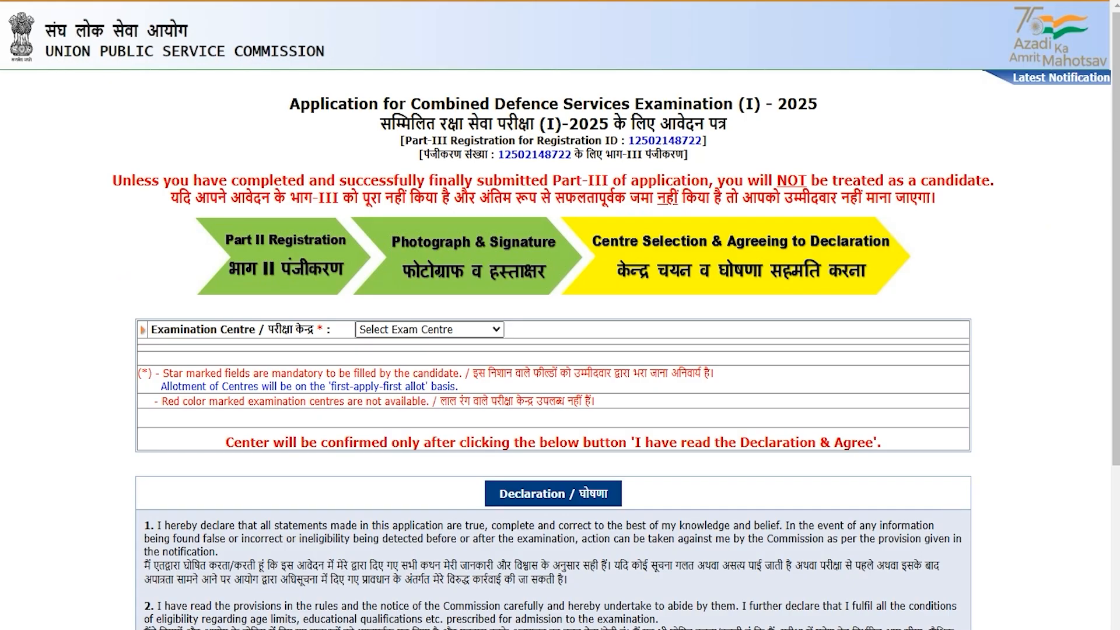
pyautogui.moveTo(170, 329); pyautogui.dragTo(291, 329)
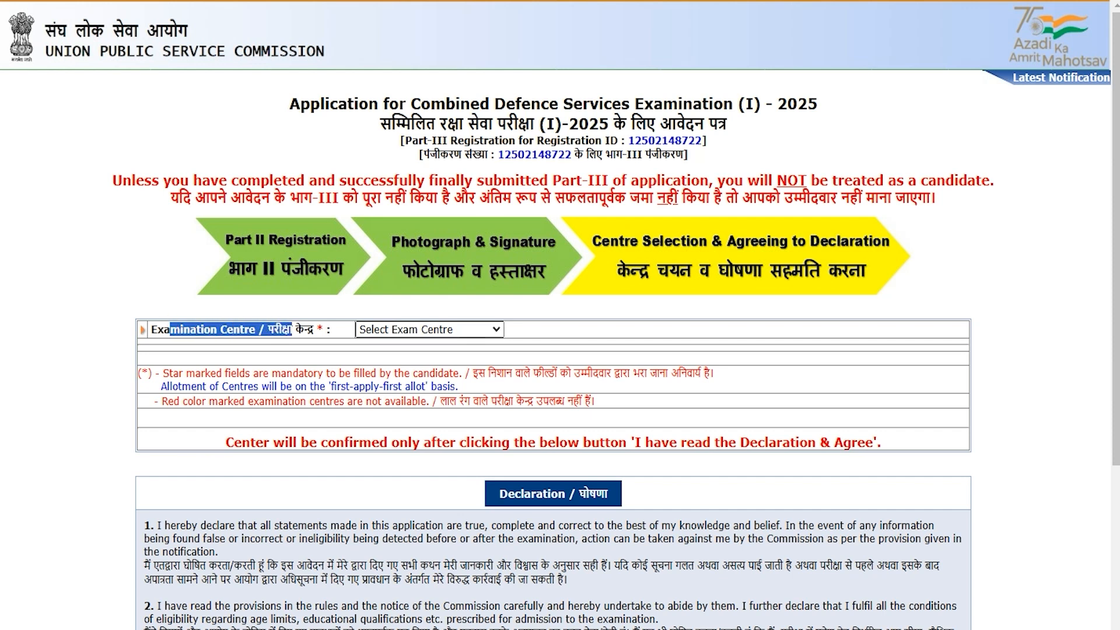
pyautogui.click(402, 330)
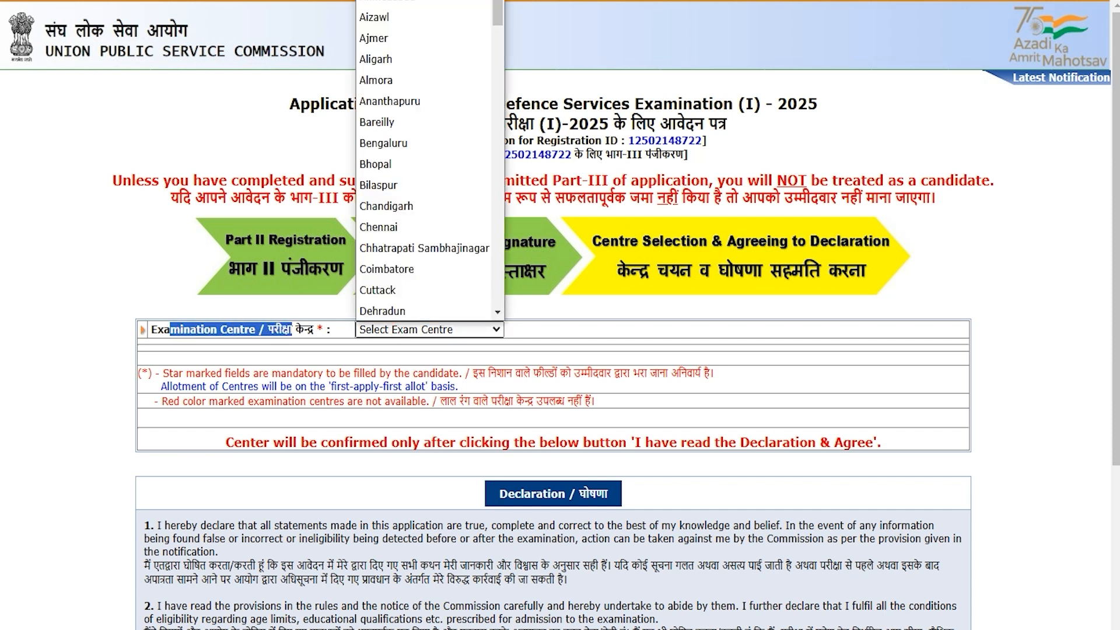
pyautogui.click(400, 311)
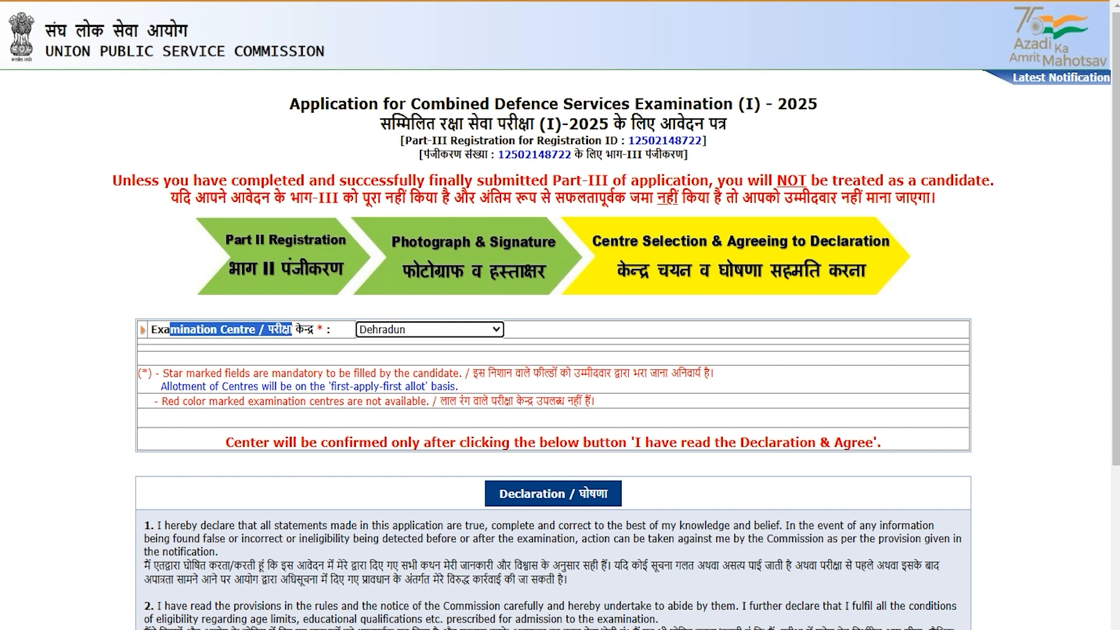
# Accept the declaration and submit the CDS (I) 2025 application.
pyautogui.moveTo(509, 493); pyautogui.dragTo(575, 551)
pyautogui.scroll(-5, 574, 551)
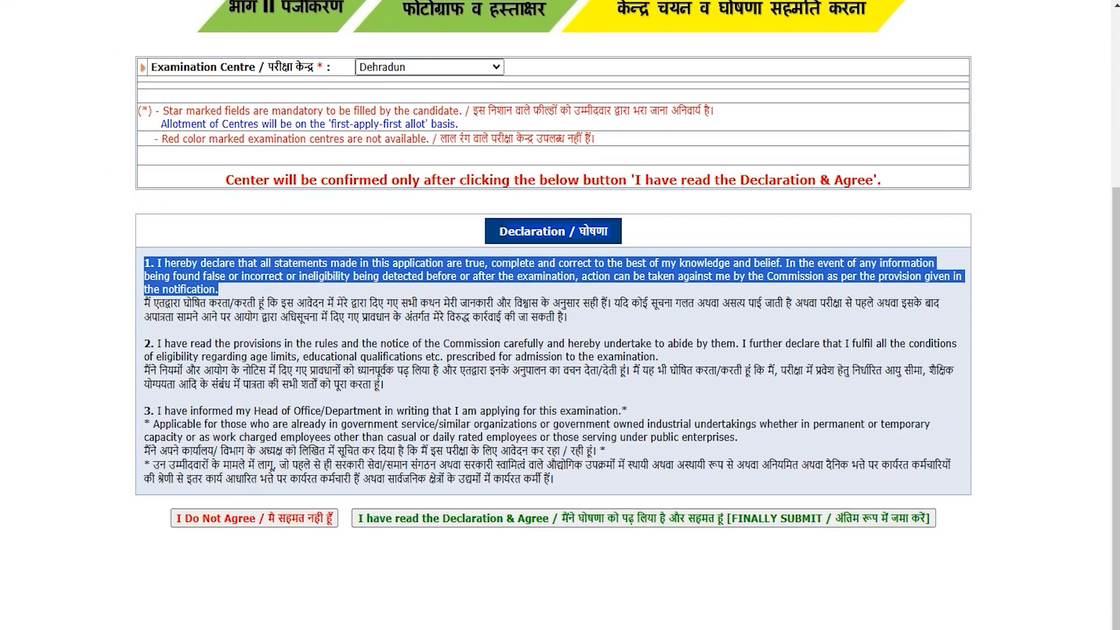
pyautogui.click(418, 563)
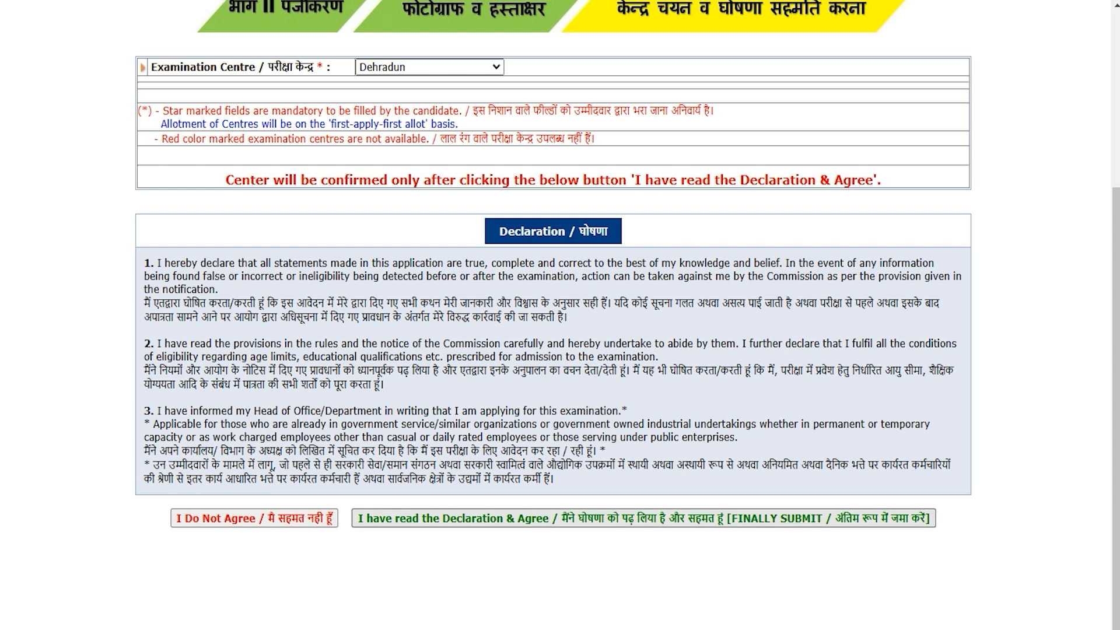
pyautogui.click(530, 519)
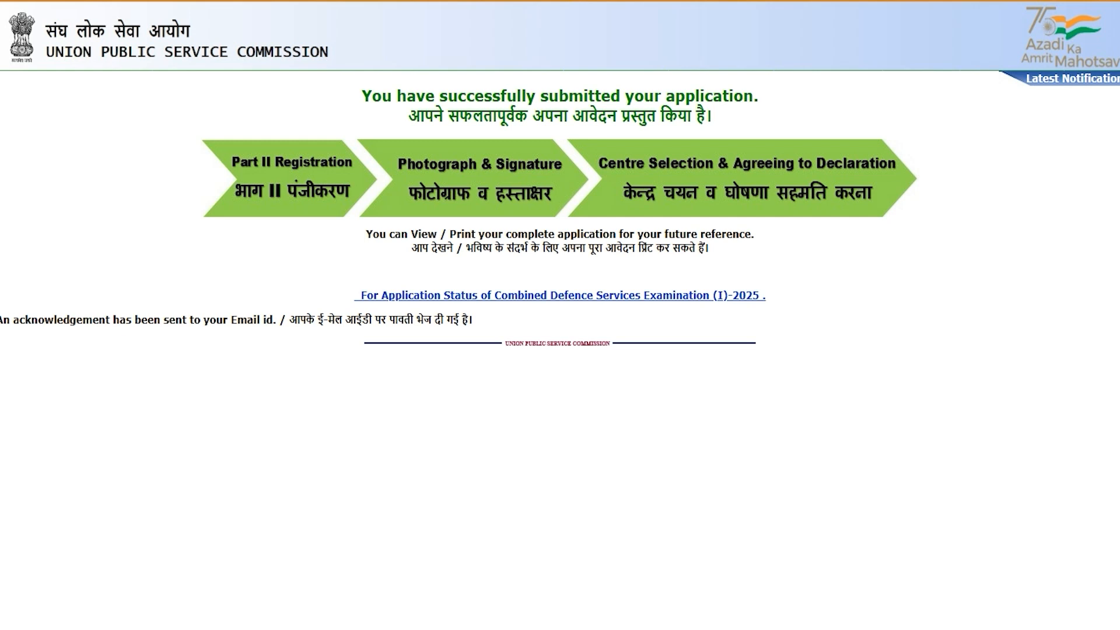
# Open the CDS (I) 2025 application status and check the Part I–III status columns.
pyautogui.click(503, 294)
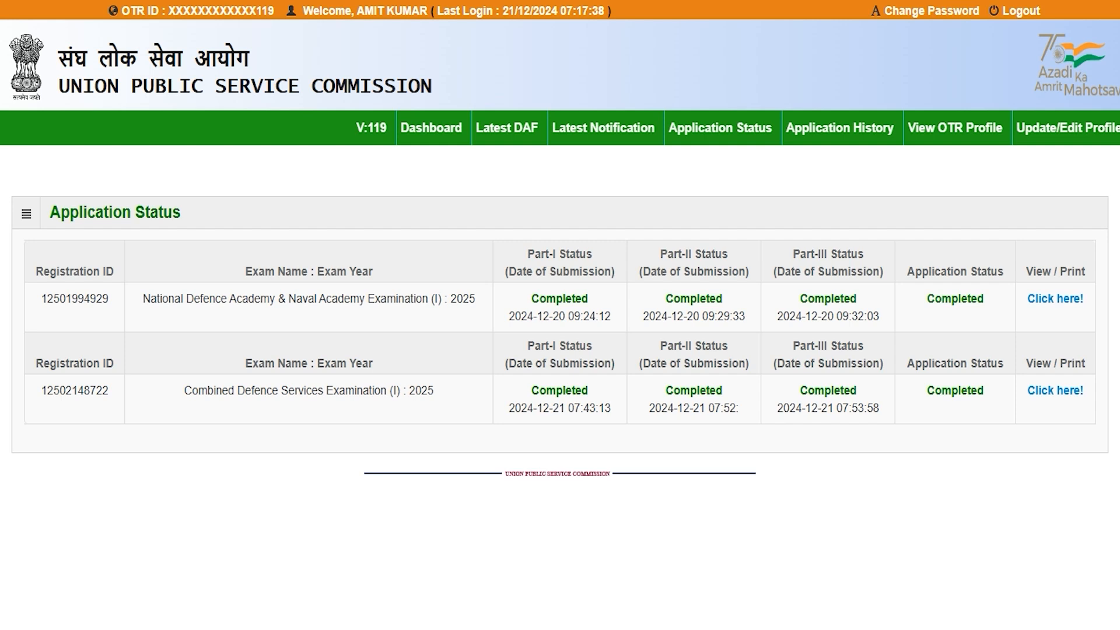
pyautogui.moveTo(198, 390); pyautogui.dragTo(421, 391)
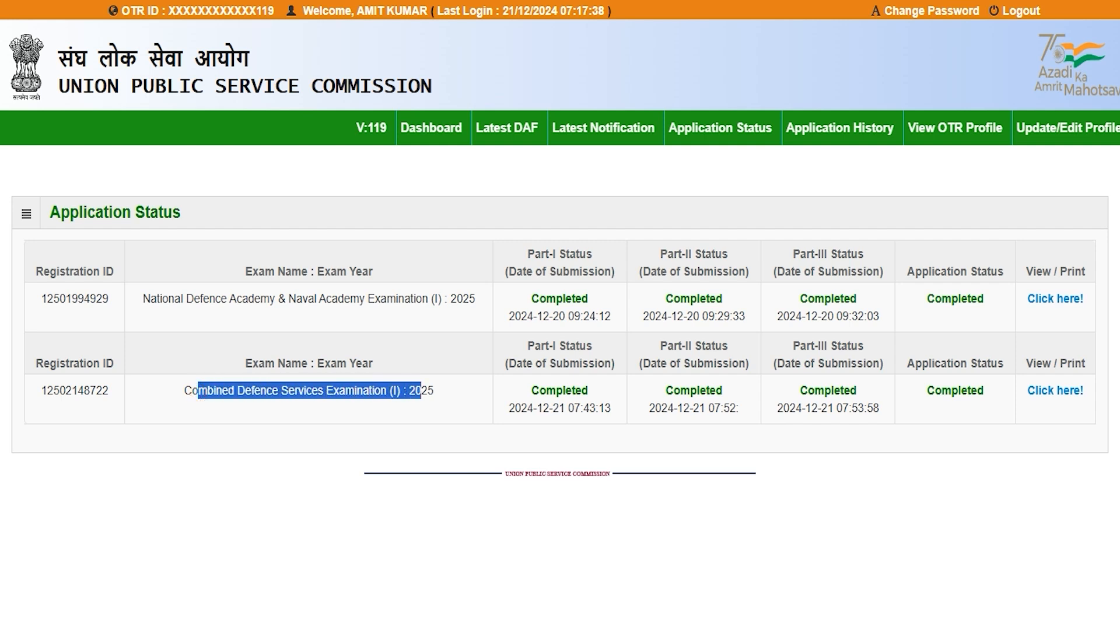
pyautogui.moveTo(556, 346); pyautogui.dragTo(586, 346)
pyautogui.moveTo(674, 346); pyautogui.dragTo(722, 346)
pyautogui.moveTo(811, 346); pyautogui.dragTo(837, 346)
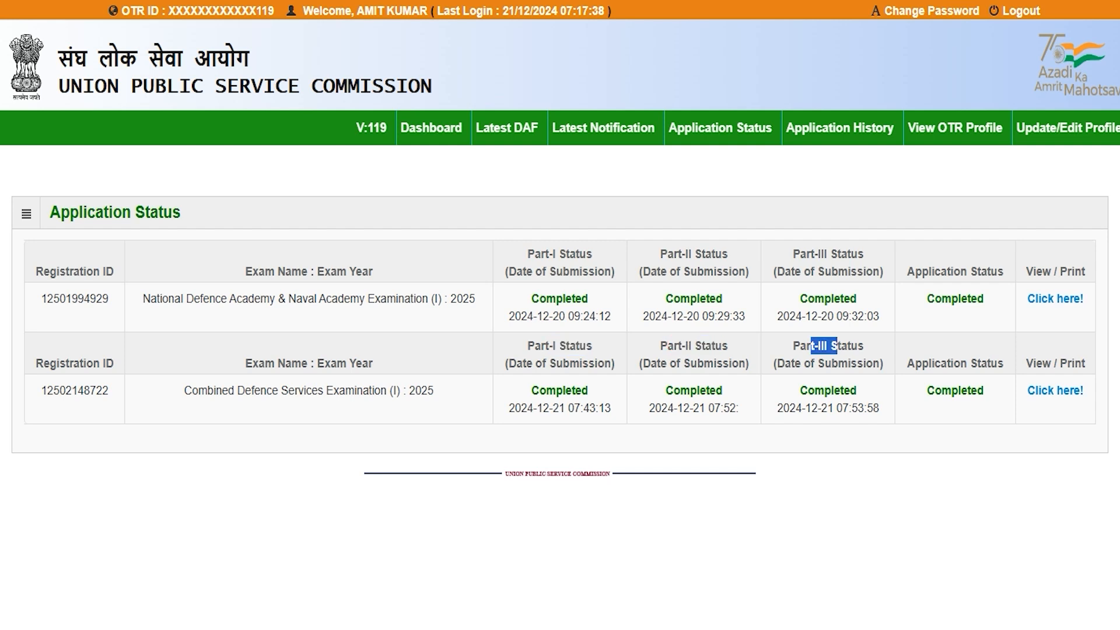
pyautogui.moveTo(931, 363); pyautogui.dragTo(977, 390)
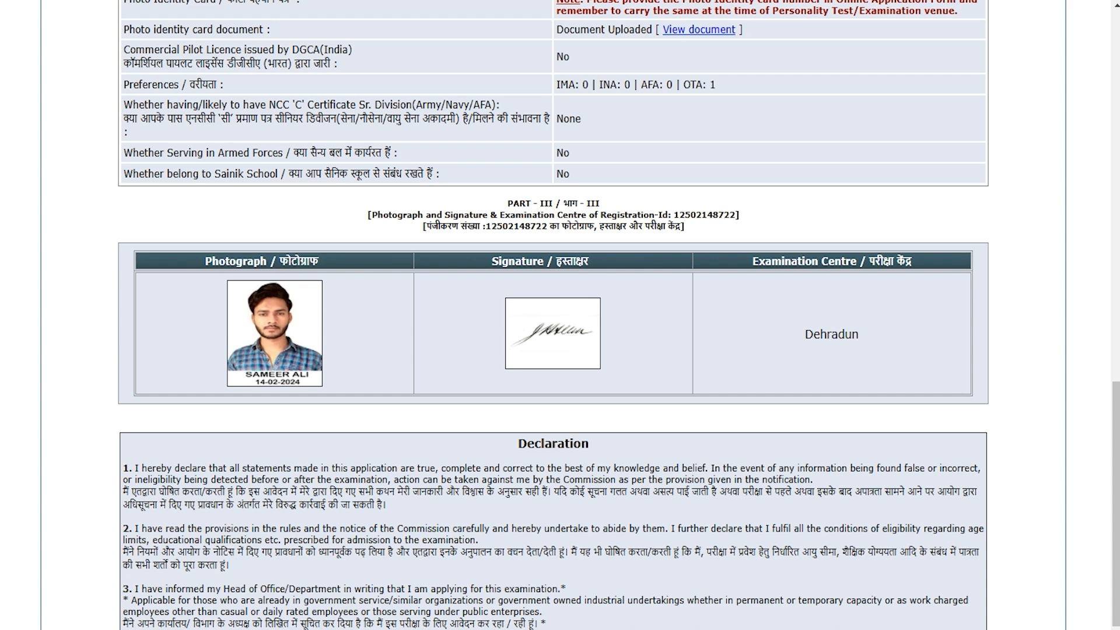
# Scroll down through the CDS (I) 2025 application printout.
pyautogui.scroll(-3, 553, 315)
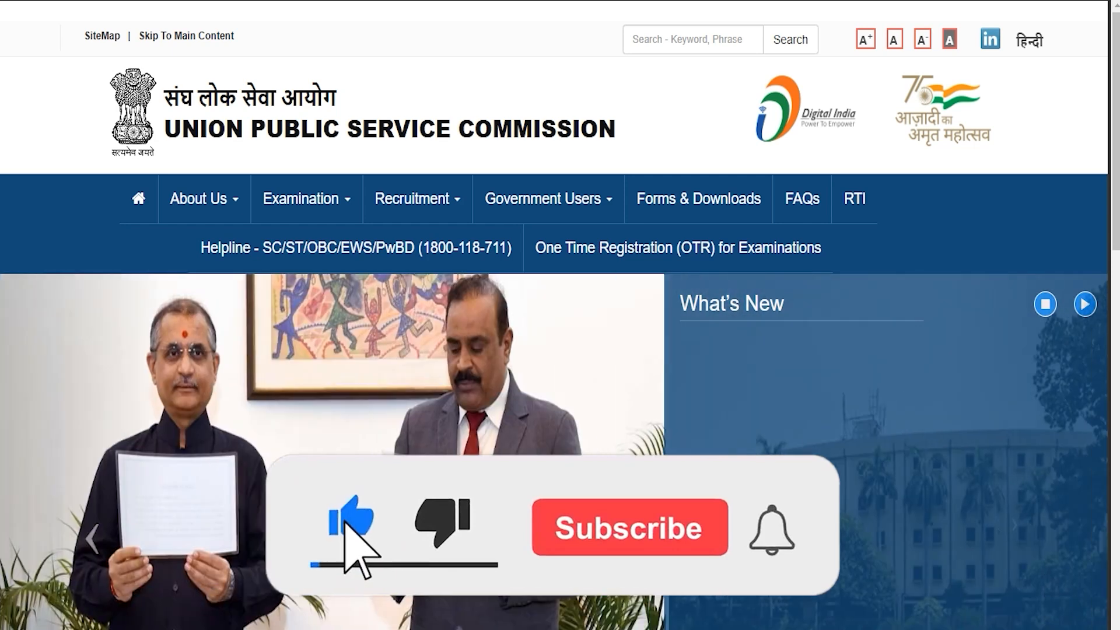
pyautogui.scroll(-2, 561, 315)
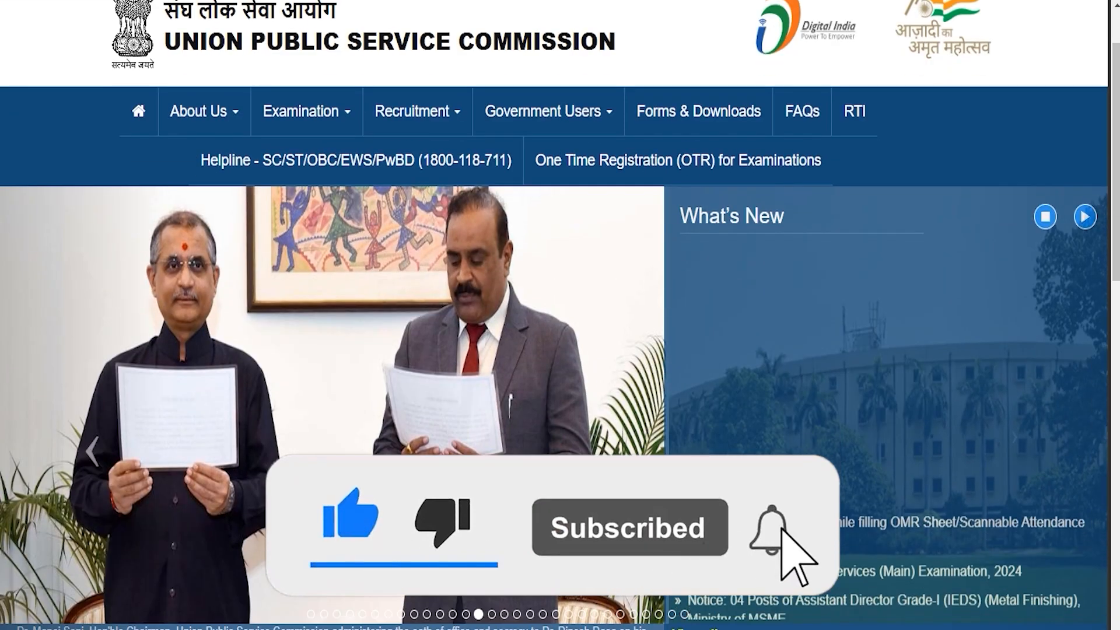